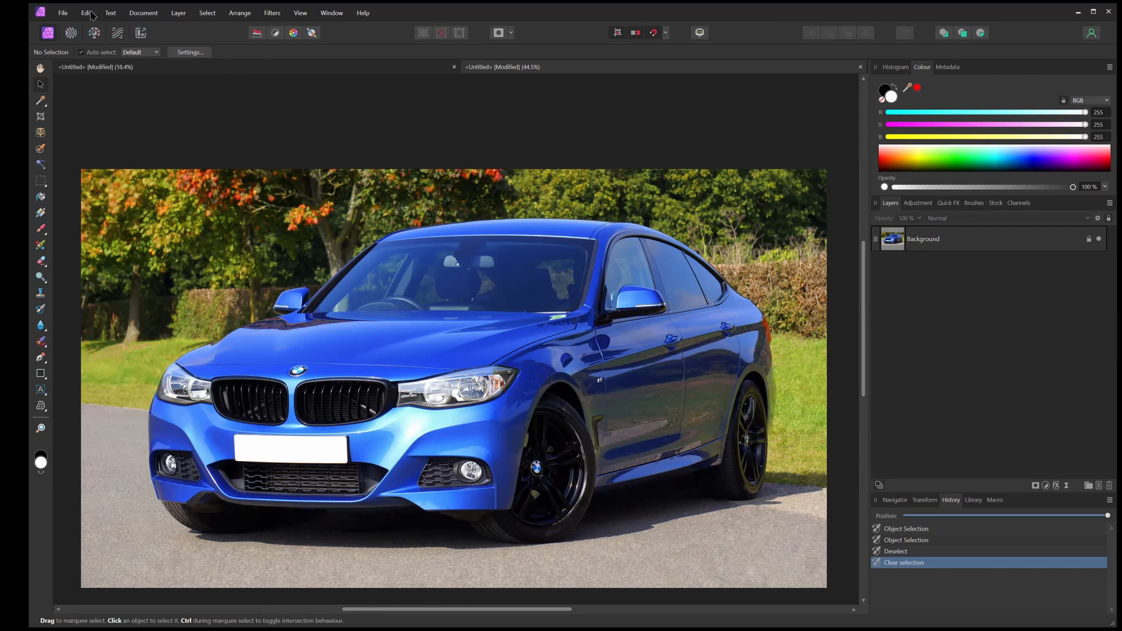
# Review the Machine Learning settings for the Segmentation and Saliency models, and close the settings
pyautogui.click(90, 14)
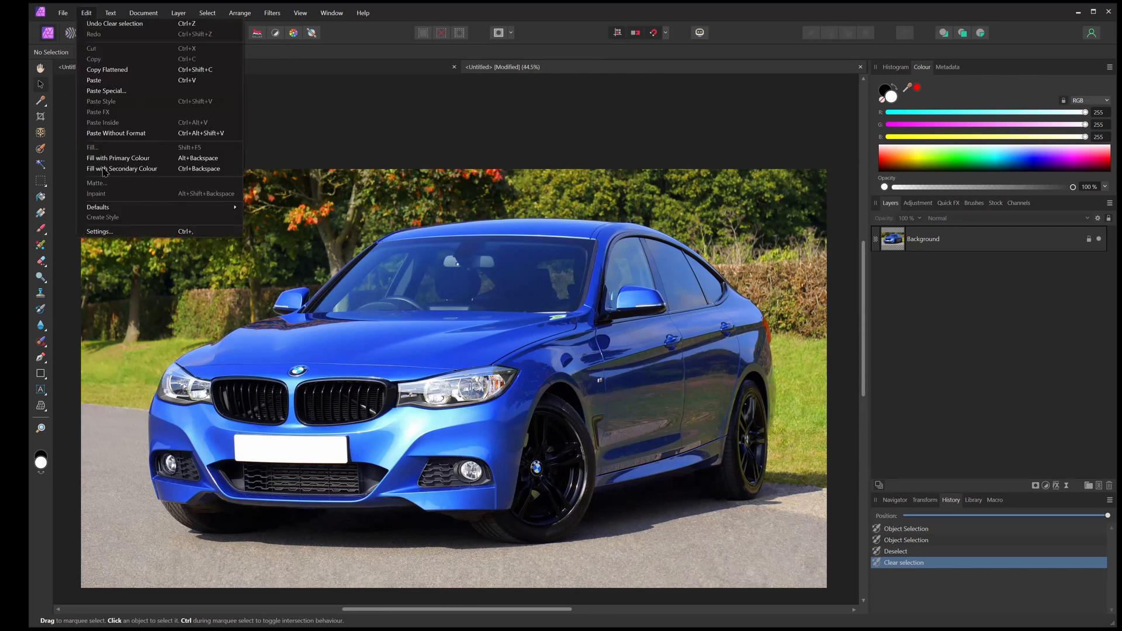
pyautogui.click(99, 232)
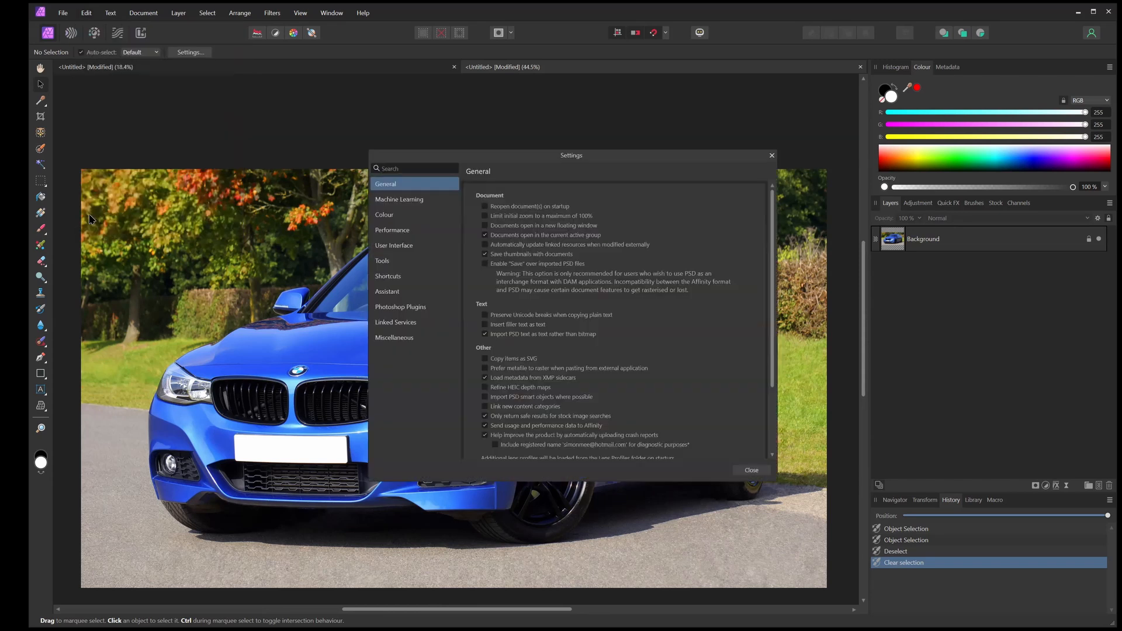
pyautogui.click(408, 201)
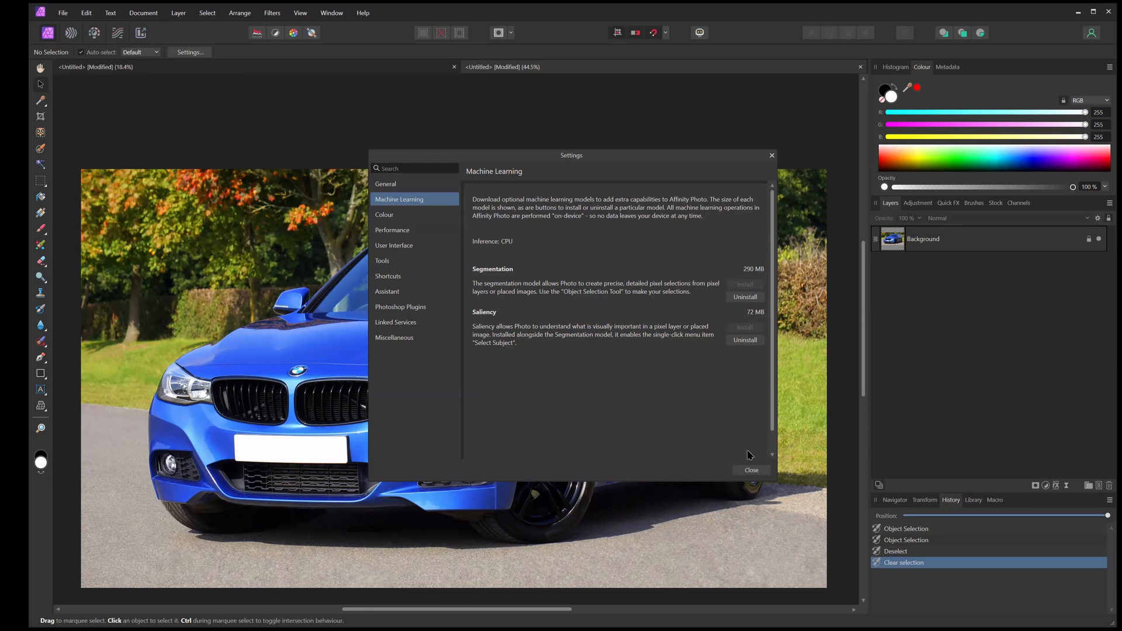
pyautogui.press('Escape')
pyautogui.moveTo(557, 296); pyautogui.dragTo(530, 284)
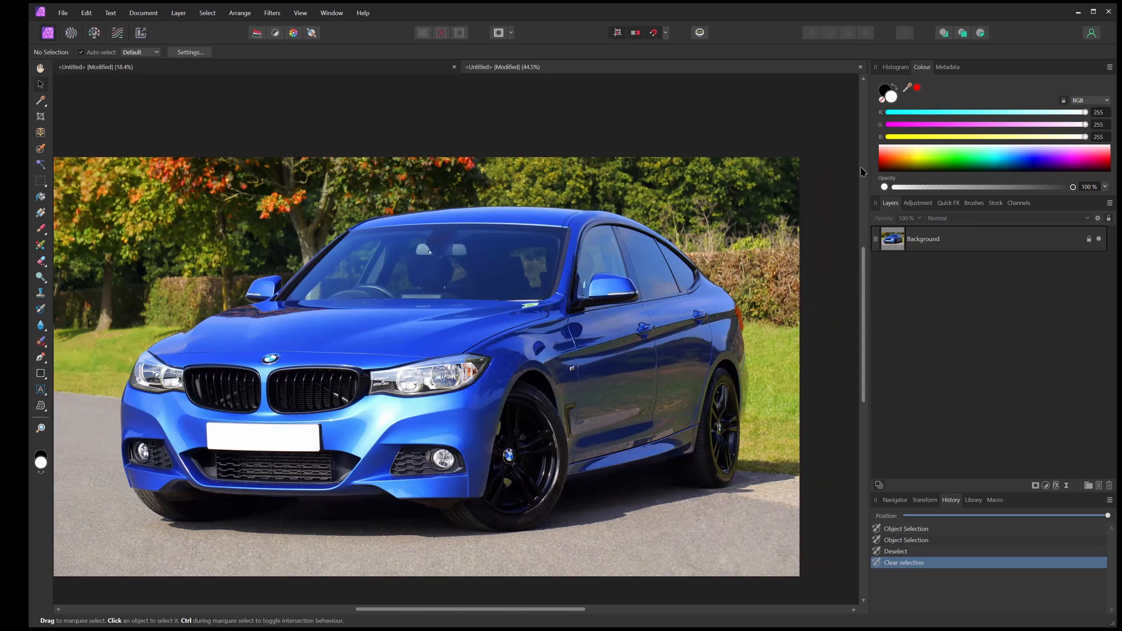
pyautogui.click(1065, 487)
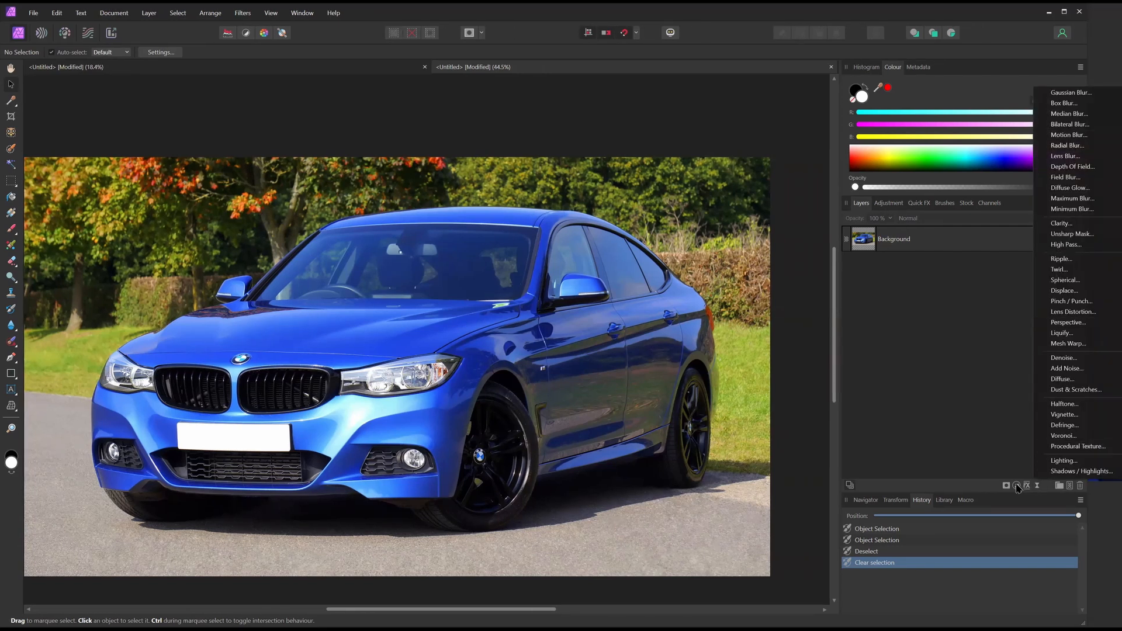
pyautogui.click(1016, 486)
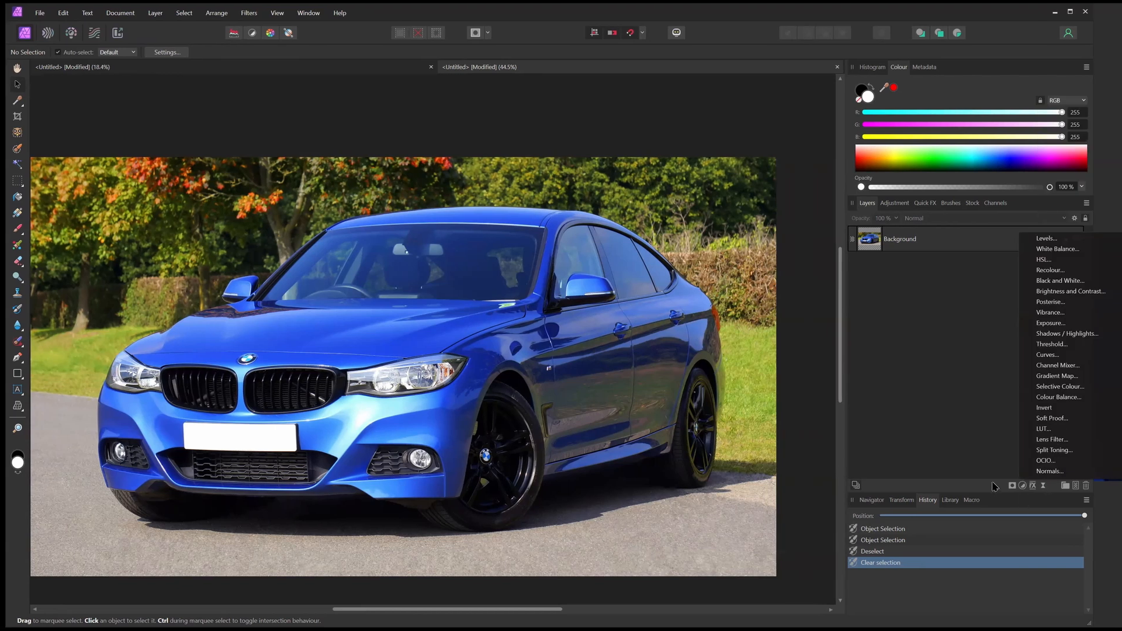
pyautogui.click(1024, 486)
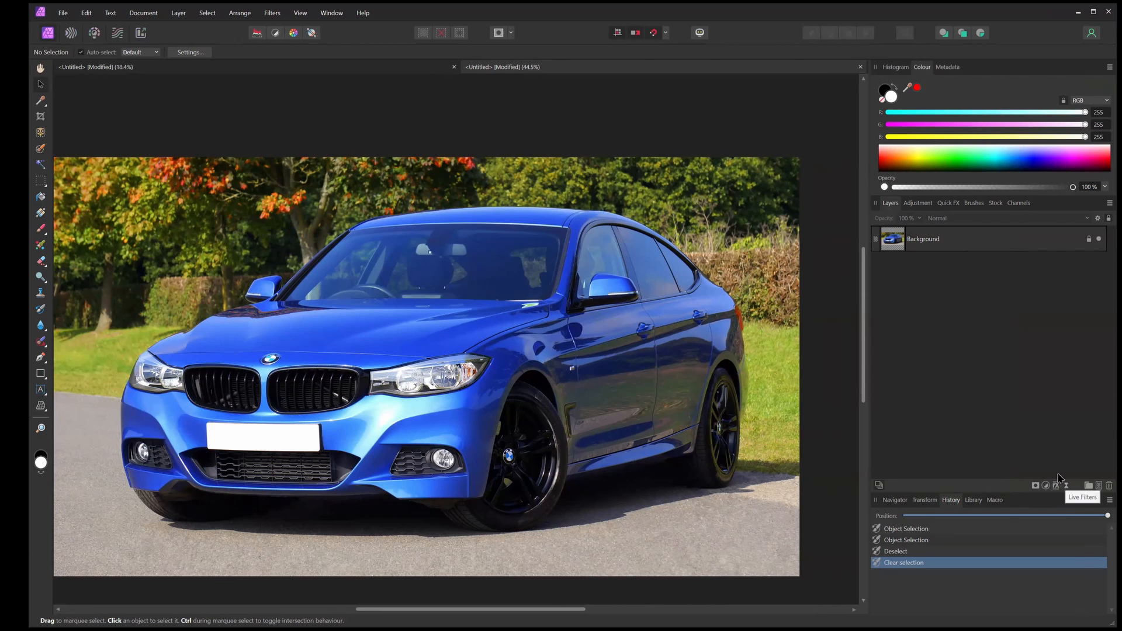
pyautogui.moveTo(499, 328); pyautogui.dragTo(485, 323)
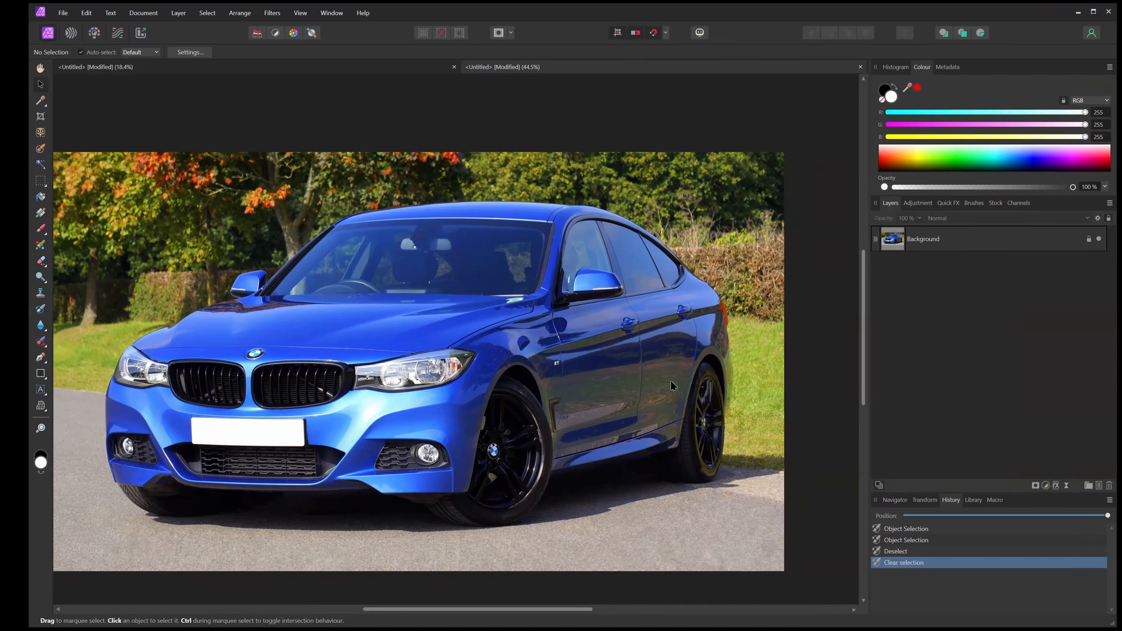
pyautogui.moveTo(329, 295); pyautogui.dragTo(341, 293)
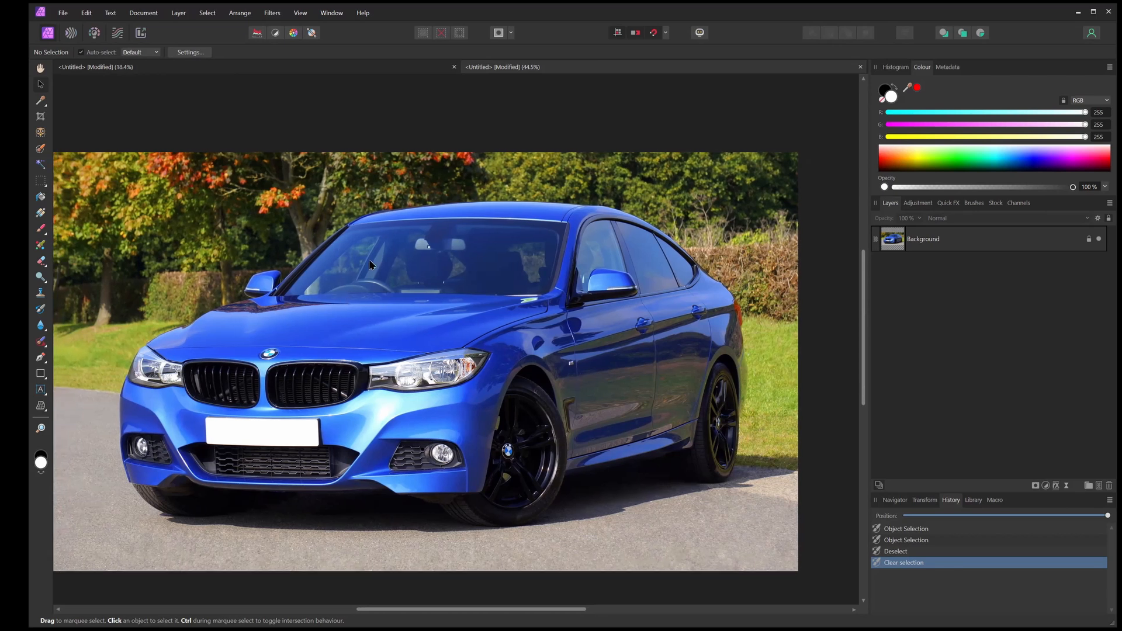
# Select the car's windows, doors, bonnet, front bumper and rear bodywork with the Selection Brush at 618 px width
pyautogui.click(41, 151)
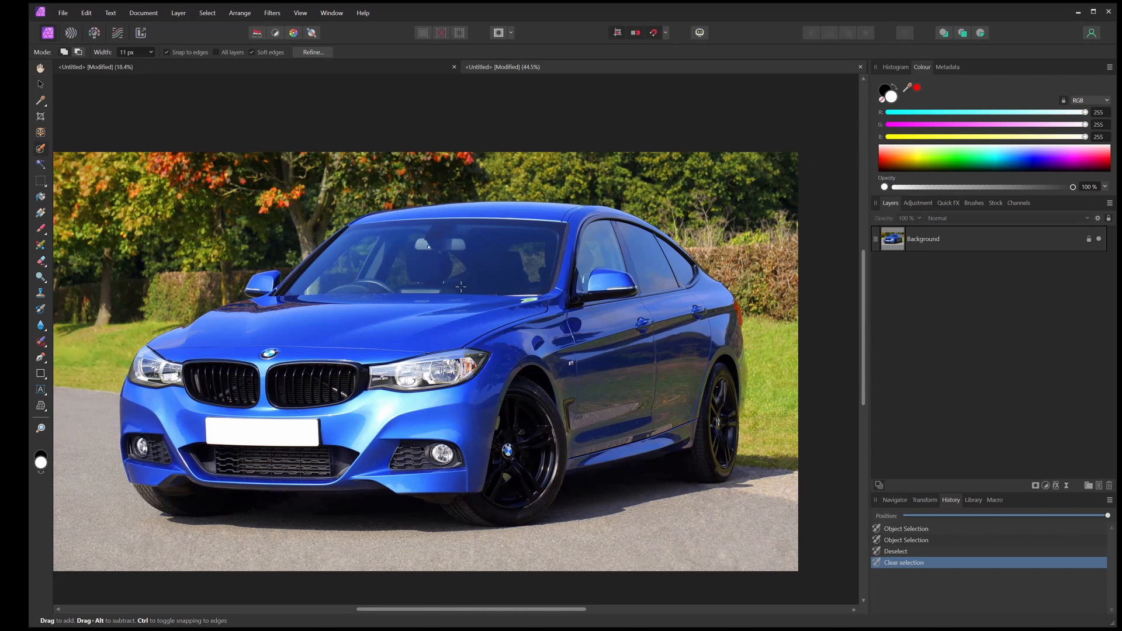
pyautogui.press(']')
pyautogui.press(']')
pyautogui.press(']')
pyautogui.press(']')
pyautogui.press(']')
pyautogui.press(']')
pyautogui.press(']')
pyautogui.press(']')
pyautogui.press(']')
pyautogui.press(']')
pyautogui.press(']')
pyautogui.press(']')
pyautogui.press(']')
pyautogui.press(']')
pyautogui.press(']')
pyautogui.press(']')
pyautogui.press(']')
pyautogui.press(']')
pyautogui.press(']')
pyautogui.press(']')
pyautogui.press(']')
pyautogui.press(']')
pyautogui.press(']')
pyautogui.press(']')
pyautogui.press(']')
pyautogui.press(']')
pyautogui.press(']')
pyautogui.press(']')
pyautogui.press(']')
pyautogui.press(']')
pyautogui.moveTo(458, 284)
pyautogui.mouseDown()
pyautogui.moveTo(538, 265)
pyautogui.moveTo(618, 327)
pyautogui.moveTo(631, 405)
pyautogui.moveTo(619, 374)
pyautogui.mouseUp()
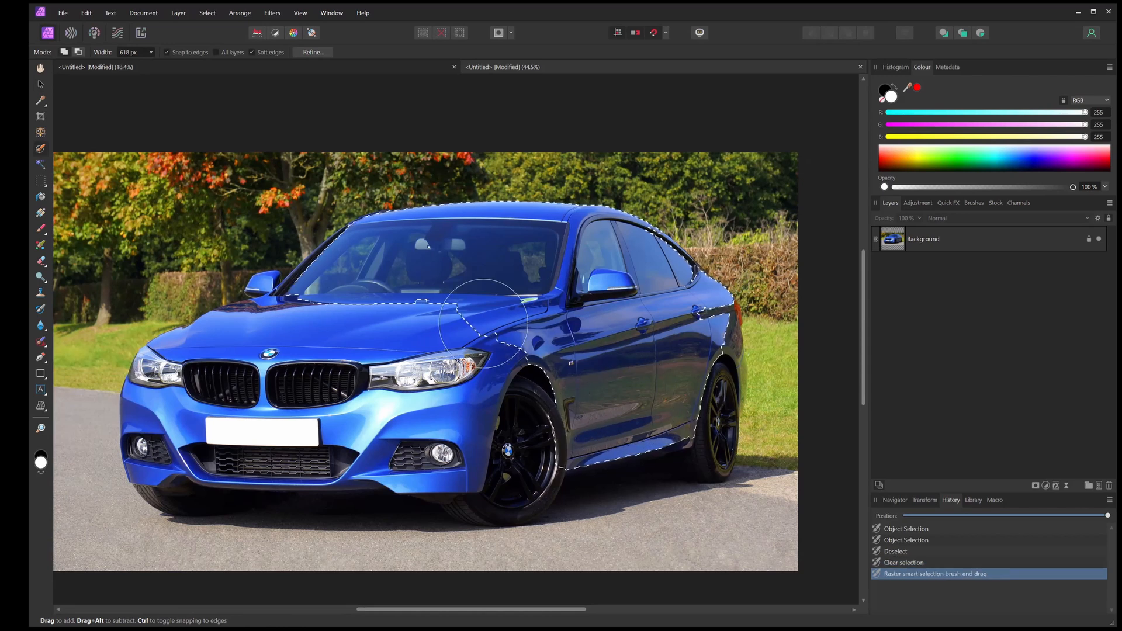
pyautogui.moveTo(371, 338)
pyautogui.mouseDown()
pyautogui.moveTo(342, 362)
pyautogui.moveTo(333, 432)
pyautogui.moveTo(377, 431)
pyautogui.moveTo(292, 441)
pyautogui.moveTo(257, 415)
pyautogui.moveTo(186, 415)
pyautogui.moveTo(262, 366)
pyautogui.mouseUp()
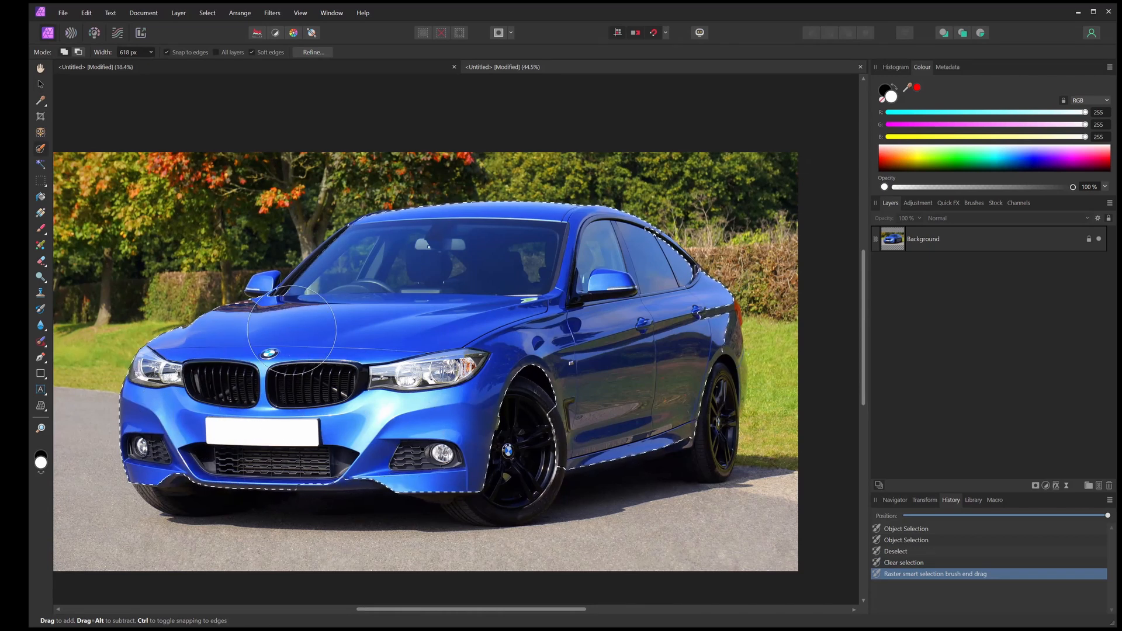
pyautogui.moveTo(314, 321); pyautogui.dragTo(488, 280)
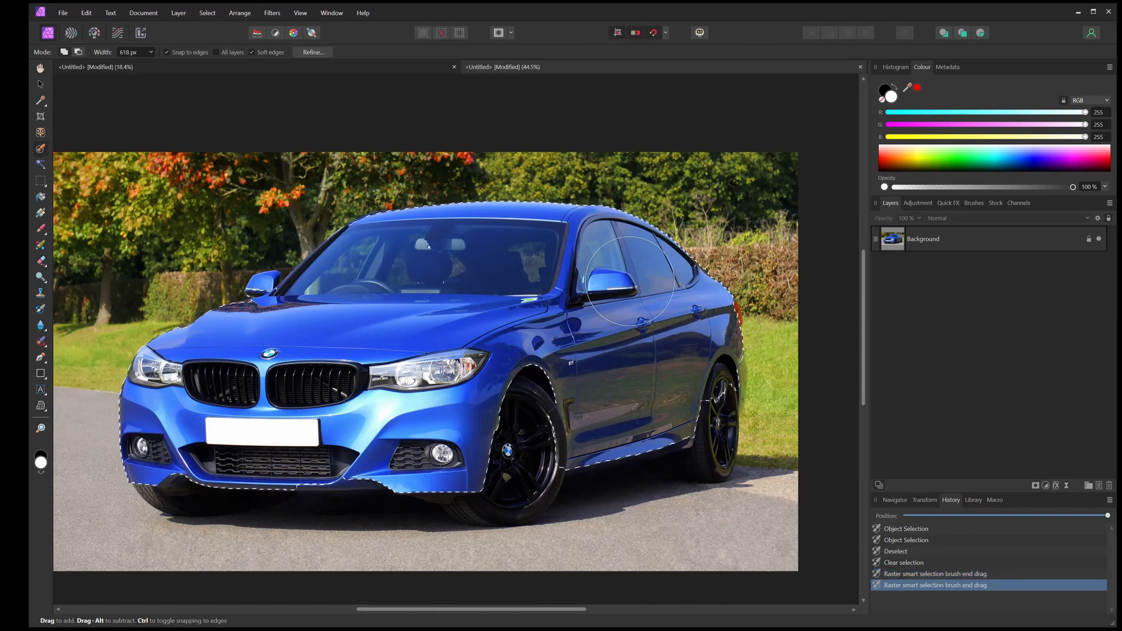
pyautogui.moveTo(625, 286); pyautogui.dragTo(554, 326)
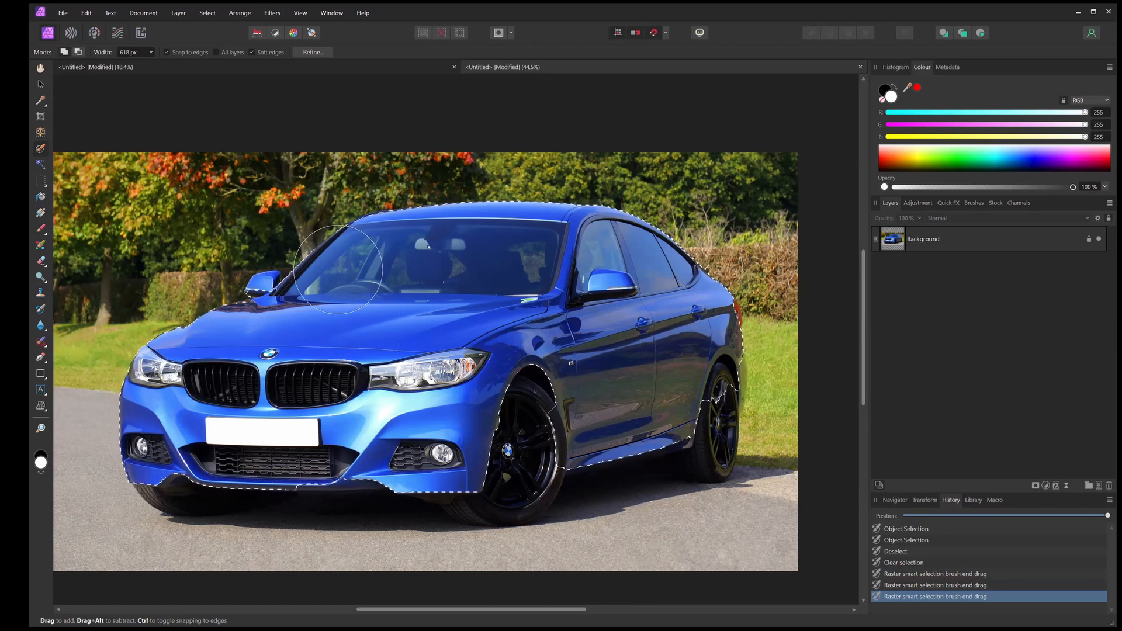
# Add the far-side wing mirror and the reflective bonnet edge below it to the selection, reducing the brush width to 54 px
pyautogui.press('[')
pyautogui.press('[')
pyautogui.scroll(4, 251, 277)
pyautogui.press('[')
pyautogui.press('[')
pyautogui.press('[')
pyautogui.press('[')
pyautogui.press('[')
pyautogui.press('[')
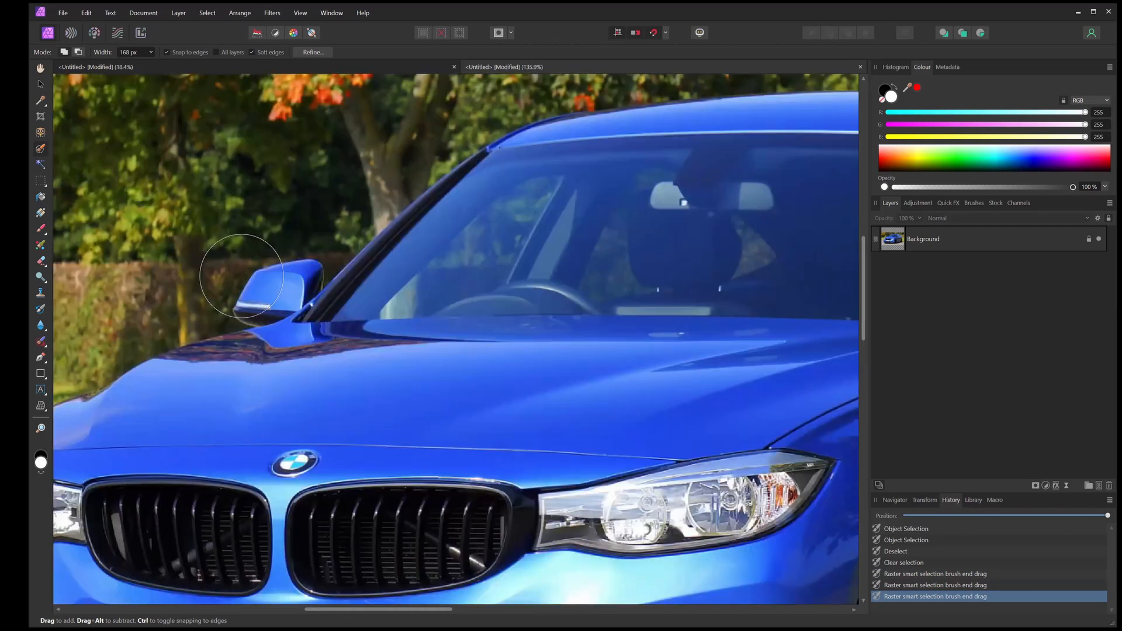
pyautogui.scroll(3, 253, 279)
pyautogui.press('[')
pyautogui.moveTo(292, 299)
pyautogui.mouseDown()
pyautogui.moveTo(333, 292)
pyautogui.moveTo(359, 297)
pyautogui.moveTo(362, 310)
pyautogui.mouseUp()
pyautogui.moveTo(277, 336)
pyautogui.mouseDown()
pyautogui.moveTo(238, 336)
pyautogui.moveTo(297, 348)
pyautogui.mouseUp()
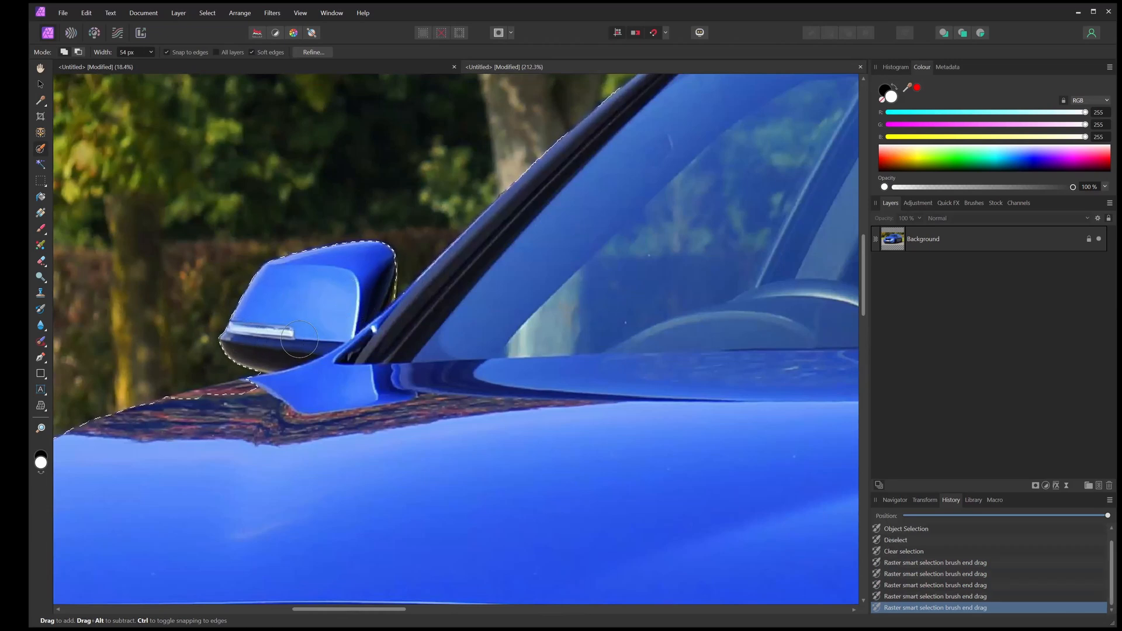
pyautogui.moveTo(250, 398); pyautogui.dragTo(185, 416)
# Subtract the front tyre edge and the stray patch beside the front wheel's spokes from the selection with the 54 px brush
pyautogui.scroll(-5, 450, 307)
pyautogui.scroll(-2, 456, 303)
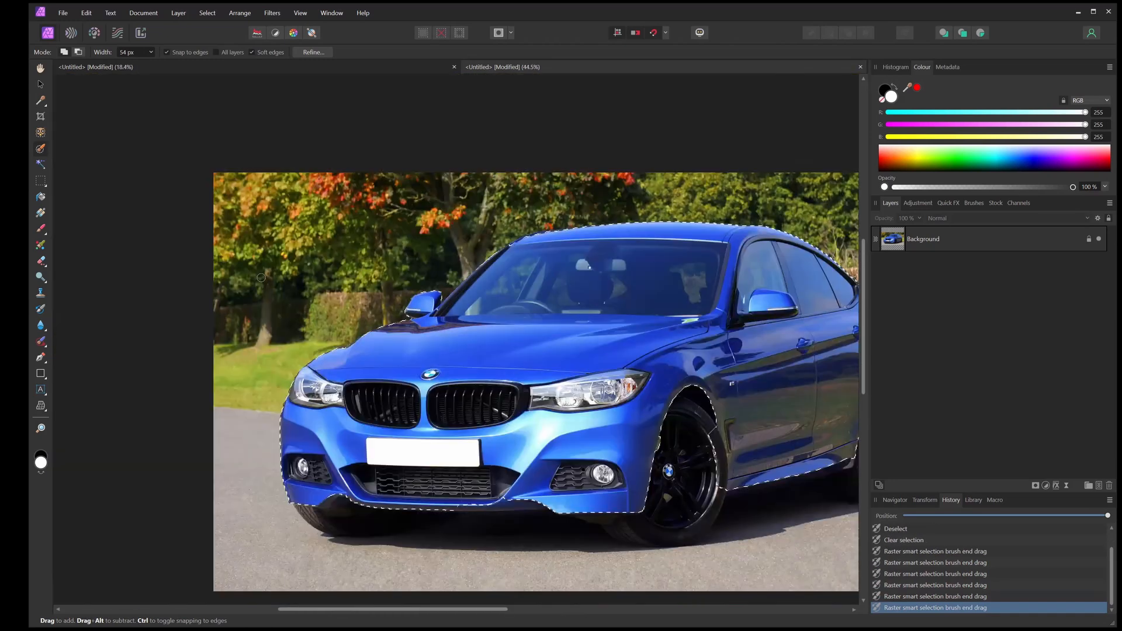
pyautogui.moveTo(647, 410); pyautogui.dragTo(385, 363)
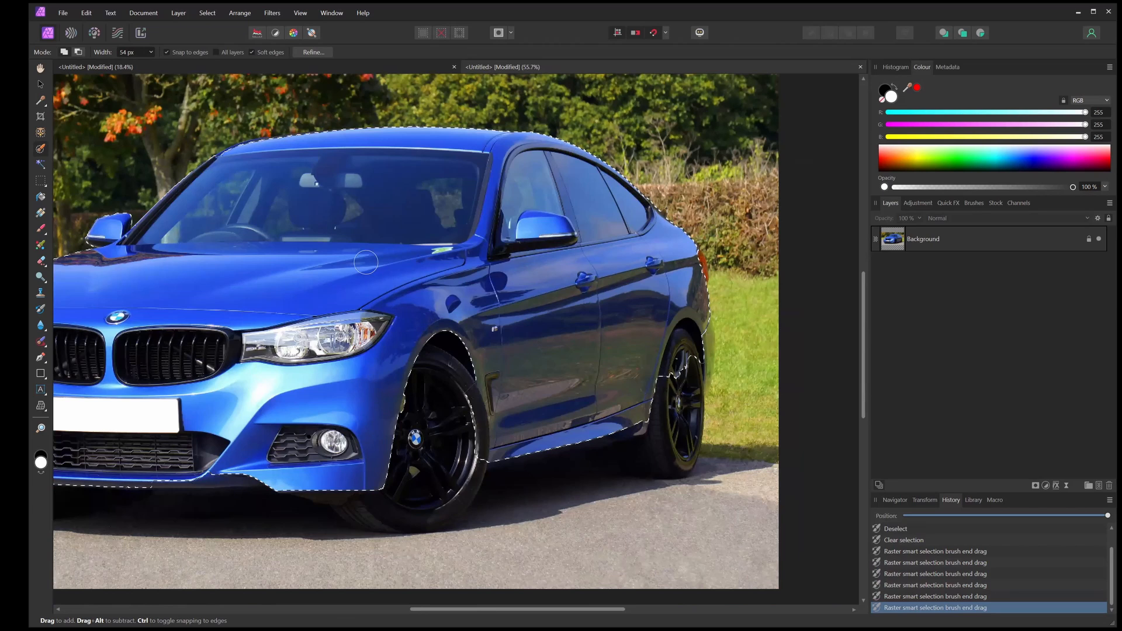
pyautogui.scroll(4, 366, 262)
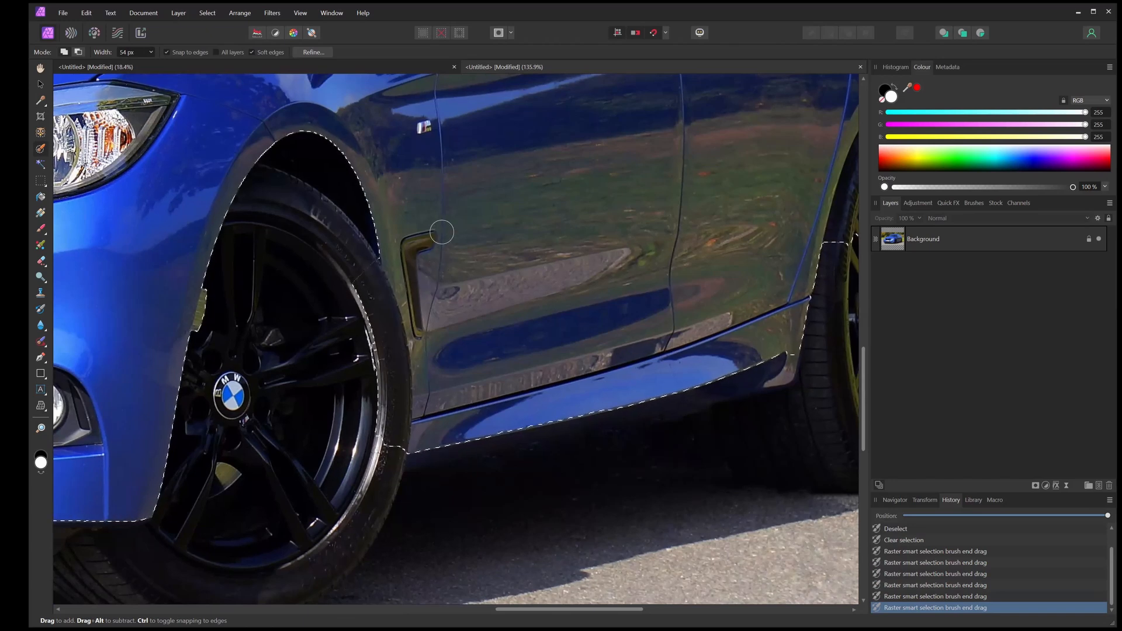
pyautogui.scroll(-1, 440, 234)
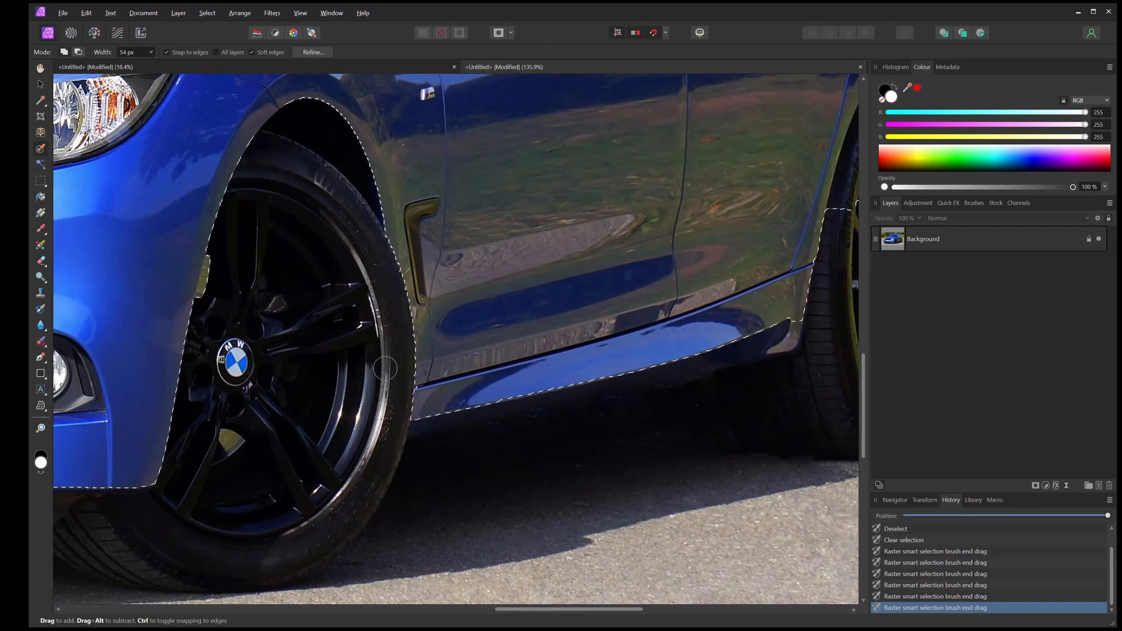
pyautogui.moveTo(213, 271); pyautogui.dragTo(220, 314)
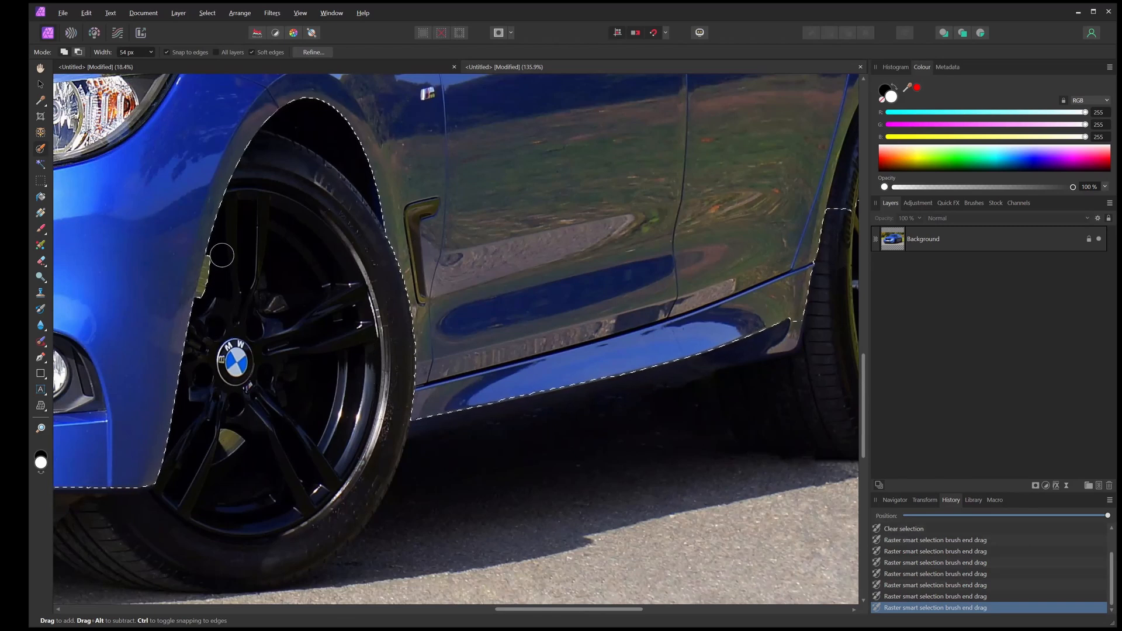
pyautogui.scroll(3, 222, 256)
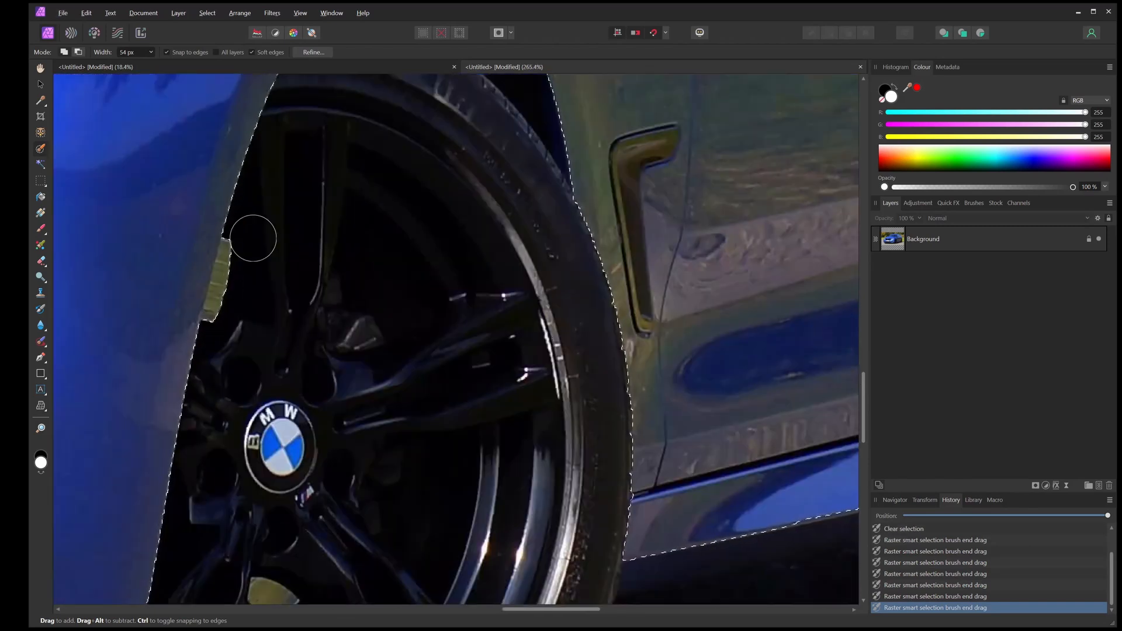
pyautogui.moveTo(234, 300); pyautogui.dragTo(239, 304)
pyautogui.scroll(-2, 282, 330)
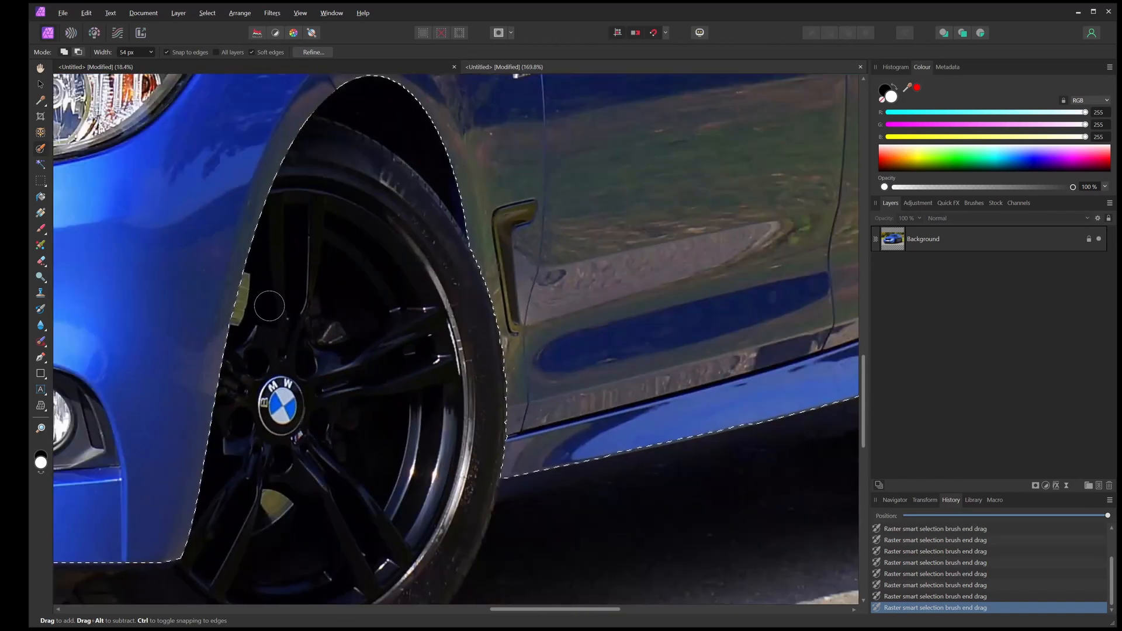
# Subtract the rear wheel and tyre from the selection, following the wheel arch
pyautogui.scroll(-3, 292, 308)
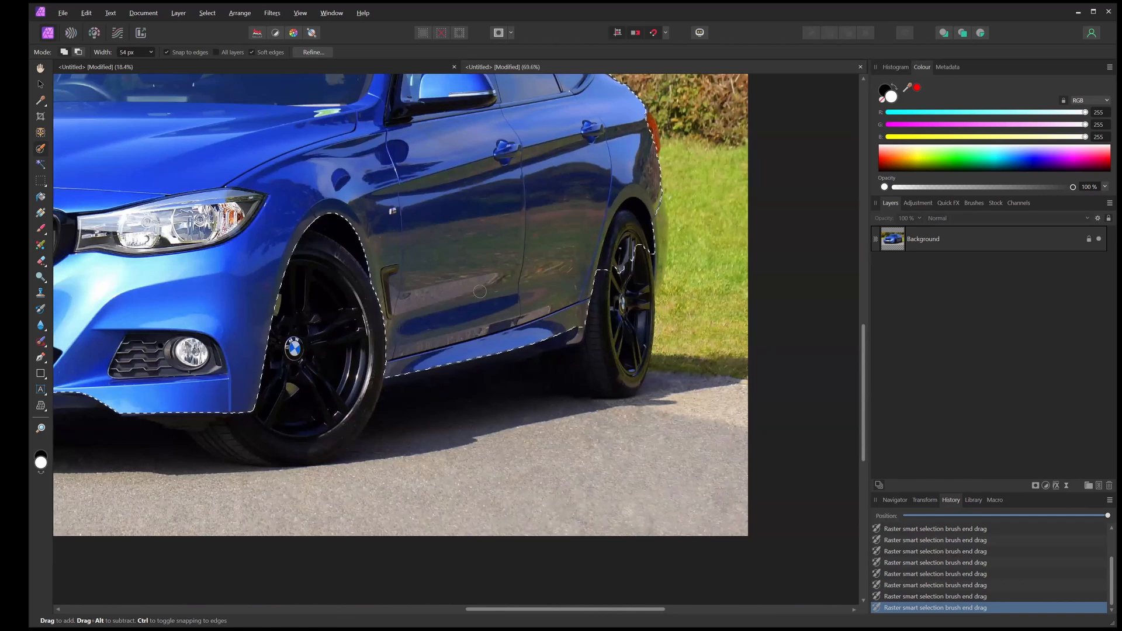
pyautogui.scroll(2, 648, 290)
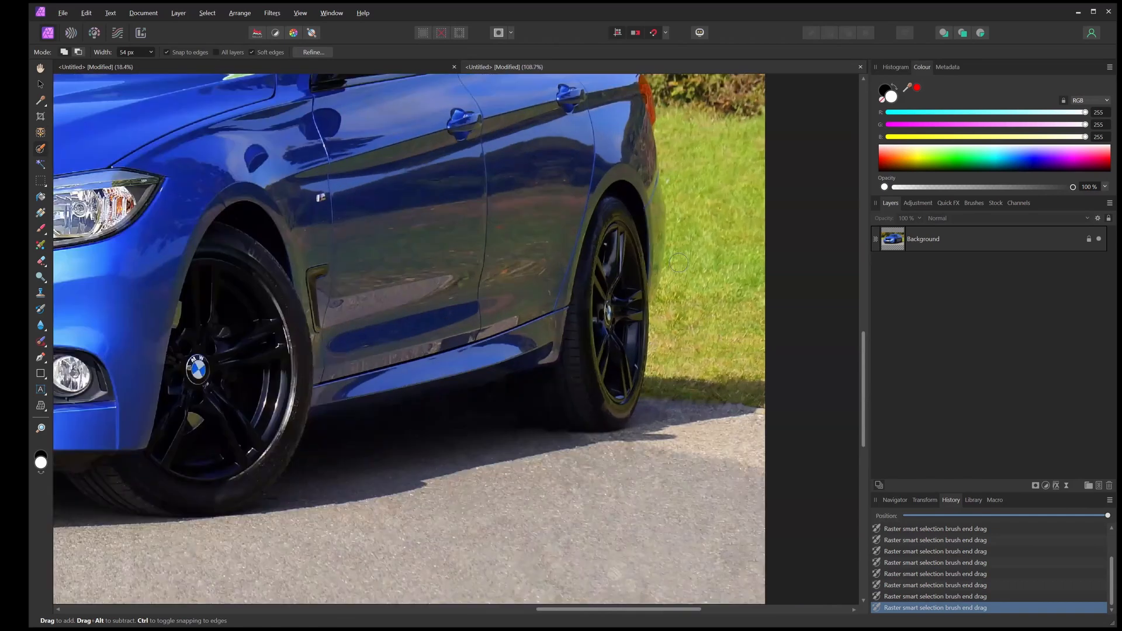
pyautogui.scroll(3, 678, 263)
pyautogui.moveTo(570, 216)
pyautogui.mouseDown()
pyautogui.moveTo(594, 288)
pyautogui.moveTo(541, 178)
pyautogui.mouseUp()
pyautogui.scroll(-2, 542, 243)
# Add the upper part of the rear bumper behind the rear wheel to the selection with a 24 px brush
pyautogui.moveTo(543, 257); pyautogui.dragTo(235, 303)
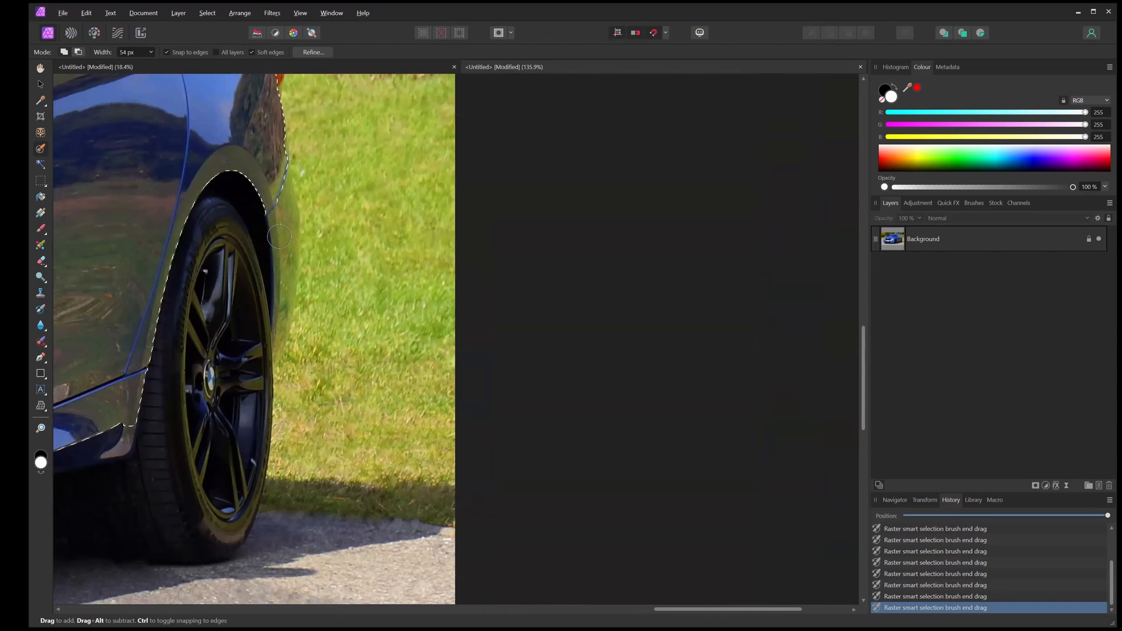
pyautogui.press('[')
pyautogui.moveTo(269, 178); pyautogui.dragTo(290, 277)
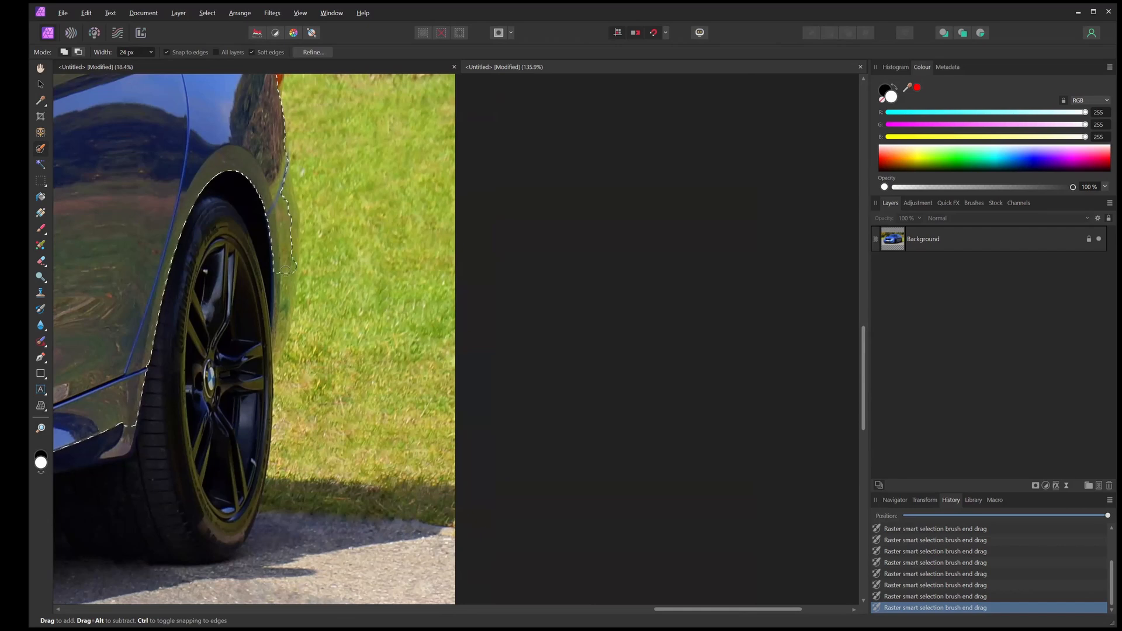
# Widen the selection to the rear bumper's outer edge against the grass with a 17 px brush
pyautogui.scroll(3, 300, 196)
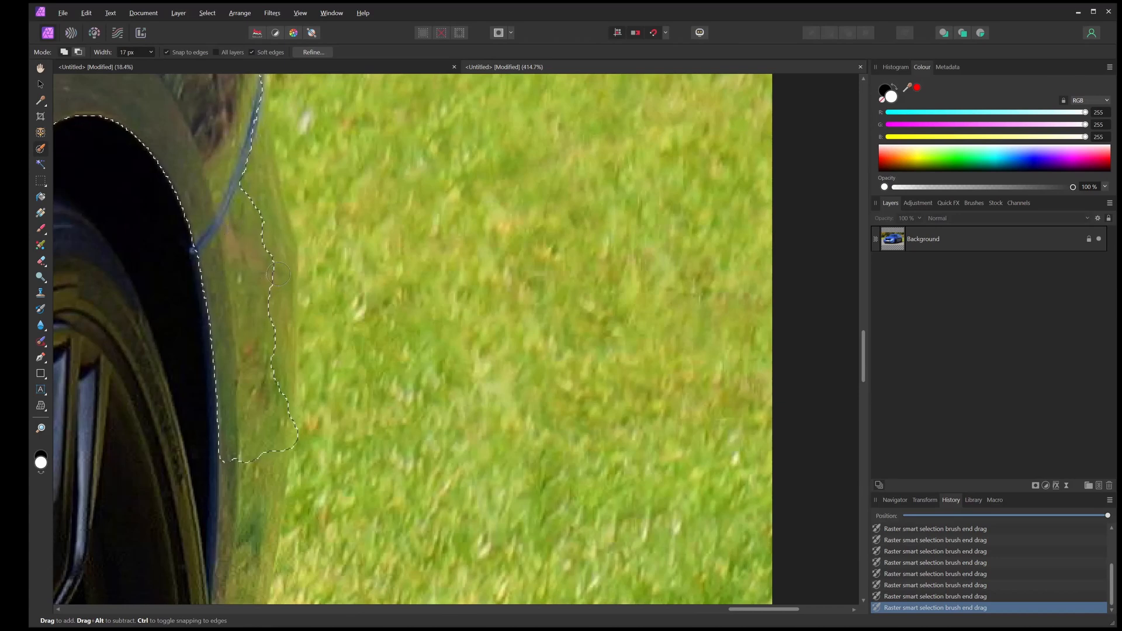
pyautogui.hscroll(-2, 278, 274)
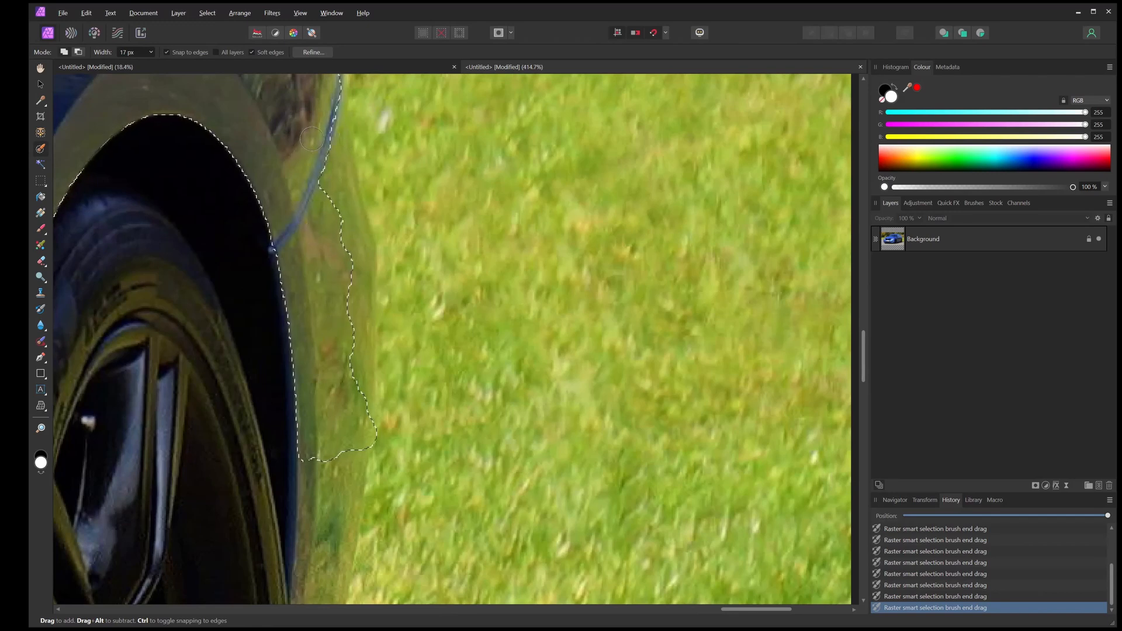
pyautogui.moveTo(342, 235); pyautogui.dragTo(330, 324)
pyautogui.moveTo(330, 365); pyautogui.dragTo(350, 303)
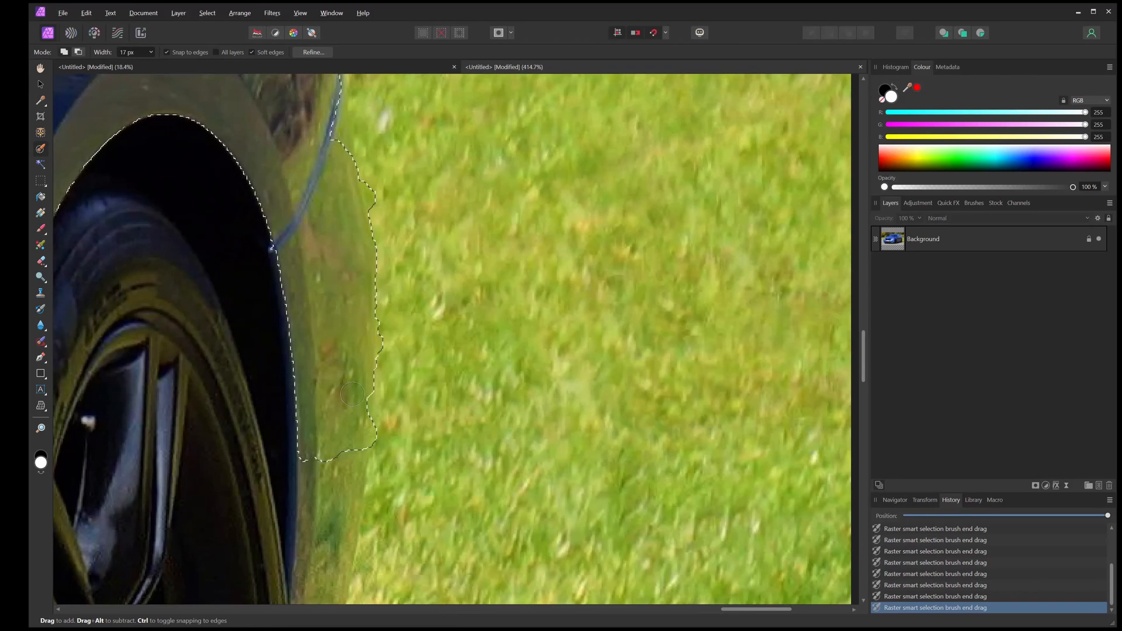
# Extend the selection down the lower rear bumper beside the rear wheel and tidy its edge against the grass
pyautogui.scroll(-5, 311, 189)
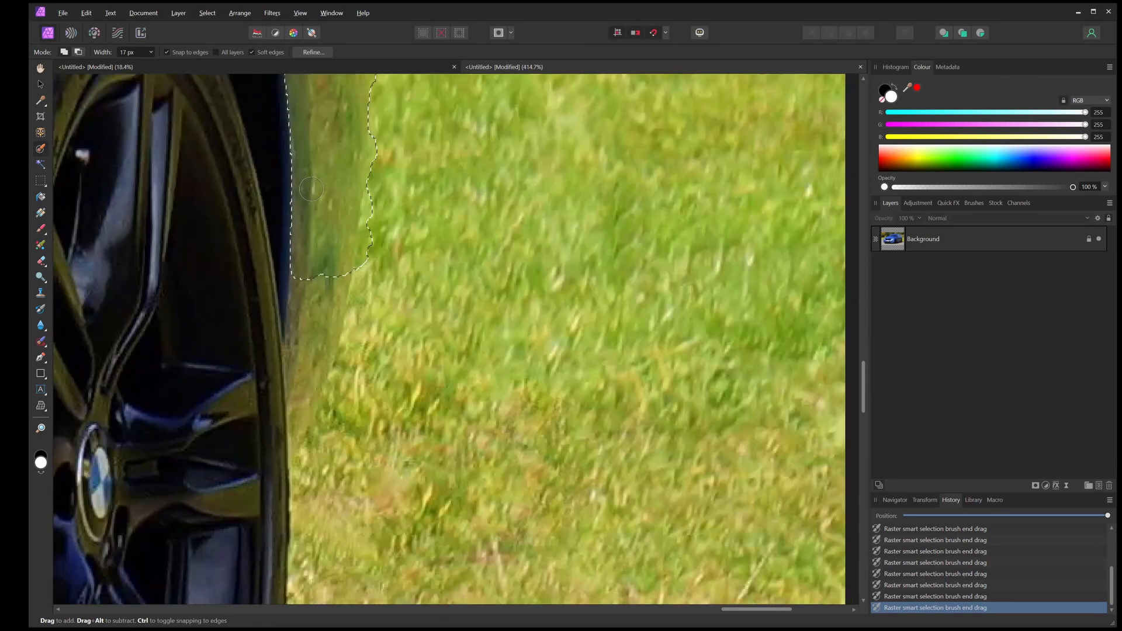
pyautogui.moveTo(313, 252); pyautogui.dragTo(307, 374)
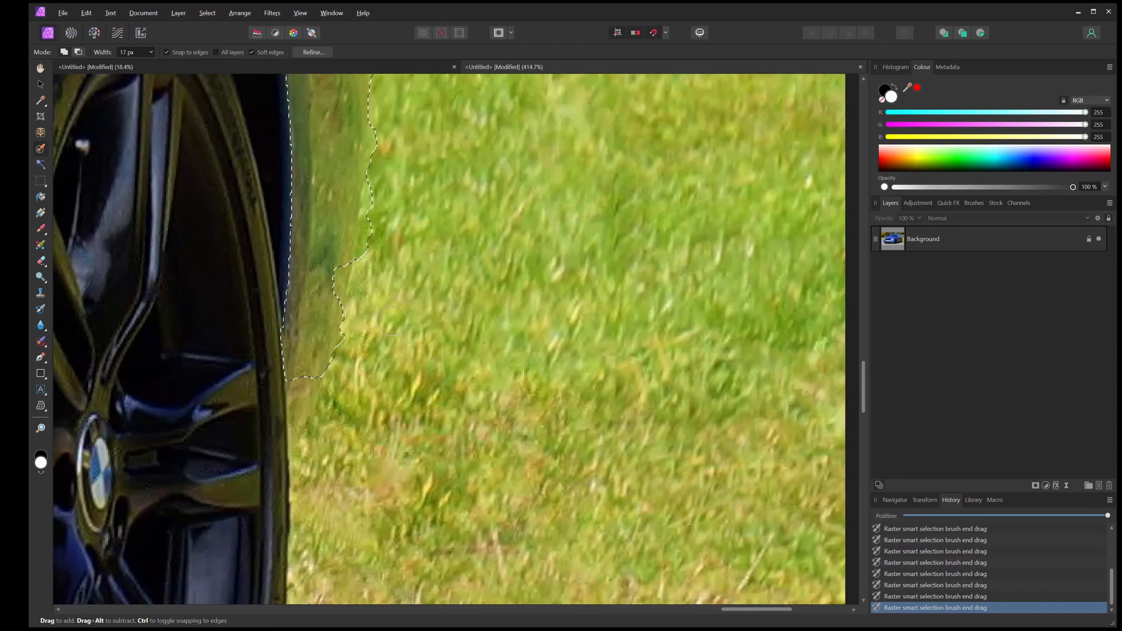
pyautogui.scroll(3, 390, 320)
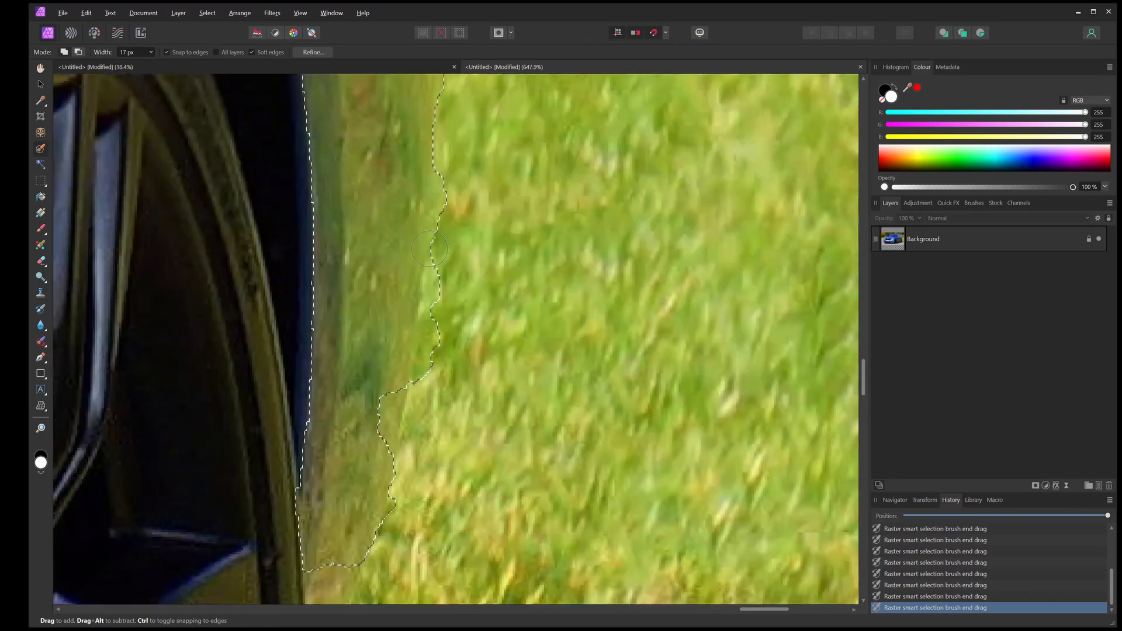
pyautogui.moveTo(443, 277); pyautogui.dragTo(443, 287)
pyautogui.scroll(-5, 529, 292)
pyautogui.moveTo(529, 292); pyautogui.dragTo(539, 448)
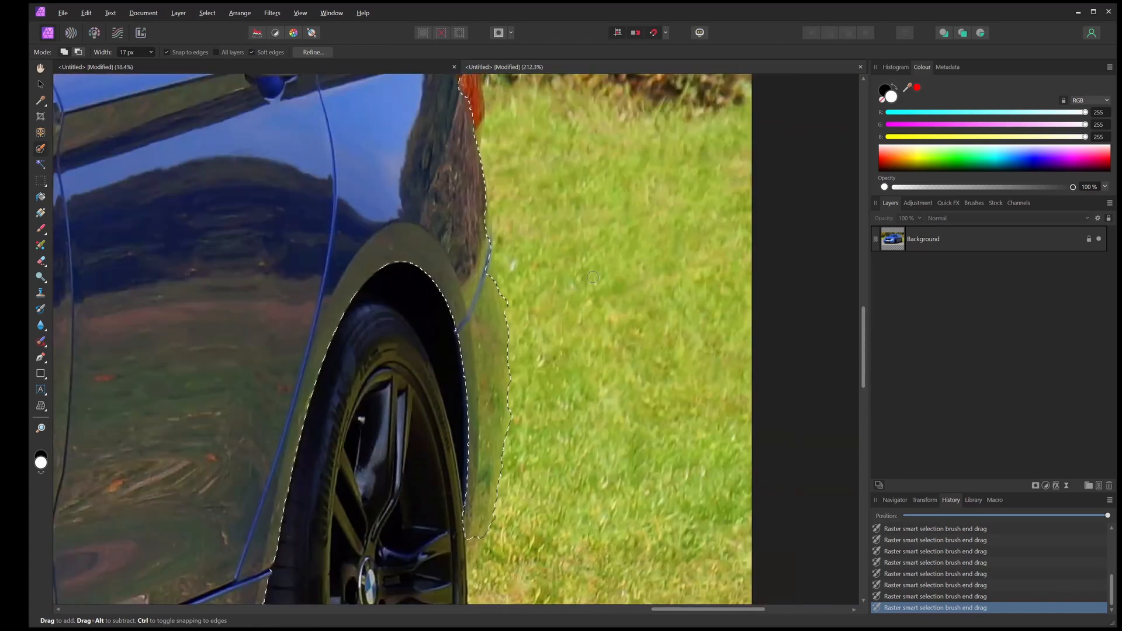
pyautogui.scroll(-3, 496, 178)
pyautogui.scroll(1, 509, 118)
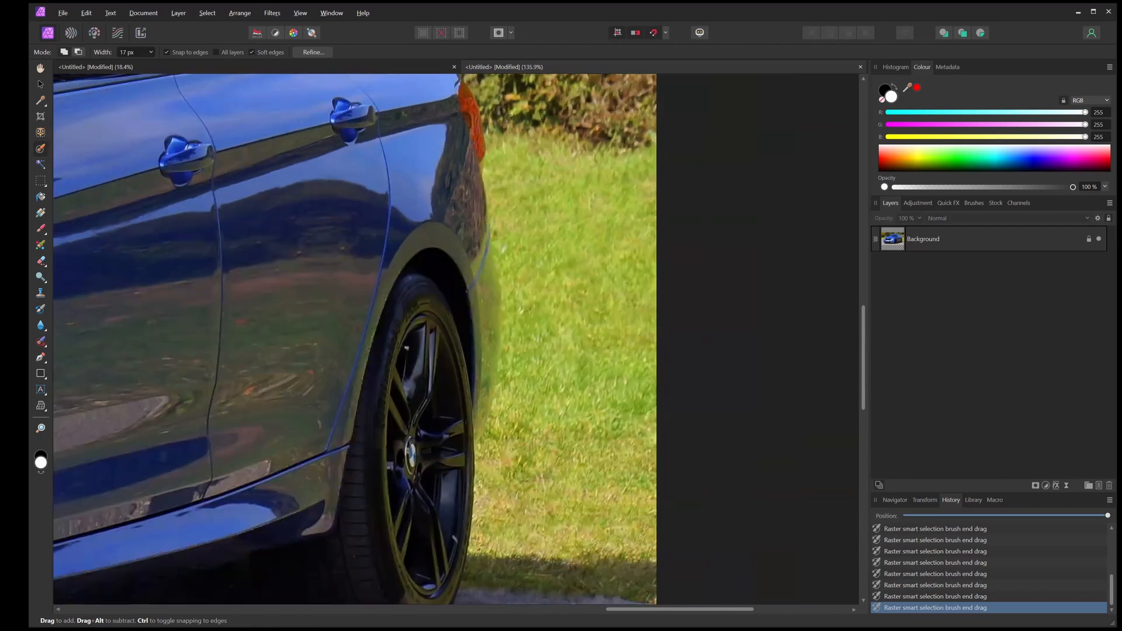
# Trim the selection's bulging edge beside the rear light to leave out the strip of hedge
pyautogui.scroll(2, 509, 118)
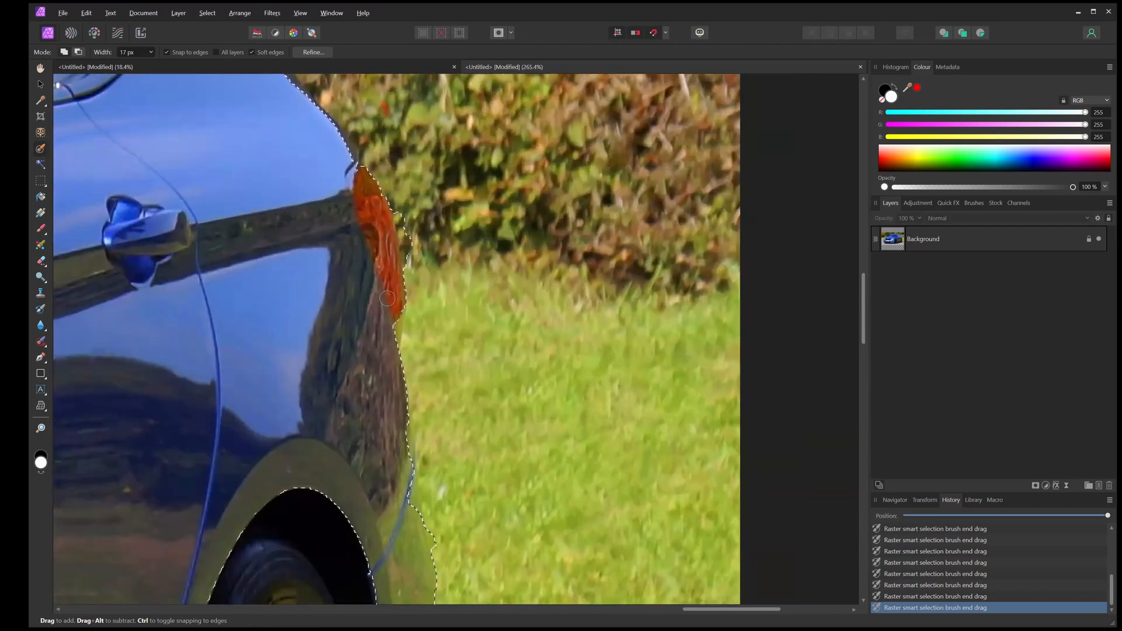
pyautogui.scroll(4, 440, 236)
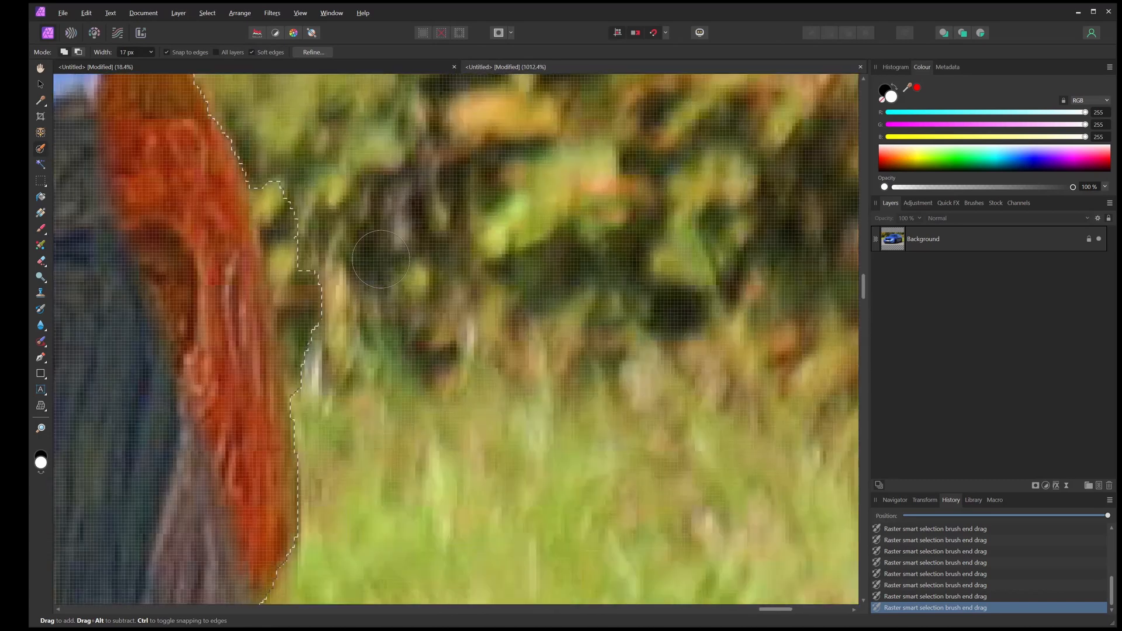
pyautogui.moveTo(321, 380); pyautogui.dragTo(314, 267)
pyautogui.scroll(-3, 253, 333)
pyautogui.scroll(-6, 253, 333)
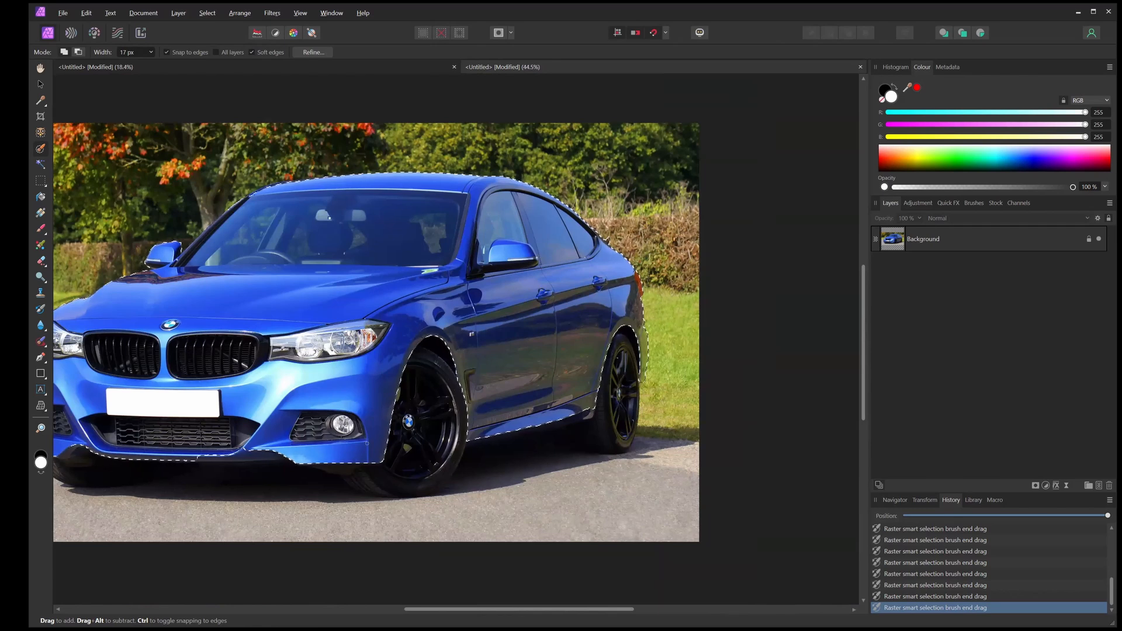
# Extend the selection along the dark lower lip of the front bumper with a 35 px brush
pyautogui.moveTo(237, 457); pyautogui.dragTo(387, 353)
pyautogui.scroll(4, 332, 369)
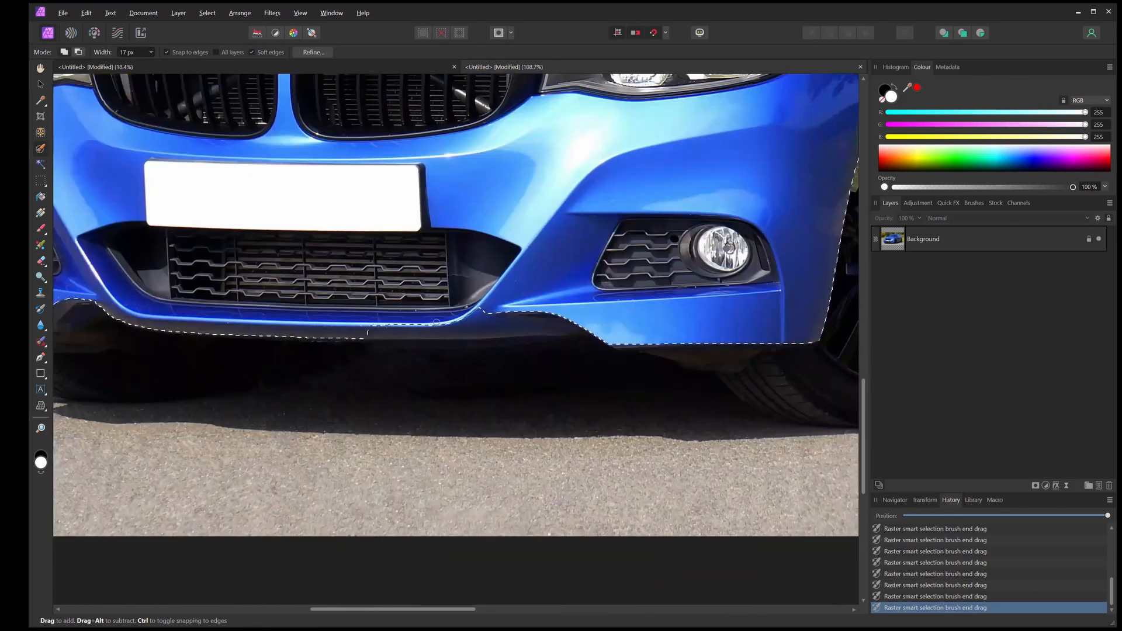
pyautogui.press(']')
pyautogui.press(']')
pyautogui.press(']')
pyautogui.press(']')
pyautogui.moveTo(356, 326); pyautogui.dragTo(605, 321)
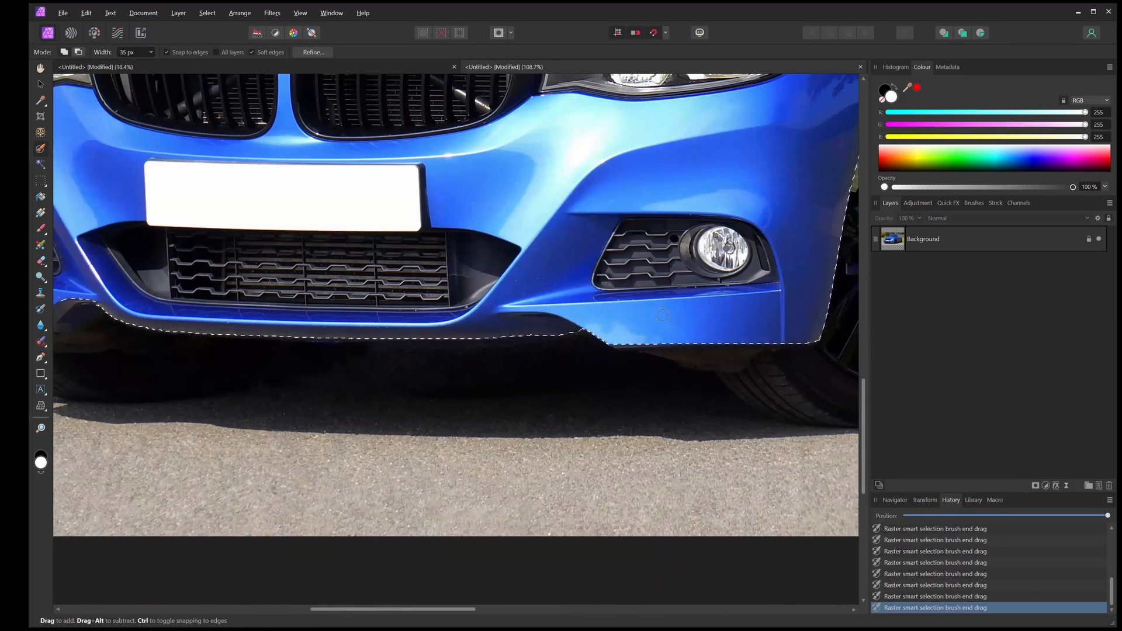
# Subtract the headlight nearest the front wheel's arch from the selection, following its outline
pyautogui.scroll(-3, 576, 326)
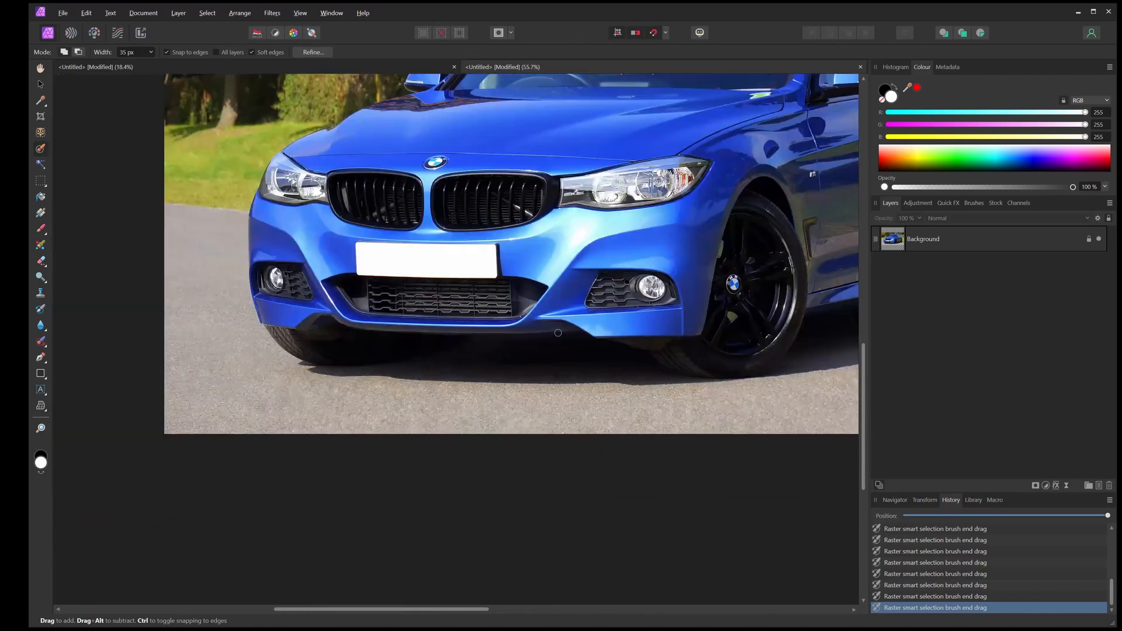
pyautogui.moveTo(444, 364); pyautogui.dragTo(356, 413)
pyautogui.scroll(-1, 408, 262)
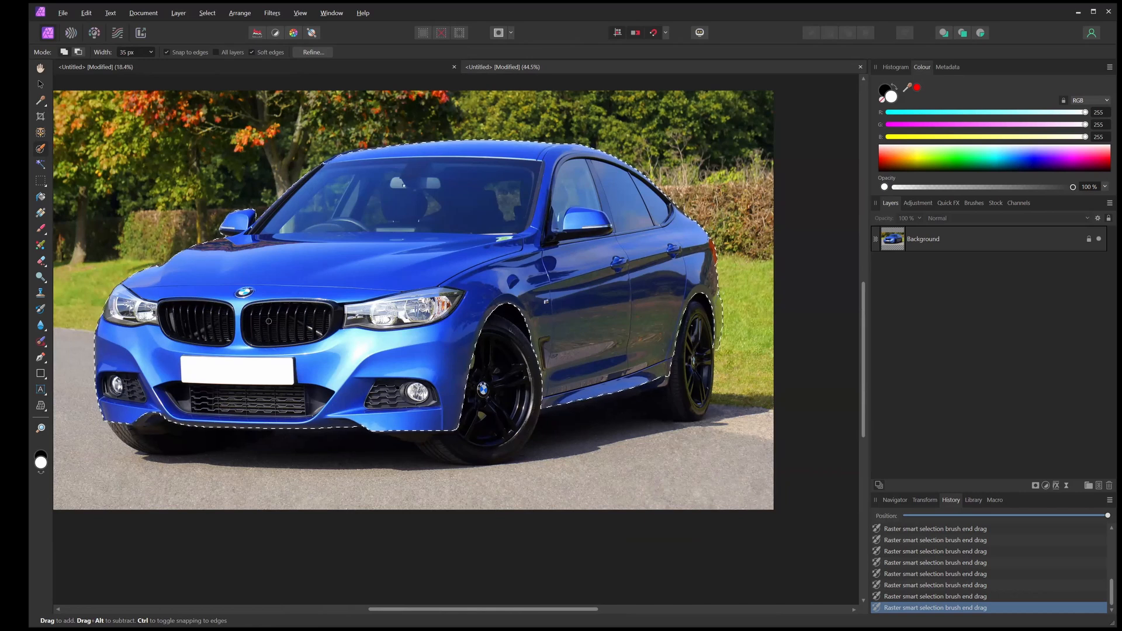
pyautogui.scroll(1, 382, 337)
pyautogui.scroll(2, 382, 338)
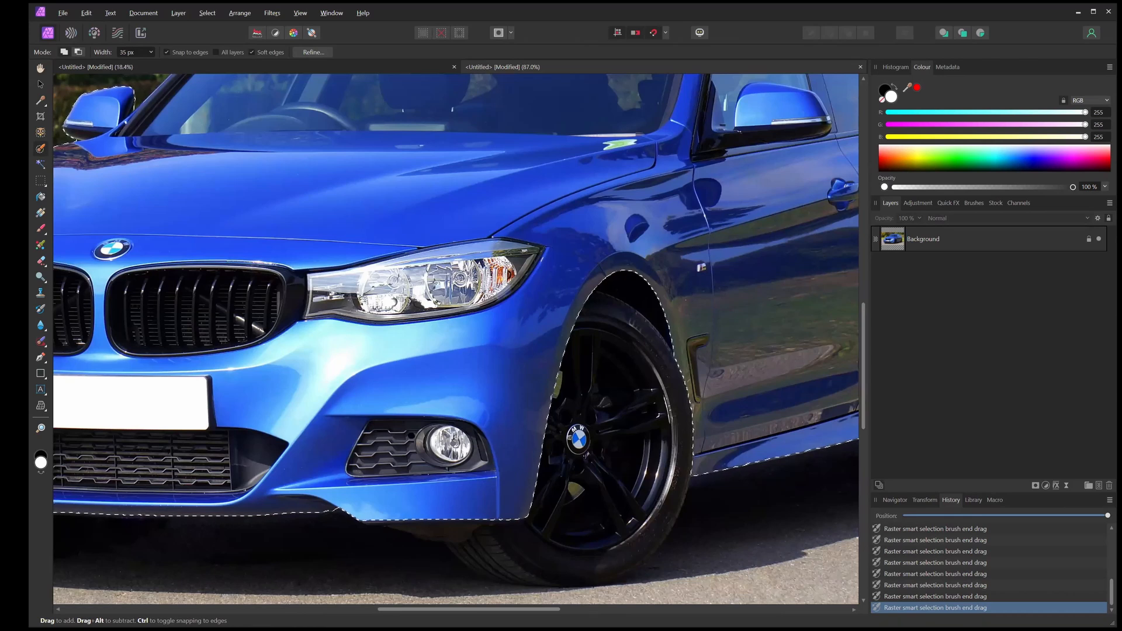
pyautogui.moveTo(515, 258)
pyautogui.mouseDown()
pyautogui.moveTo(489, 250)
pyautogui.moveTo(417, 302)
pyautogui.moveTo(370, 282)
pyautogui.moveTo(321, 288)
pyautogui.mouseUp()
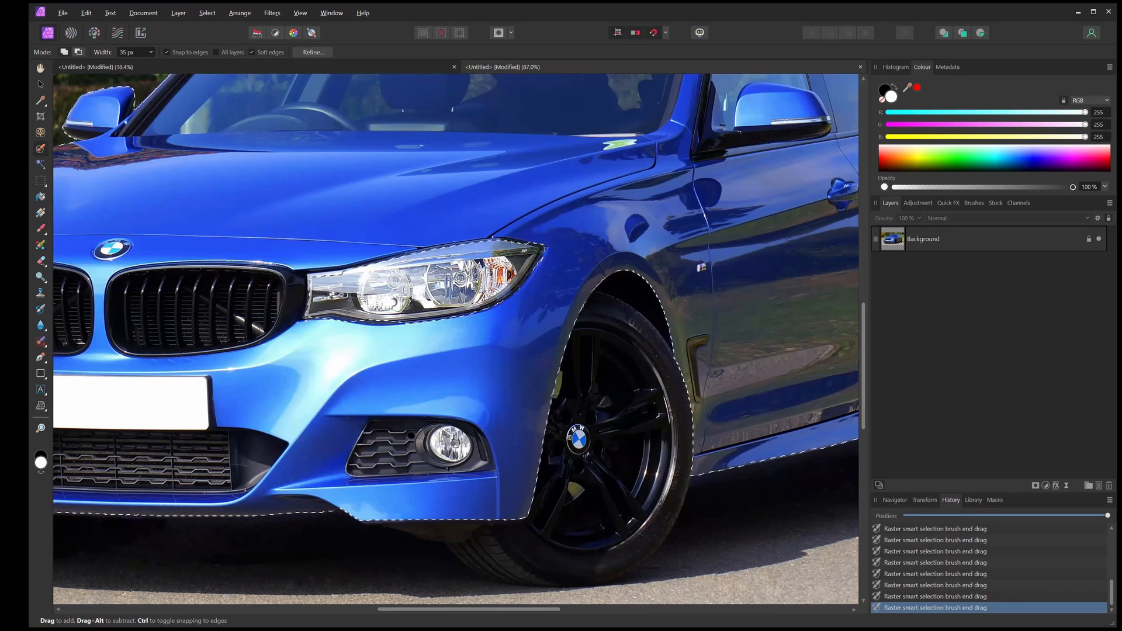
pyautogui.scroll(-1, 438, 272)
pyautogui.scroll(-4, 438, 273)
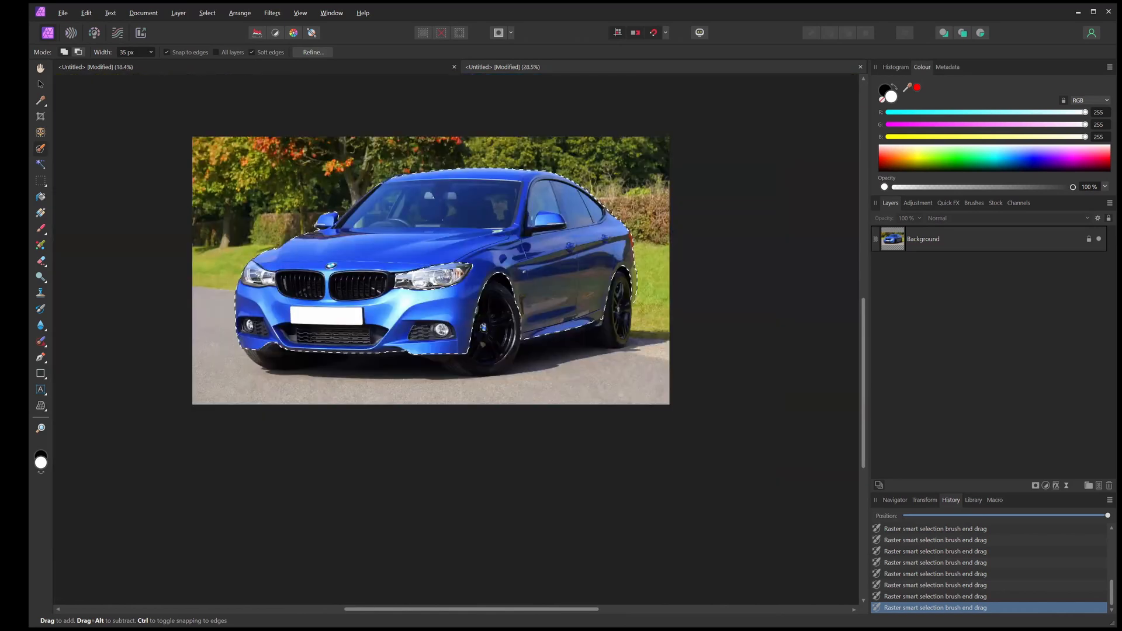
pyautogui.moveTo(465, 327); pyautogui.dragTo(419, 342)
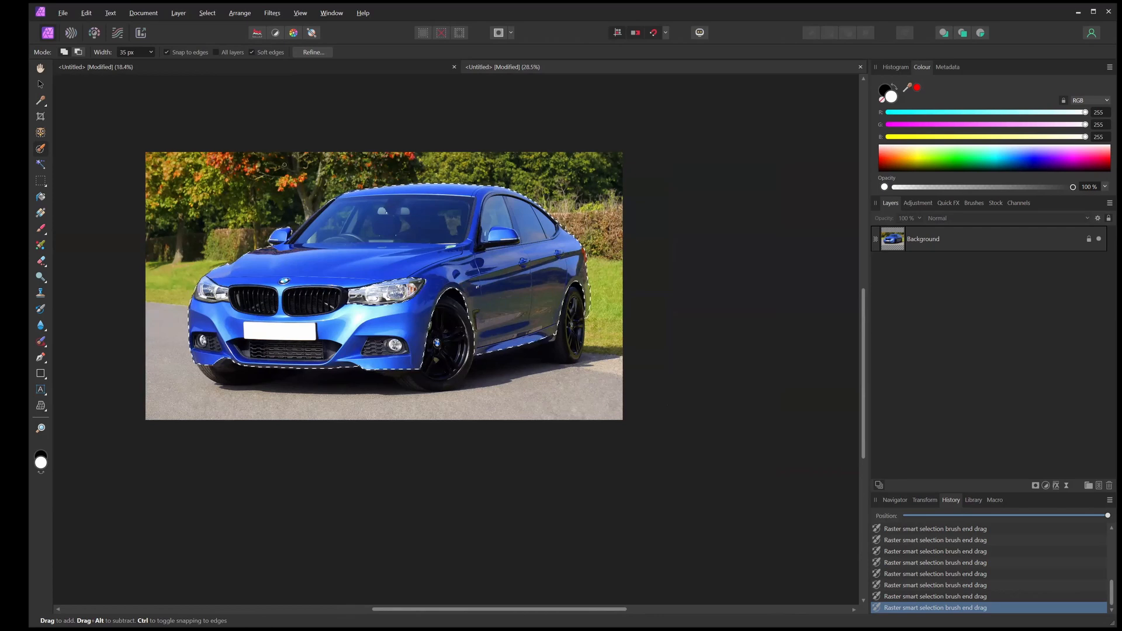
pyautogui.scroll(1, 214, 90)
pyautogui.scroll(-1, 301, 182)
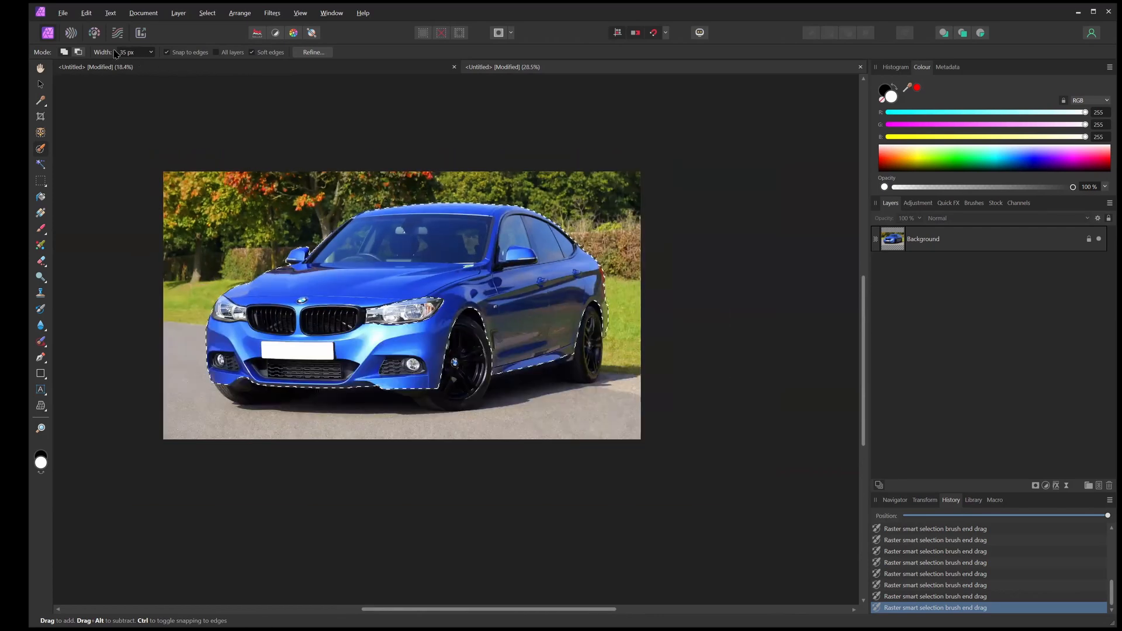
pyautogui.click(78, 52)
pyautogui.click(64, 52)
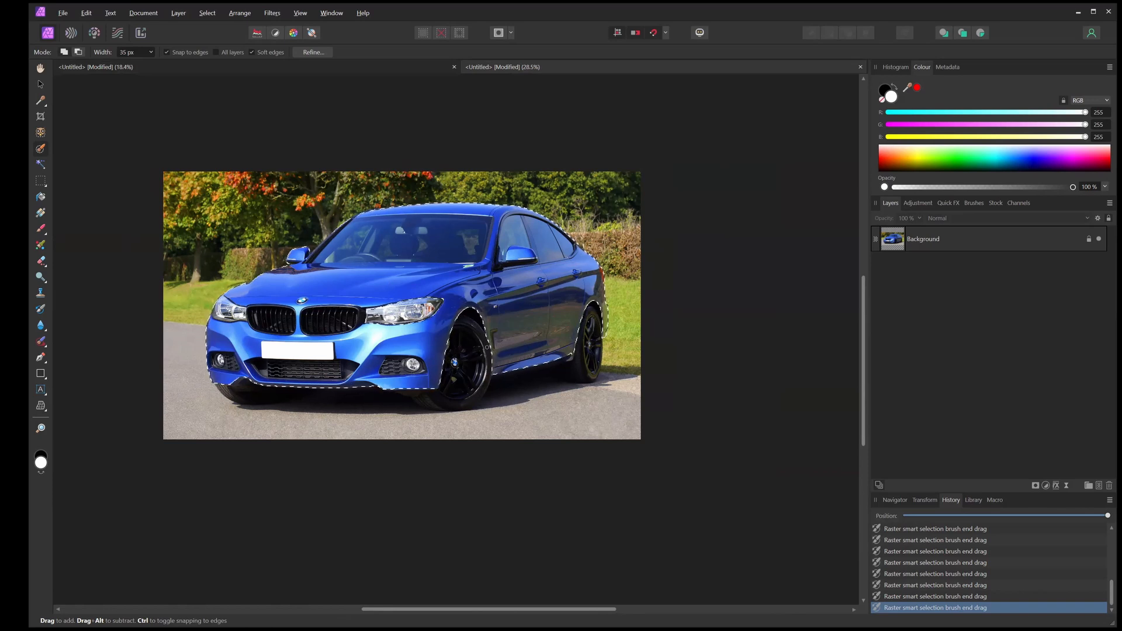
pyautogui.scroll(1, 486, 347)
pyautogui.scroll(1, 420, 326)
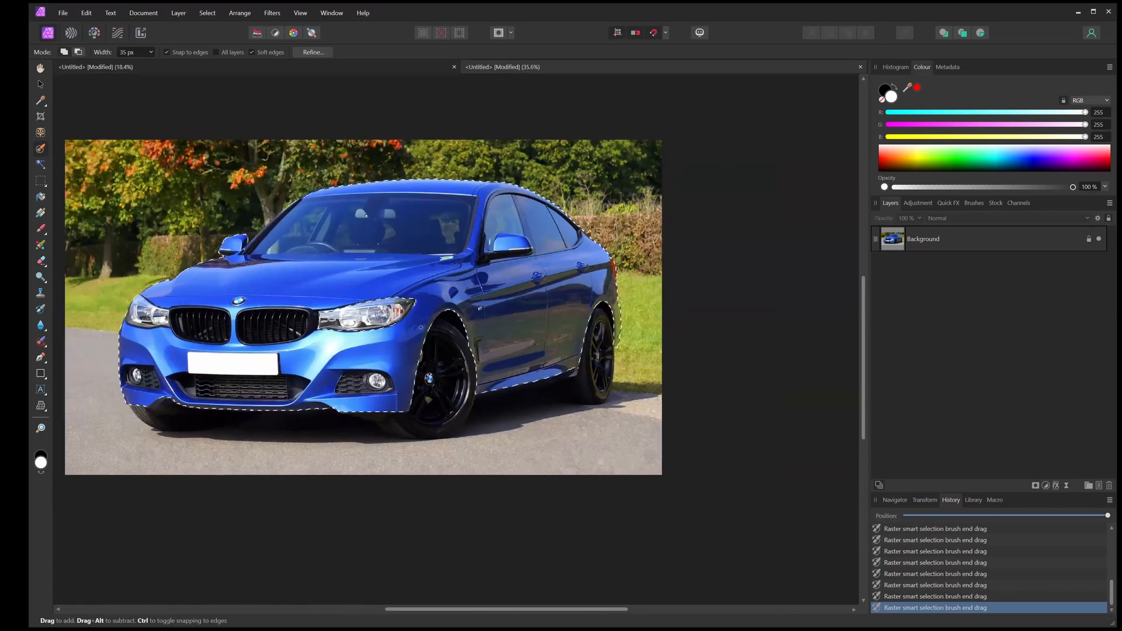
pyautogui.scroll(-1, 421, 327)
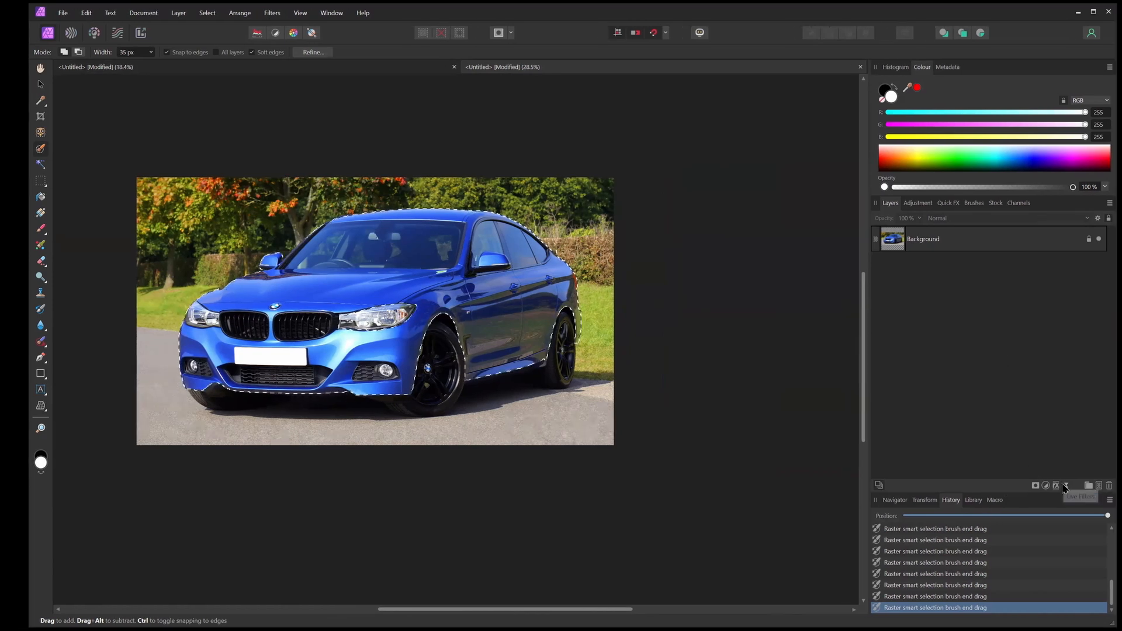
# Add a Levels adjustment limited to the selected car and set its black level to 22%
pyautogui.click(1064, 486)
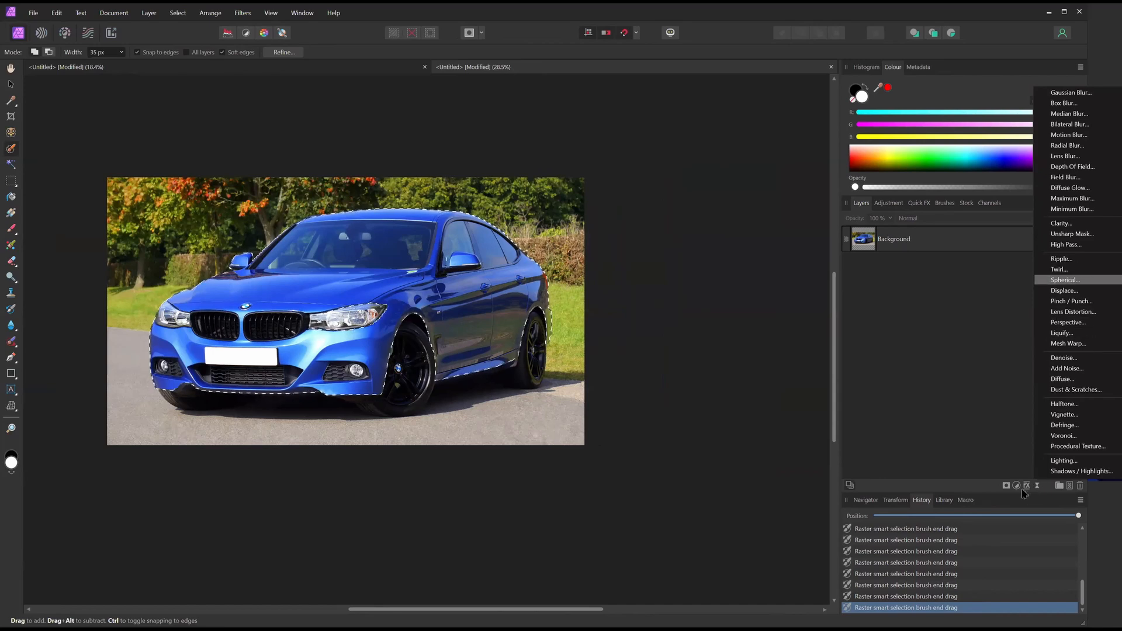
pyautogui.click(1016, 485)
pyautogui.click(1032, 239)
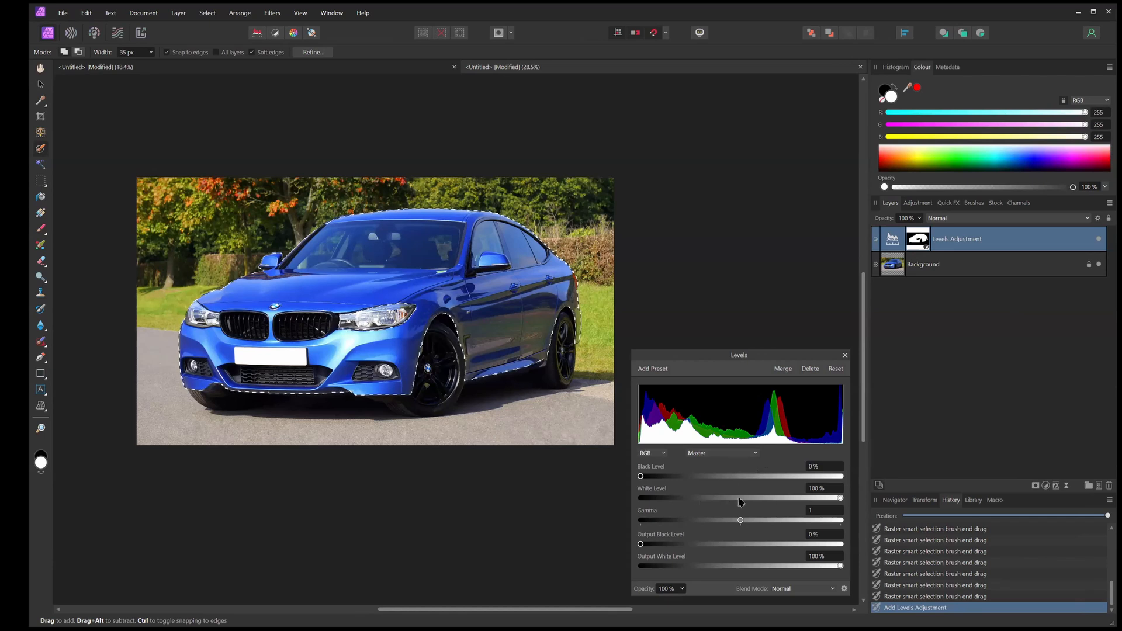
pyautogui.moveTo(640, 477); pyautogui.dragTo(685, 476)
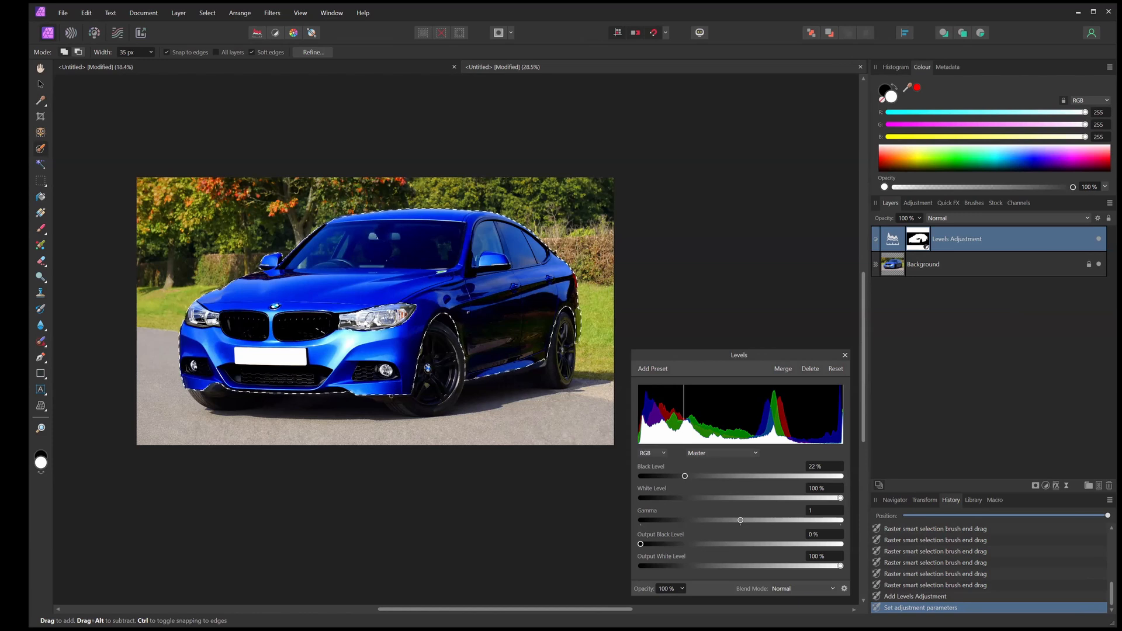
# Undo the stray selection stroke and the last Levels change, and set the black level to 19%
pyautogui.moveTo(393, 405); pyautogui.dragTo(395, 419)
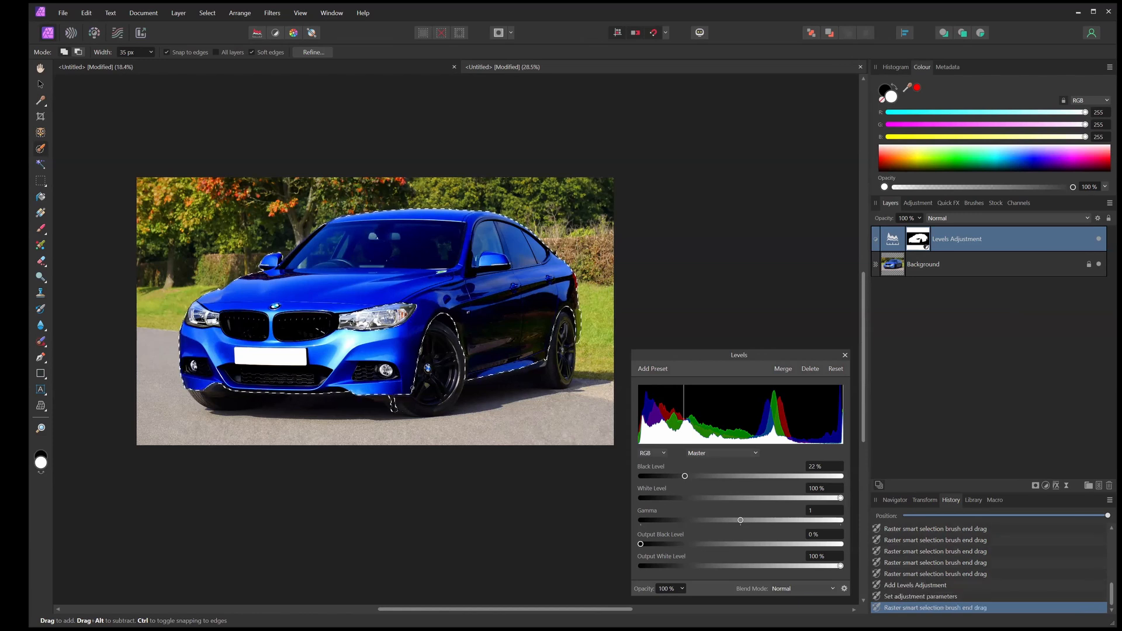
pyautogui.hotkey('ctrl', 'z')
pyautogui.hotkey('ctrl', 'z')
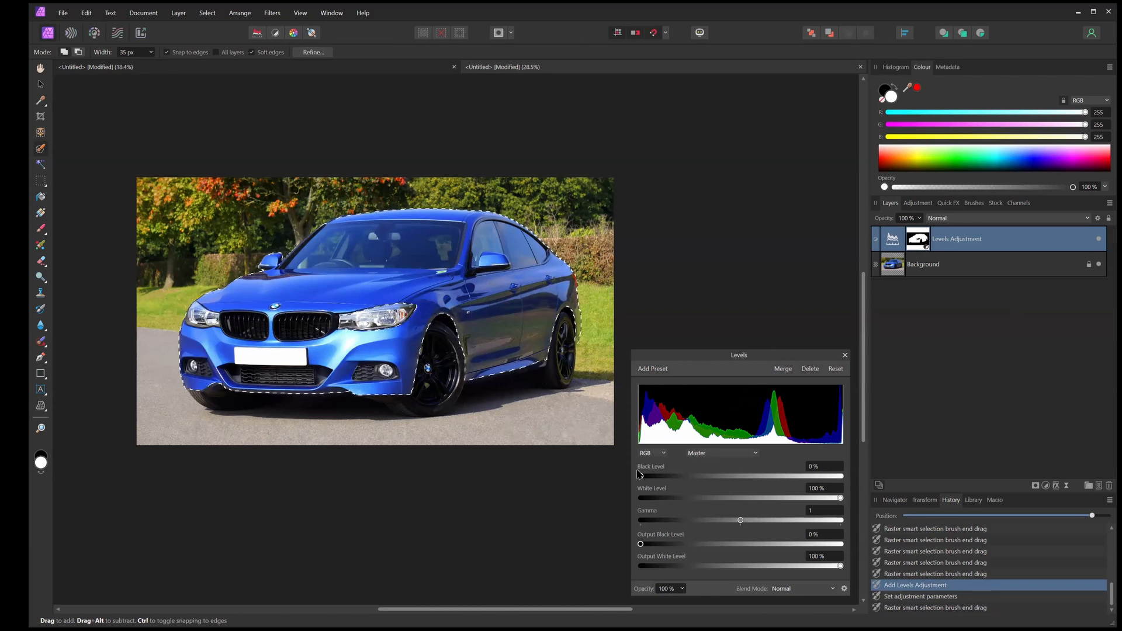
pyautogui.moveTo(639, 476); pyautogui.dragTo(671, 473)
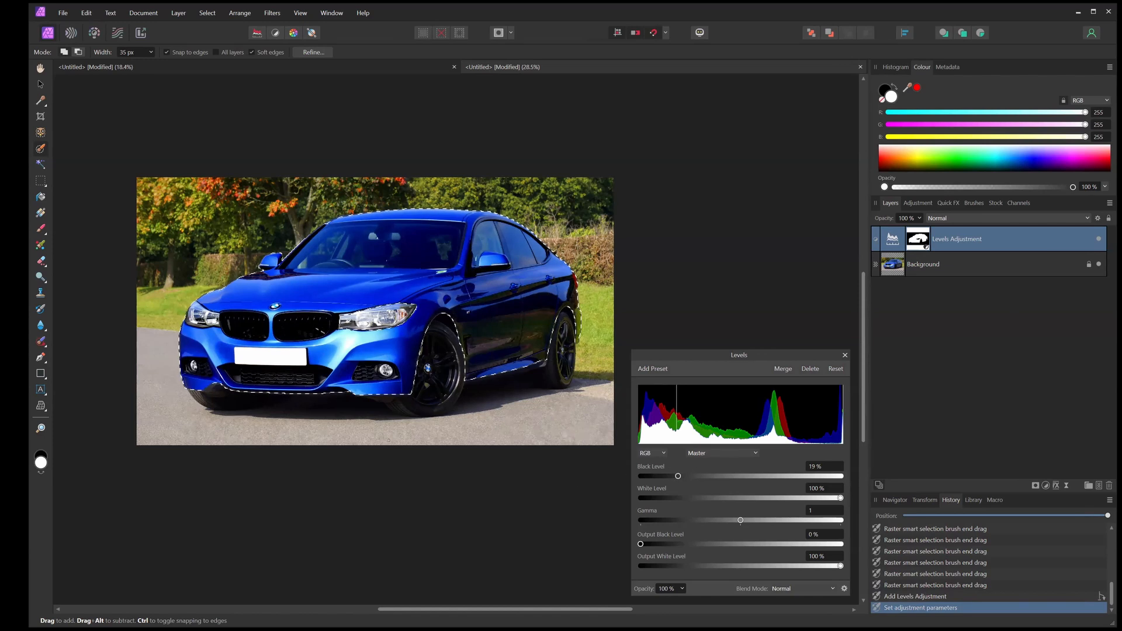
# Delete the Levels adjustment, leaving only the background layer with the car selection
pyautogui.moveTo(407, 422); pyautogui.dragTo(384, 489)
pyautogui.moveTo(372, 528); pyautogui.dragTo(353, 498)
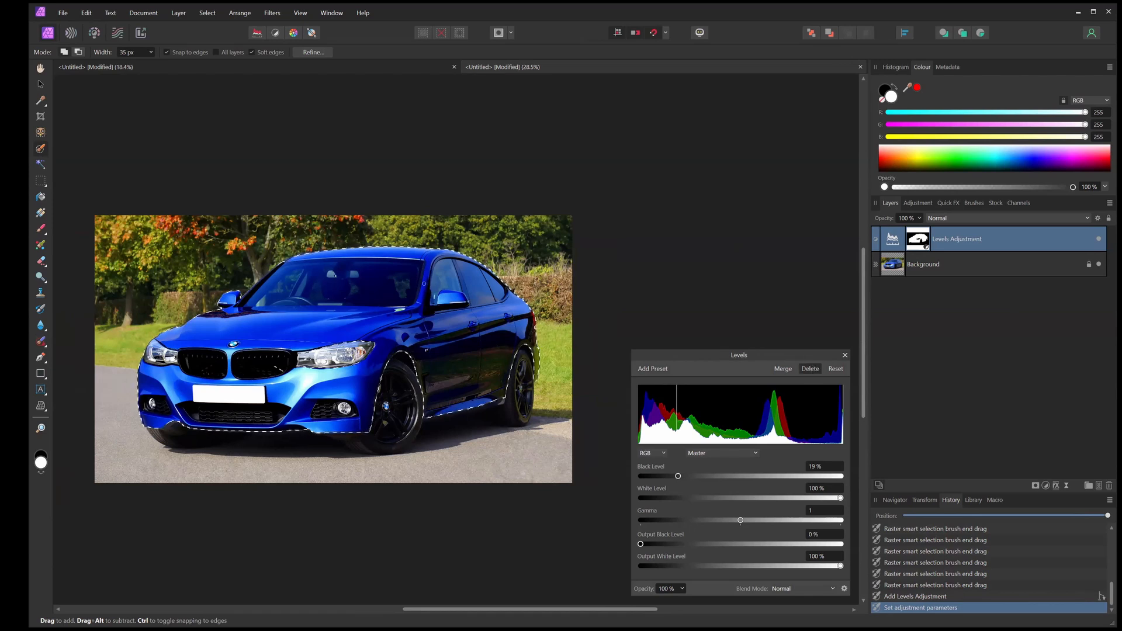
pyautogui.click(811, 367)
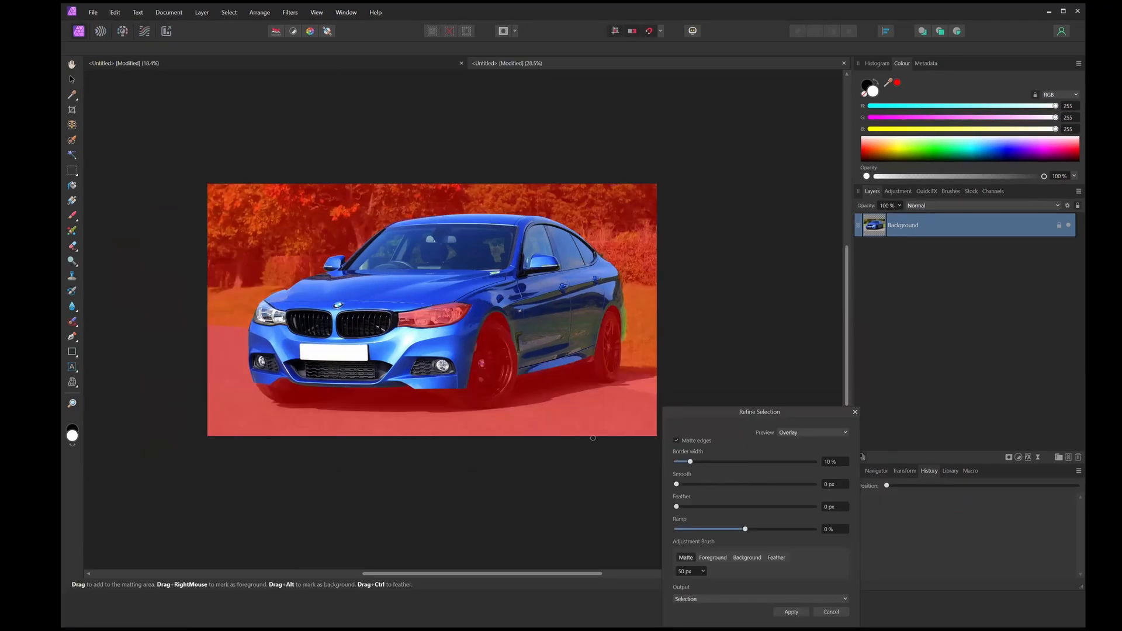
# Examine the Refine Selection overlay around the whole car for areas that are wrongly masked
pyautogui.scroll(1, 579, 411)
pyautogui.moveTo(579, 411); pyautogui.dragTo(550, 498)
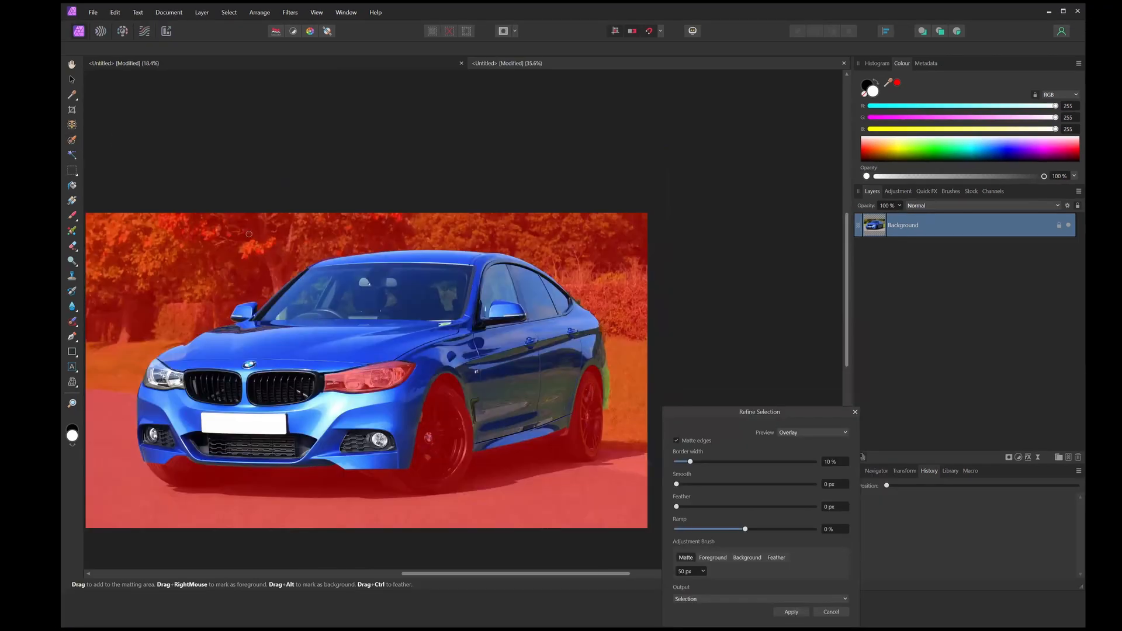
pyautogui.moveTo(158, 269); pyautogui.dragTo(209, 230)
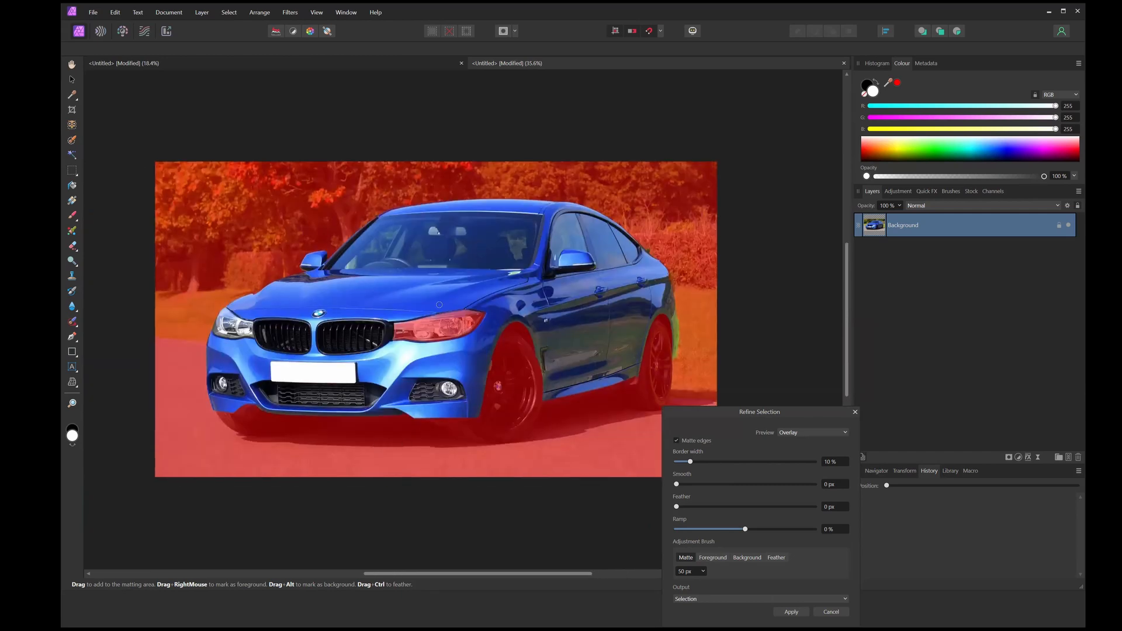
pyautogui.scroll(2, 442, 318)
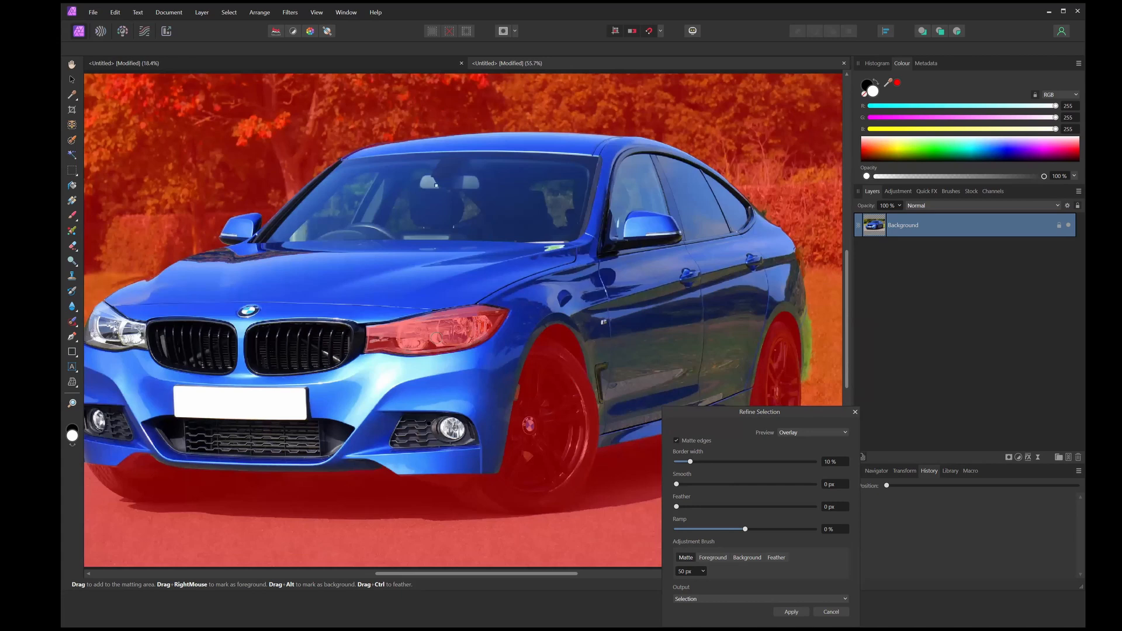
pyautogui.scroll(-2, 434, 343)
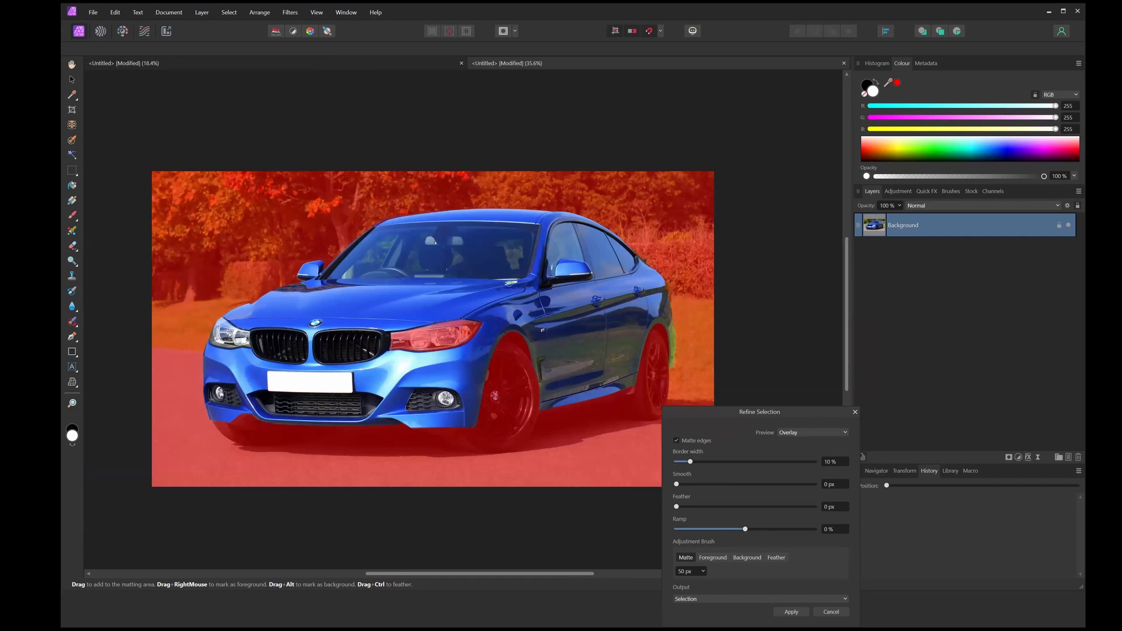
pyautogui.scroll(1, 274, 309)
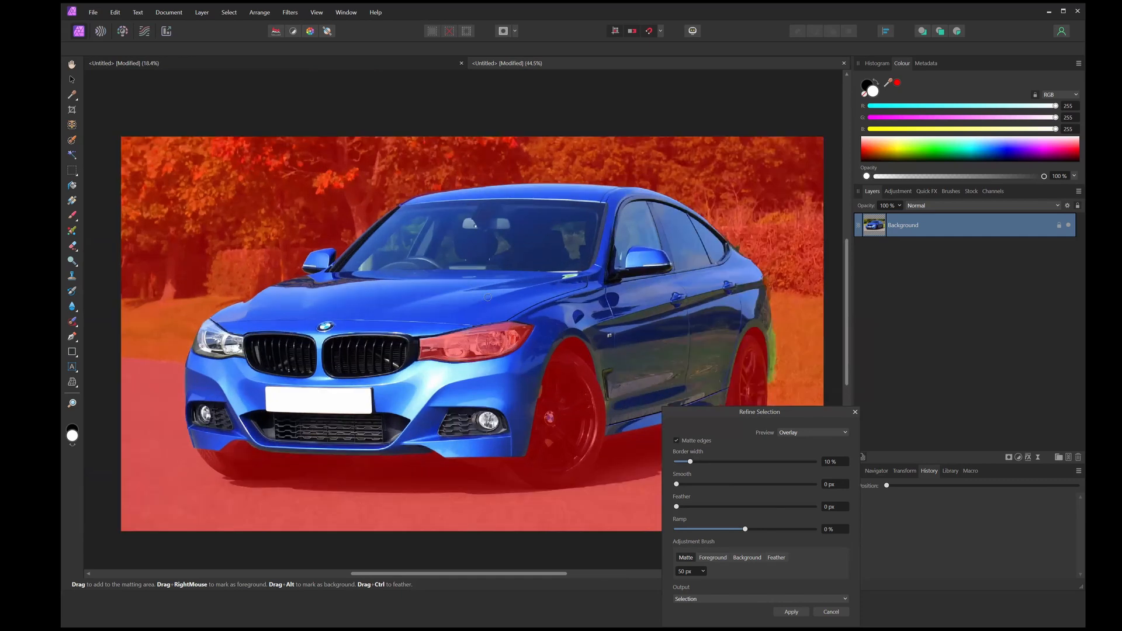
# Refine the selection edge where the windscreen pillar meets the roof, using the Matte adjustment brush at 31 px
pyautogui.scroll(5, 488, 296)
pyautogui.moveTo(487, 260); pyautogui.dragTo(405, 440)
pyautogui.scroll(1, 405, 439)
pyautogui.moveTo(538, 332); pyautogui.dragTo(486, 372)
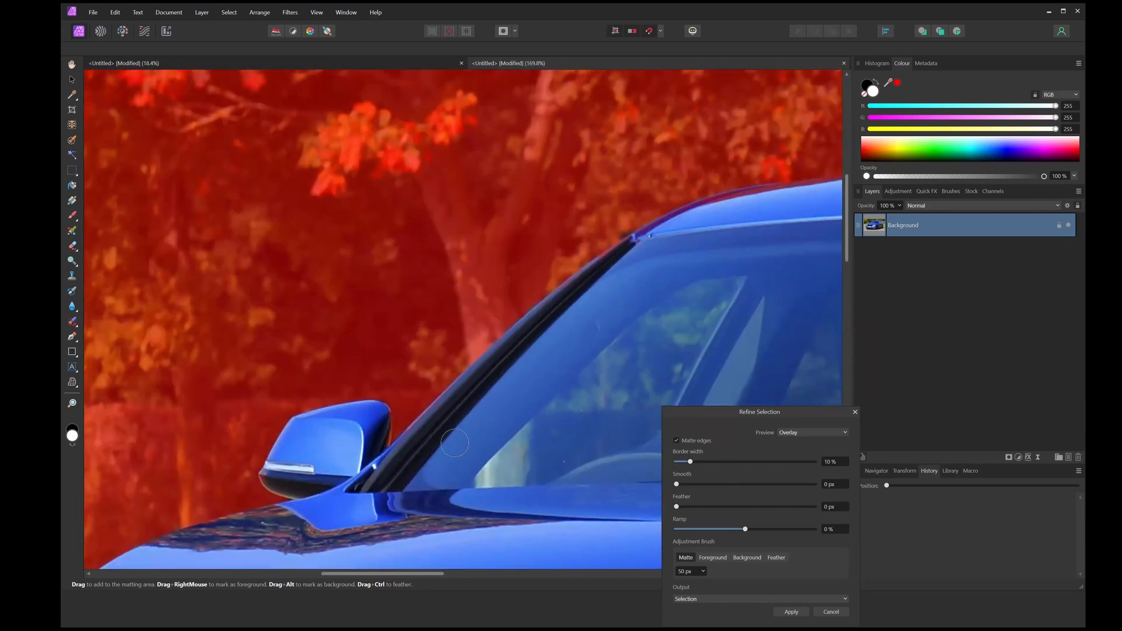
pyautogui.scroll(2, 551, 307)
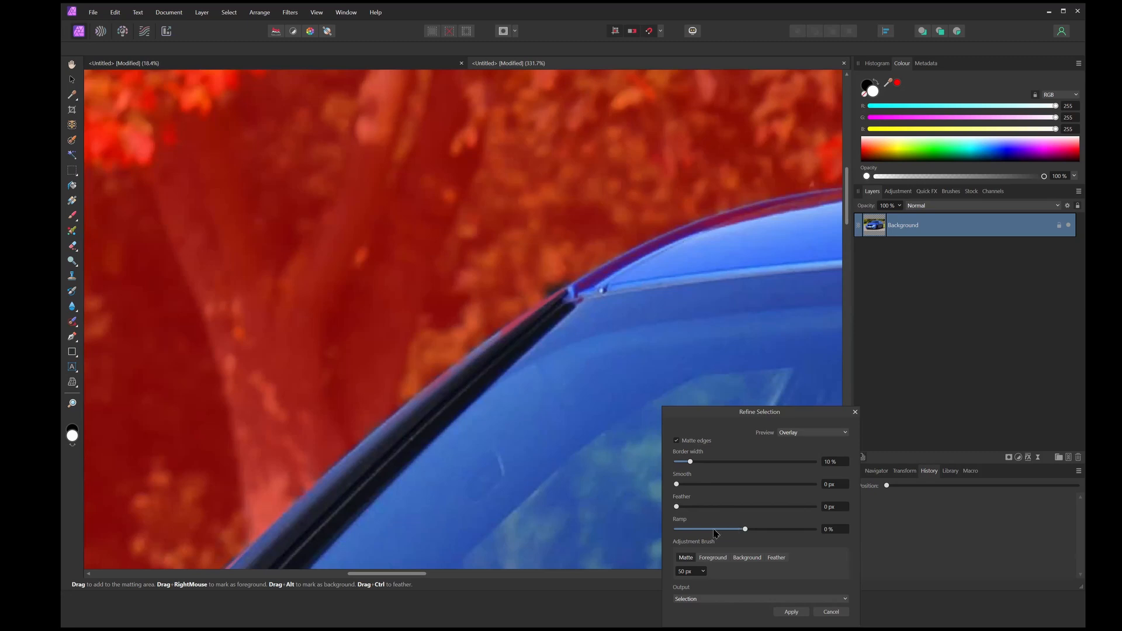
pyautogui.press('[')
pyautogui.press('[')
pyautogui.press('[')
pyautogui.press('[')
pyautogui.press('[')
pyautogui.moveTo(564, 286)
pyautogui.mouseDown()
pyautogui.moveTo(616, 253)
pyautogui.moveTo(605, 275)
pyautogui.moveTo(542, 294)
pyautogui.moveTo(499, 345)
pyautogui.moveTo(532, 340)
pyautogui.mouseUp()
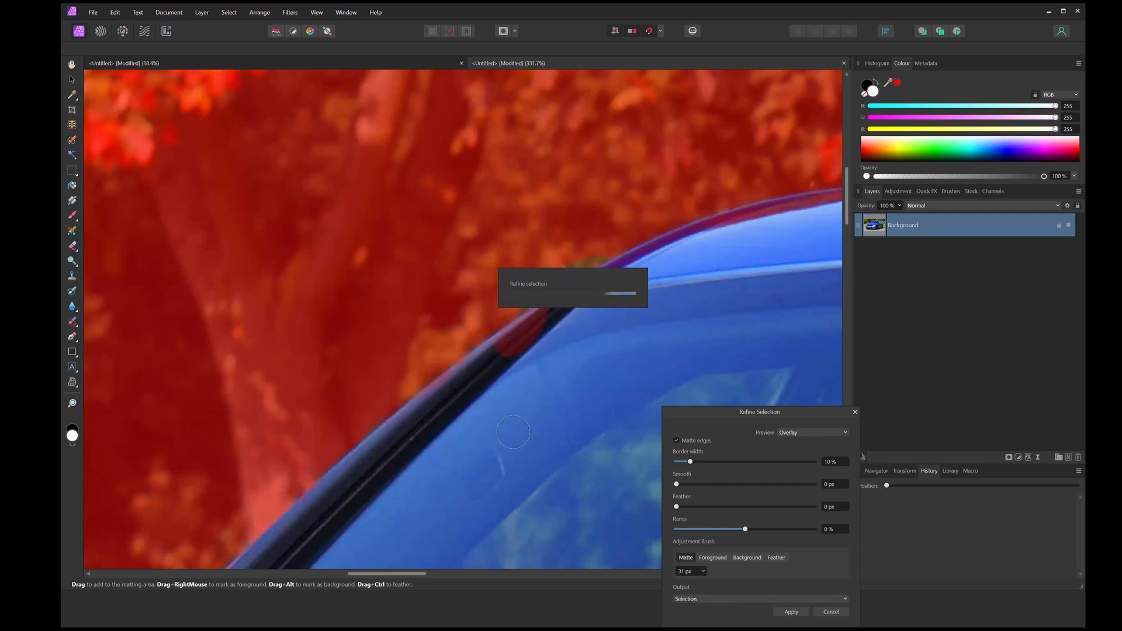
# Refine the outer edge of the windscreen pillar against the trees with the Matte adjustment brush
pyautogui.moveTo(671, 246); pyautogui.dragTo(818, 132)
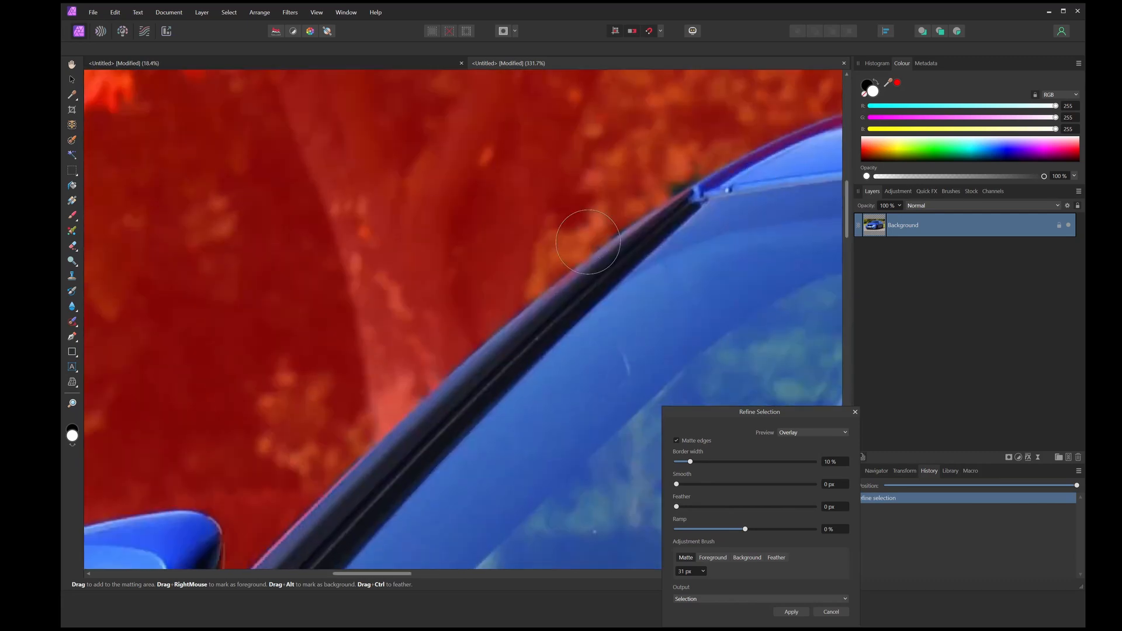
pyautogui.scroll(3, 587, 241)
pyautogui.moveTo(594, 286); pyautogui.dragTo(419, 390)
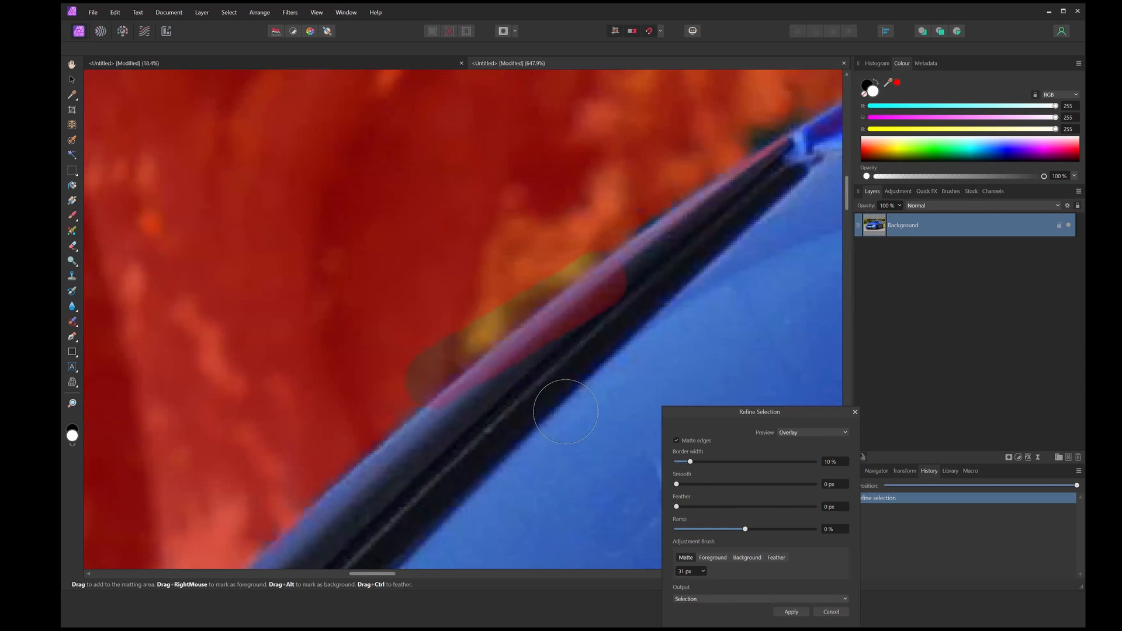
pyautogui.scroll(-5, 589, 309)
pyautogui.scroll(-1, 585, 325)
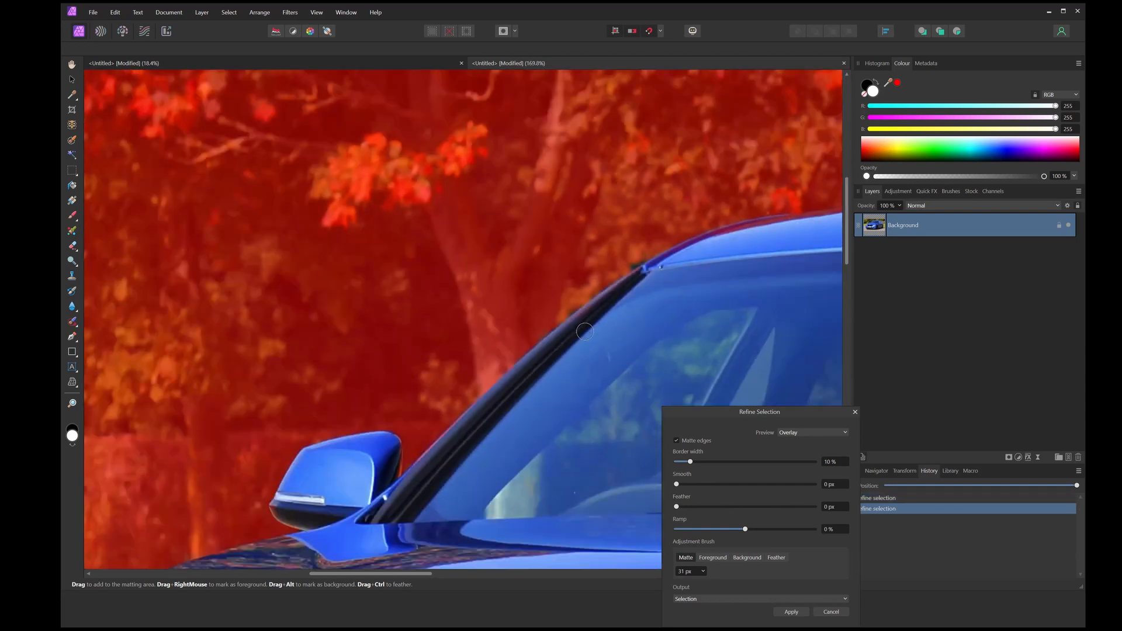
pyautogui.moveTo(570, 327); pyautogui.dragTo(222, 280)
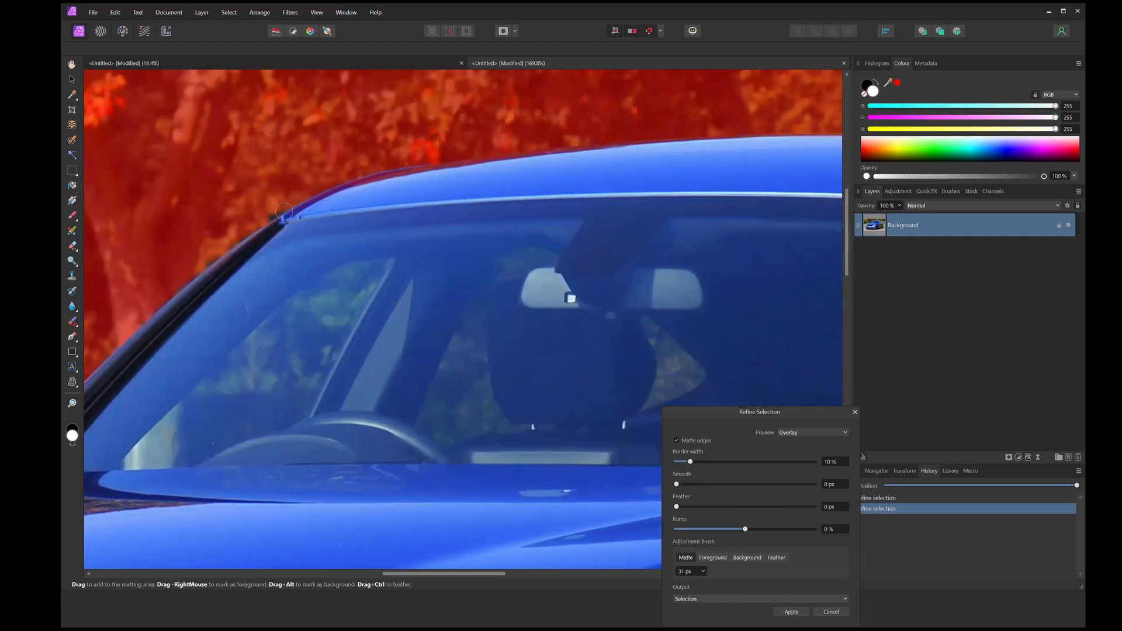
# Mark the windscreen pillar up to where it meets the roof as part of the selection, using the Foreground adjustment brush at 31 px
pyautogui.moveTo(298, 220); pyautogui.dragTo(579, 259)
pyautogui.scroll(4, 547, 299)
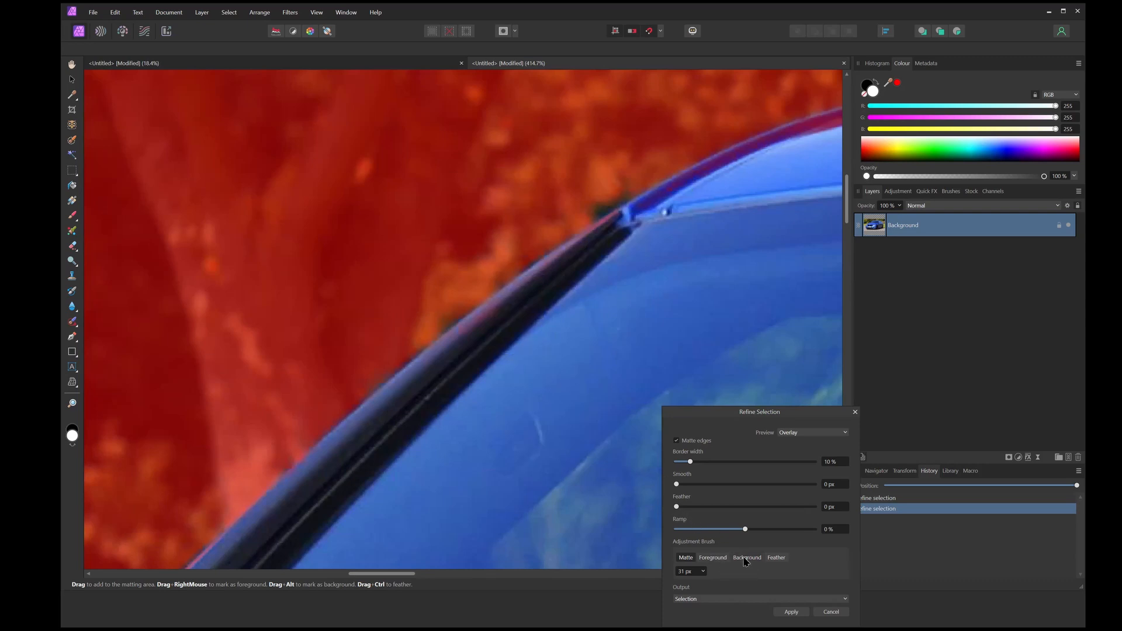
pyautogui.click(713, 557)
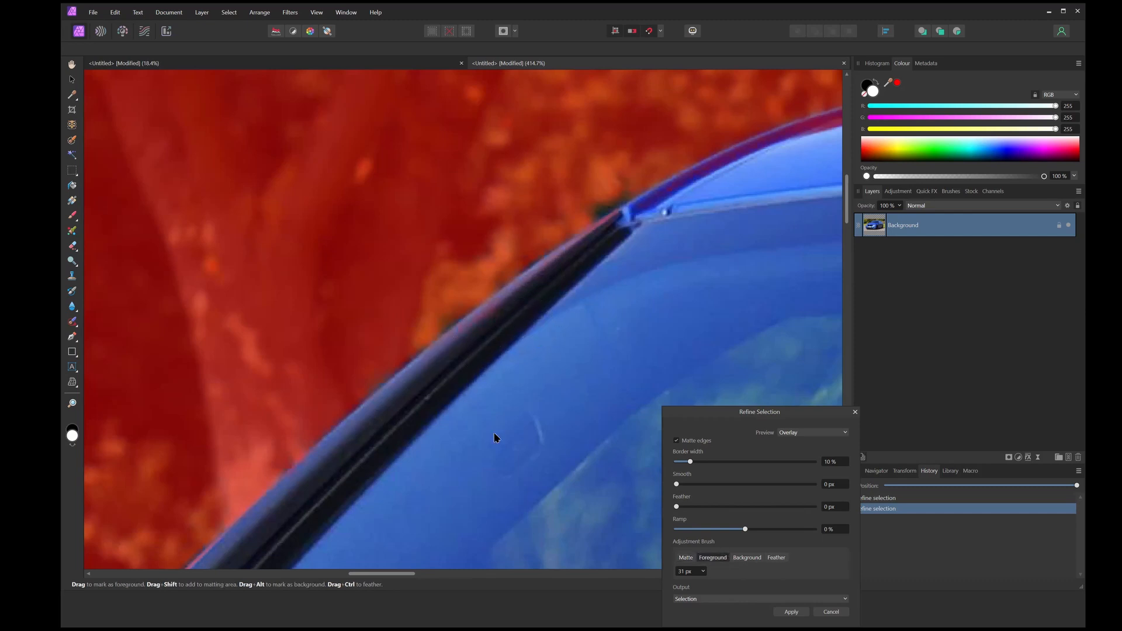
pyautogui.scroll(3, 601, 252)
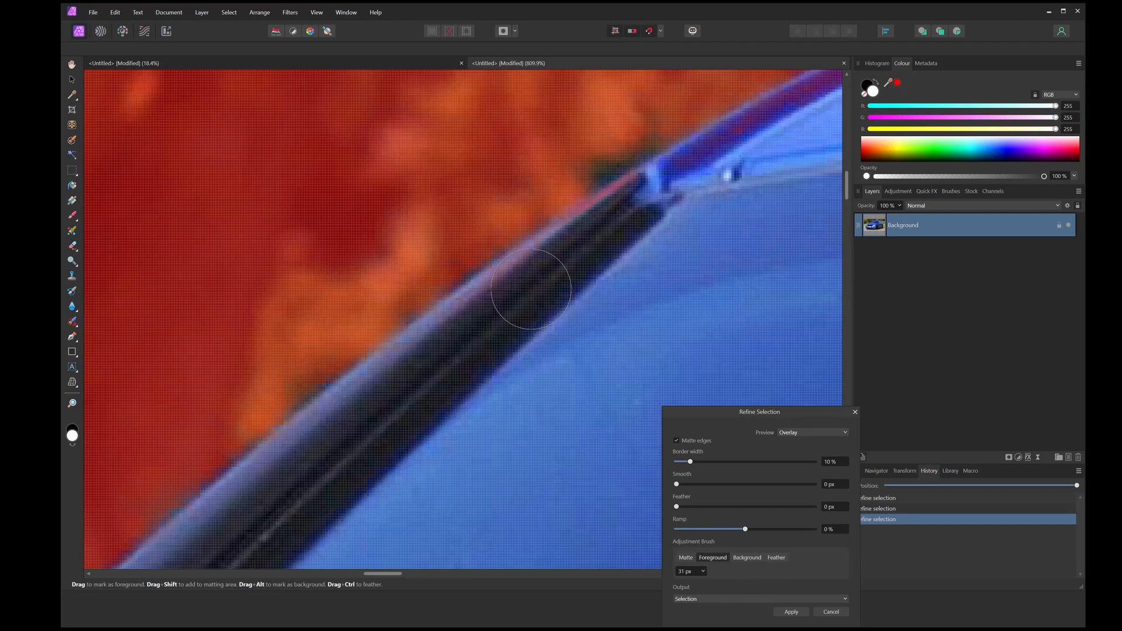
pyautogui.moveTo(472, 426)
pyautogui.mouseDown()
pyautogui.moveTo(625, 247)
pyautogui.moveTo(678, 209)
pyautogui.moveTo(673, 200)
pyautogui.mouseUp()
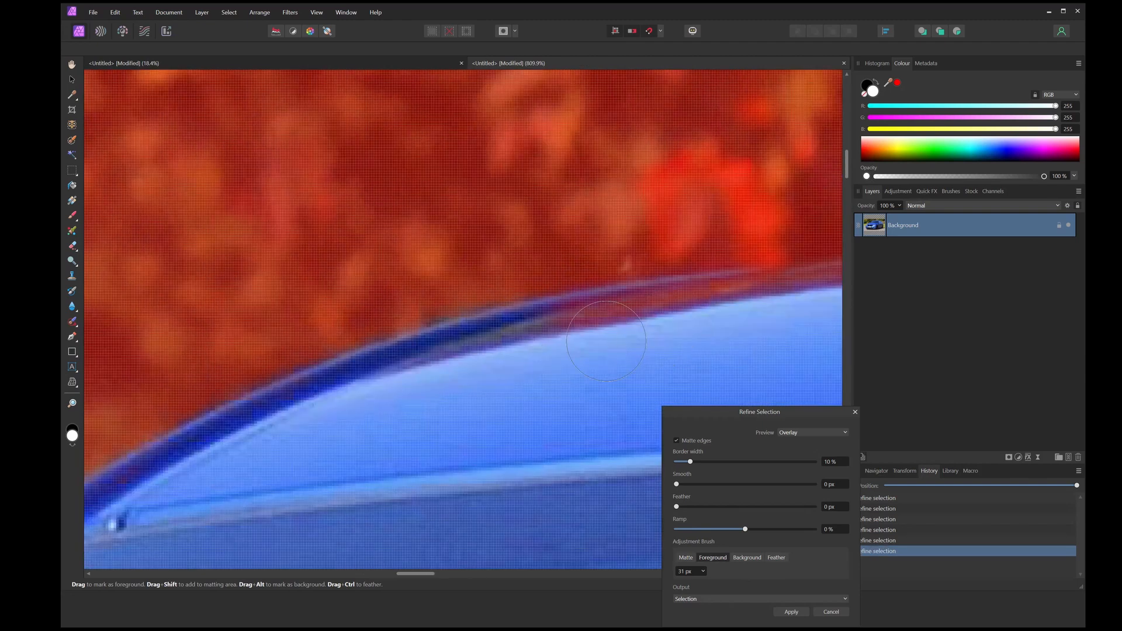
# Restore the missing rim along the roof's upper edge with the 31 px Foreground adjustment brush
pyautogui.moveTo(705, 315); pyautogui.dragTo(368, 344)
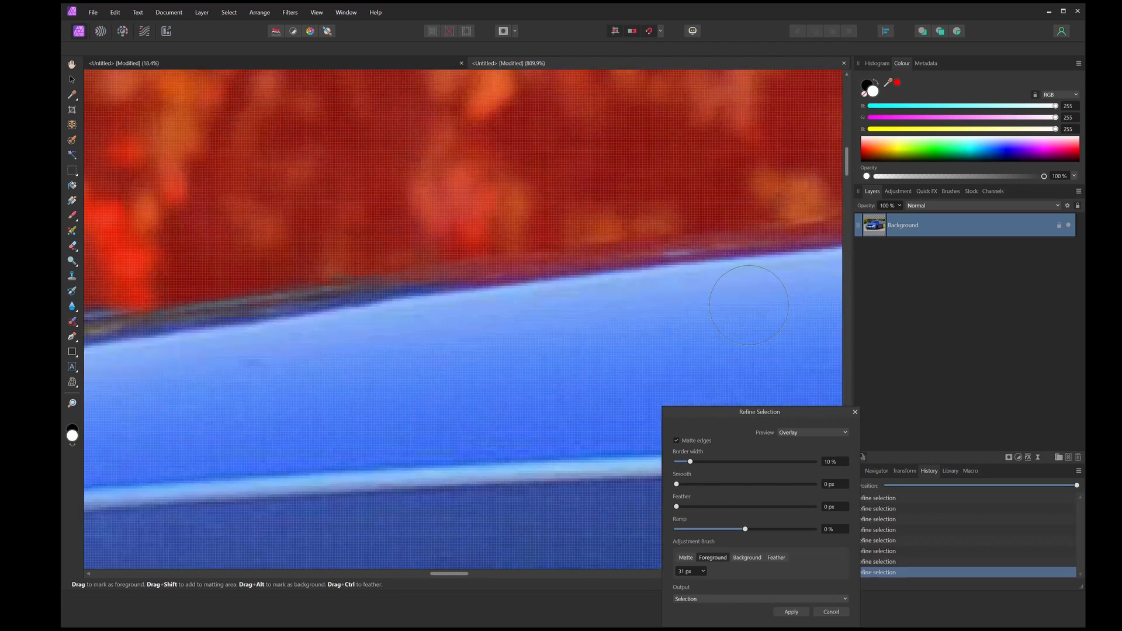
pyautogui.scroll(-5, 556, 261)
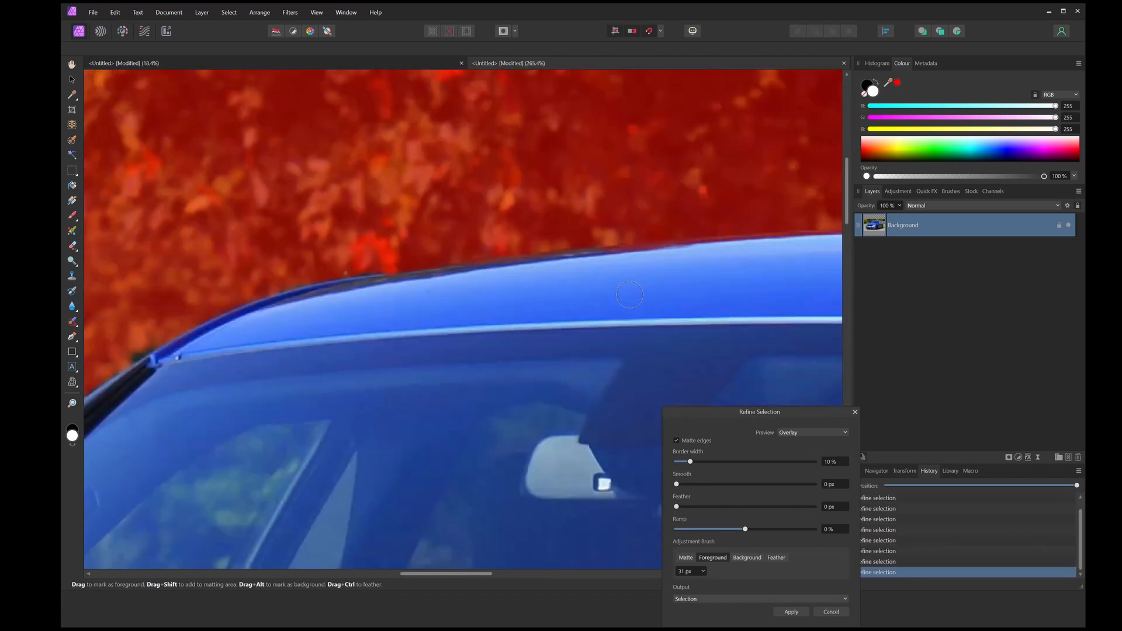
pyautogui.moveTo(628, 295); pyautogui.dragTo(504, 328)
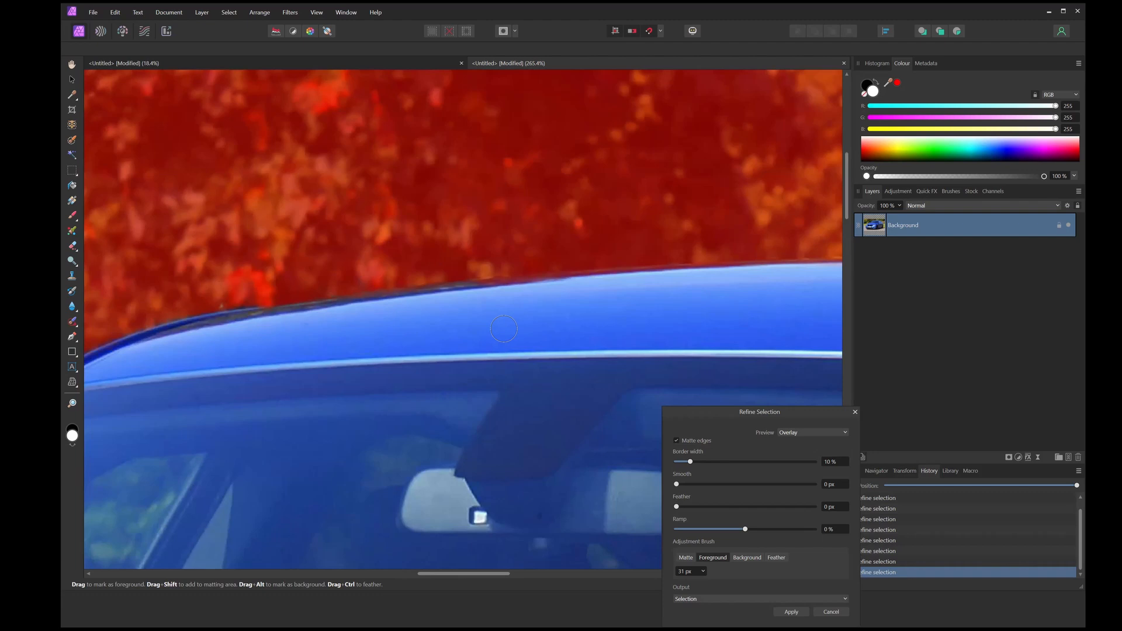
pyautogui.scroll(5, 566, 319)
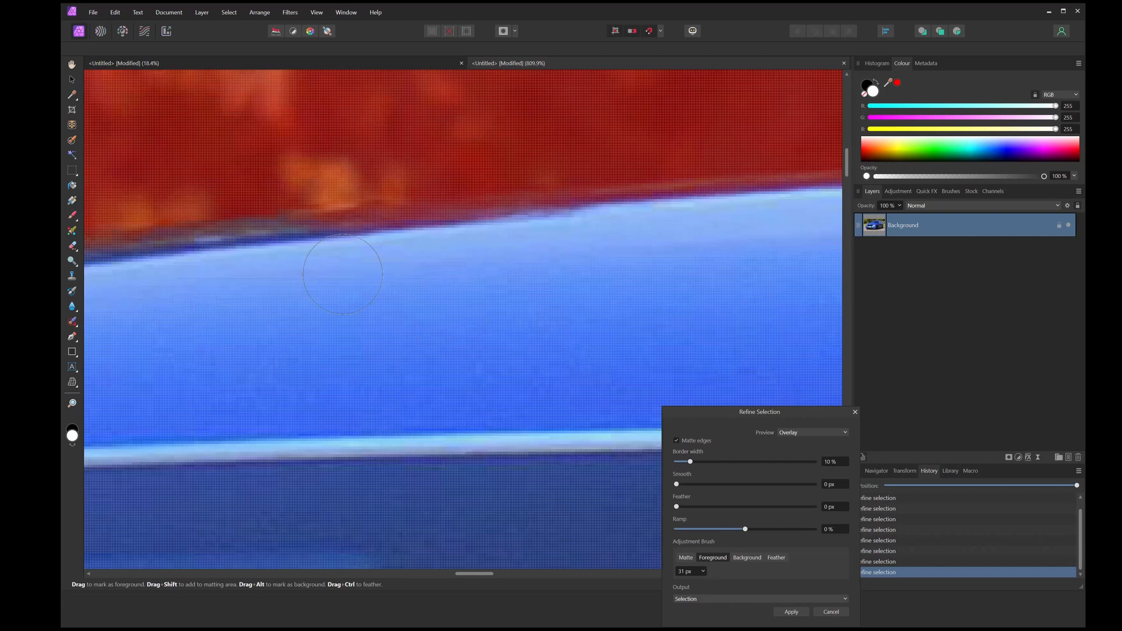
pyautogui.moveTo(353, 254); pyautogui.dragTo(660, 231)
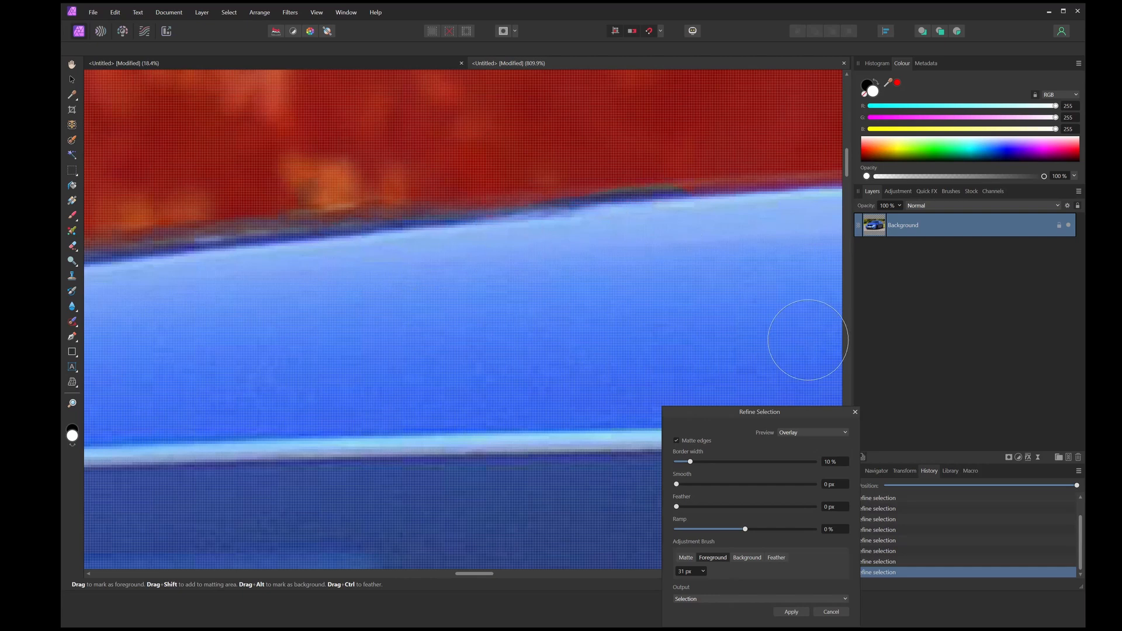
pyautogui.scroll(-7, 815, 348)
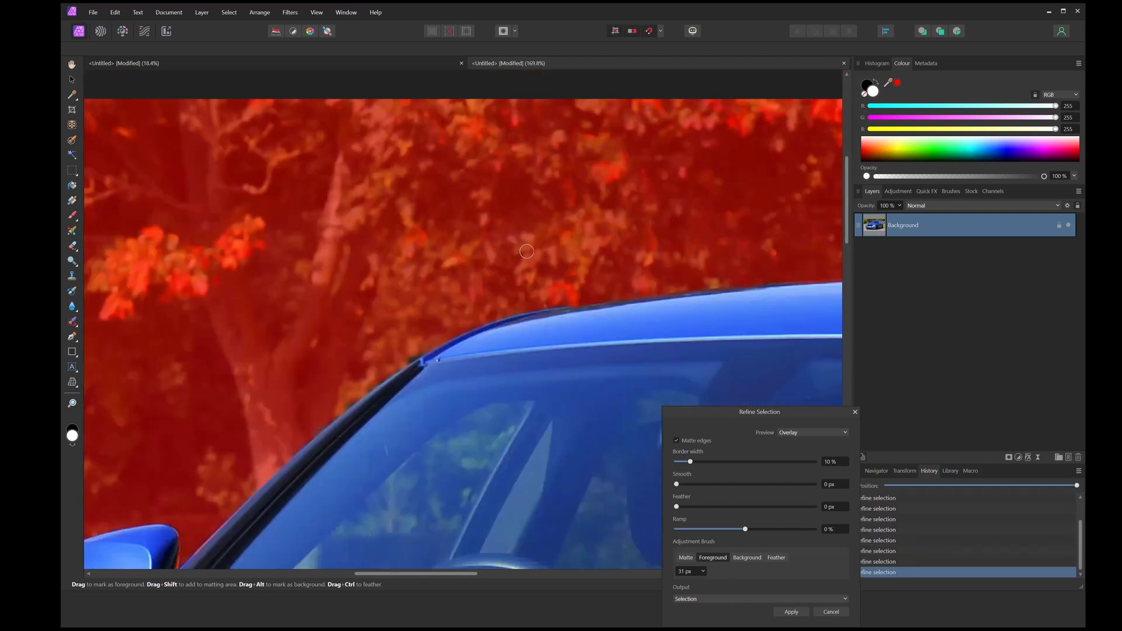
# Enlarge the Background adjustment brush to 330 px and paint over the bonnet, grille and bumper around the masked headlight
pyautogui.scroll(-3, 527, 252)
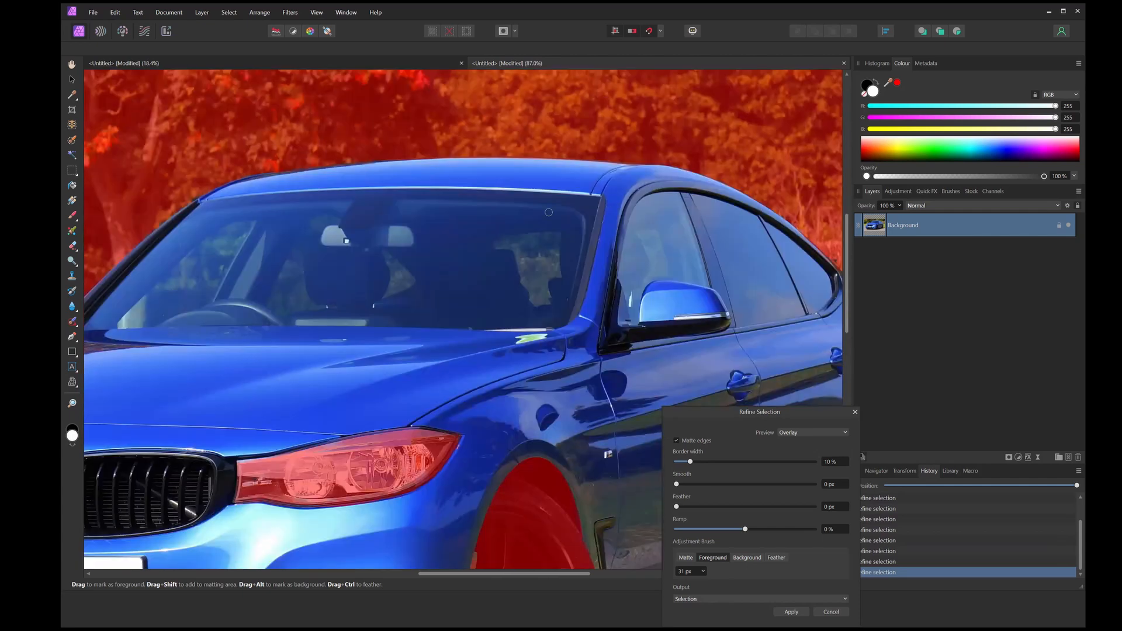
pyautogui.scroll(-1, 548, 212)
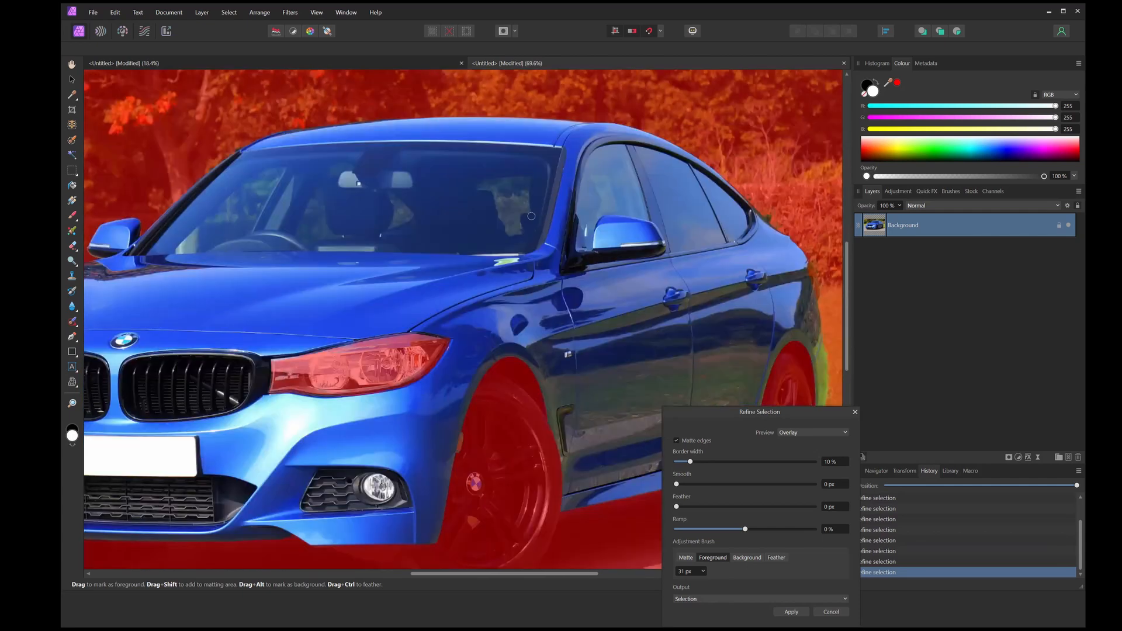
pyautogui.click(747, 559)
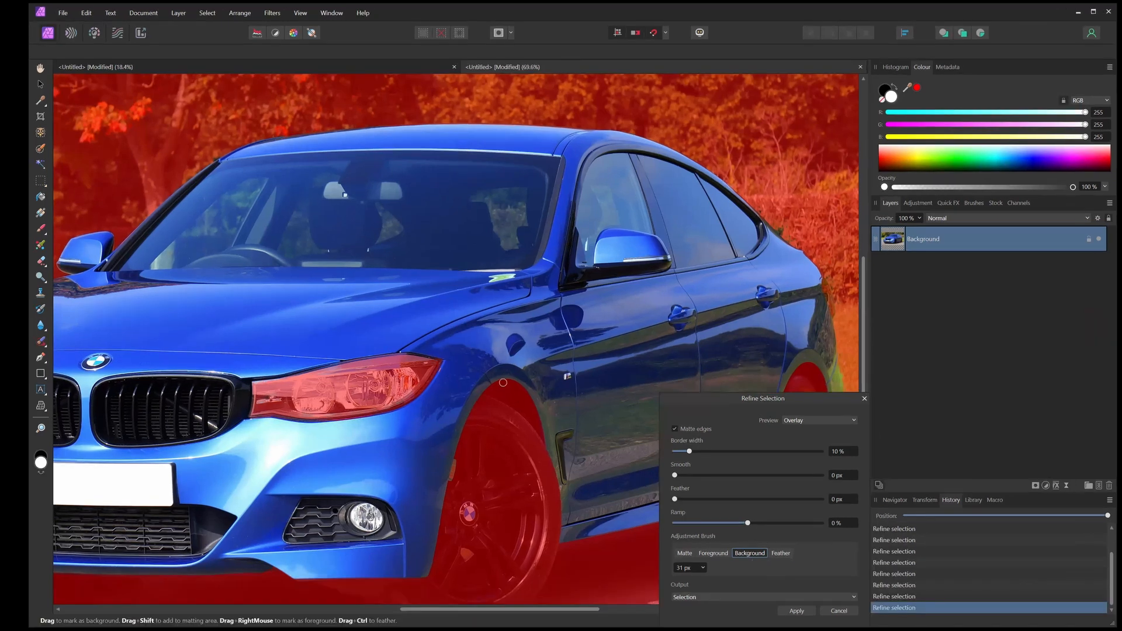
pyautogui.moveTo(472, 369); pyautogui.dragTo(605, 301)
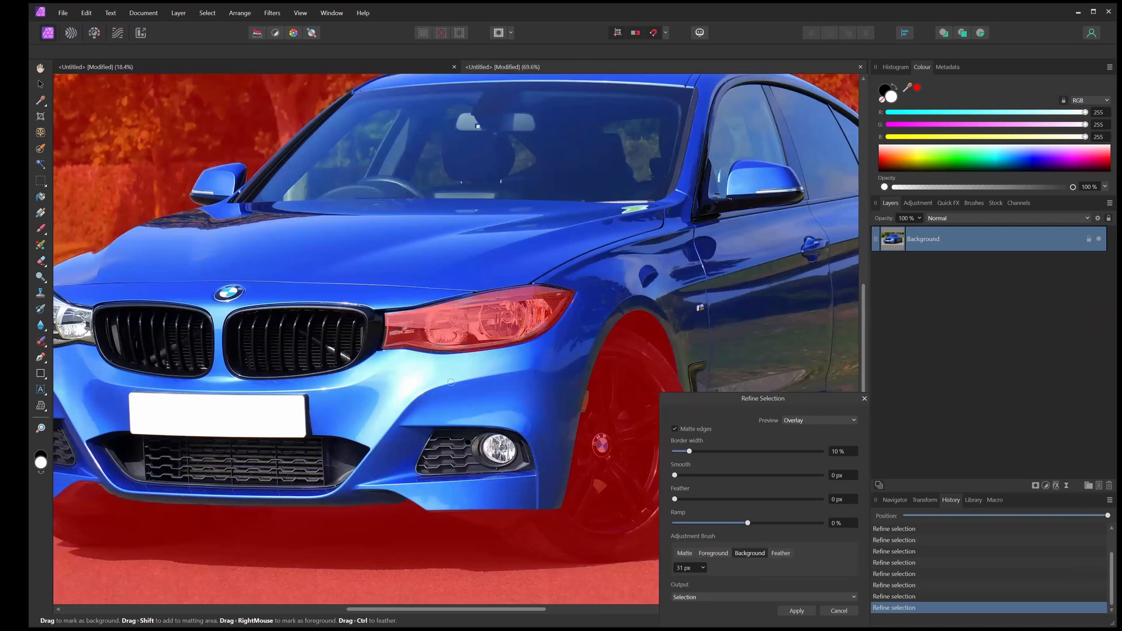
pyautogui.moveTo(492, 349); pyautogui.dragTo(511, 357)
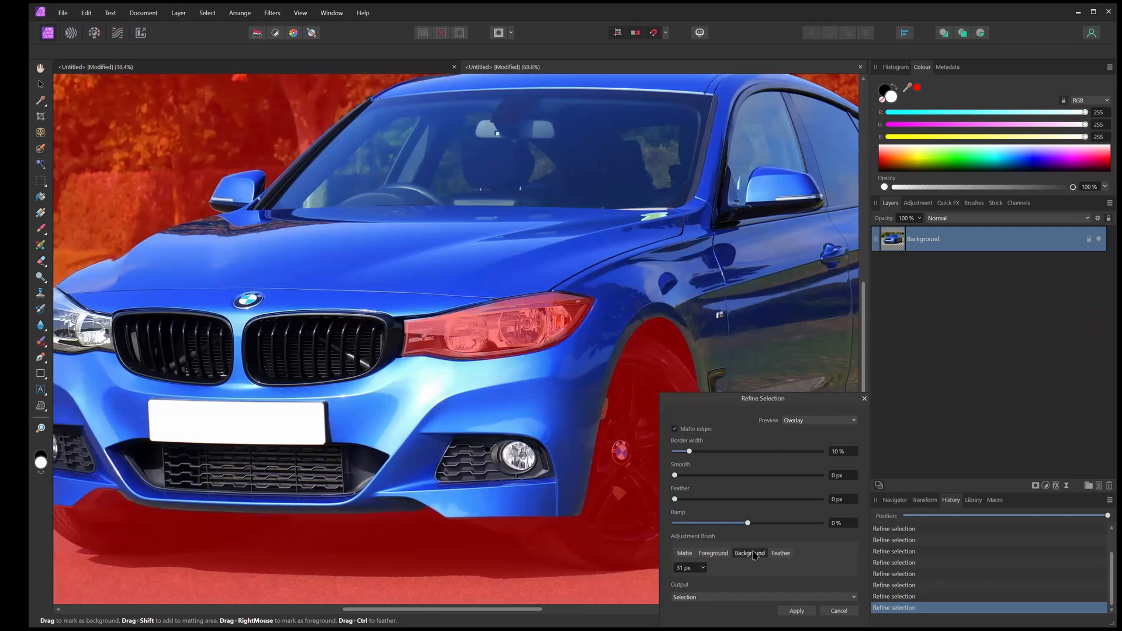
pyautogui.press(']')
pyautogui.press(']')
pyautogui.press(']')
pyautogui.press(']')
pyautogui.press(']')
pyautogui.press(']')
pyautogui.press(']')
pyautogui.press(']')
pyautogui.press(']')
pyautogui.press(']')
pyautogui.press(']')
pyautogui.press(']')
pyautogui.press(']')
pyautogui.press(']')
pyautogui.press(']')
pyautogui.press(']')
pyautogui.press(']')
pyautogui.press(']')
pyautogui.press(']')
pyautogui.moveTo(557, 305)
pyautogui.mouseDown()
pyautogui.moveTo(392, 341)
pyautogui.moveTo(402, 352)
pyautogui.moveTo(554, 321)
pyautogui.moveTo(564, 286)
pyautogui.mouseUp()
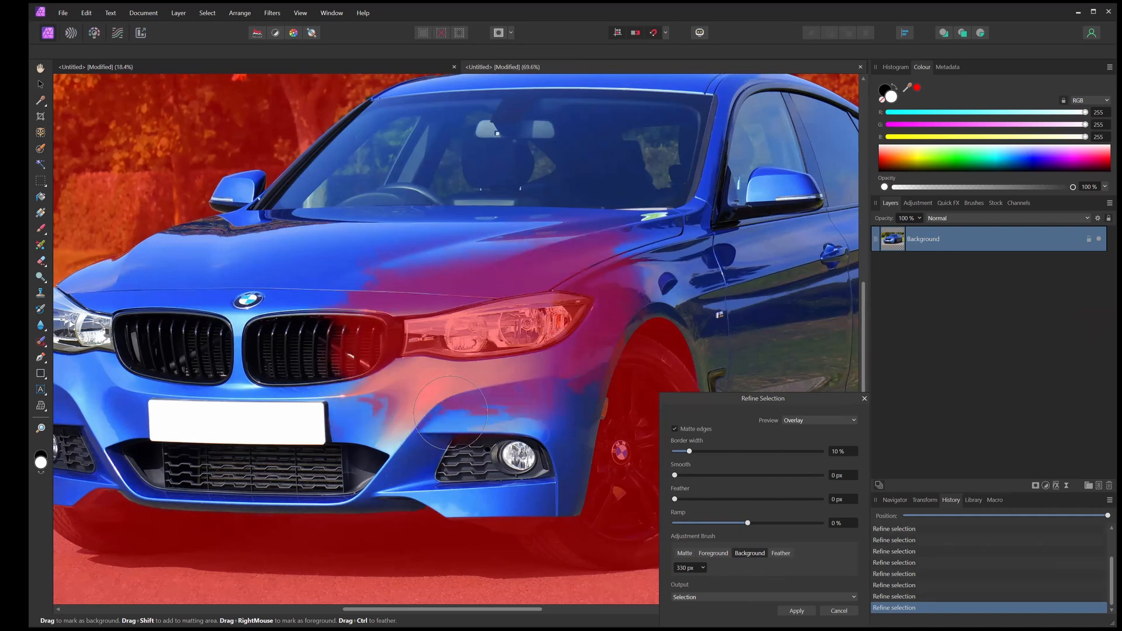
# Bring the bonnet, grille, bumper and headlight beside the front wheel into the selection with the Foreground adjustment brush at 330 px
pyautogui.click(719, 557)
pyautogui.moveTo(514, 260); pyautogui.dragTo(620, 237)
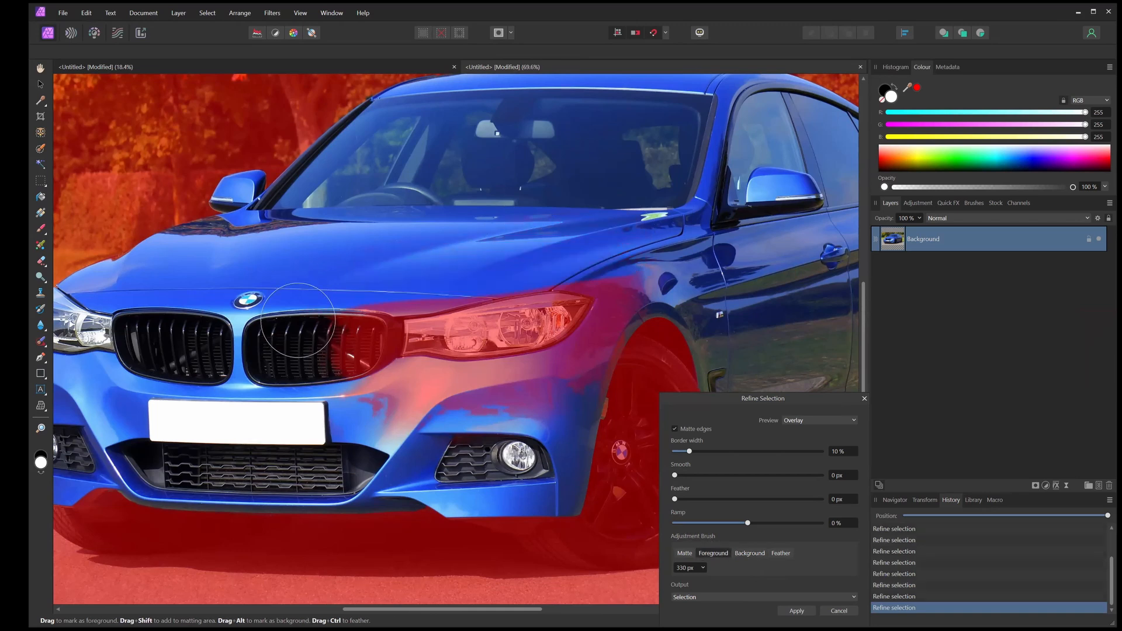
pyautogui.moveTo(297, 320)
pyautogui.mouseDown()
pyautogui.moveTo(319, 350)
pyautogui.moveTo(603, 254)
pyautogui.moveTo(560, 320)
pyautogui.moveTo(540, 379)
pyautogui.moveTo(616, 238)
pyautogui.moveTo(541, 387)
pyautogui.moveTo(368, 399)
pyautogui.moveTo(343, 368)
pyautogui.moveTo(458, 320)
pyautogui.moveTo(577, 299)
pyautogui.moveTo(556, 292)
pyautogui.moveTo(443, 375)
pyautogui.moveTo(355, 417)
pyautogui.moveTo(404, 426)
pyautogui.moveTo(456, 314)
pyautogui.mouseUp()
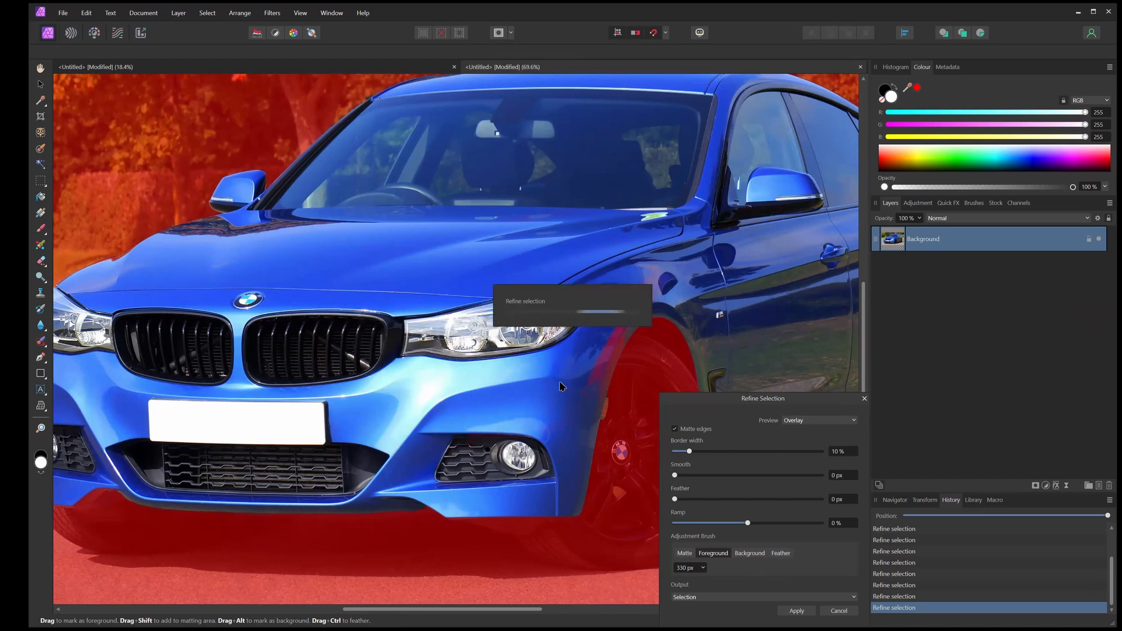
pyautogui.moveTo(557, 381); pyautogui.dragTo(409, 297)
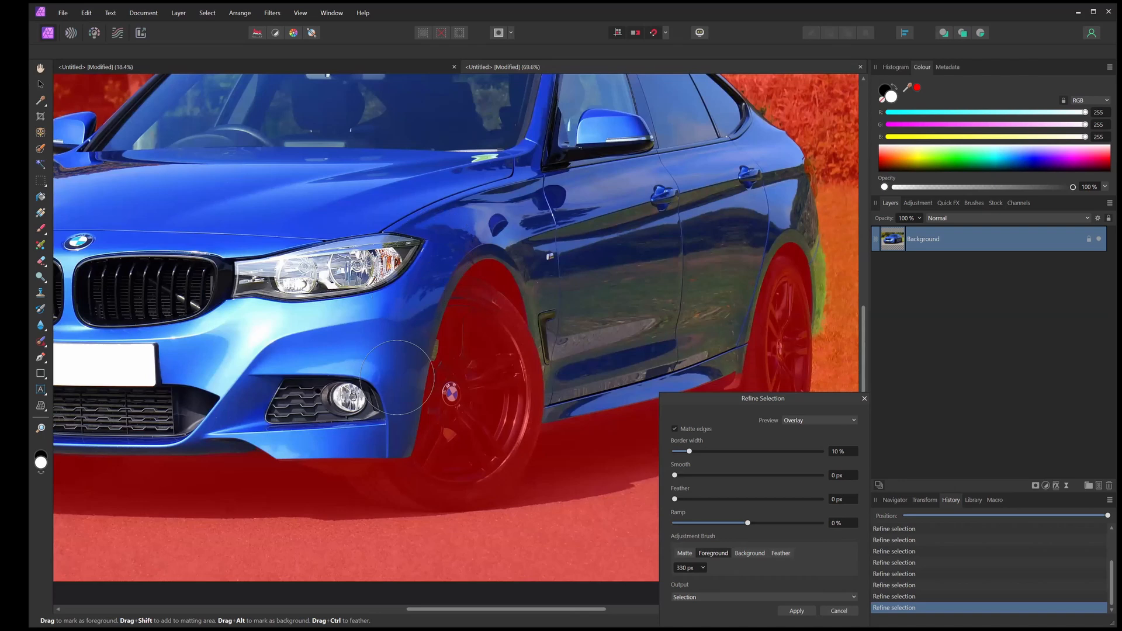
# Examine the overlay along the front bumper, wheel arches, doors and side sill for wrongly masked areas
pyautogui.moveTo(296, 245); pyautogui.dragTo(550, 246)
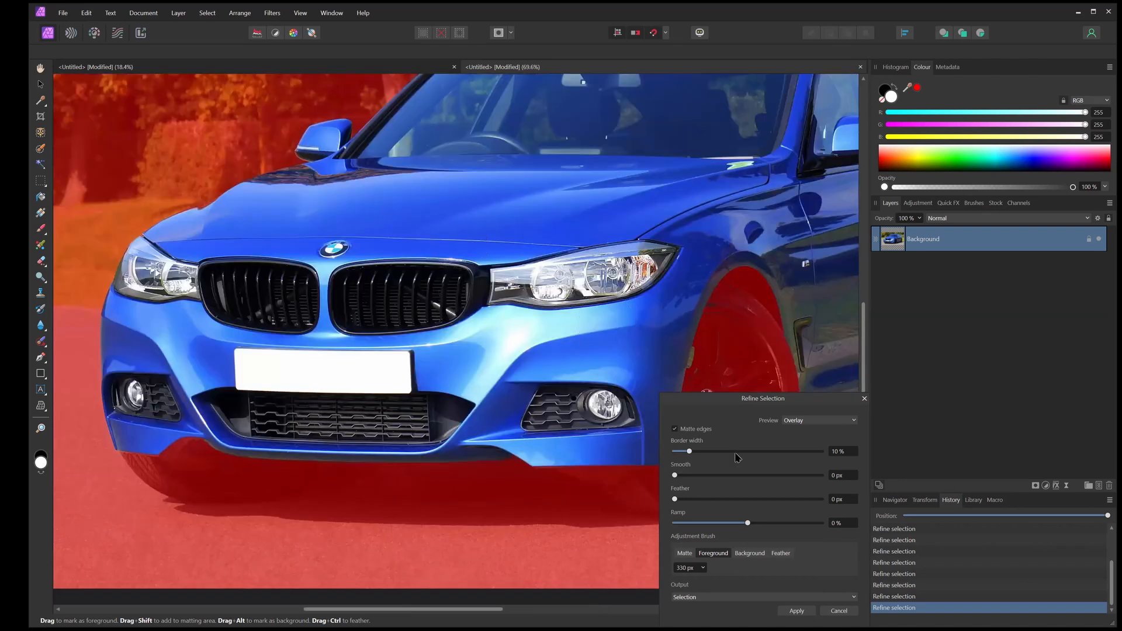
pyautogui.scroll(-1, 672, 289)
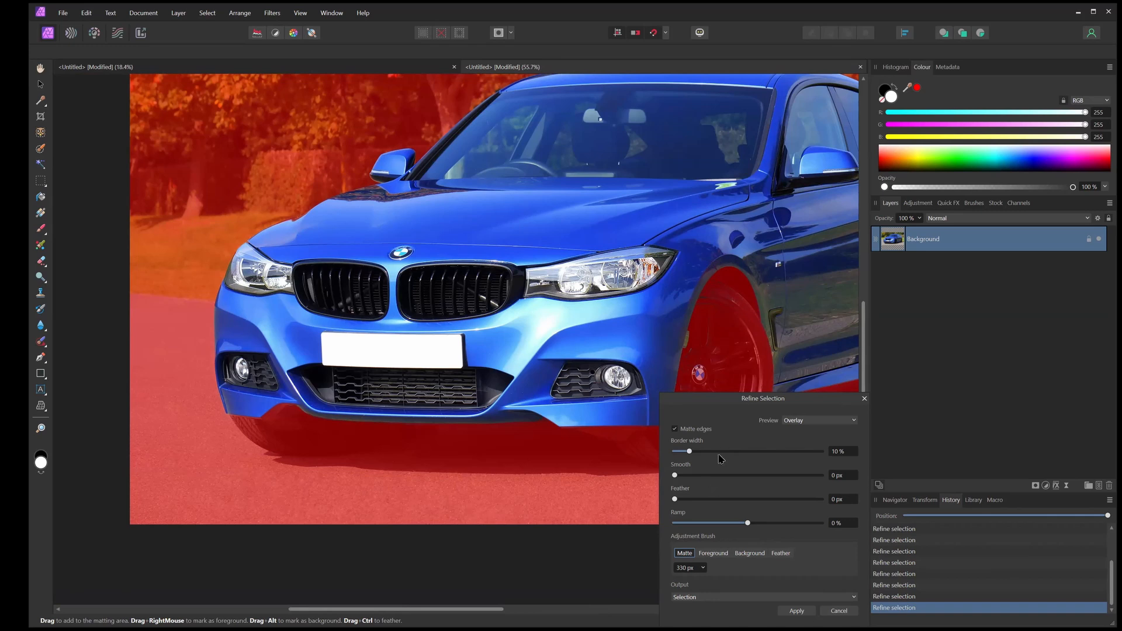
pyautogui.scroll(6, 724, 337)
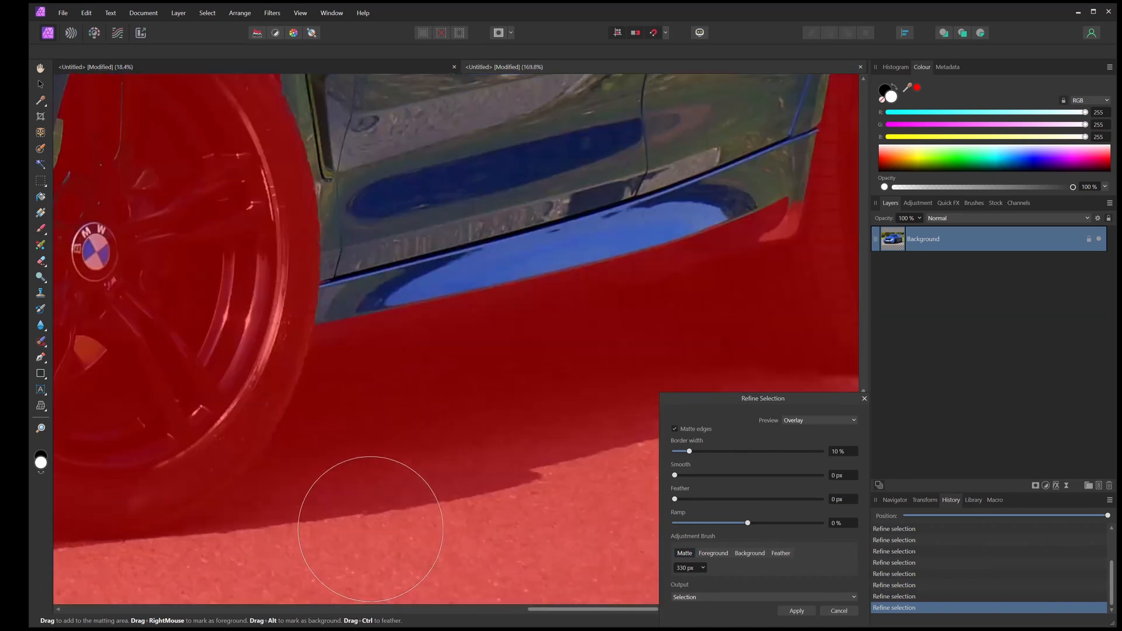
pyautogui.moveTo(292, 248)
pyautogui.mouseDown()
pyautogui.moveTo(340, 321)
pyautogui.moveTo(450, 593)
pyautogui.mouseUp()
pyautogui.scroll(1, 450, 593)
pyautogui.moveTo(373, 506); pyautogui.dragTo(148, 393)
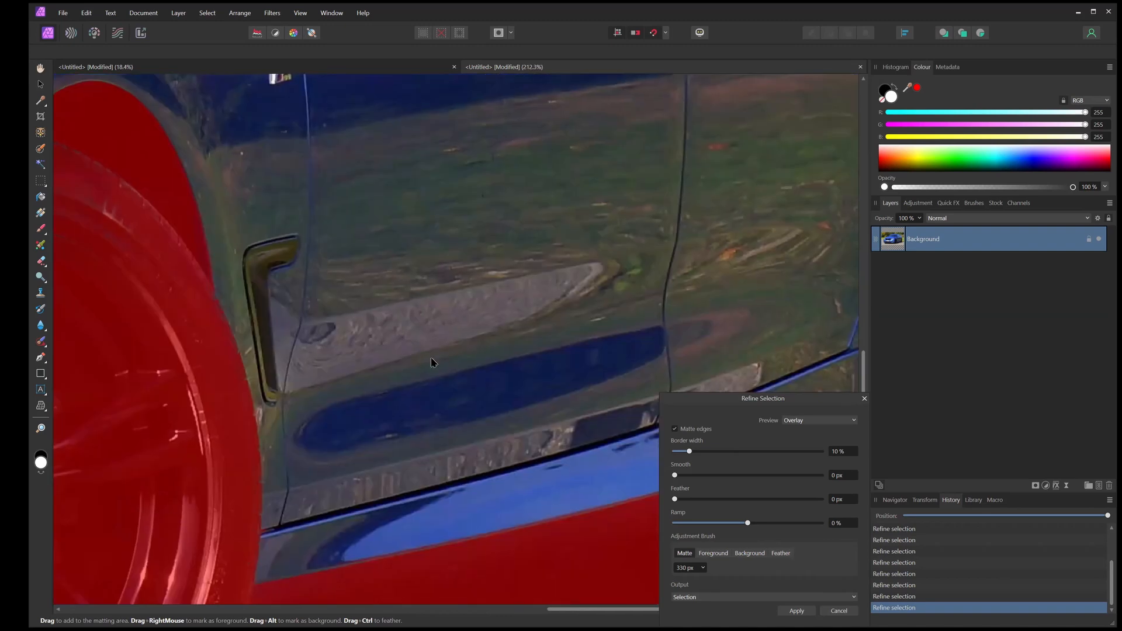
pyautogui.moveTo(338, 304); pyautogui.dragTo(59, 326)
pyautogui.moveTo(431, 292); pyautogui.dragTo(152, 336)
pyautogui.moveTo(377, 323); pyautogui.dragTo(112, 327)
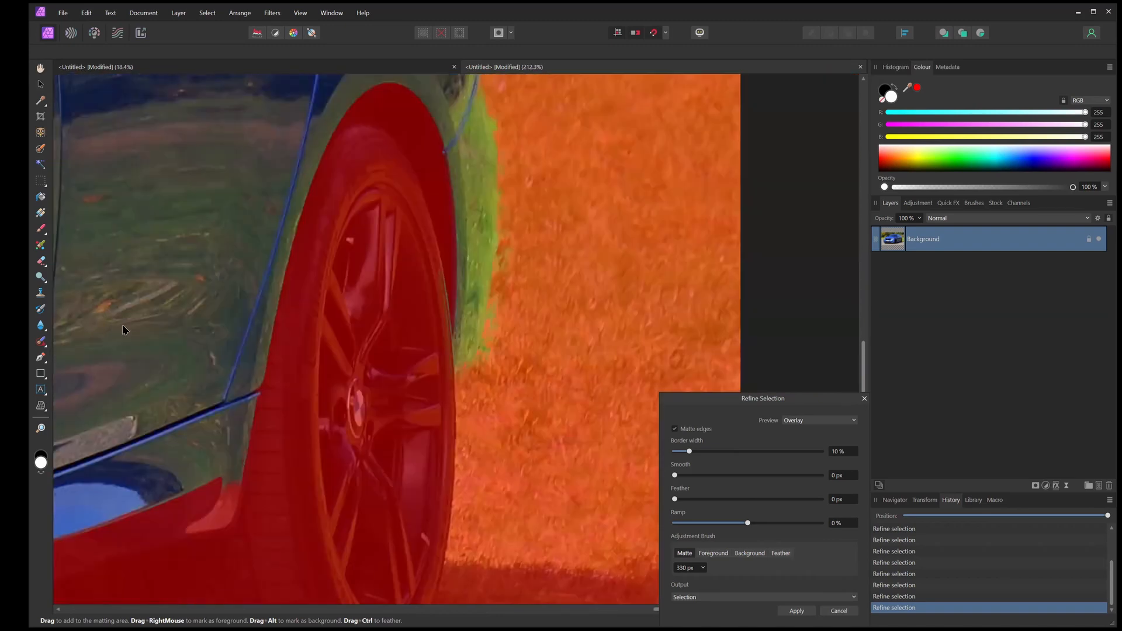
# Apply the selection refinement to the whole car with the output set to Selection
pyautogui.scroll(-8, 390, 449)
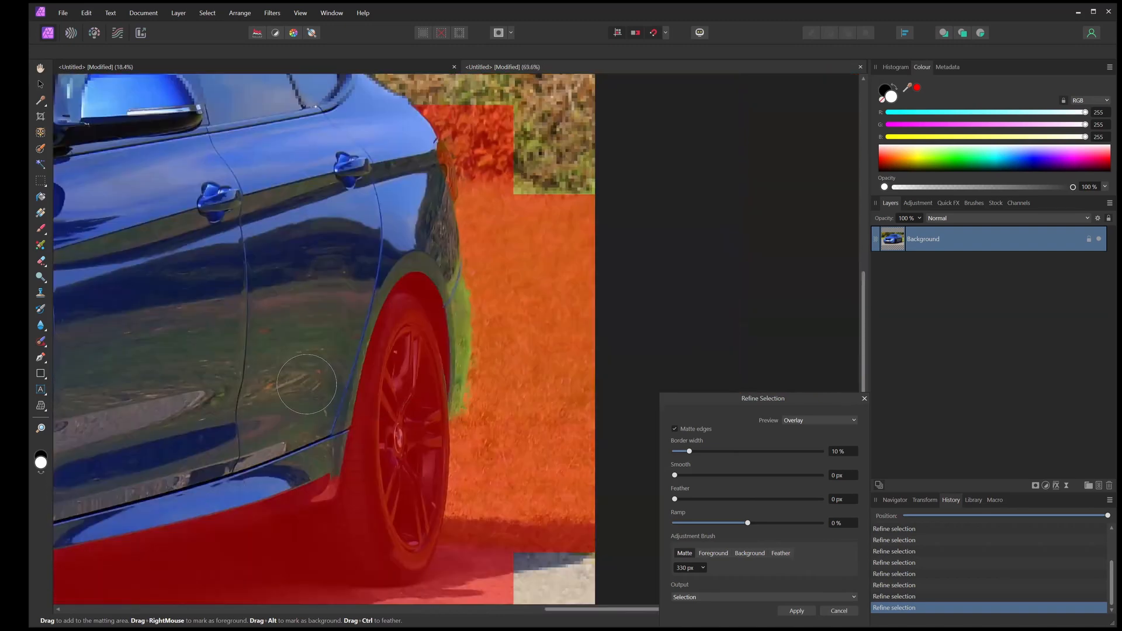
pyautogui.scroll(-2, 618, 374)
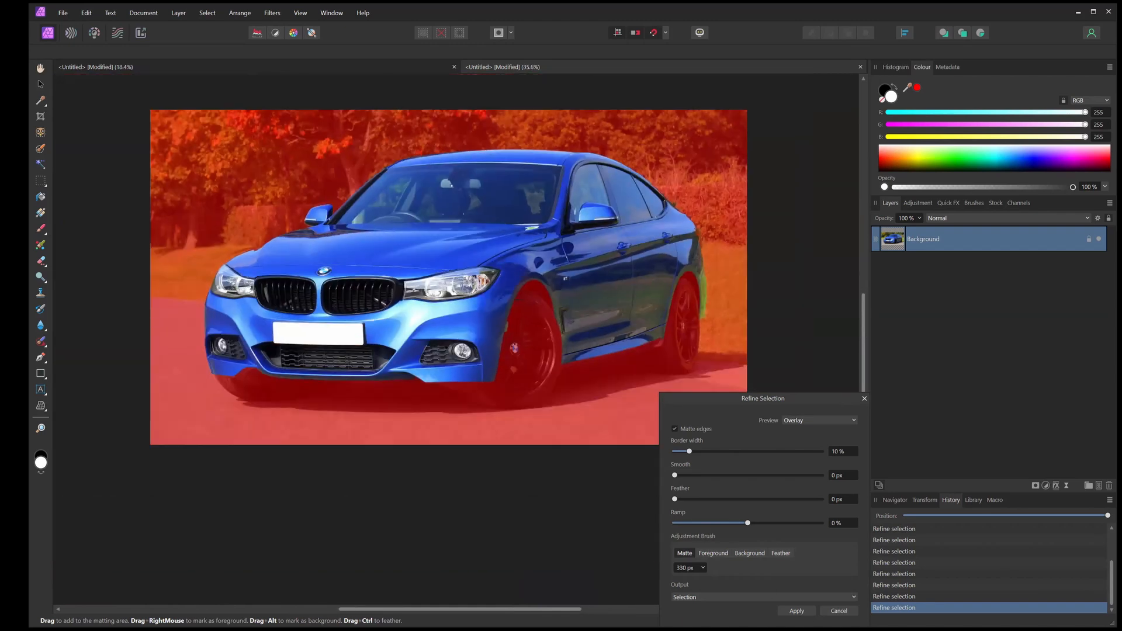
pyautogui.click(796, 611)
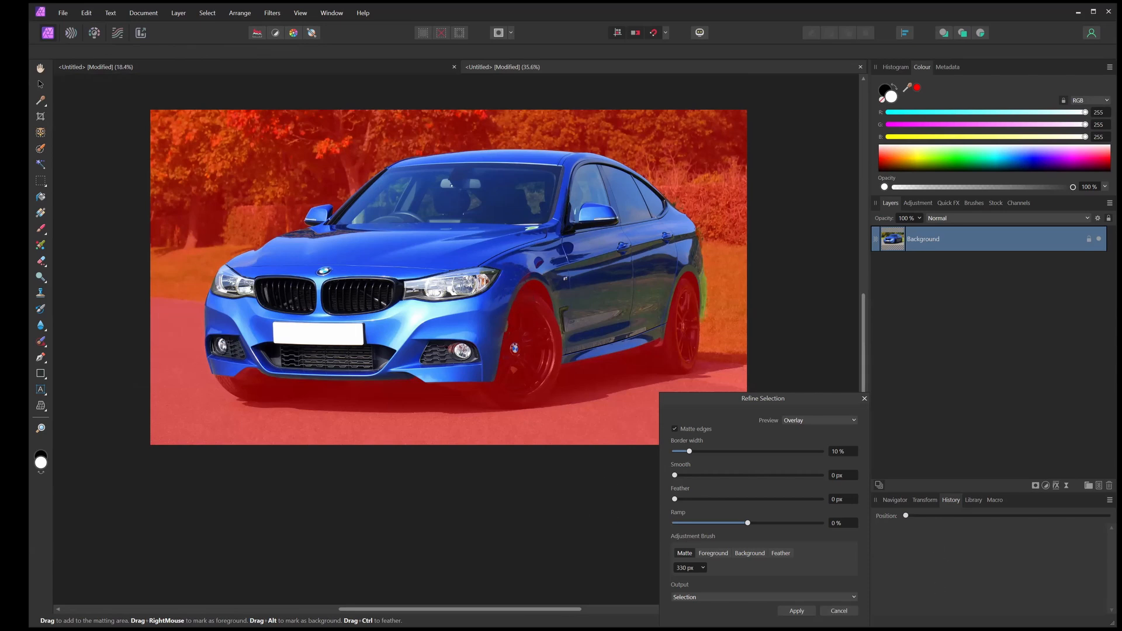
pyautogui.click(796, 611)
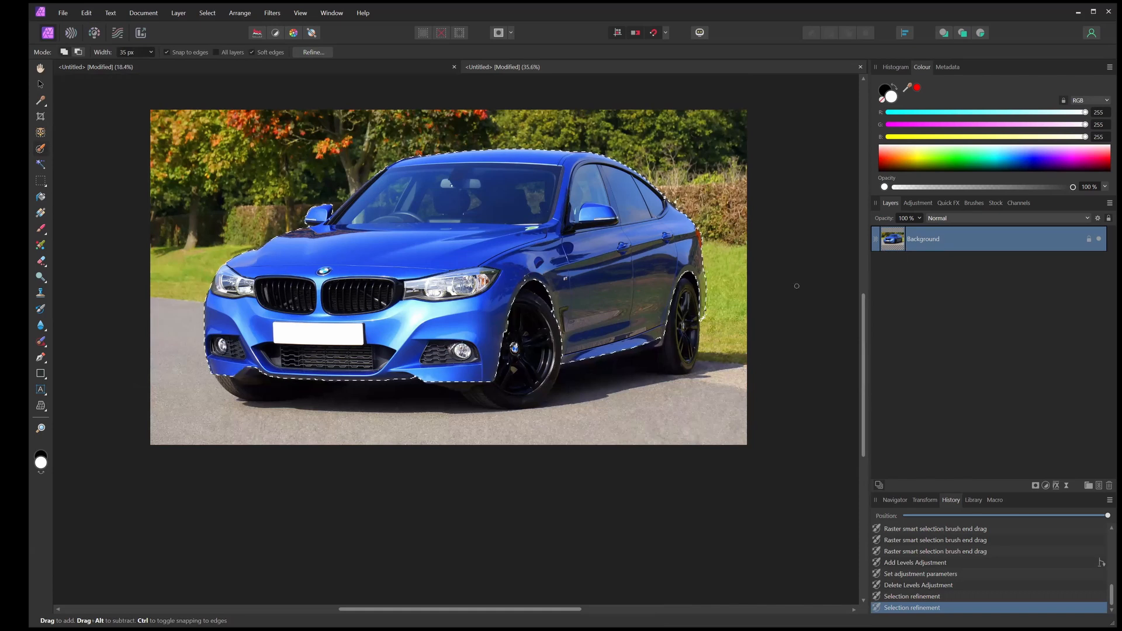
# Add a Levels adjustment masked by the car selection and set its black level to 38%
pyautogui.click(1045, 485)
pyautogui.click(1044, 239)
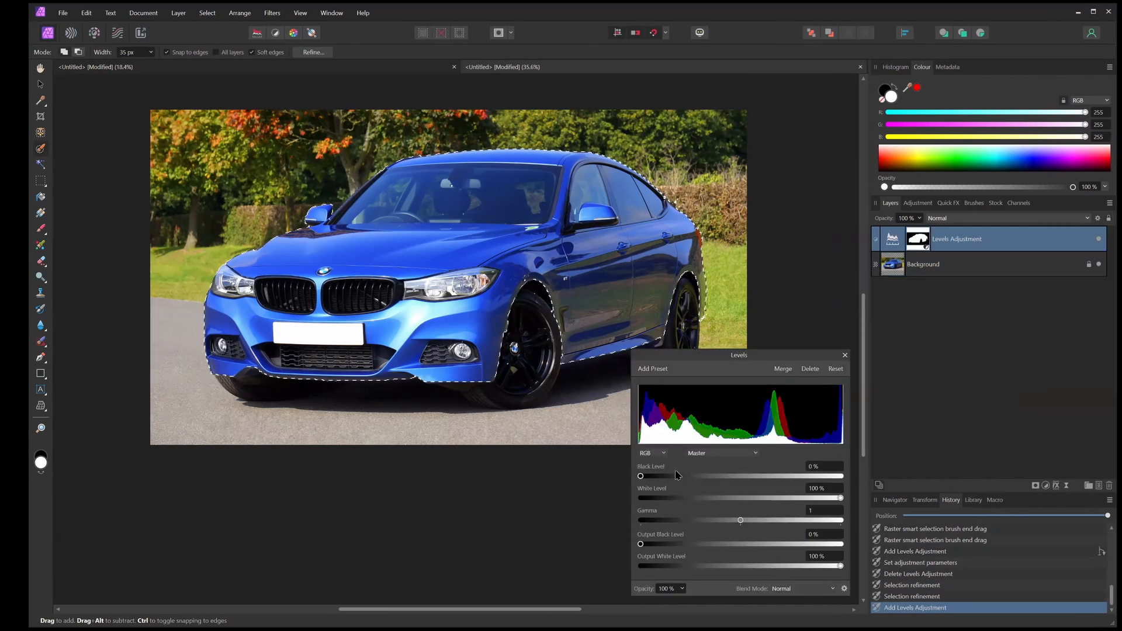
pyautogui.moveTo(641, 476); pyautogui.dragTo(716, 476)
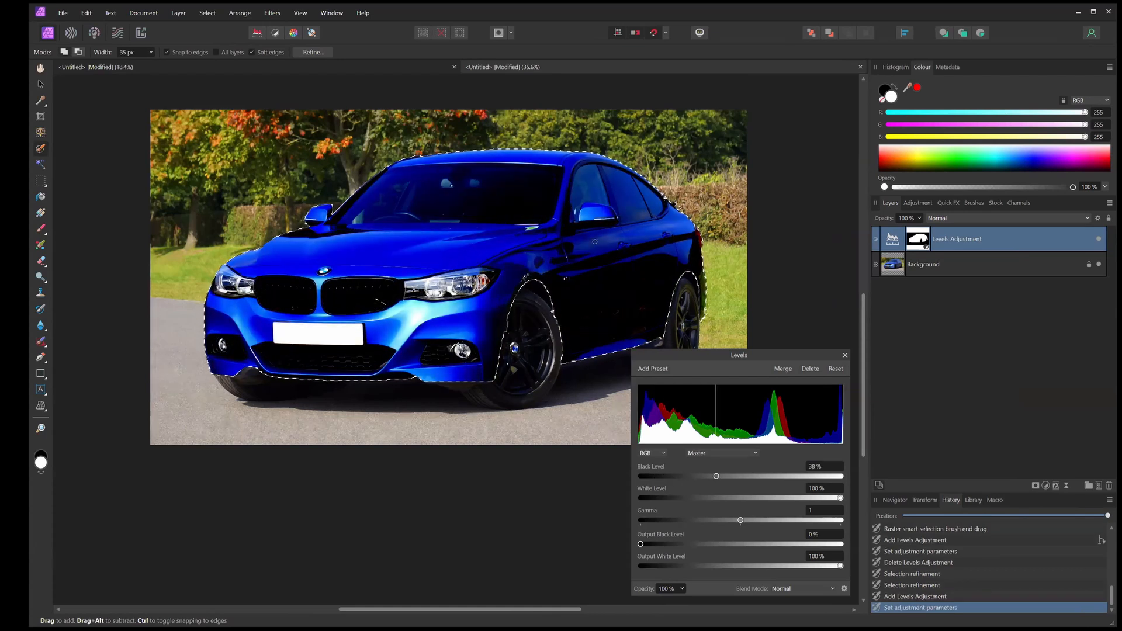
pyautogui.hscroll(-2, 742, 231)
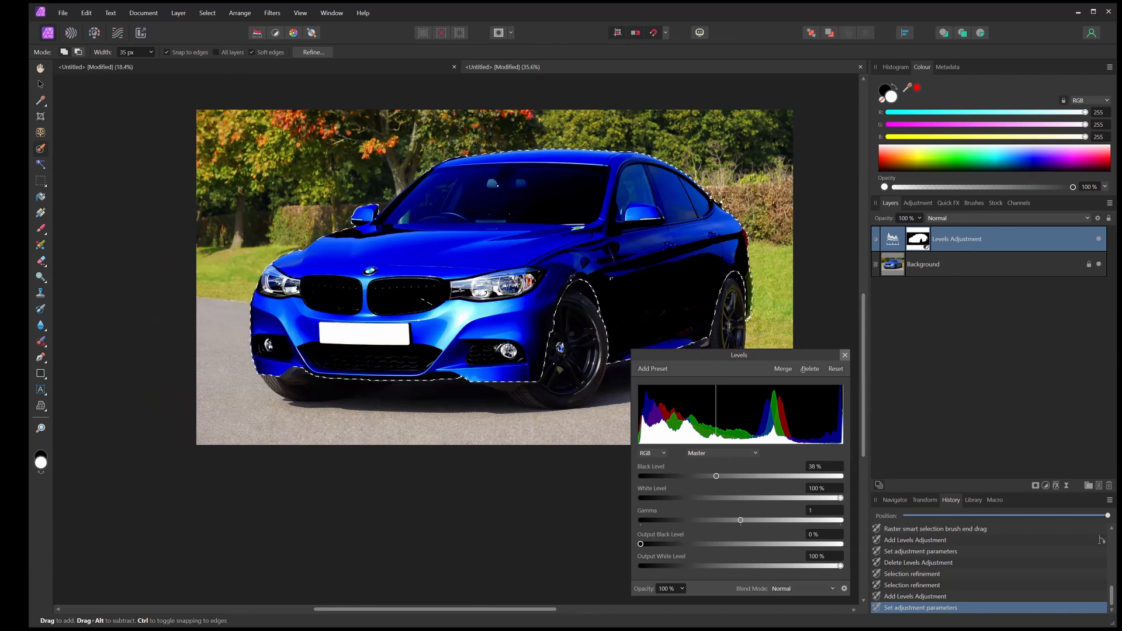
pyautogui.click(844, 355)
pyautogui.hotkey('ctrl', '0')
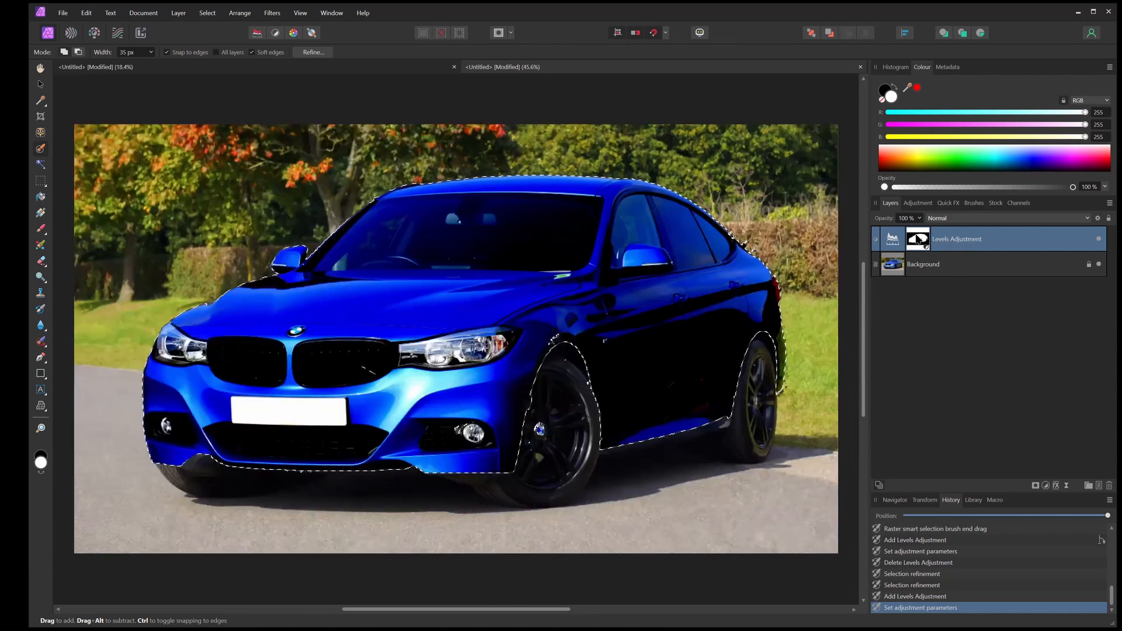
# Load the Levels mask as a selection and inspect it in black and white, then deselect and activate the Background layer
pyautogui.keyDown('ctrl'); pyautogui.click(918, 243); pyautogui.keyUp('ctrl')
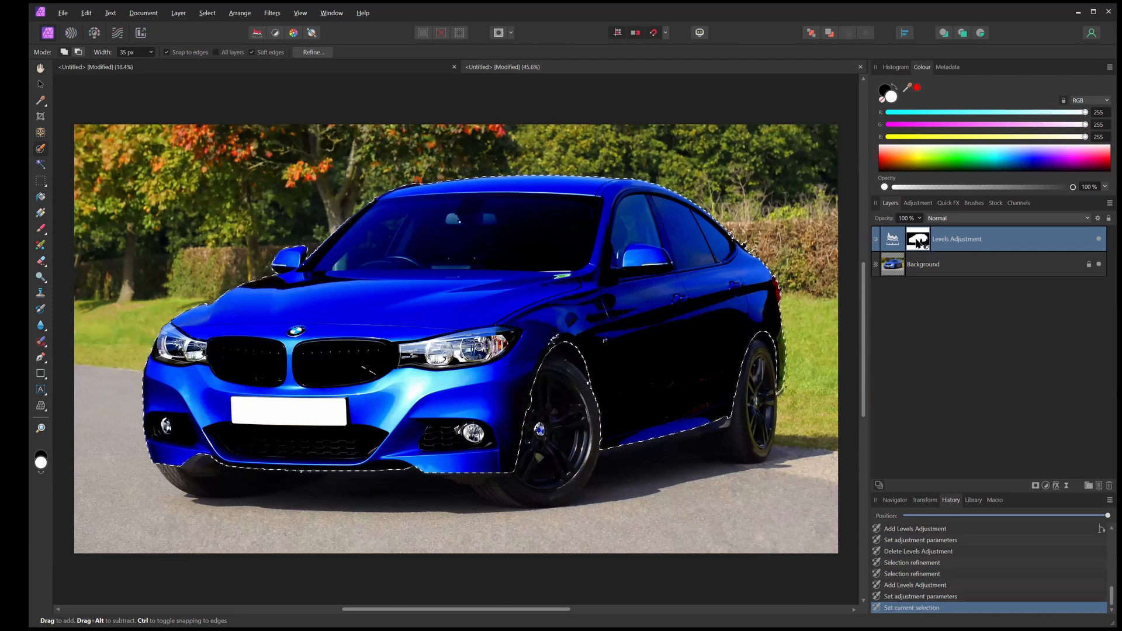
pyautogui.keyDown('alt'); pyautogui.click(918, 243); pyautogui.keyUp('alt')
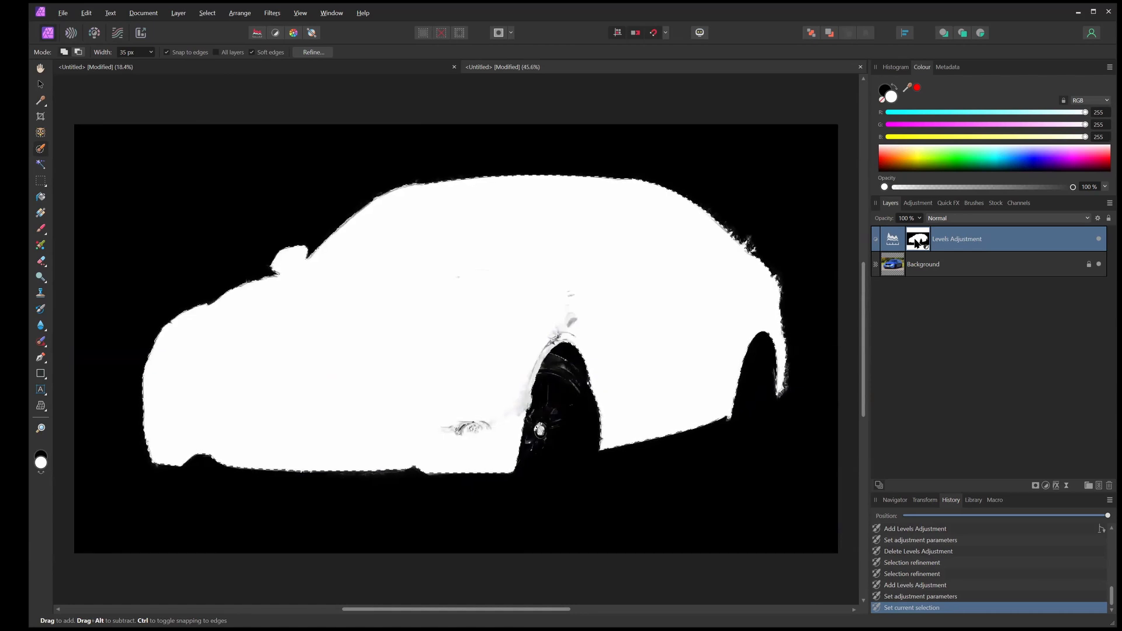
pyautogui.hotkey('ctrl', 'd')
pyautogui.click(898, 267)
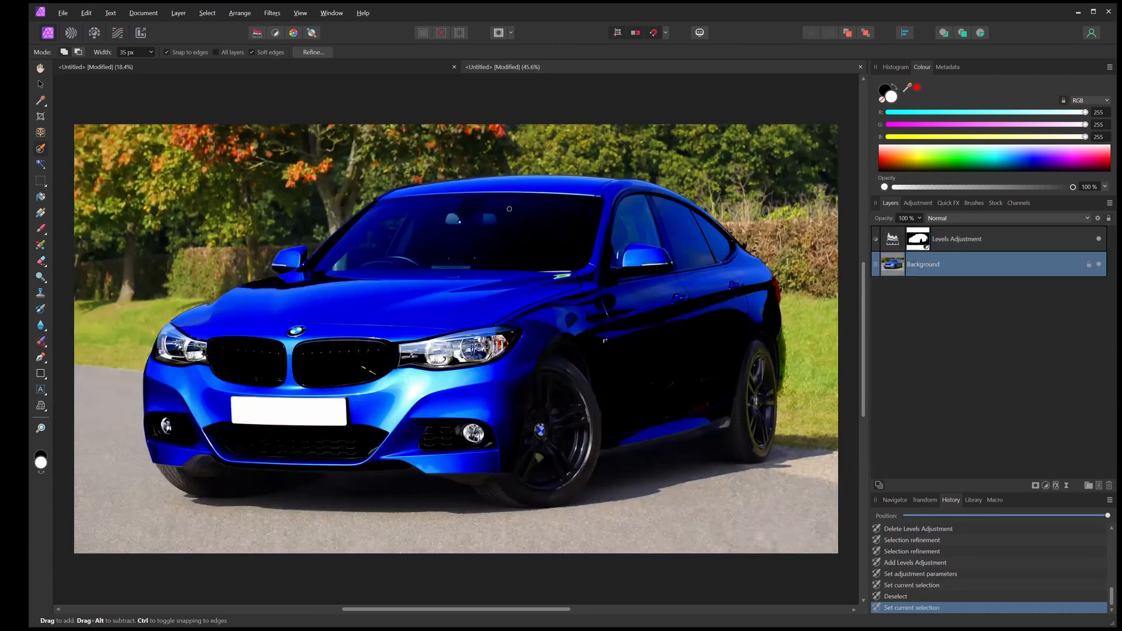
# Compare the car with and without the Levels Adjustment layer, leaving that layer hidden
pyautogui.scroll(-1, 509, 209)
pyautogui.scroll(1, 542, 213)
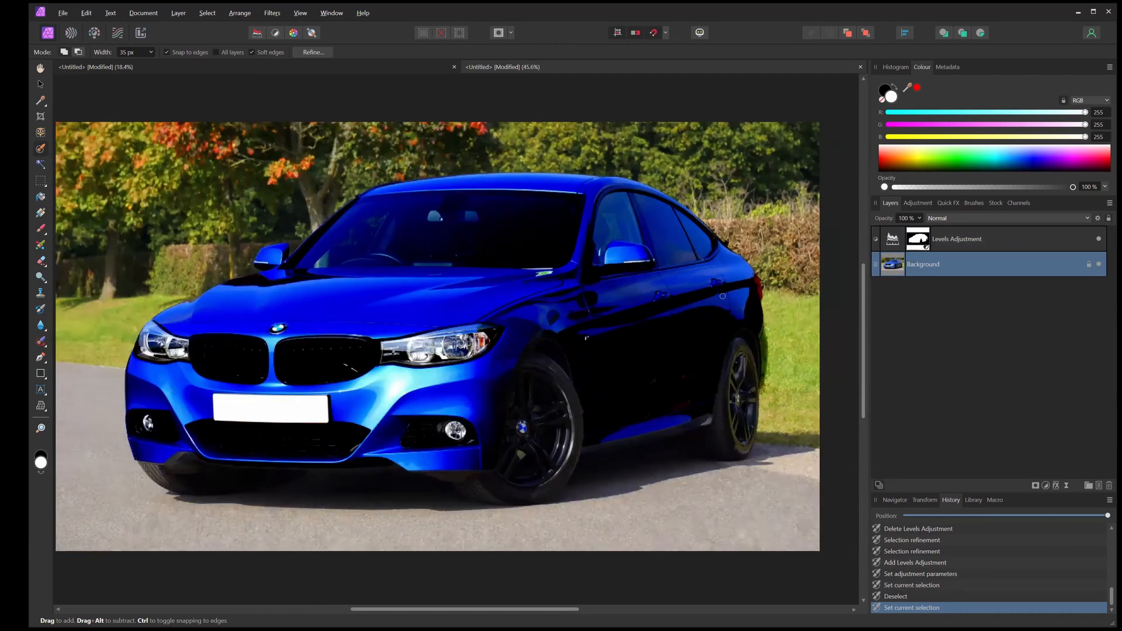
pyautogui.click(1099, 239)
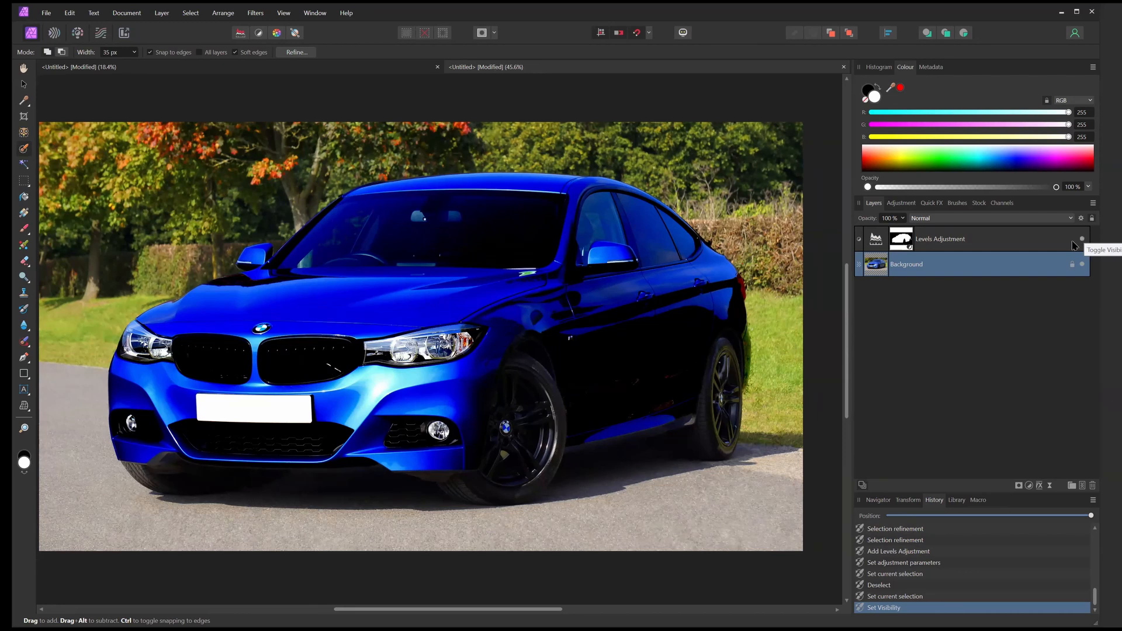
pyautogui.click(1081, 239)
pyautogui.scroll(-1, 432, 214)
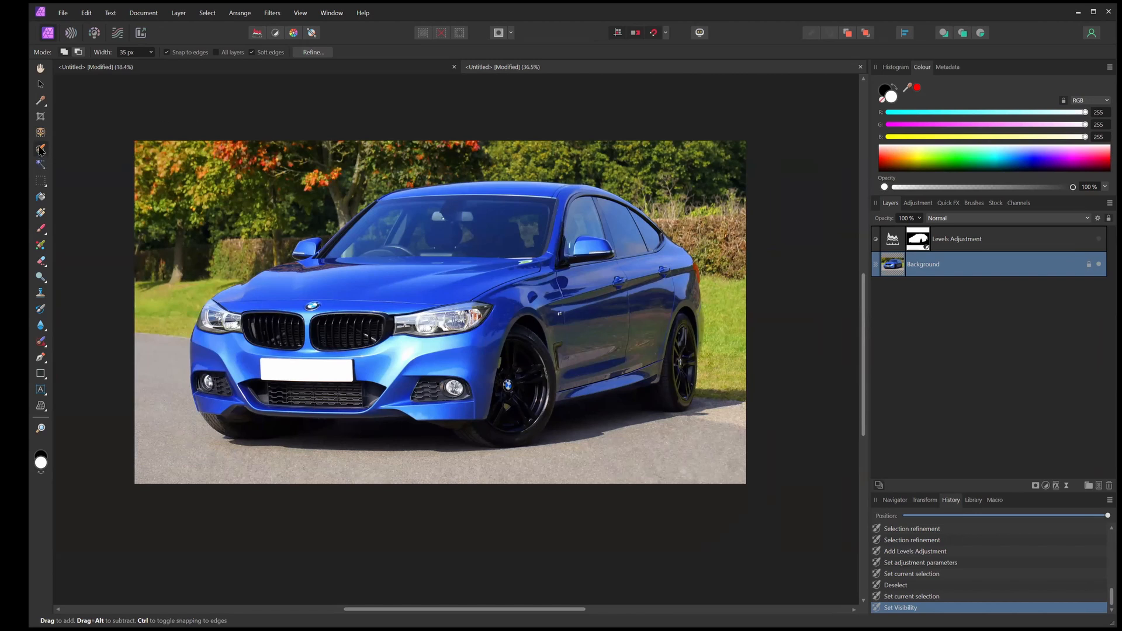
# Draw a large elliptical selection from its centre across the windscreen and bonnet of the car
pyautogui.click(43, 185)
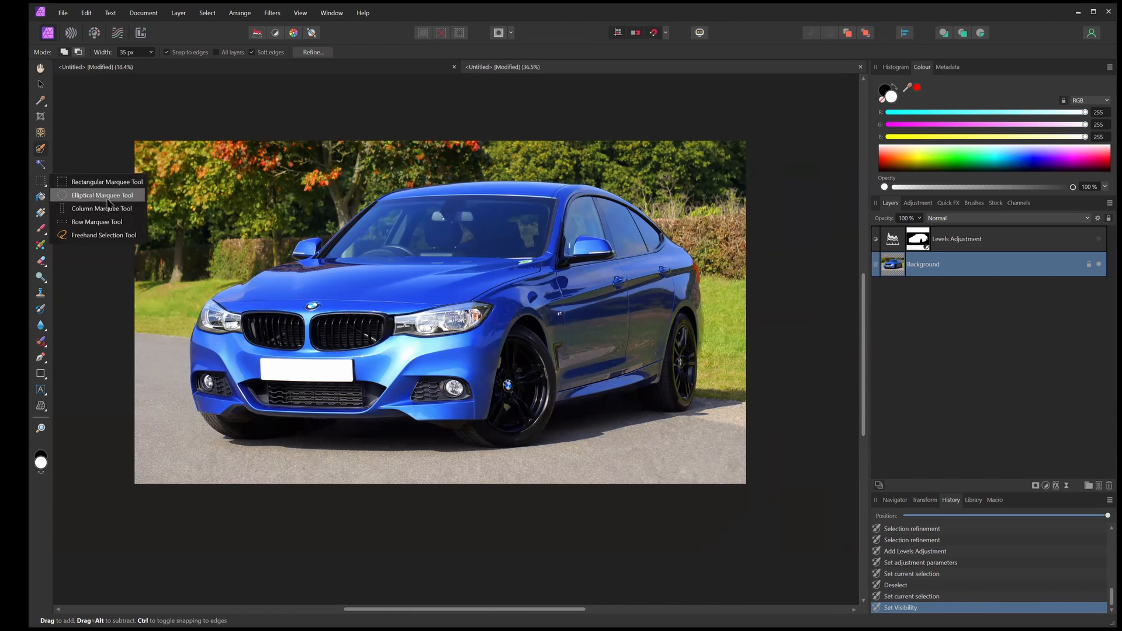
pyautogui.click(104, 197)
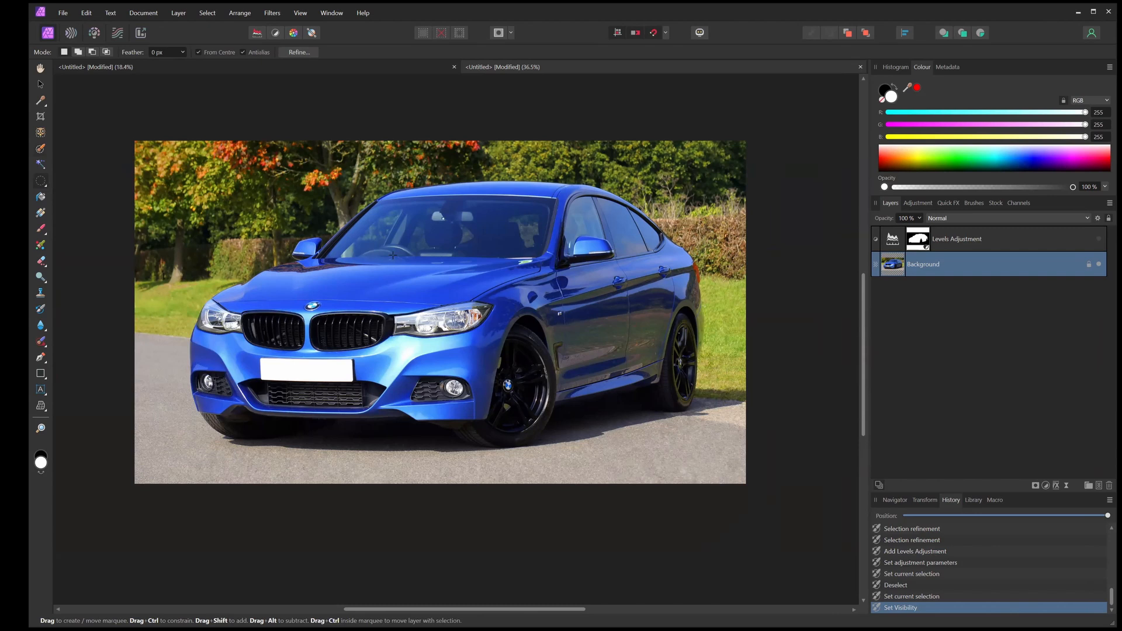
pyautogui.moveTo(401, 247); pyautogui.dragTo(472, 313)
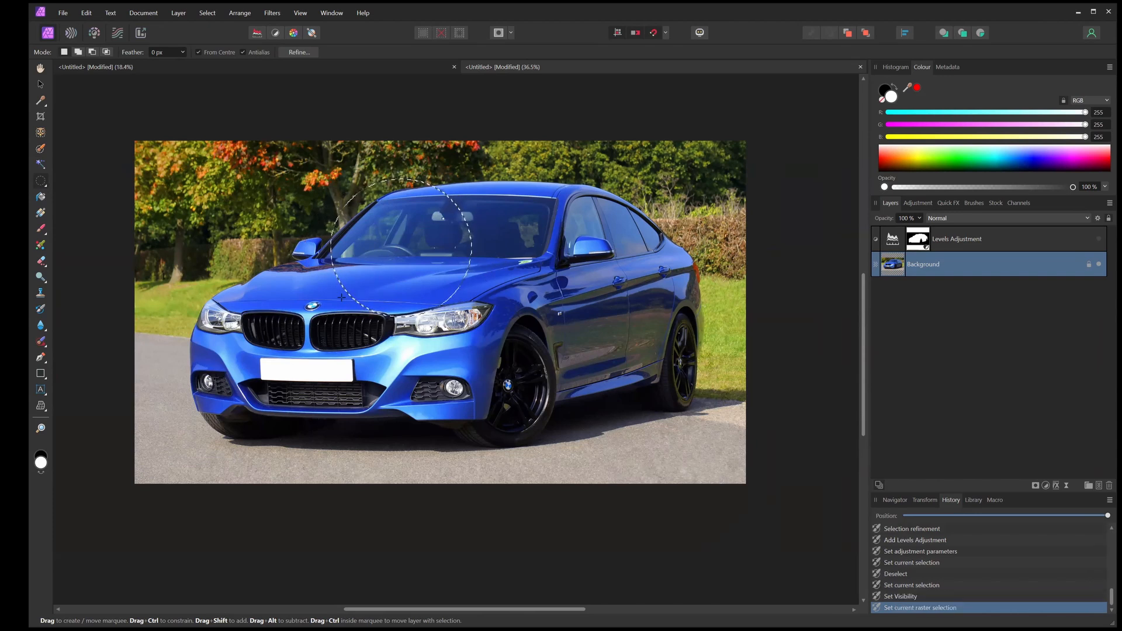
# Move the elliptical selection up over the windscreen and replace it with a 1 px column marquee selection
pyautogui.click(41, 181)
pyautogui.click(101, 209)
pyautogui.moveTo(376, 281); pyautogui.dragTo(403, 224)
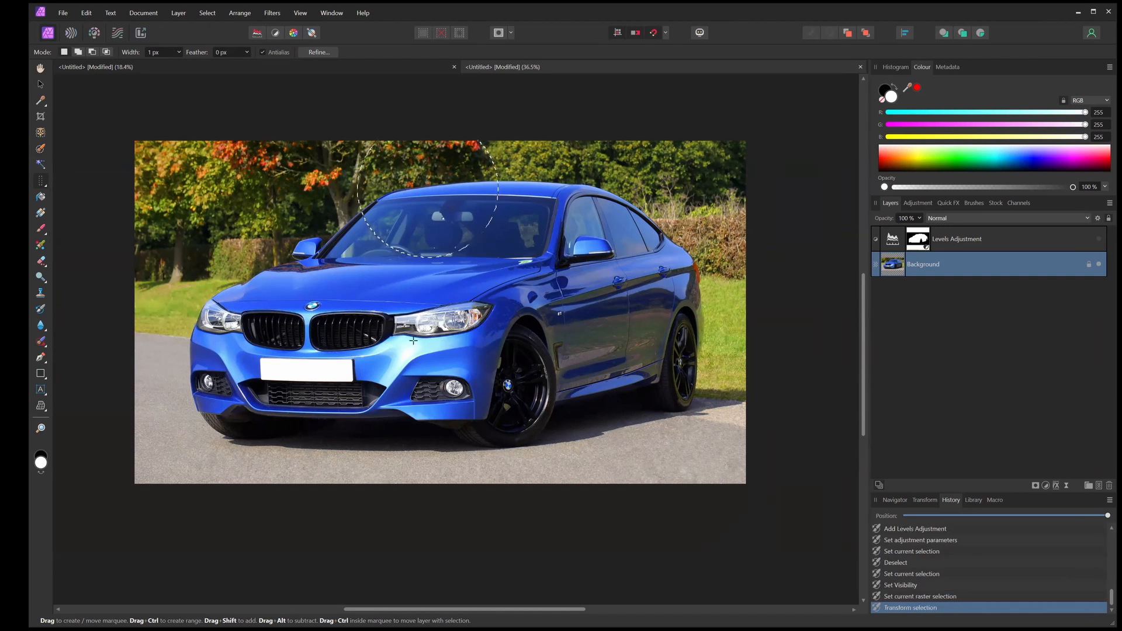
pyautogui.click(394, 235)
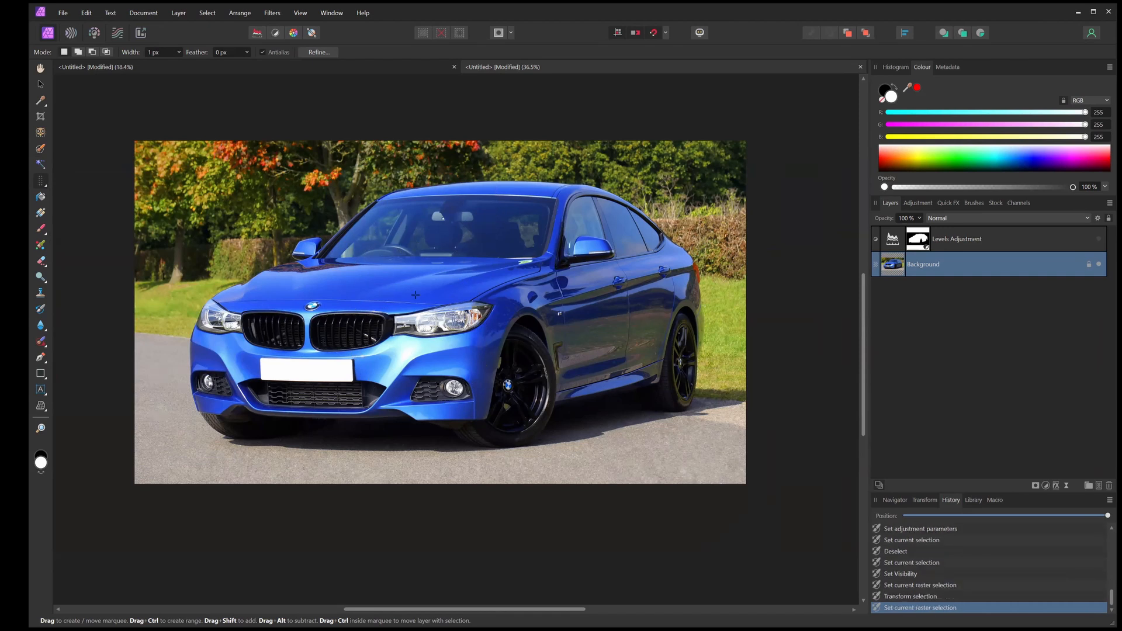
pyautogui.click(455, 320)
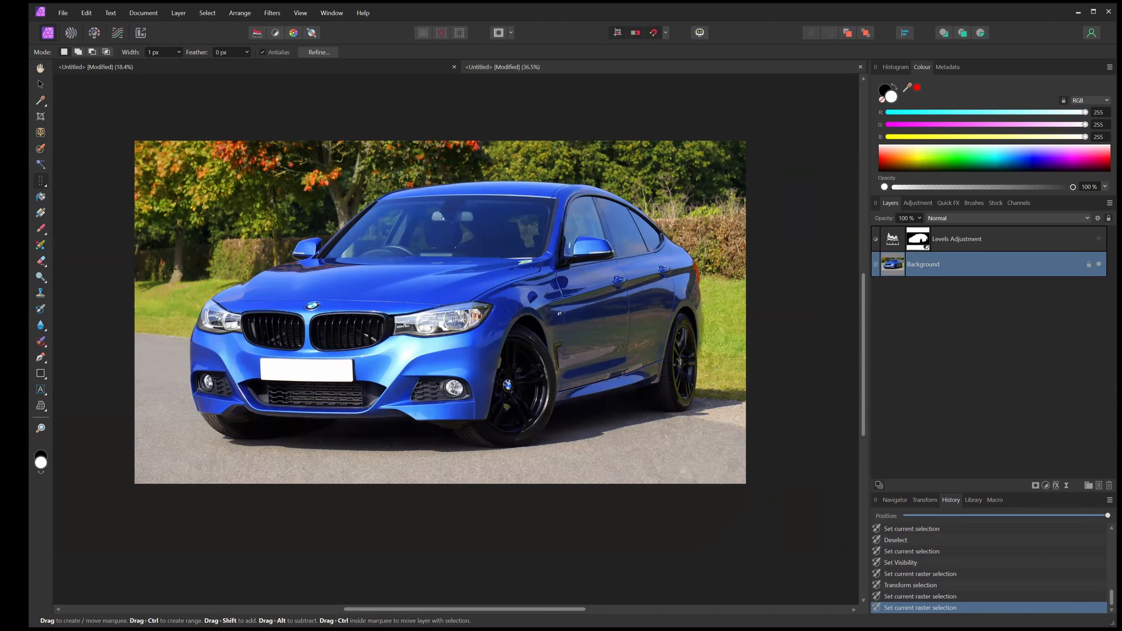
# Draw a smaller elliptical selection over the windscreen's lower edge and move it toward the passenger seat area
pyautogui.click(42, 182)
pyautogui.click(97, 196)
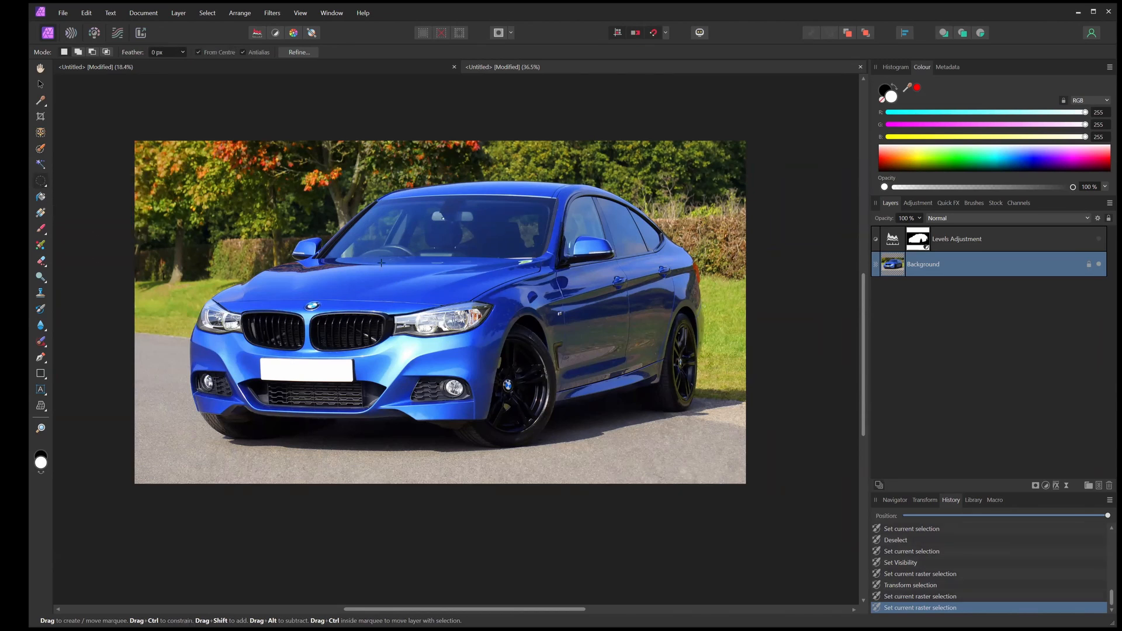
pyautogui.moveTo(401, 252); pyautogui.dragTo(415, 273)
pyautogui.moveTo(378, 229); pyautogui.dragTo(444, 247)
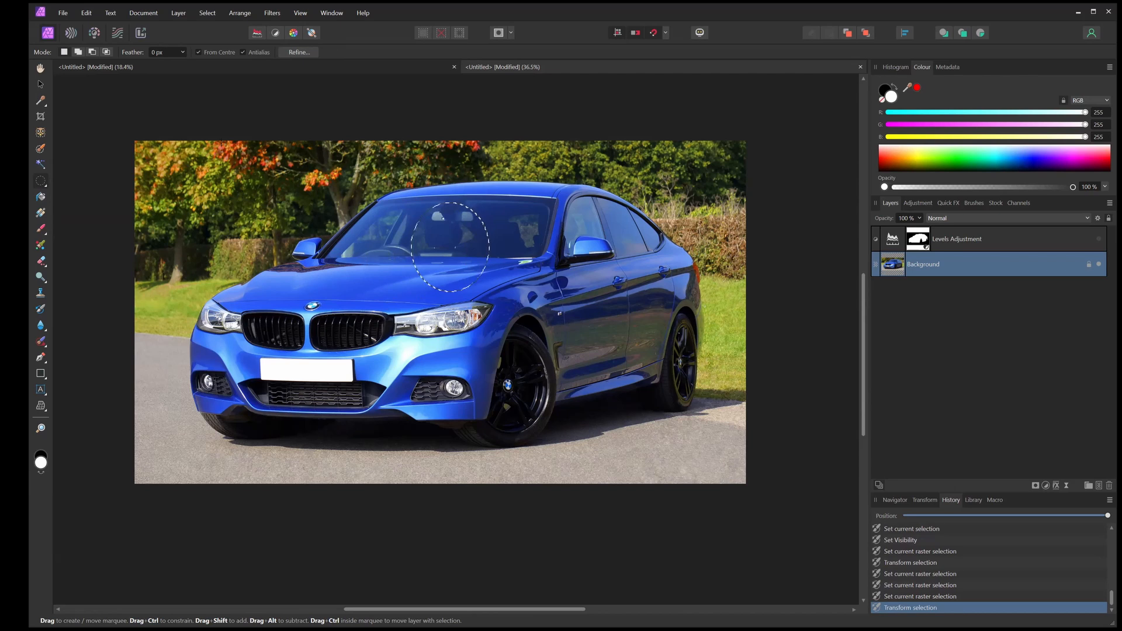
# Add 1 px column marquee selections that run through the elliptical selection on the car
pyautogui.click(43, 180)
pyautogui.click(97, 209)
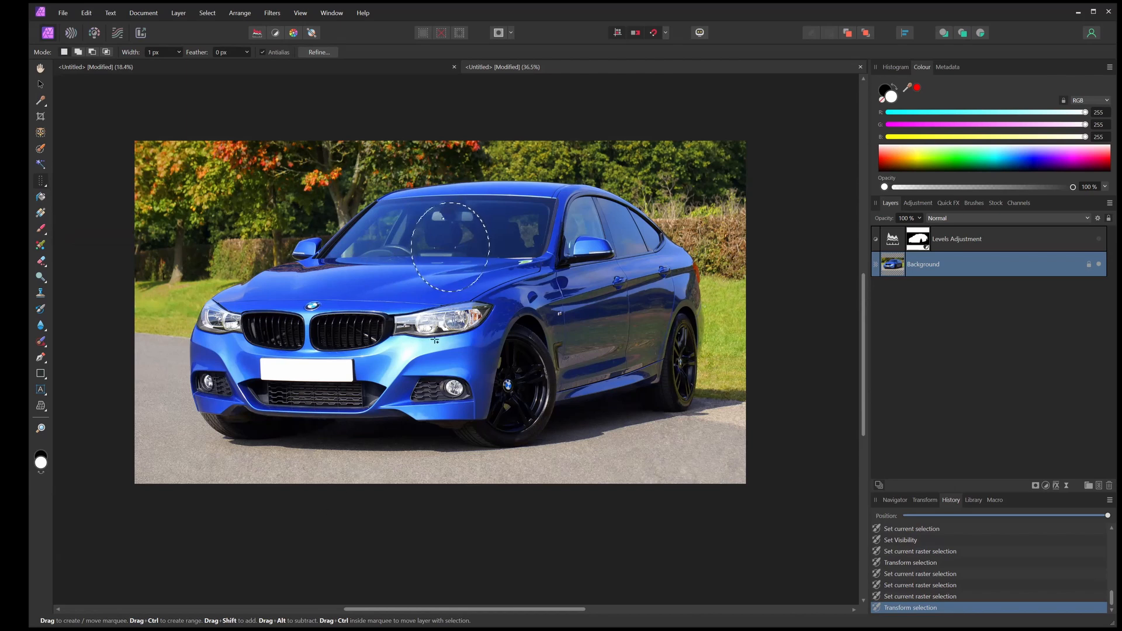
pyautogui.moveTo(450, 265); pyautogui.dragTo(441, 272)
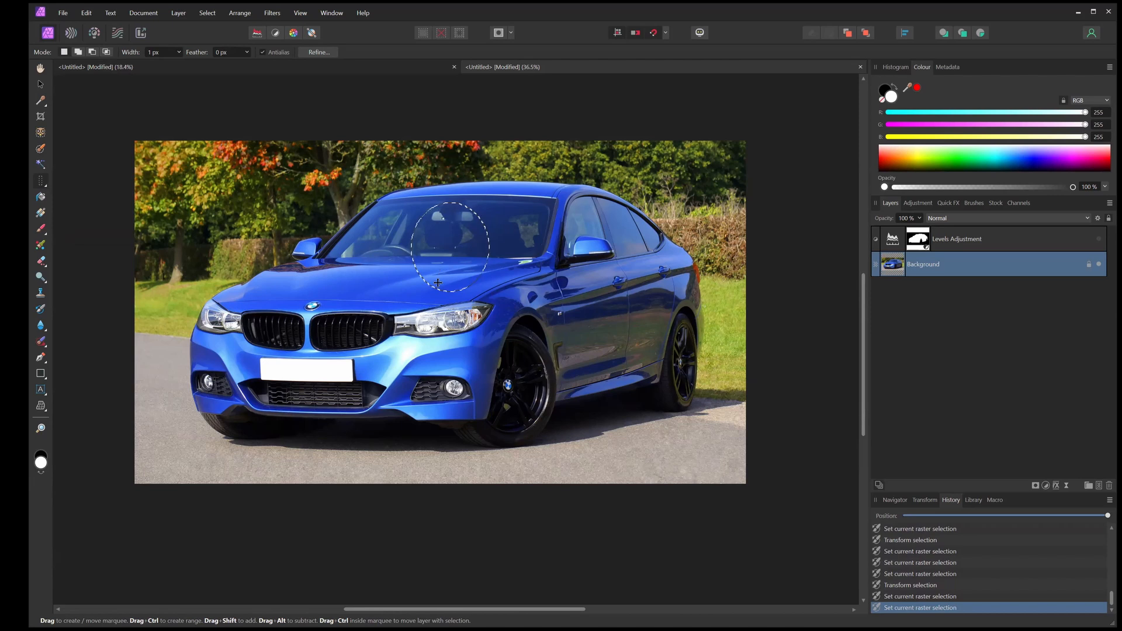
pyautogui.moveTo(445, 271); pyautogui.dragTo(447, 273)
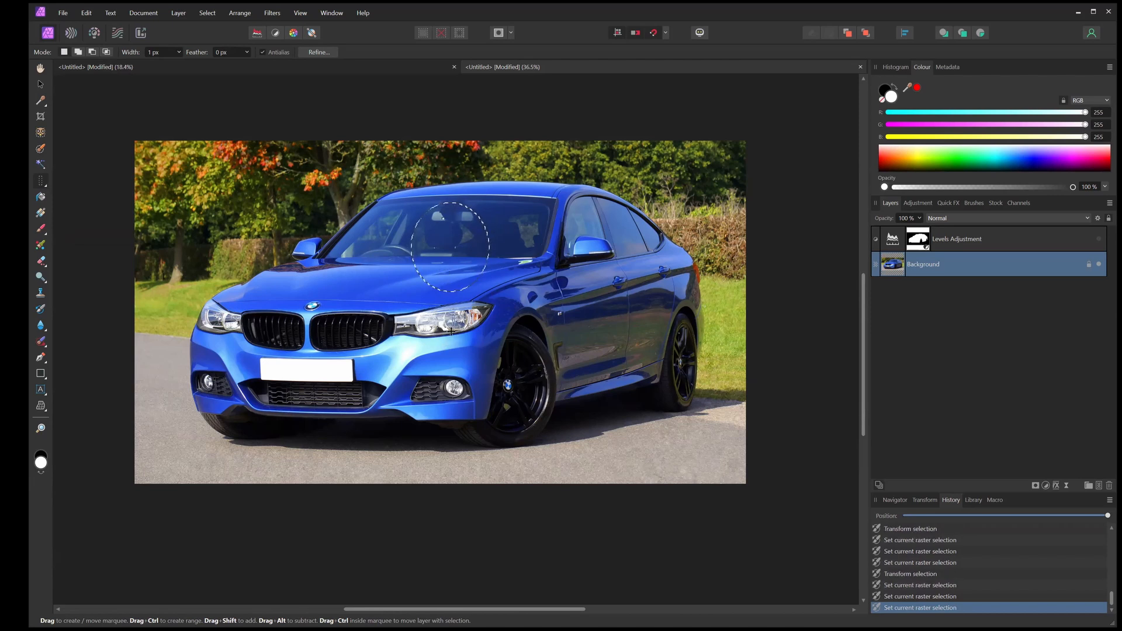
# Replace the selection with a 1 px column and add further columns across the car in Add mode
pyautogui.click(421, 280)
pyautogui.click(79, 52)
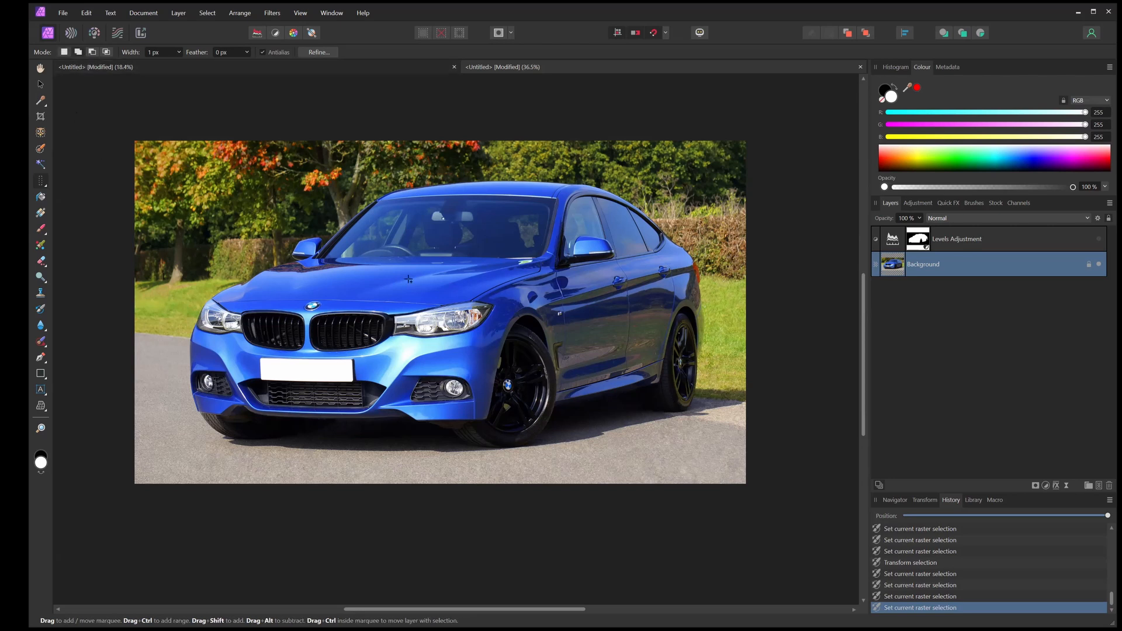
pyautogui.click(417, 295)
pyautogui.click(389, 217)
# Select a rectangle over the bonnet and headlight, and add ellipses over the windscreen and the front bumper corner beside the wheel
pyautogui.click(41, 181)
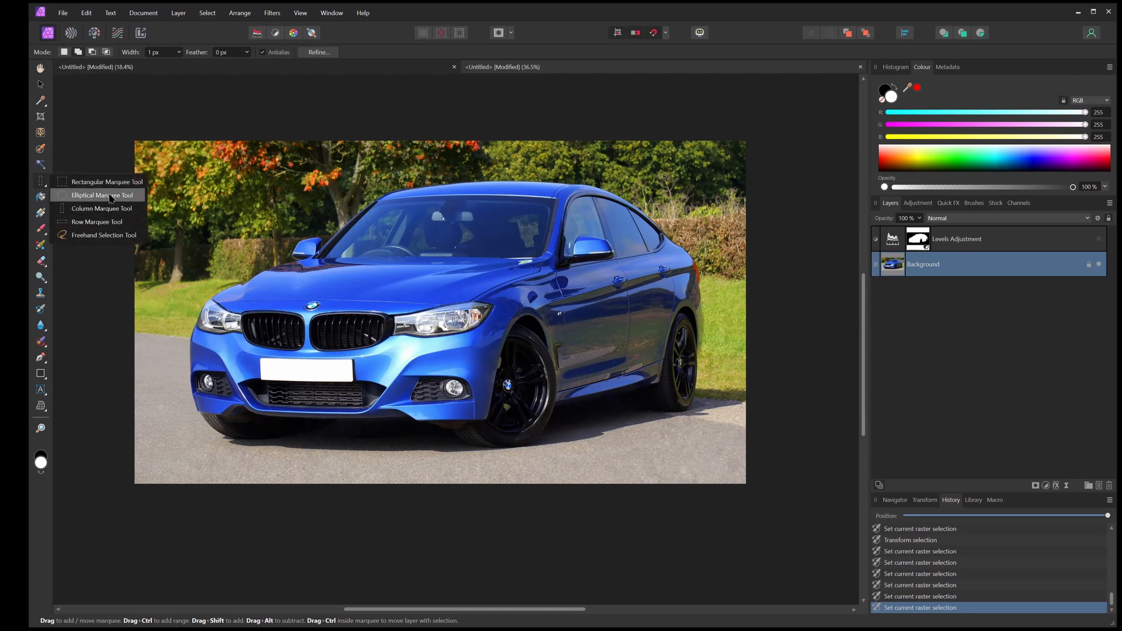
pyautogui.click(108, 182)
pyautogui.moveTo(419, 299); pyautogui.dragTo(463, 345)
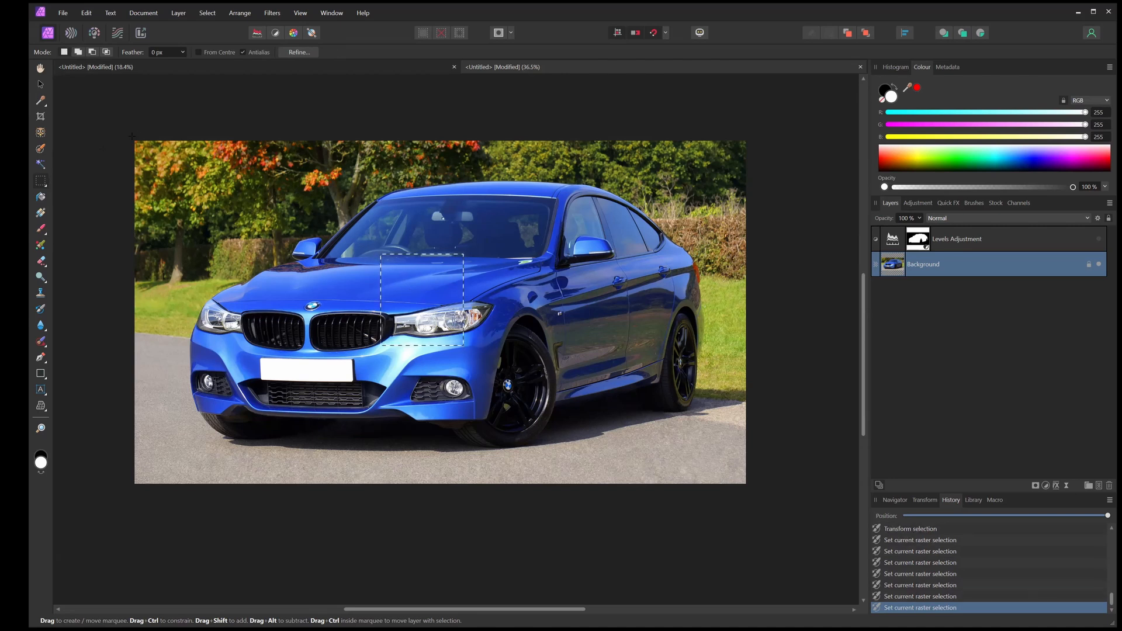
pyautogui.click(39, 183)
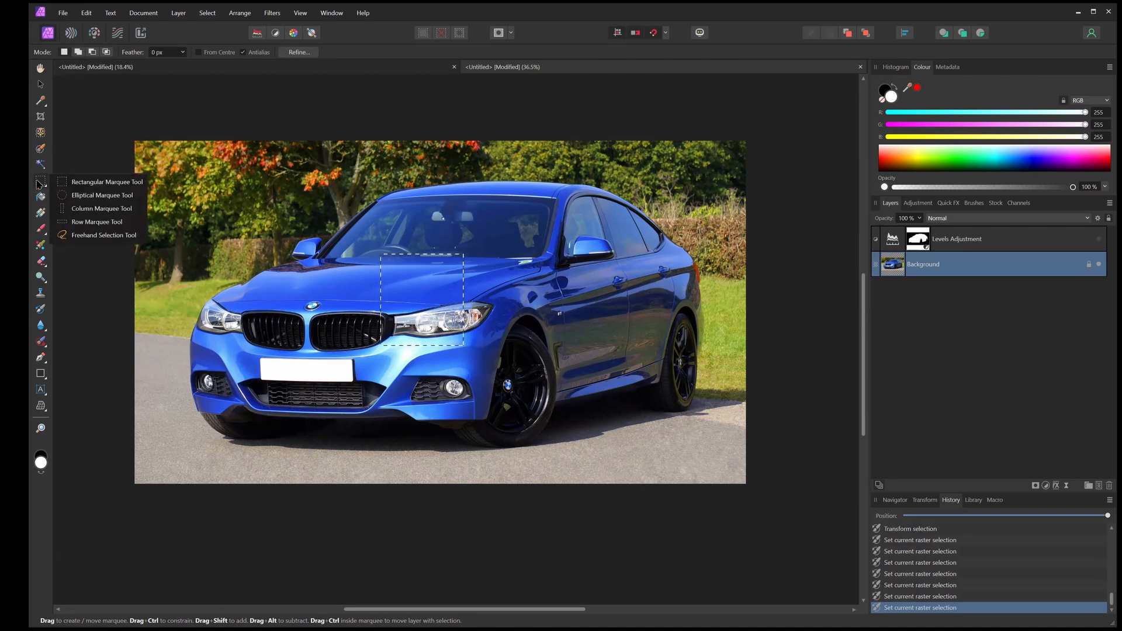
pyautogui.click(102, 195)
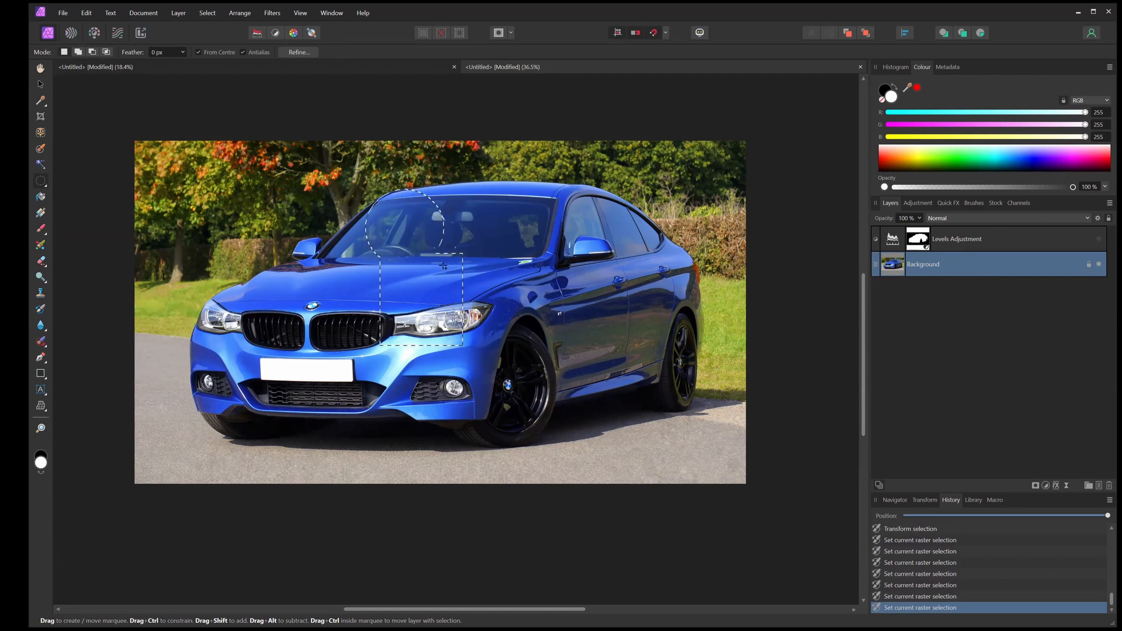
pyautogui.moveTo(421, 267); pyautogui.dragTo(422, 267)
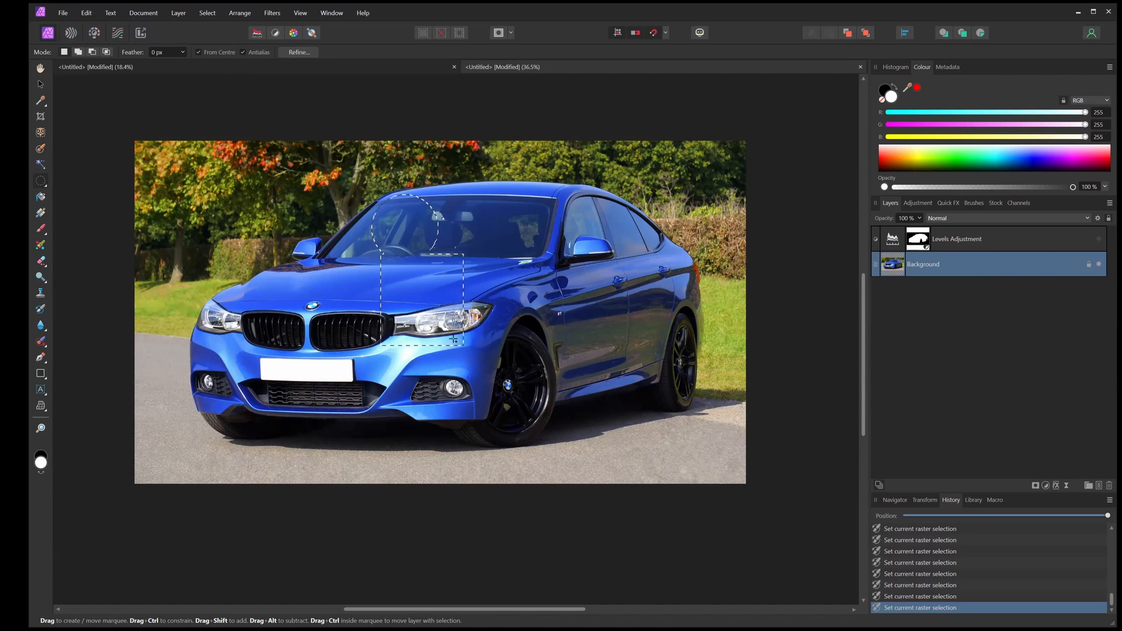
pyautogui.moveTo(488, 361); pyautogui.dragTo(535, 388)
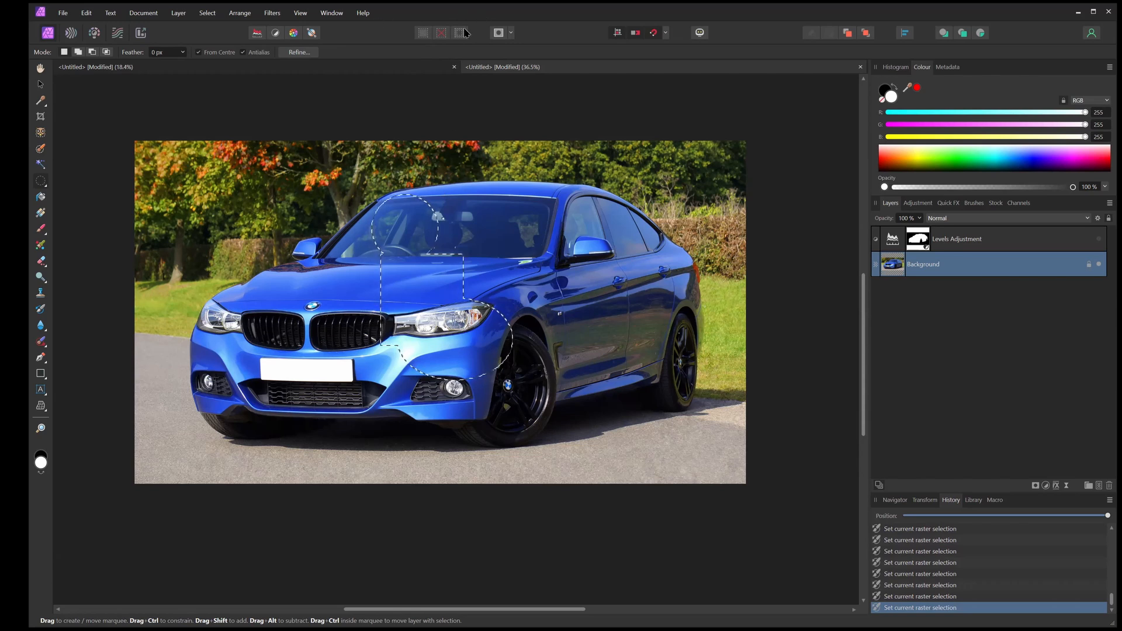
# Try a Levels adjustment with a 40% black level on the inverted shape selection, and delete it
pyautogui.click(459, 34)
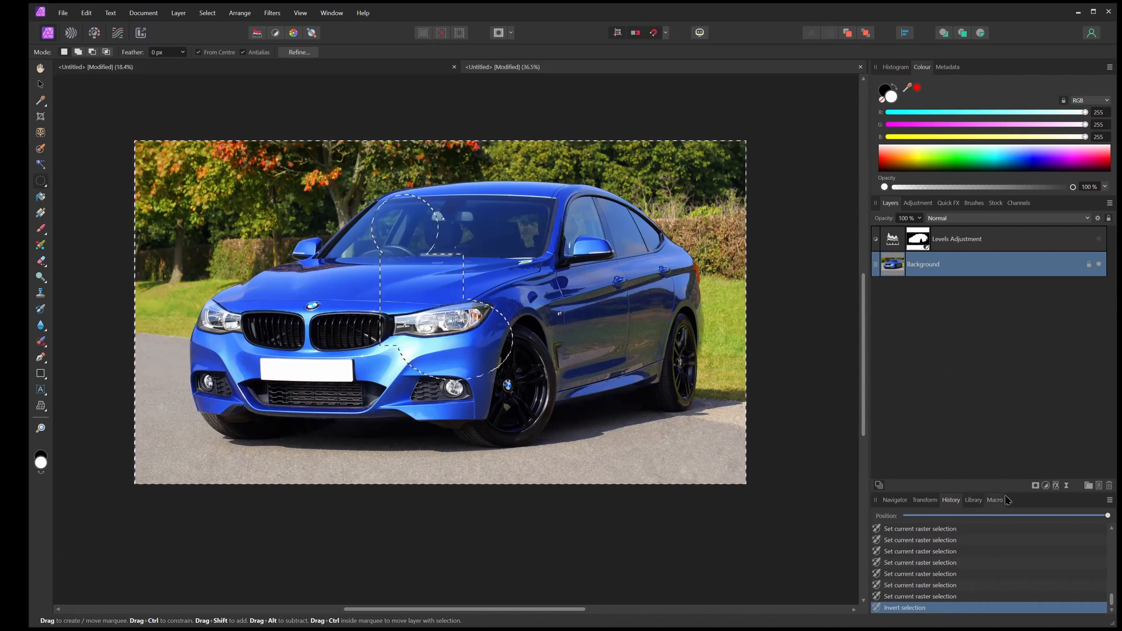
pyautogui.click(1046, 484)
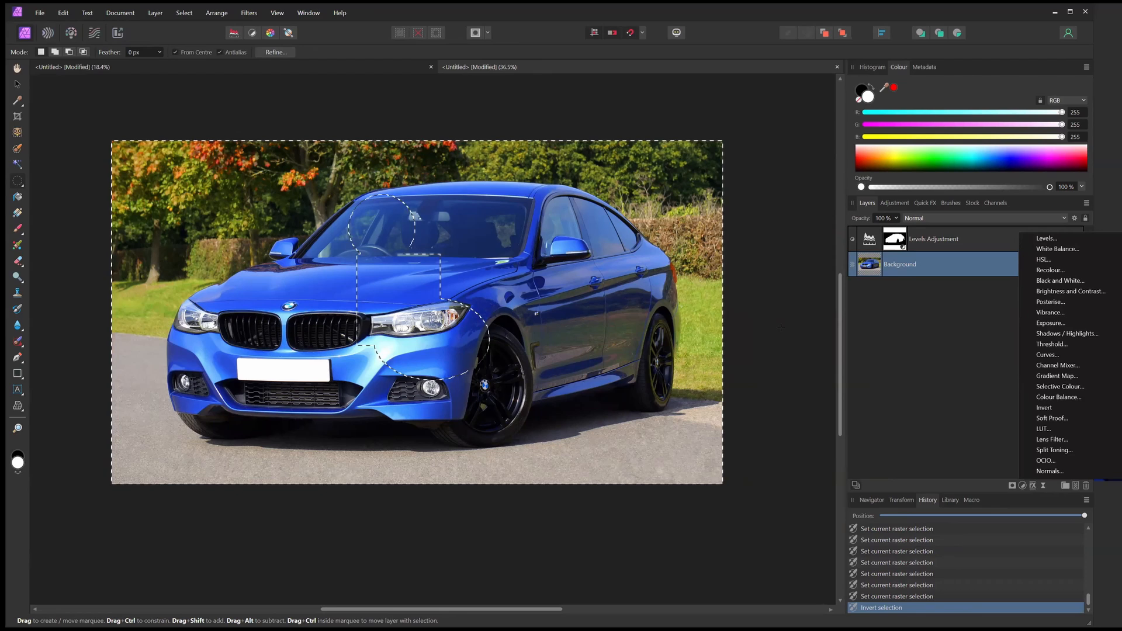
pyautogui.click(1046, 237)
pyautogui.moveTo(617, 475); pyautogui.dragTo(723, 476)
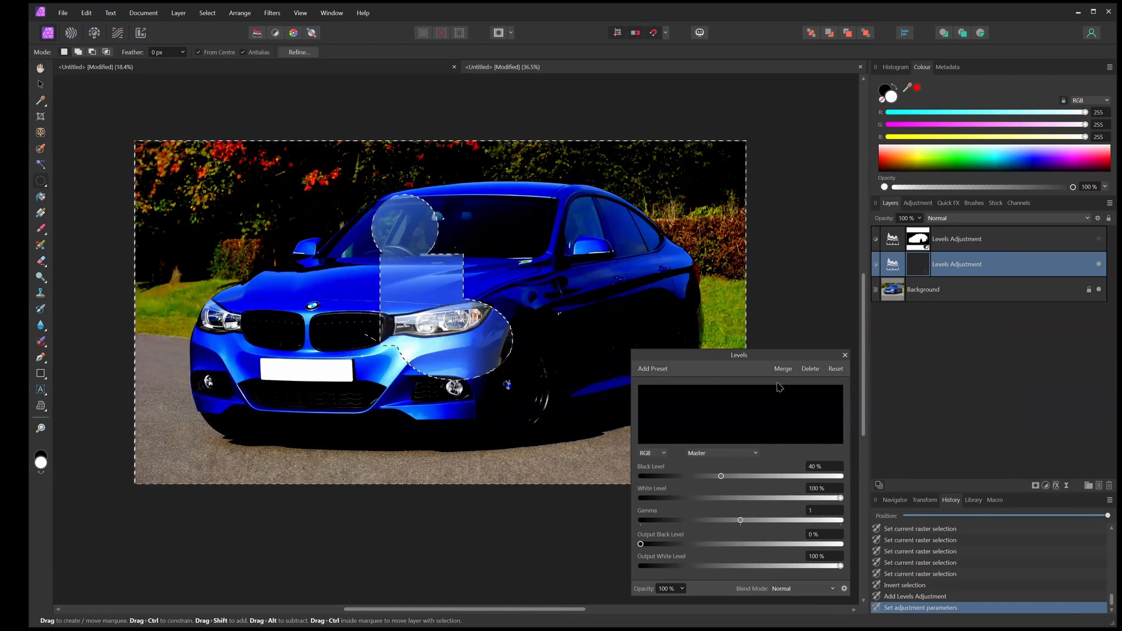
pyautogui.click(815, 370)
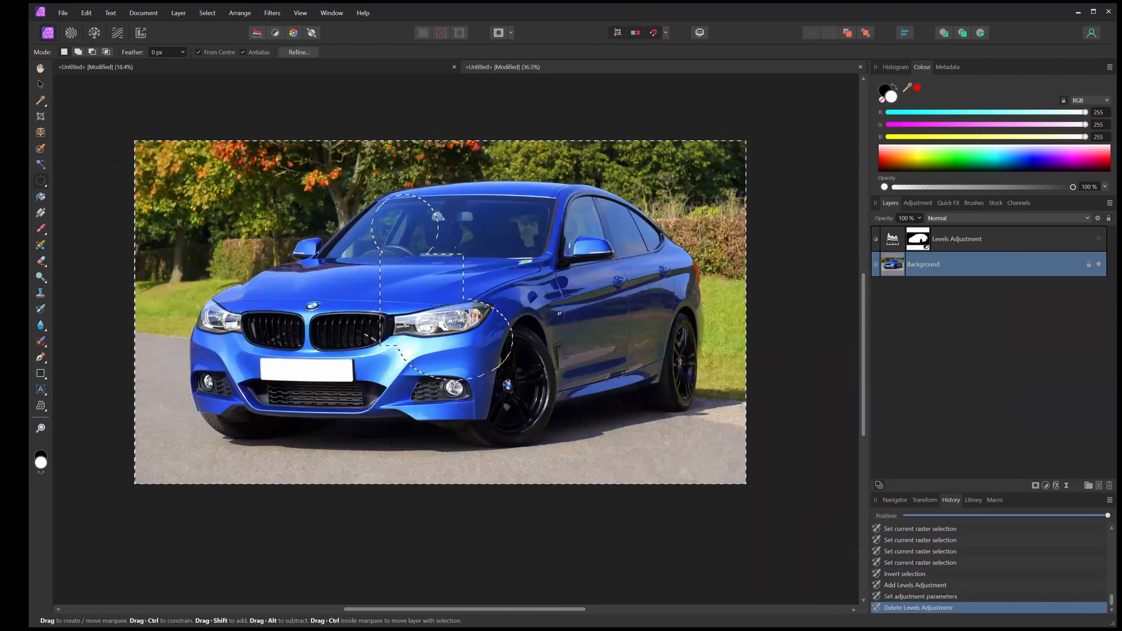
# Invert the selection back, try a Levels adjustment with a 41% black level inside it, and discard both adjustment and selection
pyautogui.click(459, 34)
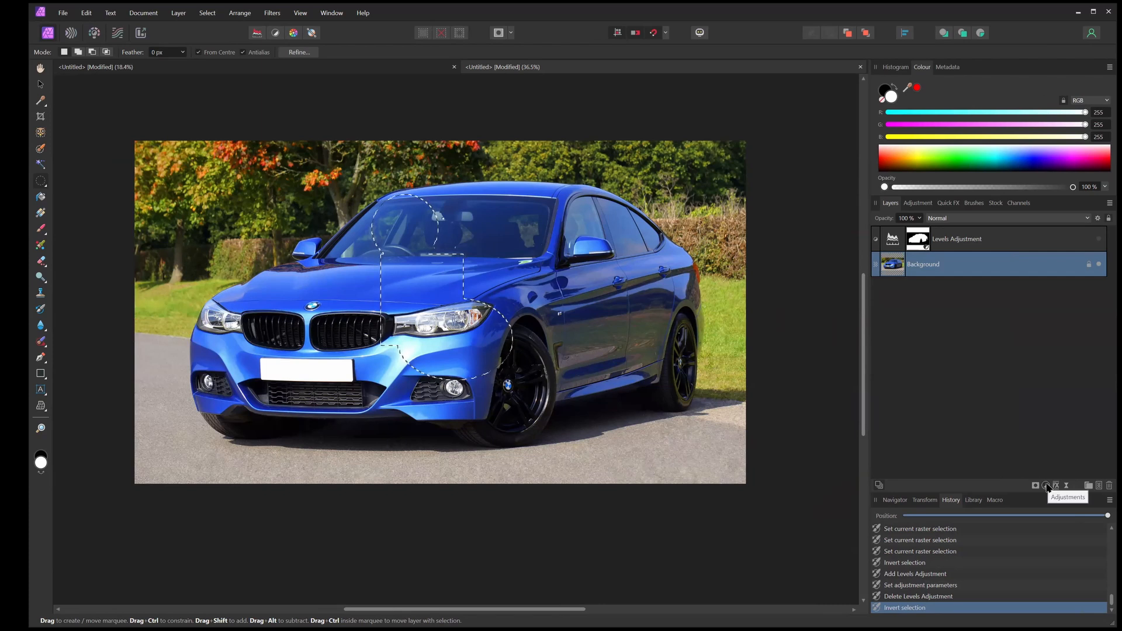
pyautogui.click(1046, 486)
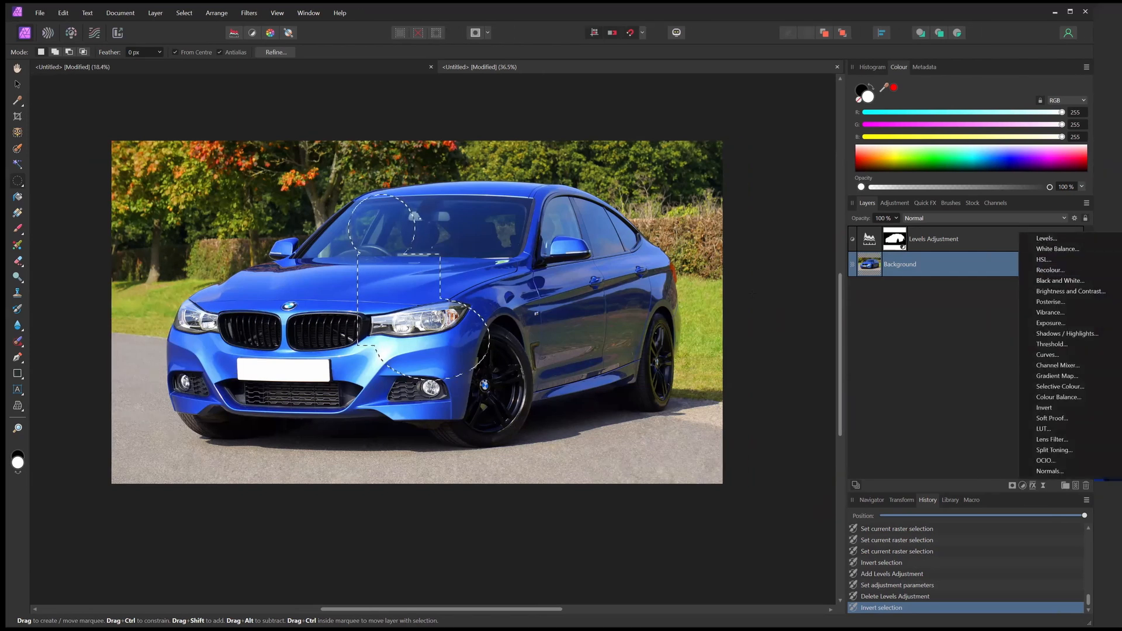
pyautogui.click(1046, 238)
pyautogui.moveTo(618, 476); pyautogui.dragTo(724, 484)
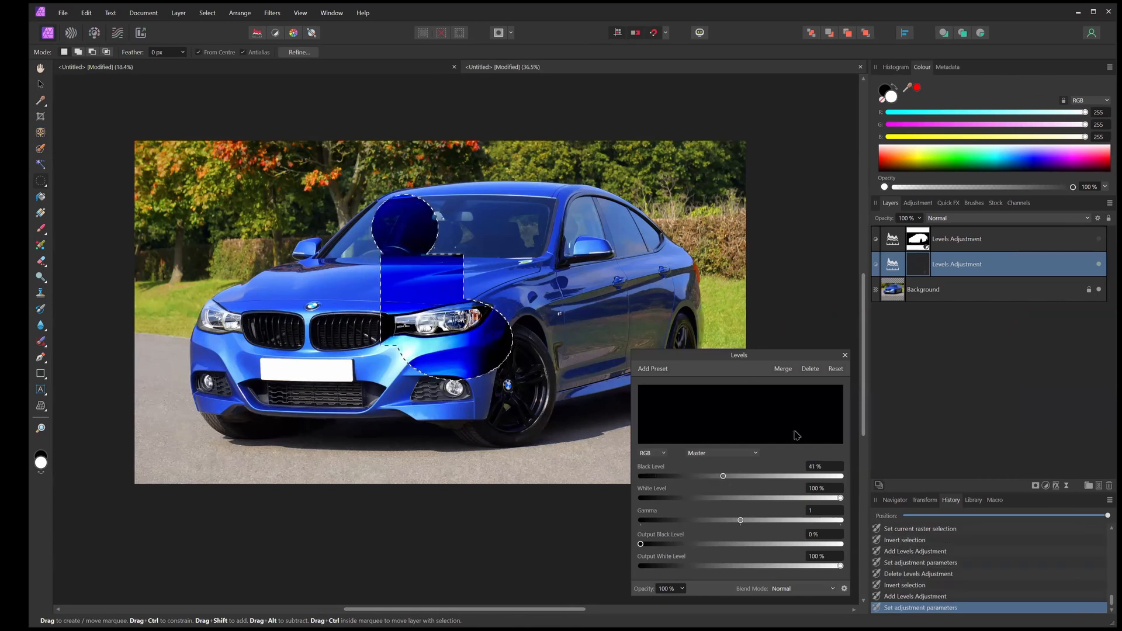
pyautogui.click(810, 369)
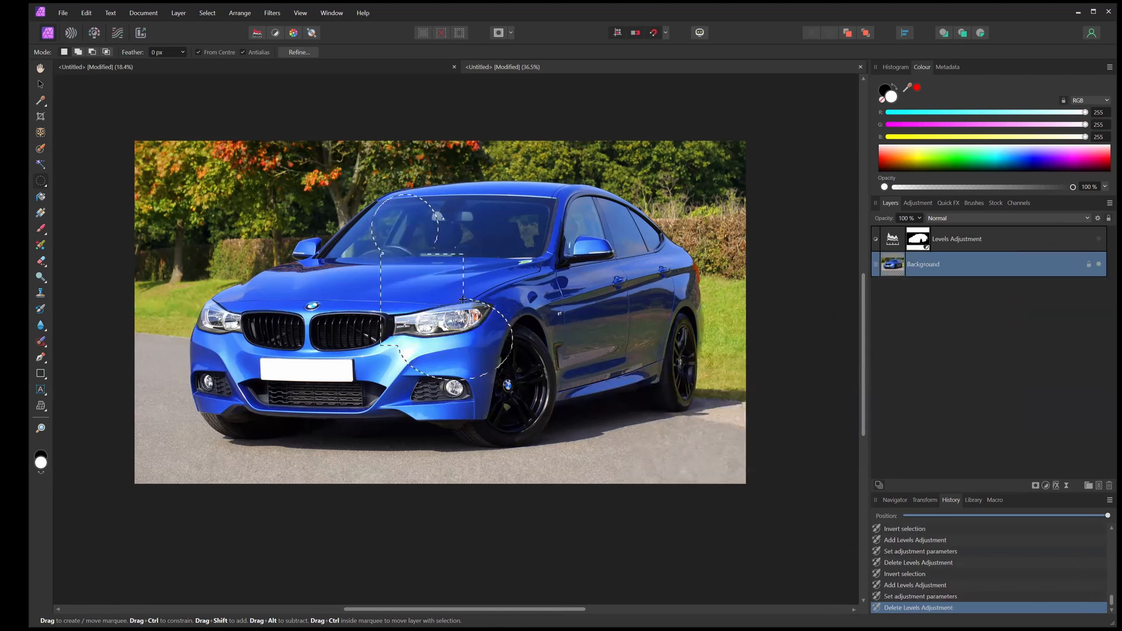
pyautogui.click(441, 35)
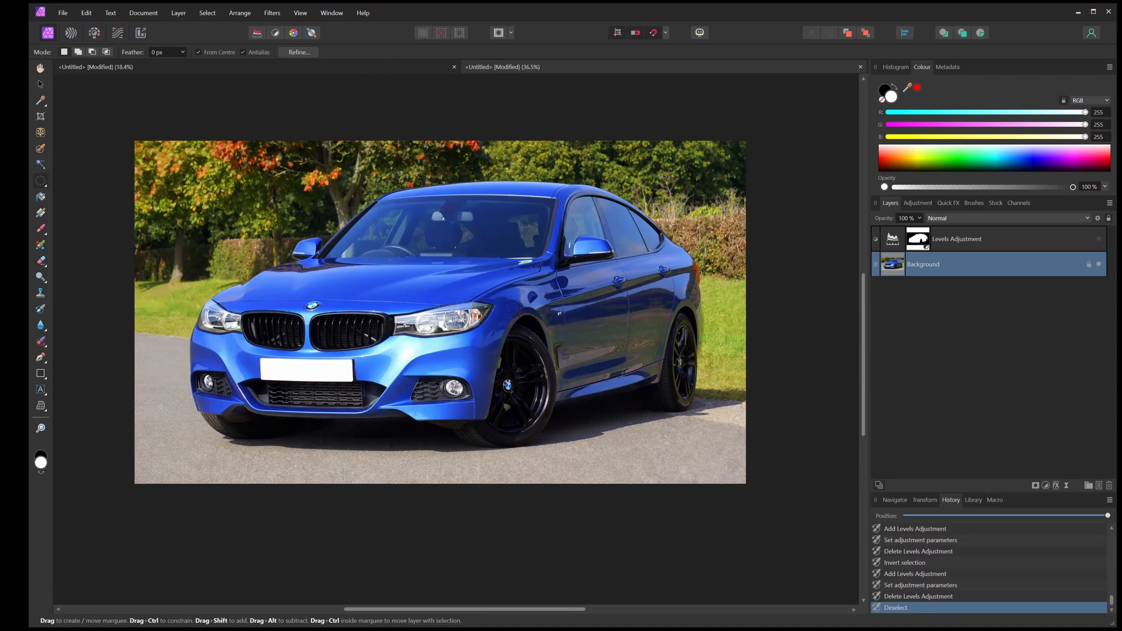
# Select only the bonnet component of the blue car with the Object Selection tool
pyautogui.moveTo(134, 249); pyautogui.dragTo(168, 259)
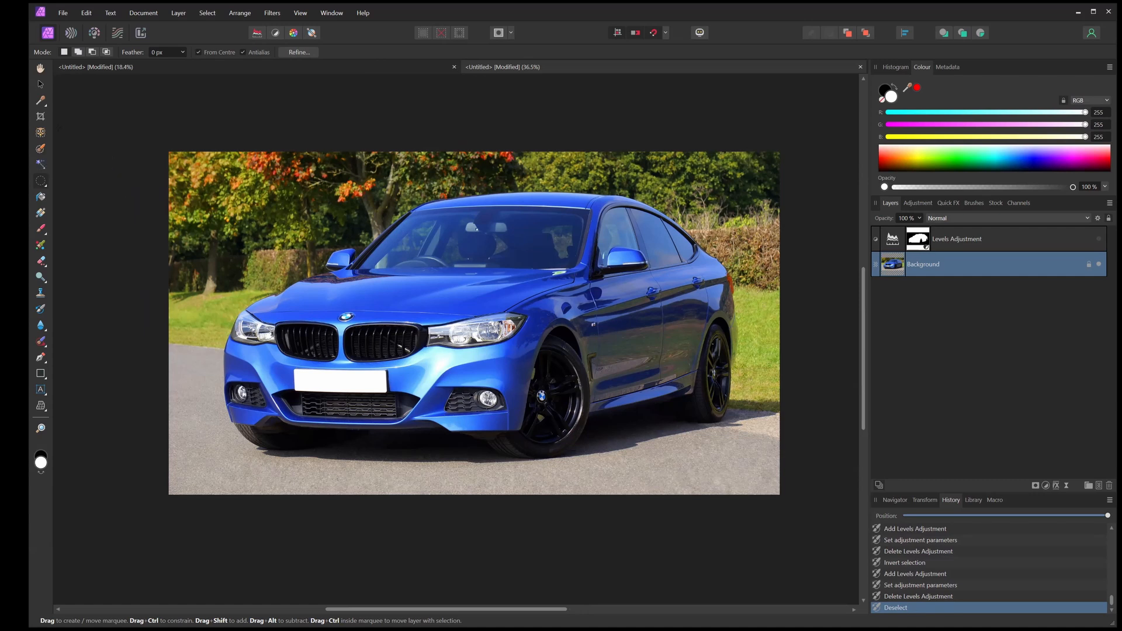
pyautogui.click(41, 134)
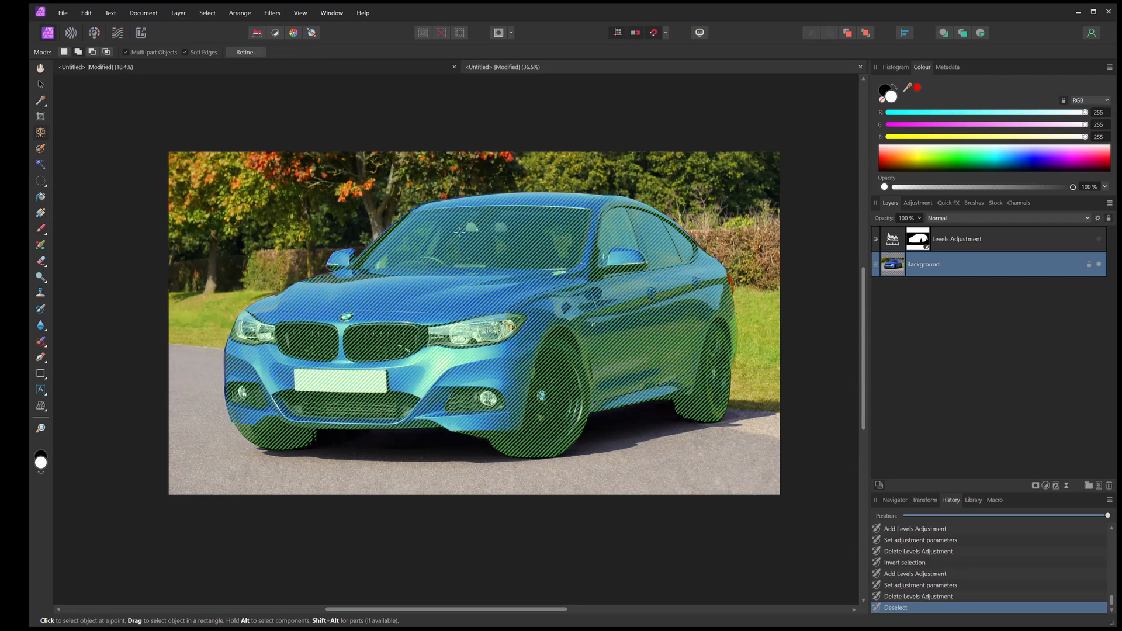
pyautogui.click(476, 175)
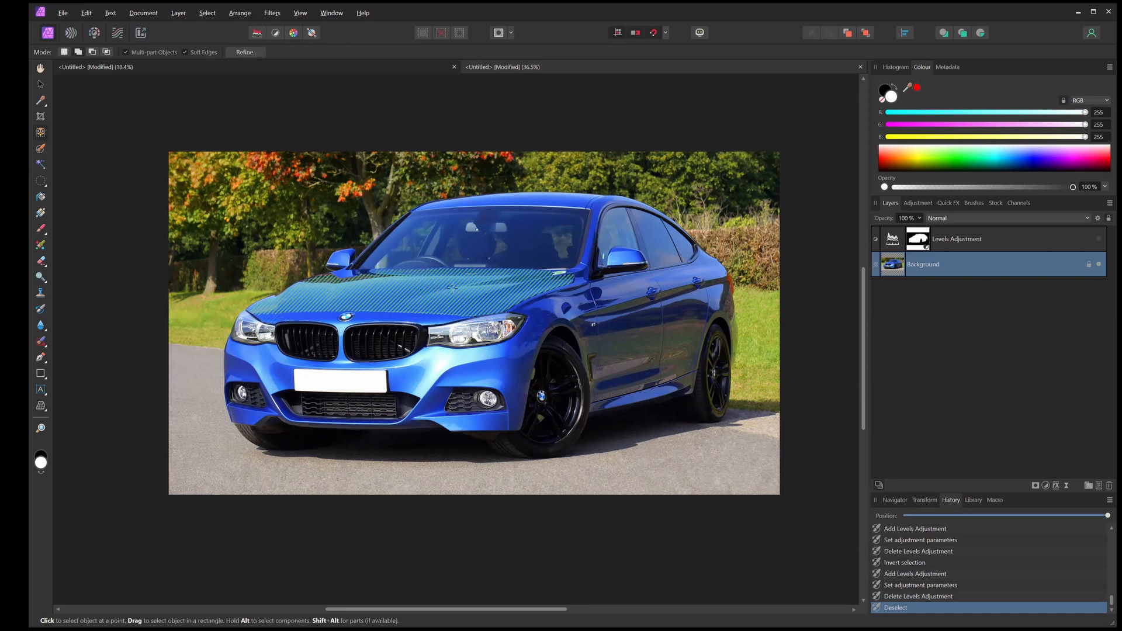
pyautogui.scroll(3, 455, 288)
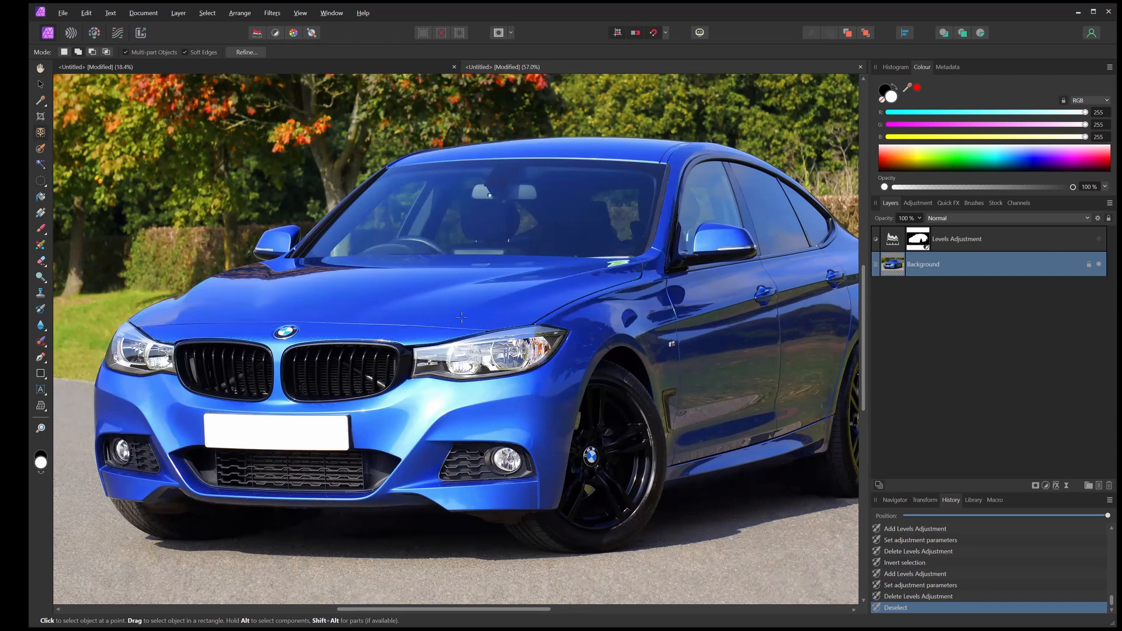
pyautogui.click(499, 292)
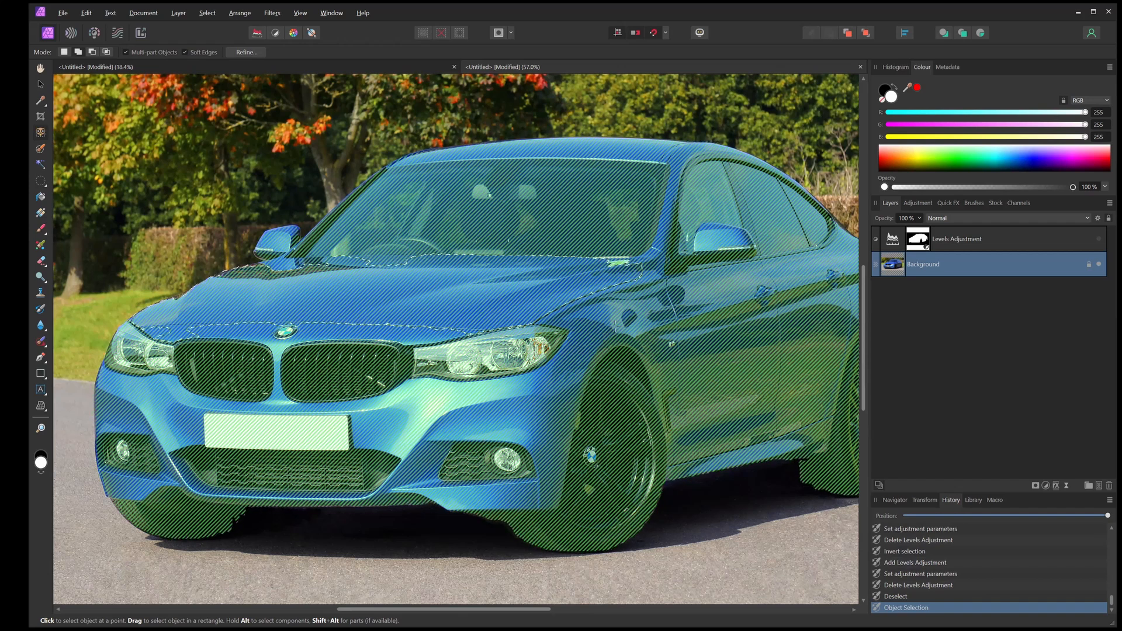
# Add the front and rear doors to the bonnet selection with the Object Selection tool, and select the whole blue car
pyautogui.click(711, 339)
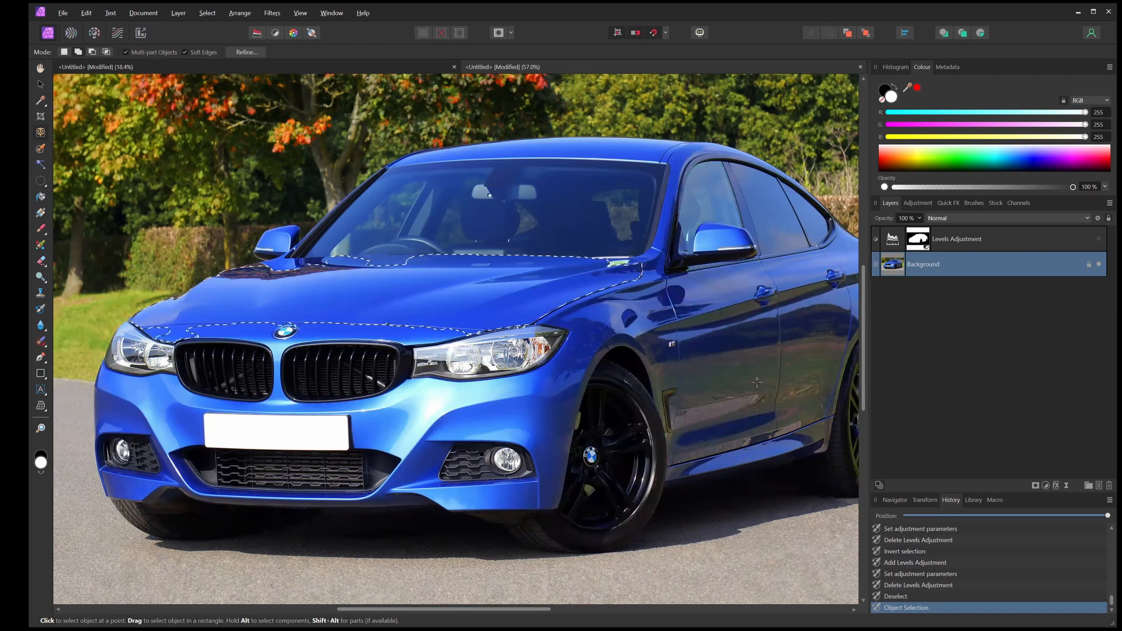
pyautogui.click(818, 320)
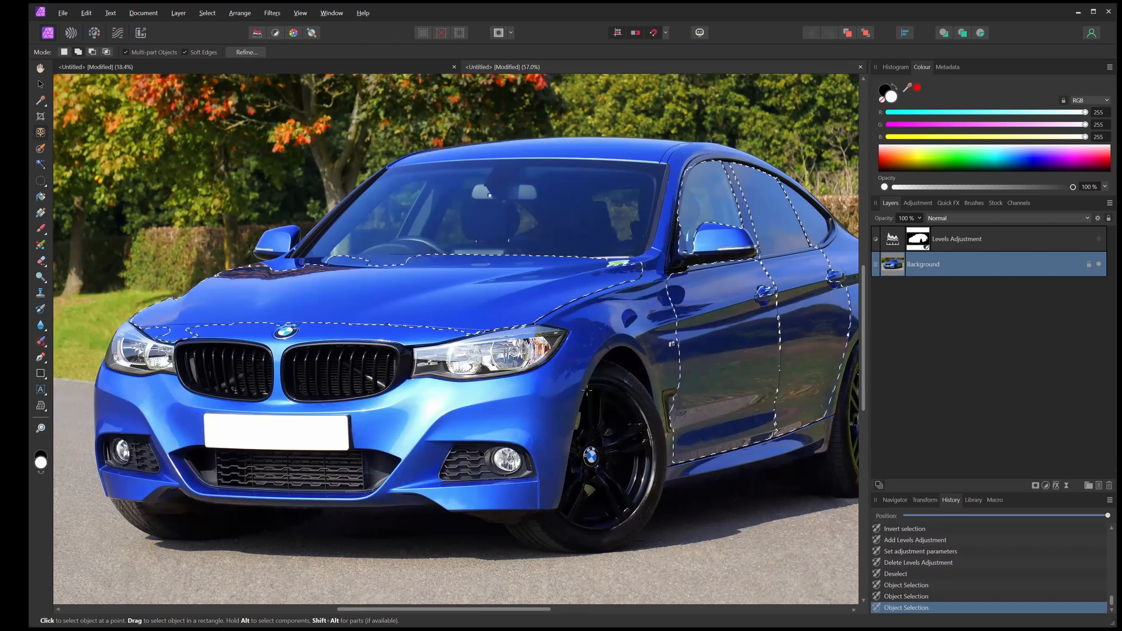
pyautogui.click(572, 387)
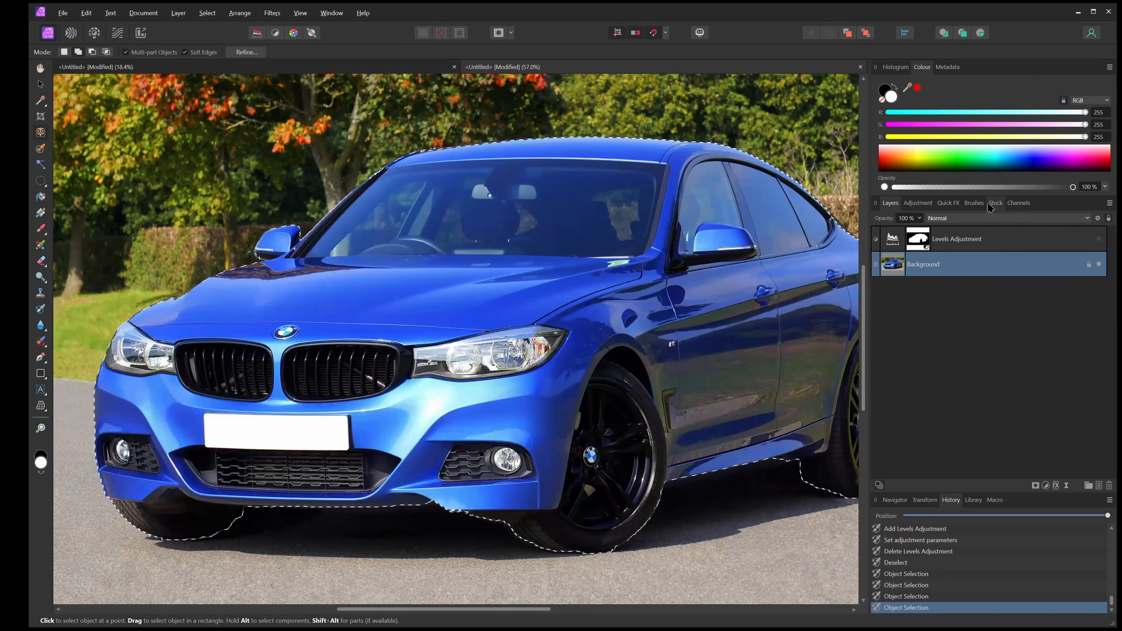
# Search the Pexels stock library for "face" and open the bearded man's portrait as a new document
pyautogui.click(993, 204)
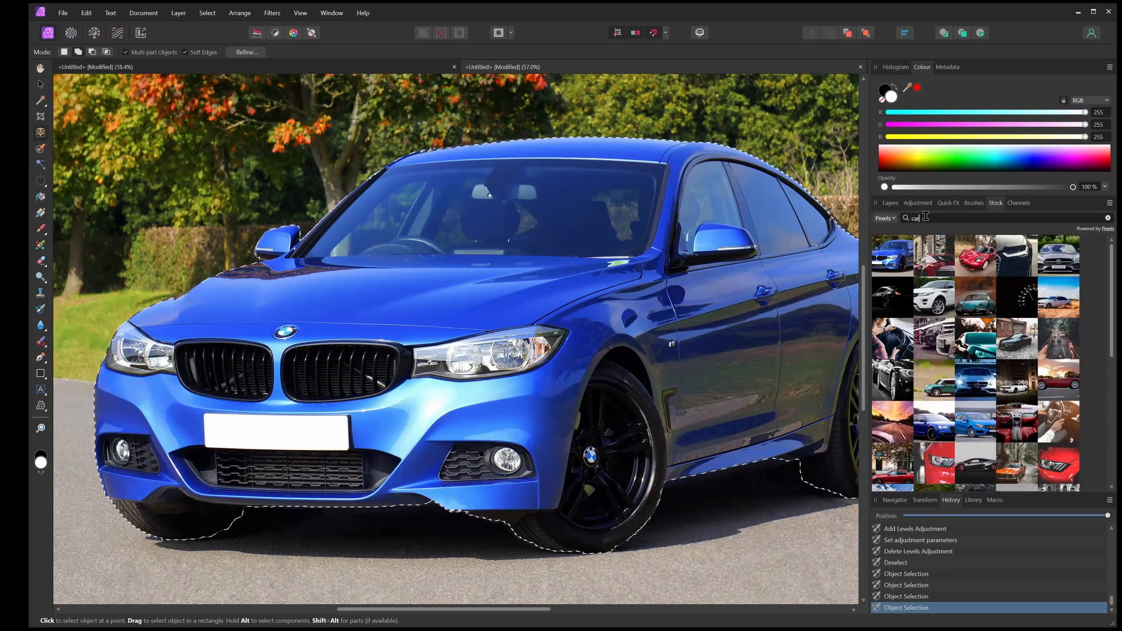
pyautogui.press('BackSpace')
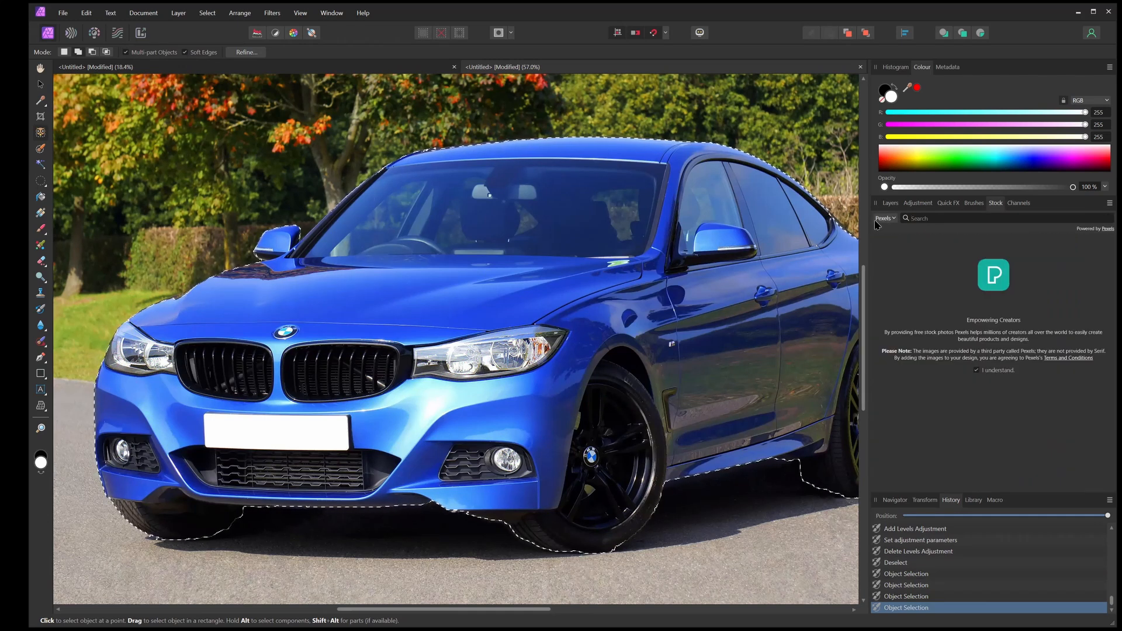
pyautogui.write('face')
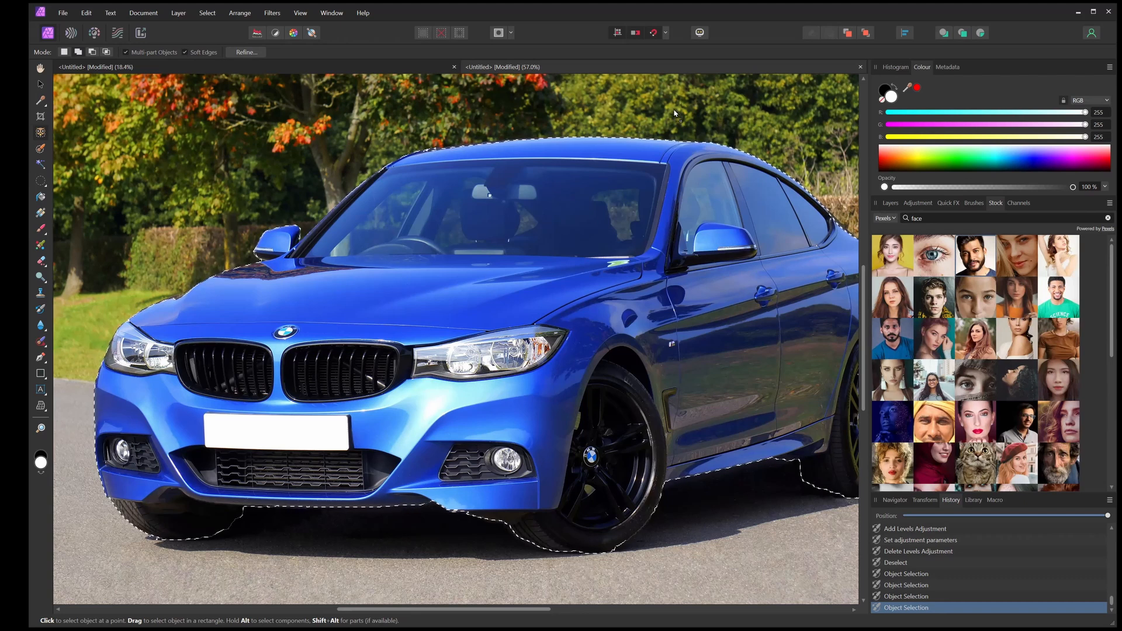
pyautogui.moveTo(975, 255); pyautogui.dragTo(634, 51)
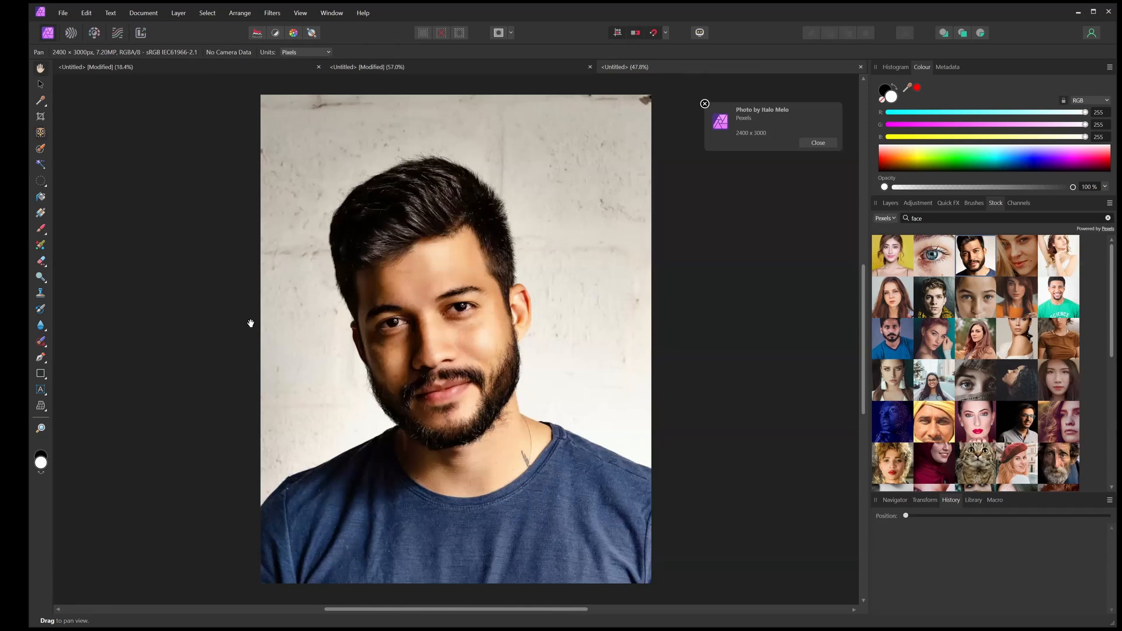
pyautogui.click(817, 142)
# Select only the face and neck skin component of the man with the Object Selection tool
pyautogui.click(40, 132)
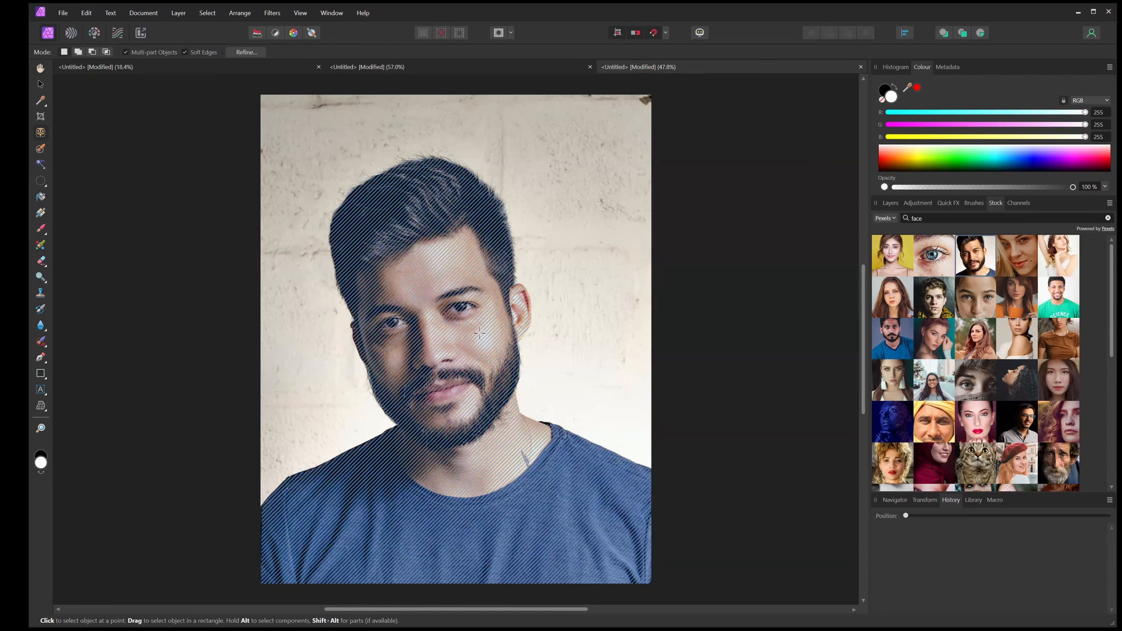
pyautogui.scroll(2, 478, 333)
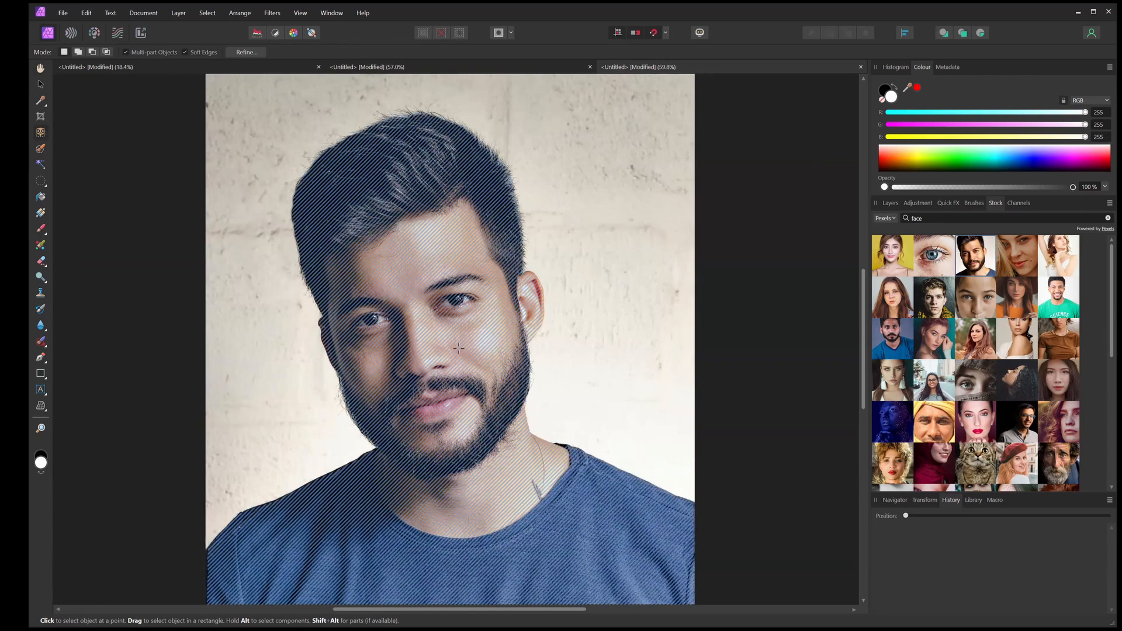
pyautogui.keyDown('alt'); pyautogui.click(467, 331); pyautogui.keyUp('alt')
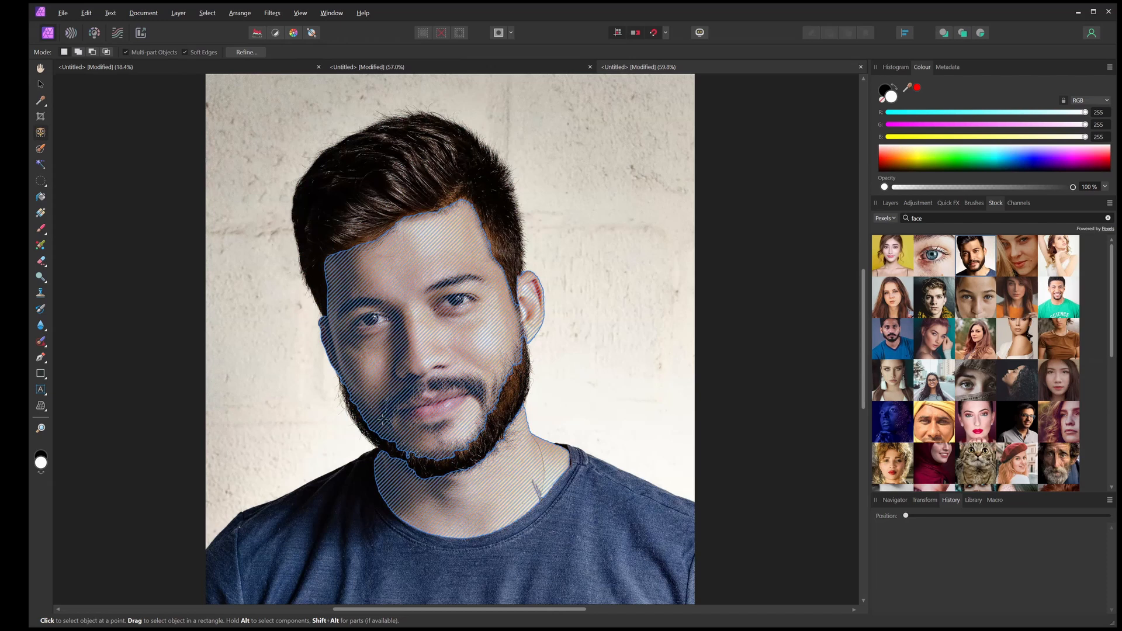
pyautogui.click(383, 418)
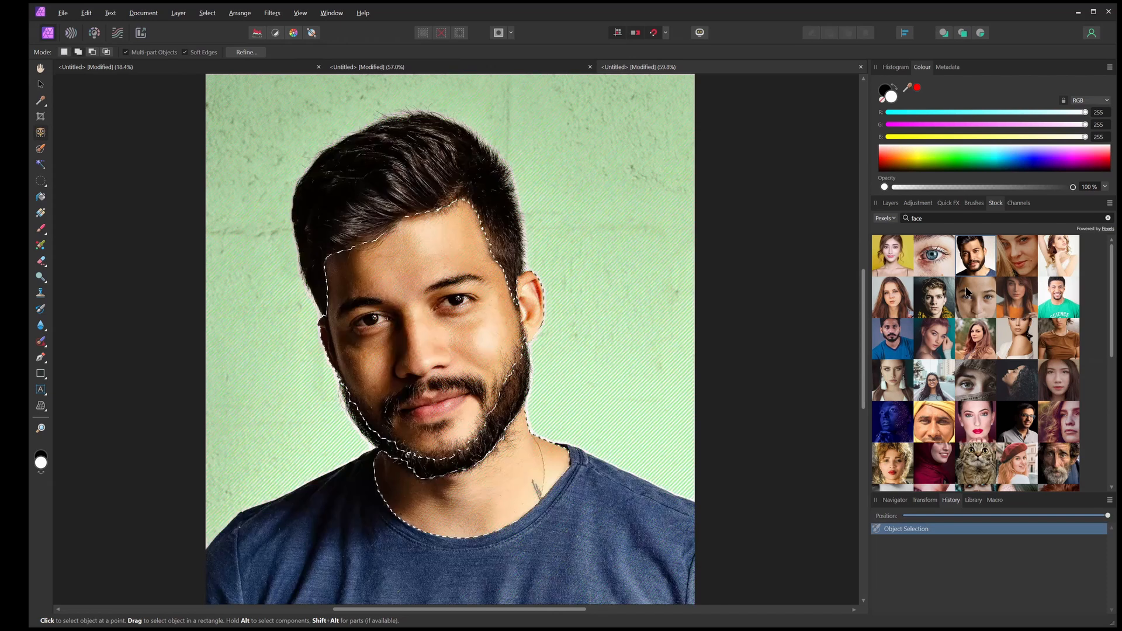
# Try a Levels adjustment with a 12% black level and 94% white level on the selected skin, and delete it
pyautogui.click(889, 205)
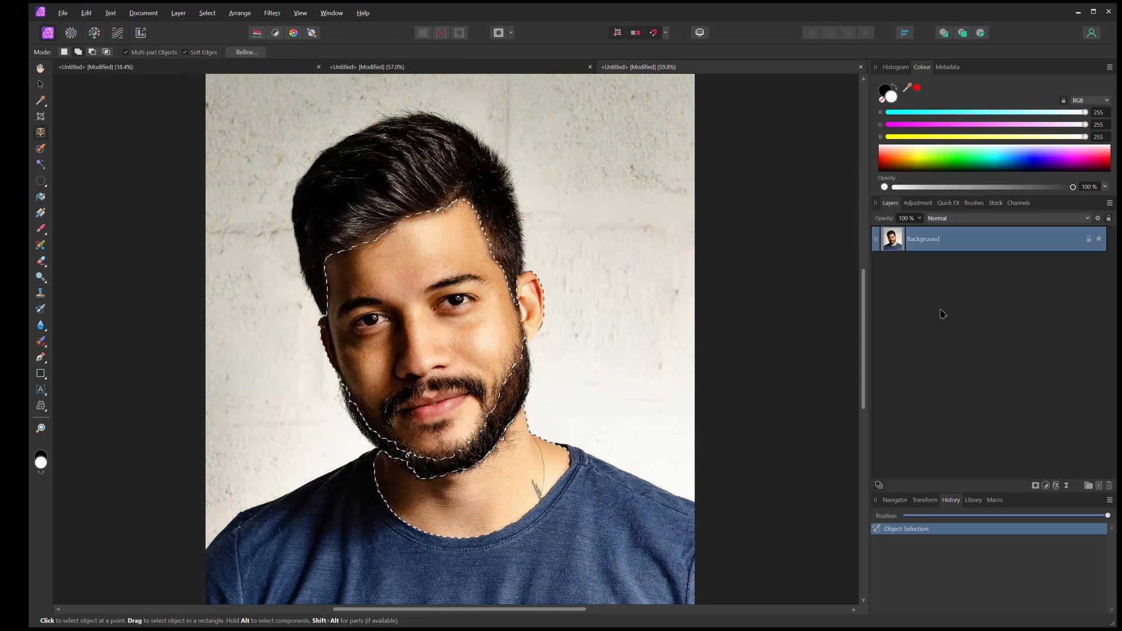
pyautogui.click(1045, 485)
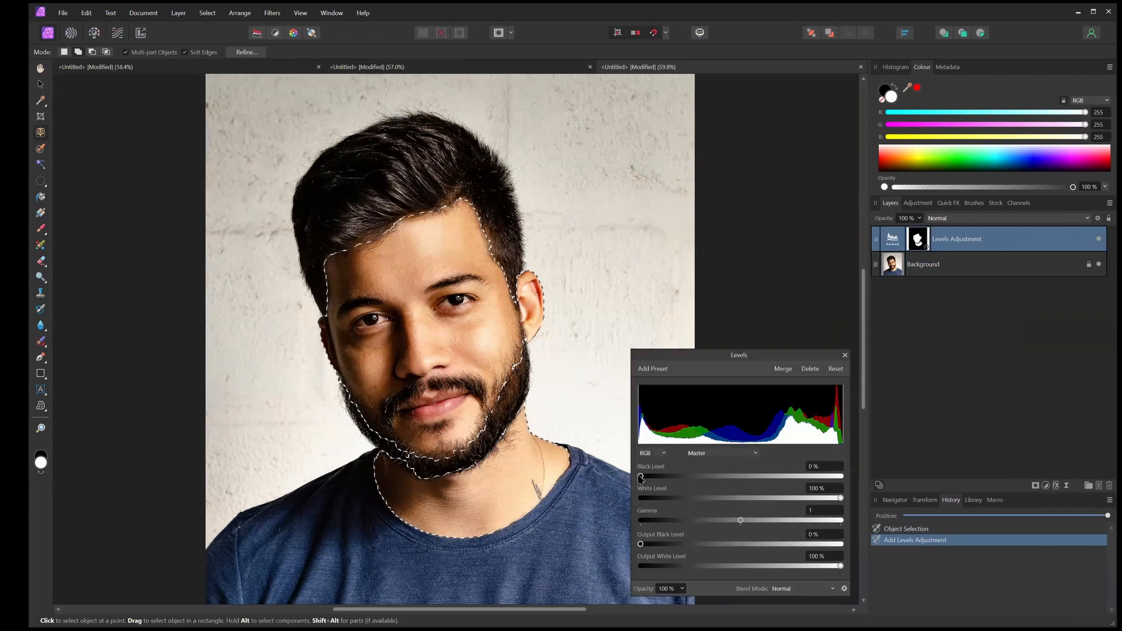
pyautogui.moveTo(640, 478)
pyautogui.mouseDown()
pyautogui.moveTo(681, 480)
pyautogui.moveTo(648, 478)
pyautogui.mouseUp()
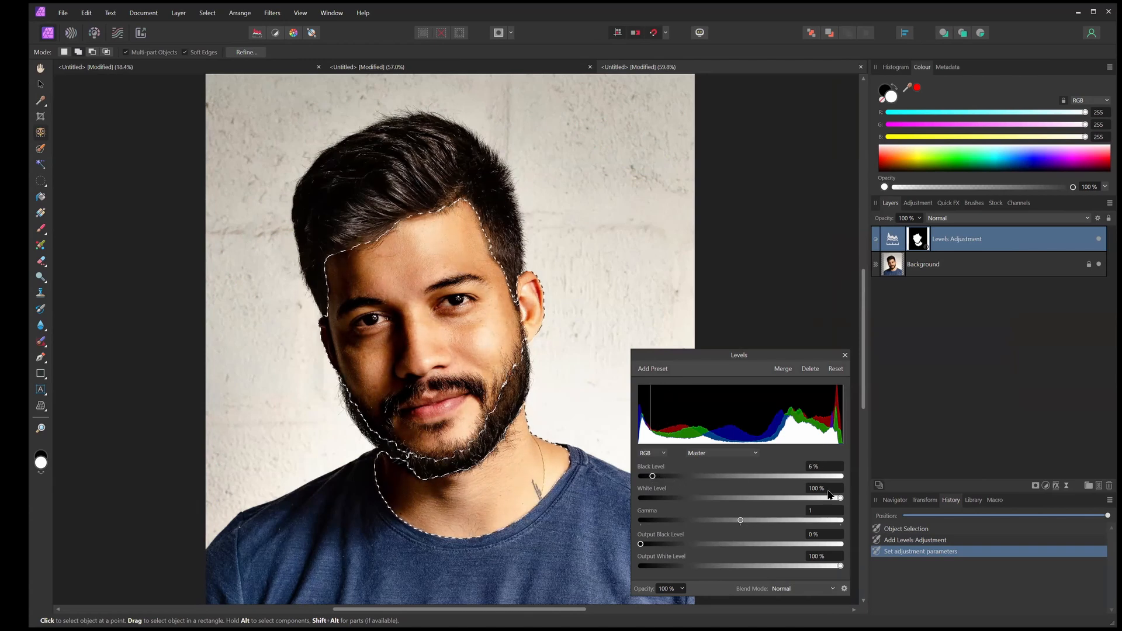
pyautogui.moveTo(841, 498)
pyautogui.mouseDown()
pyautogui.moveTo(793, 499)
pyautogui.moveTo(829, 497)
pyautogui.mouseUp()
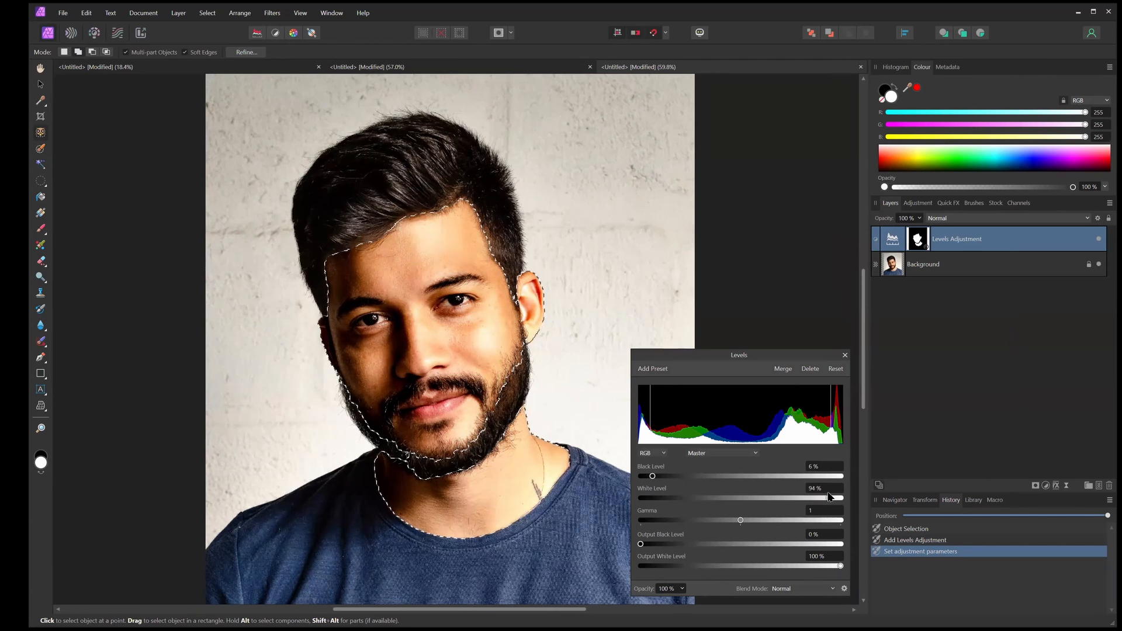
pyautogui.moveTo(652, 476); pyautogui.dragTo(665, 478)
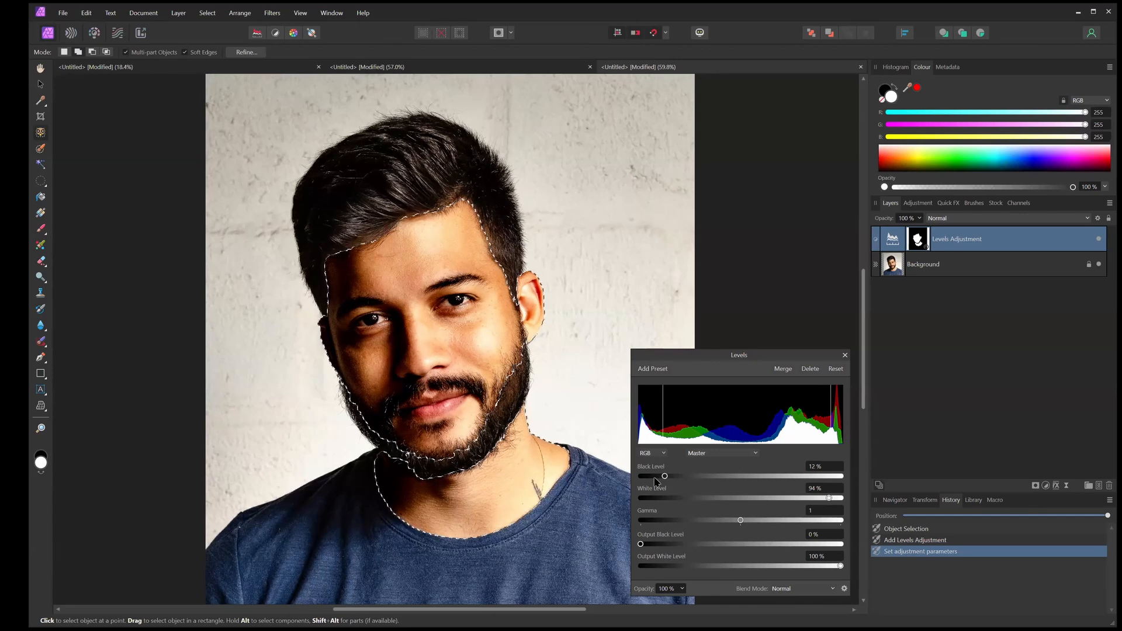
pyautogui.click(844, 355)
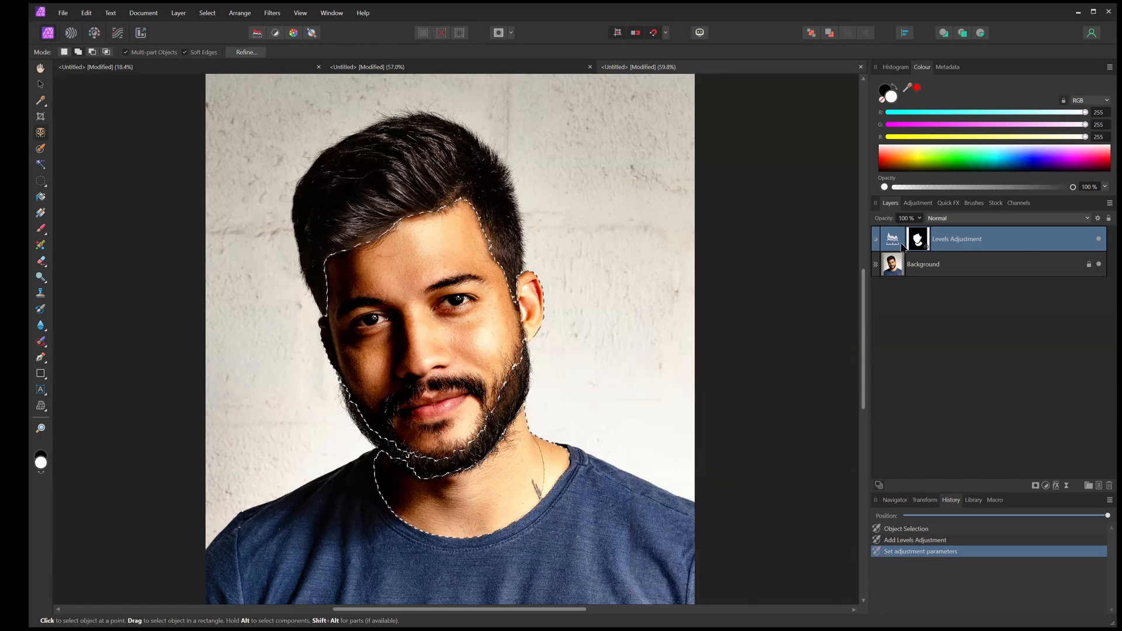
pyautogui.rightClick(986, 244)
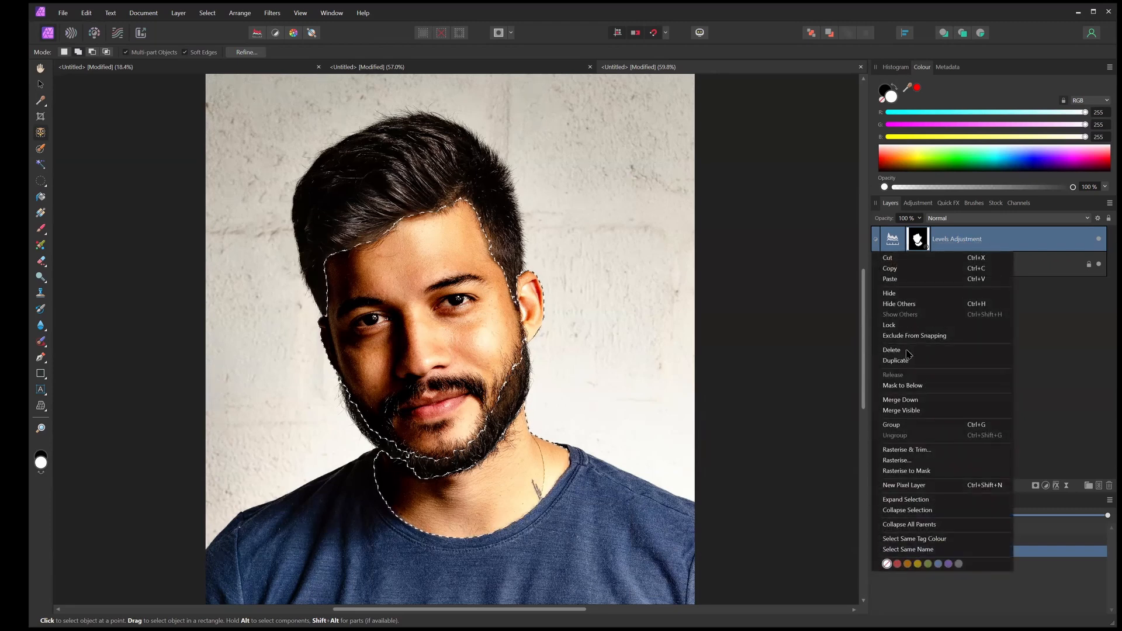
pyautogui.click(892, 350)
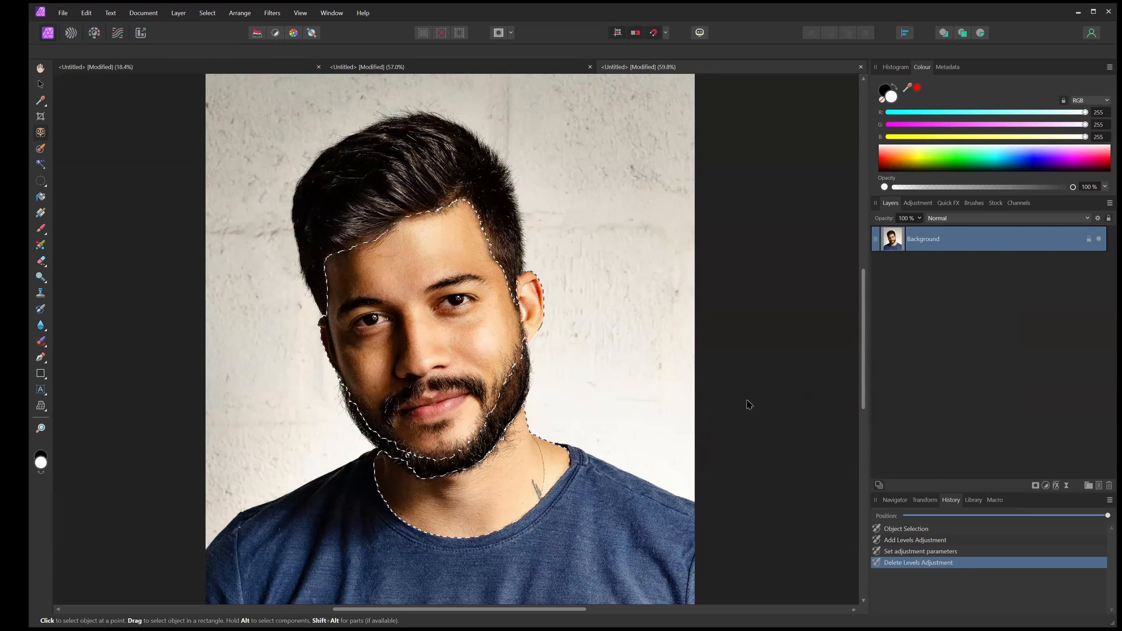
# Start refining the skin selection, brush the ear on the face's shadowed side as foreground, and mark the spill onto the wall as background
pyautogui.hotkey('ctrl', 'alt', 'r')
pyautogui.moveTo(721, 404); pyautogui.dragTo(815, 326)
pyautogui.scroll(3, 485, 339)
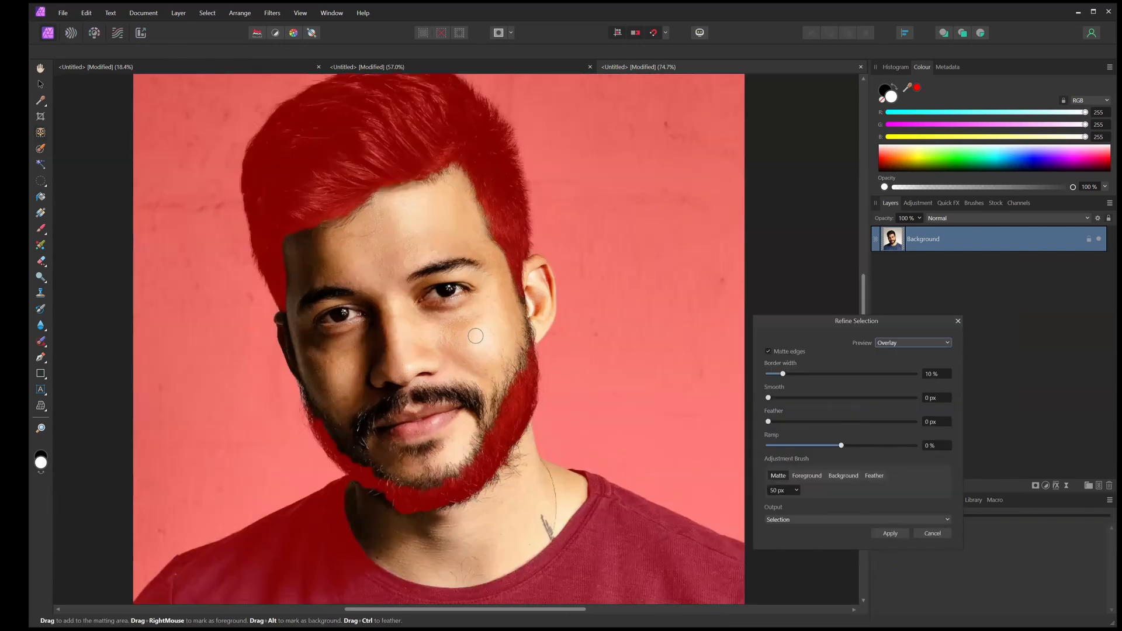
pyautogui.scroll(5, 280, 363)
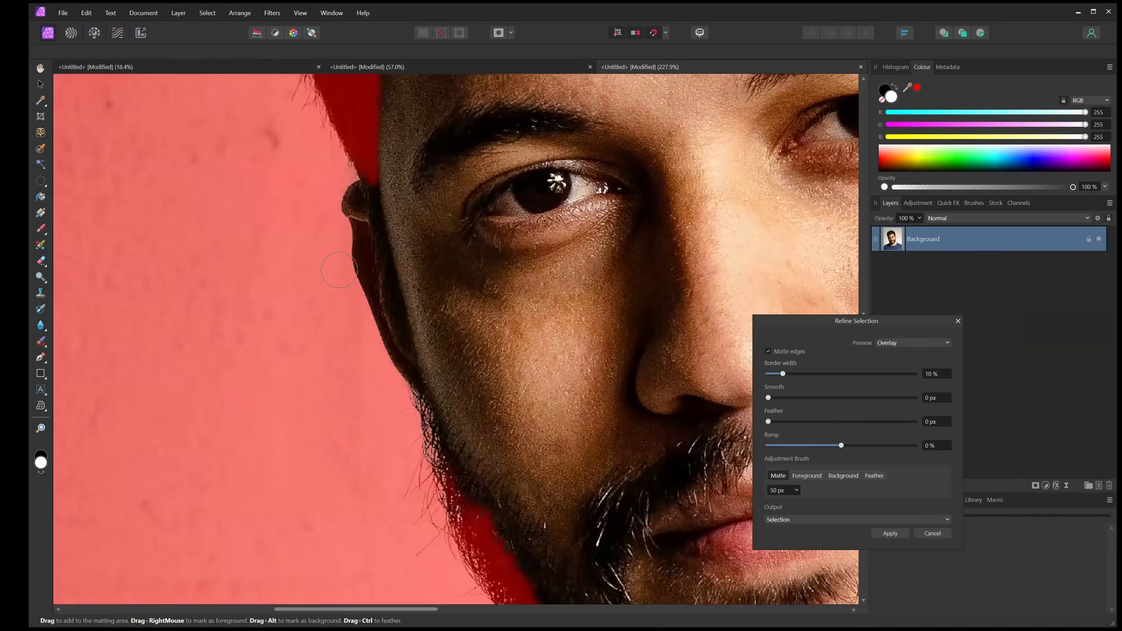
pyautogui.moveTo(339, 269); pyautogui.dragTo(316, 277)
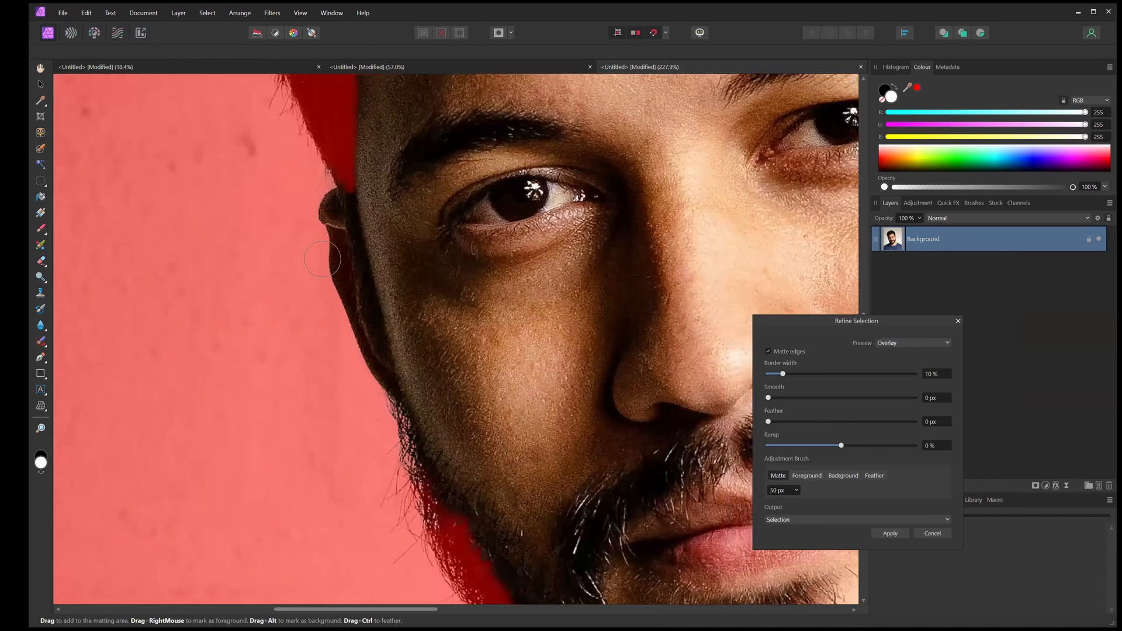
pyautogui.click(808, 475)
pyautogui.moveTo(343, 221)
pyautogui.mouseDown()
pyautogui.moveTo(372, 347)
pyautogui.moveTo(403, 387)
pyautogui.mouseUp()
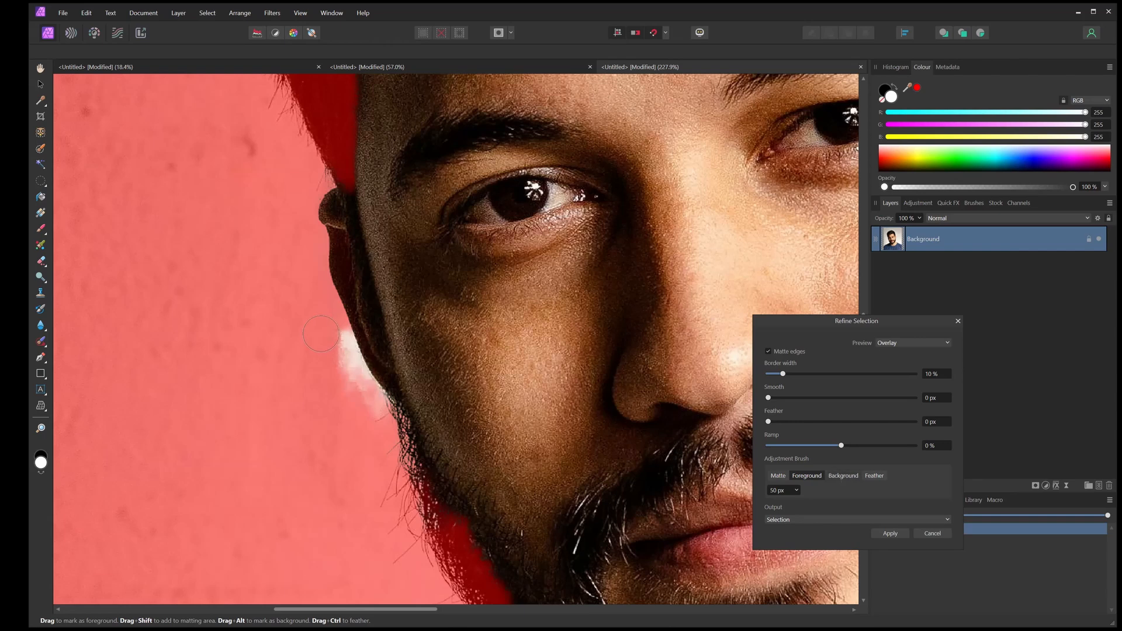
pyautogui.moveTo(323, 336); pyautogui.dragTo(363, 406)
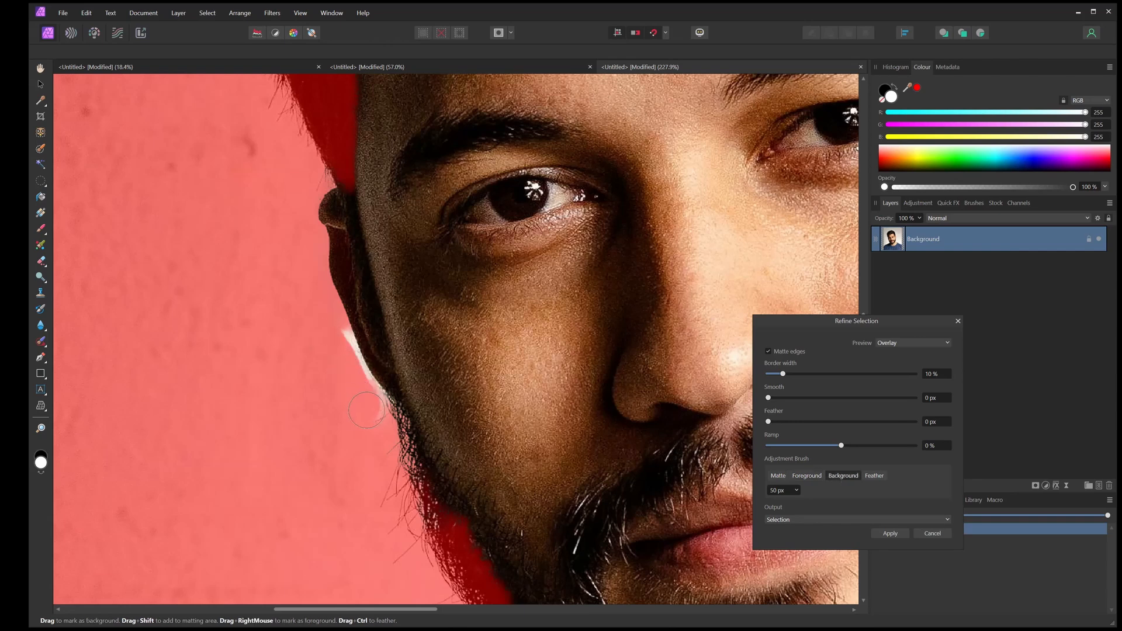
pyautogui.moveTo(328, 342); pyautogui.dragTo(392, 435)
pyautogui.moveTo(384, 354); pyautogui.dragTo(365, 259)
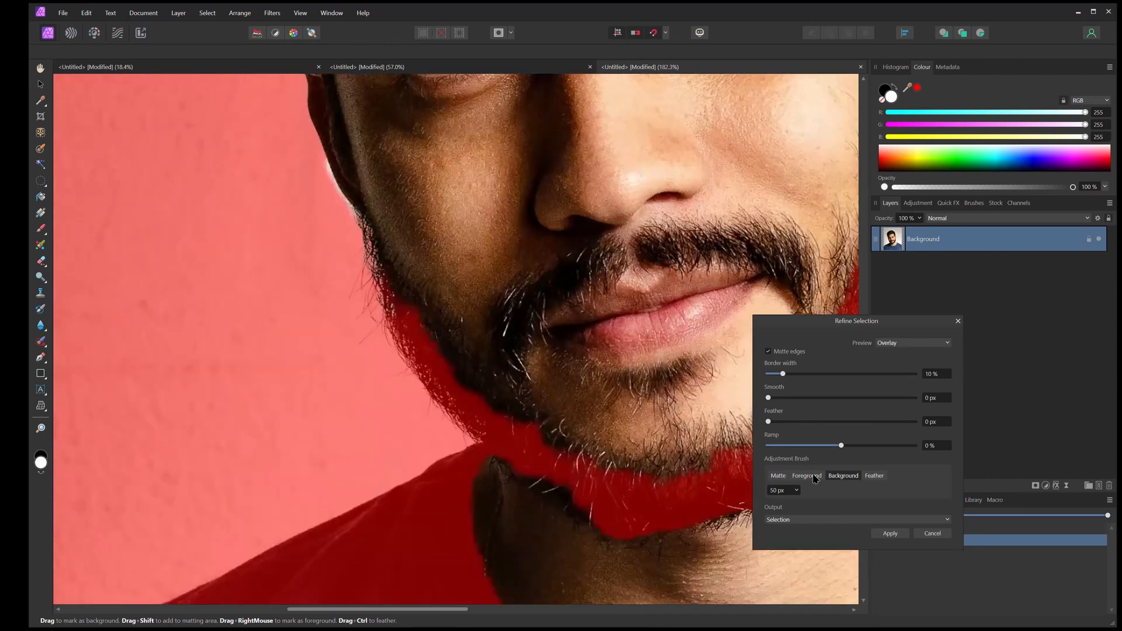
# Brush the beard along the jaw, chin and cheek as foreground in the selection refinement
pyautogui.moveTo(423, 322)
pyautogui.mouseDown()
pyautogui.moveTo(505, 424)
pyautogui.moveTo(594, 461)
pyautogui.moveTo(681, 475)
pyautogui.moveTo(649, 479)
pyautogui.moveTo(545, 413)
pyautogui.moveTo(433, 373)
pyautogui.moveTo(412, 380)
pyautogui.moveTo(498, 392)
pyautogui.moveTo(602, 333)
pyautogui.moveTo(691, 161)
pyautogui.mouseUp()
pyautogui.moveTo(562, 285); pyautogui.dragTo(435, 380)
pyautogui.moveTo(572, 238); pyautogui.dragTo(581, 183)
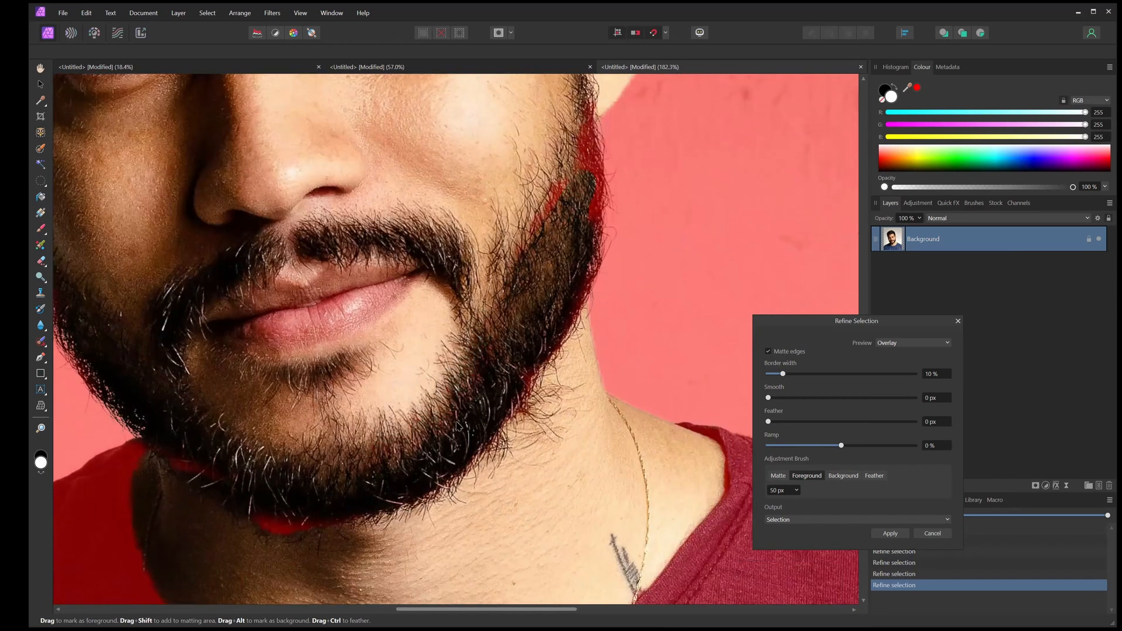
pyautogui.moveTo(538, 340); pyautogui.dragTo(536, 344)
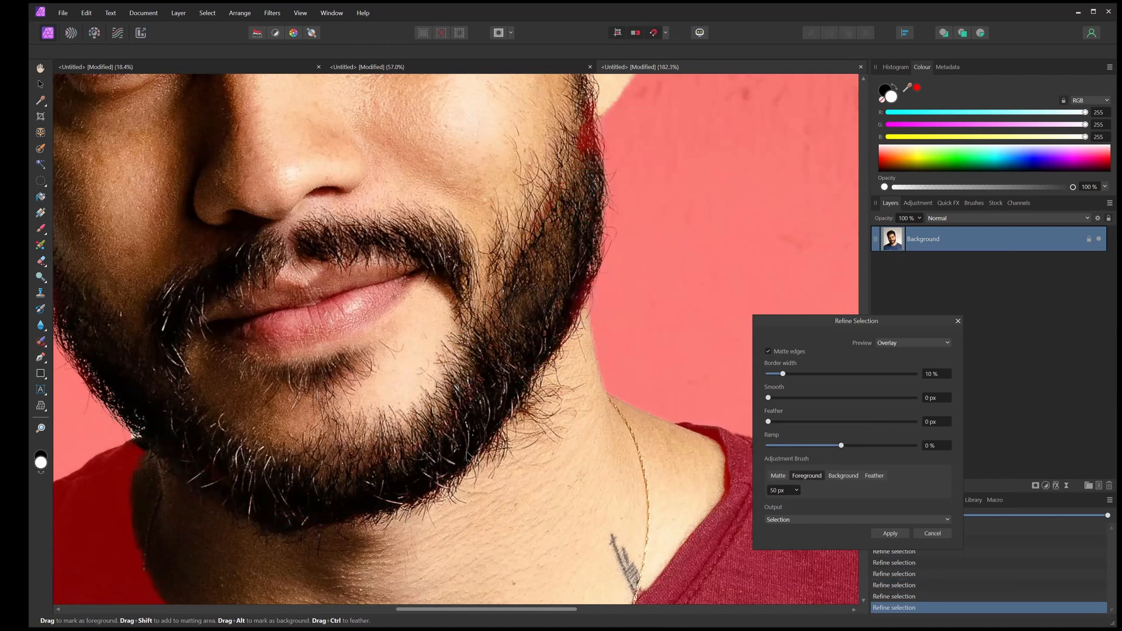
# Check the refined edges around the beard and ear, and apply the refinement to the selection
pyautogui.scroll(-3, 461, 431)
pyautogui.scroll(-2, 447, 410)
pyautogui.moveTo(423, 346); pyautogui.dragTo(492, 342)
pyautogui.scroll(-1, 492, 343)
pyautogui.scroll(2, 397, 380)
pyautogui.scroll(1, 397, 379)
pyautogui.moveTo(666, 310); pyautogui.dragTo(635, 326)
pyautogui.scroll(-2, 635, 326)
pyautogui.scroll(-1, 634, 309)
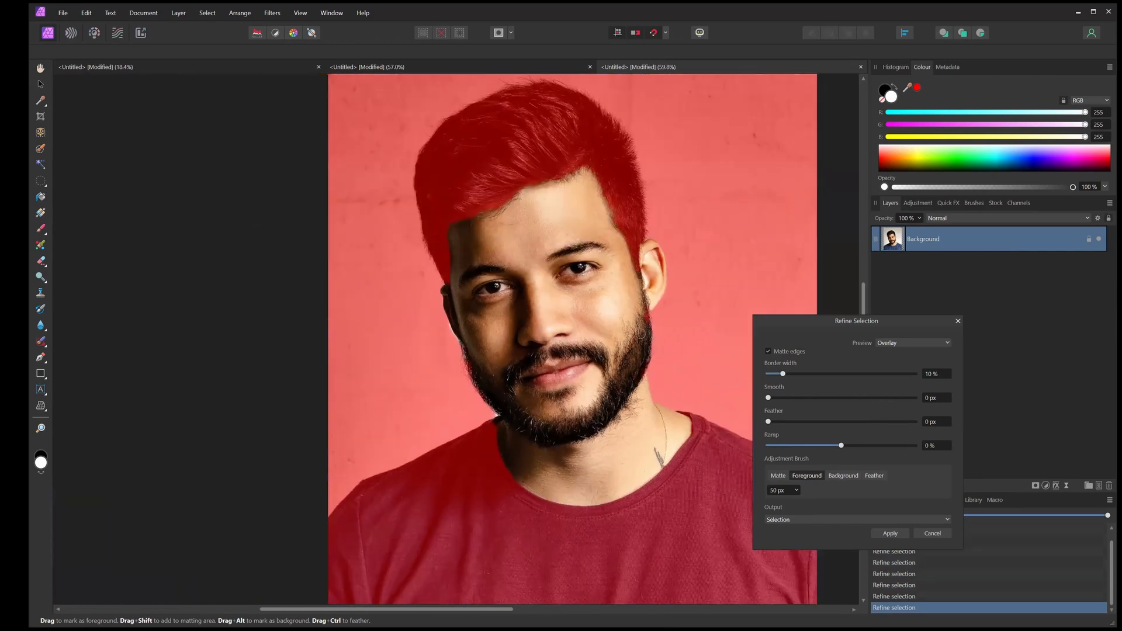
pyautogui.scroll(3, 649, 324)
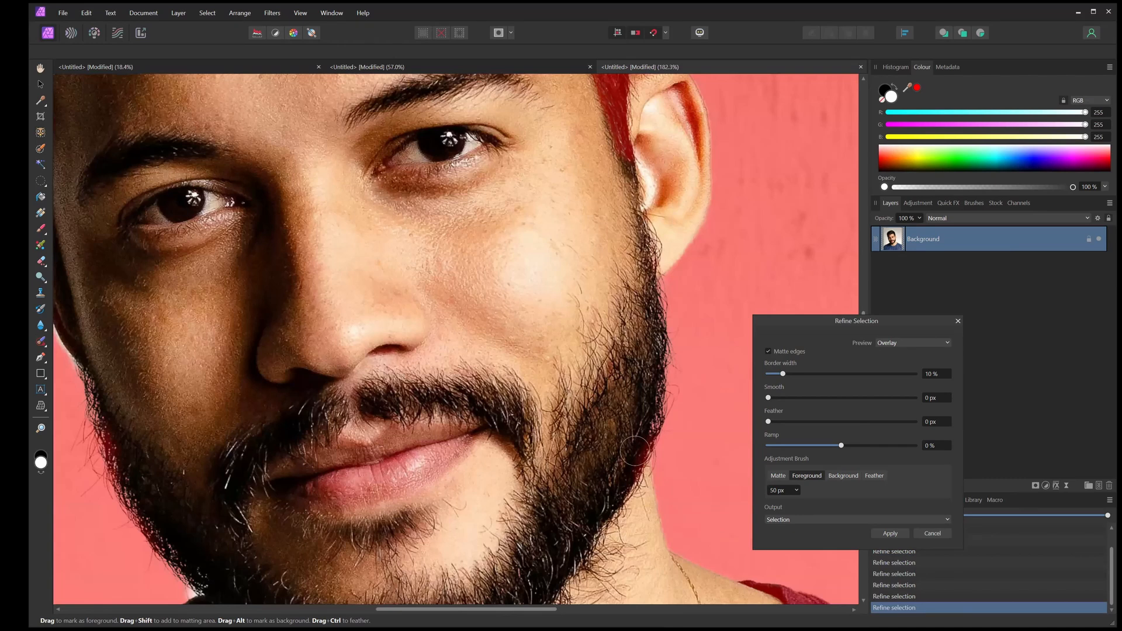
pyautogui.scroll(-4, 609, 511)
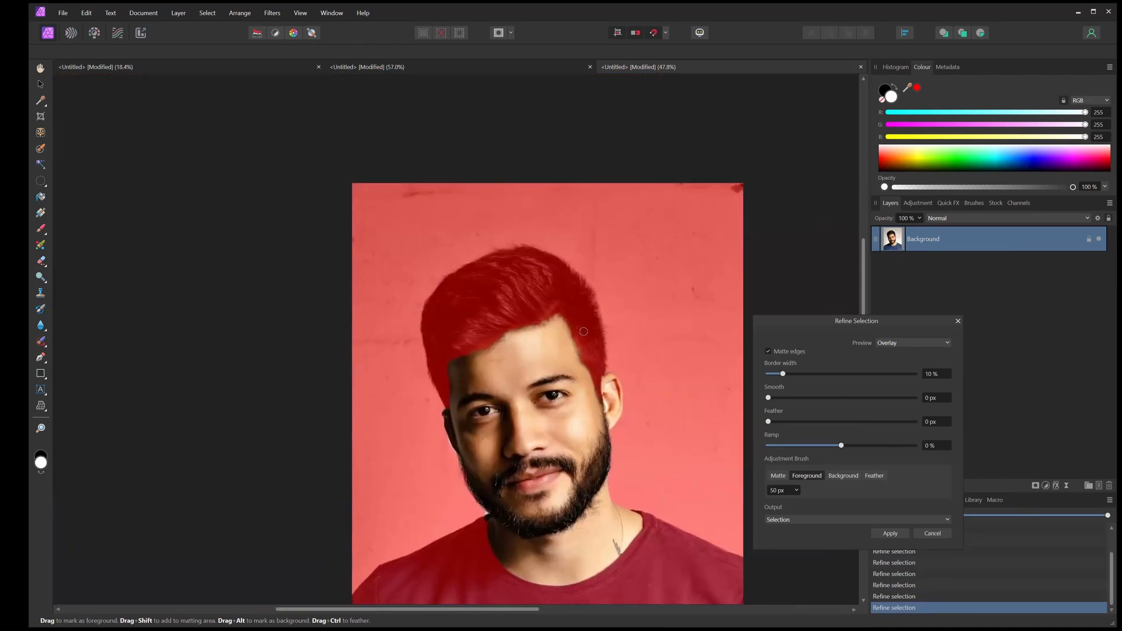
pyautogui.click(890, 533)
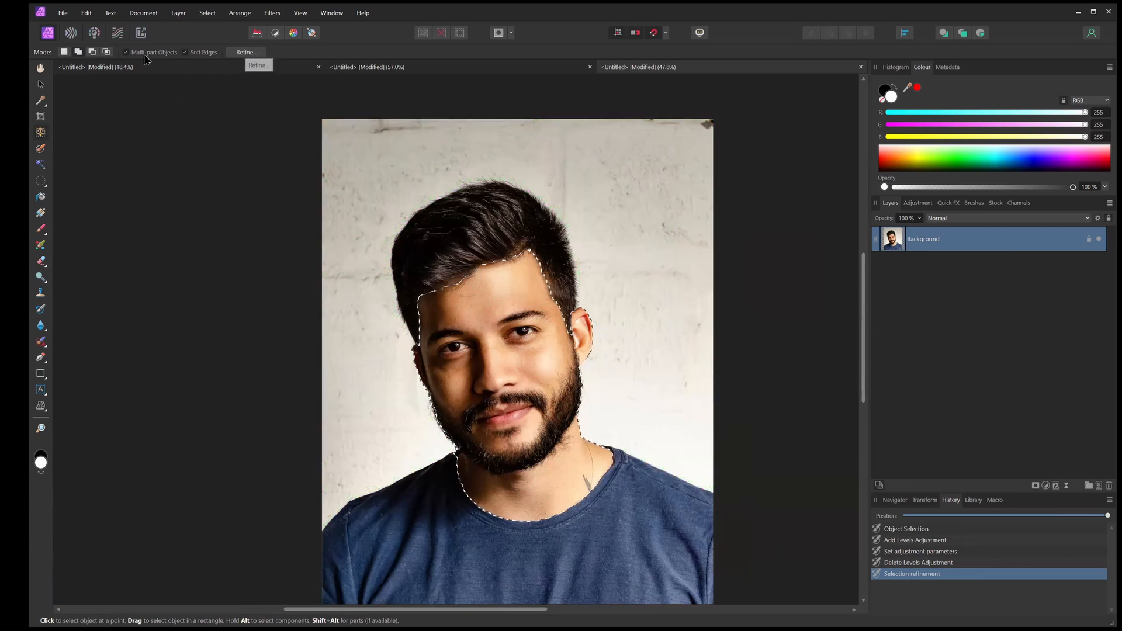
# Clear the refined skin selection and select the whole man with the Object Selection tool
pyautogui.click(436, 36)
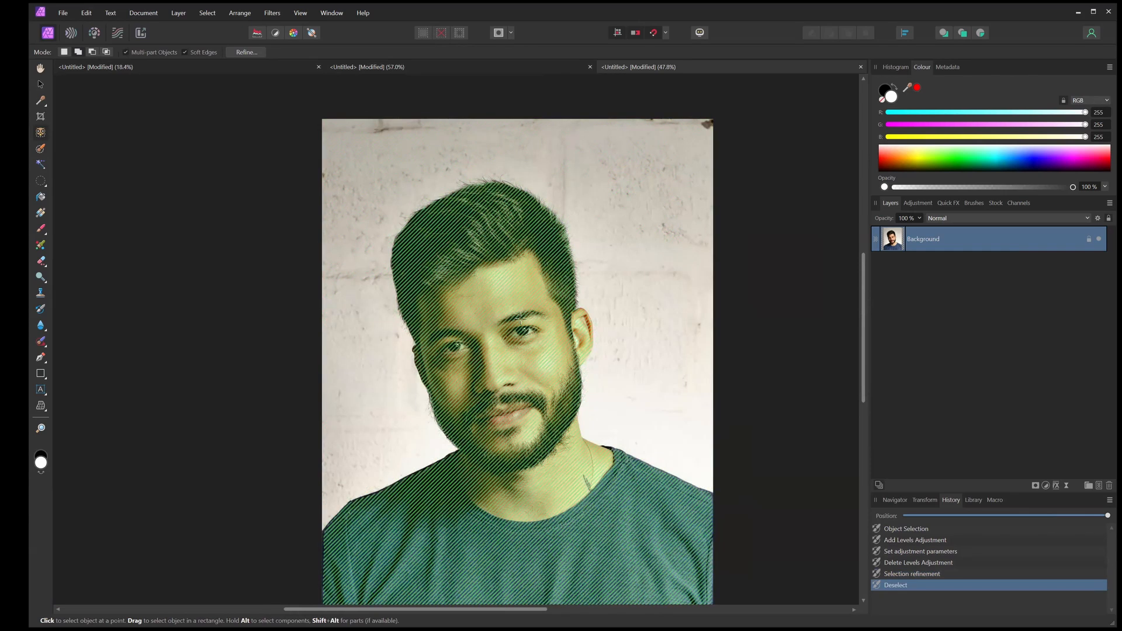
pyautogui.scroll(5, 536, 333)
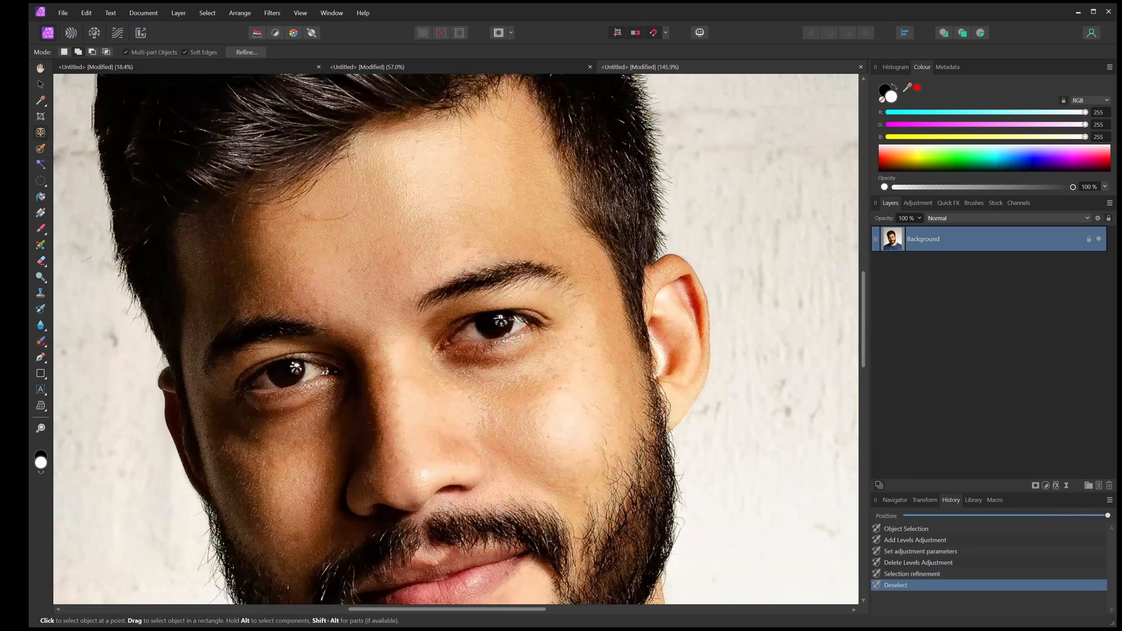
pyautogui.click(500, 319)
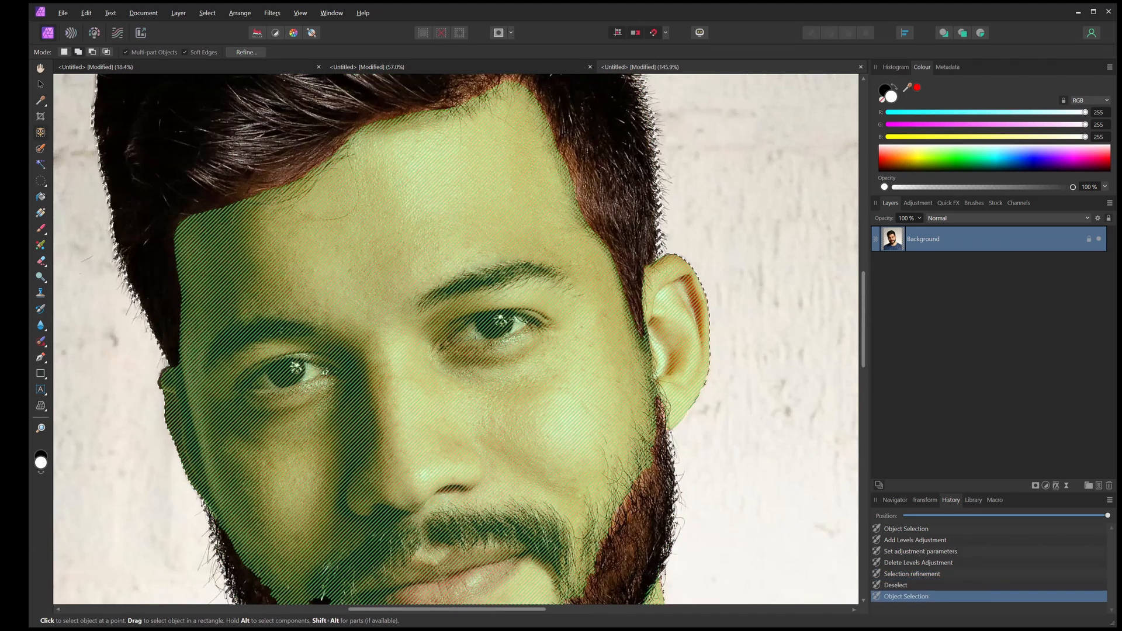
pyautogui.scroll(-1, 431, 371)
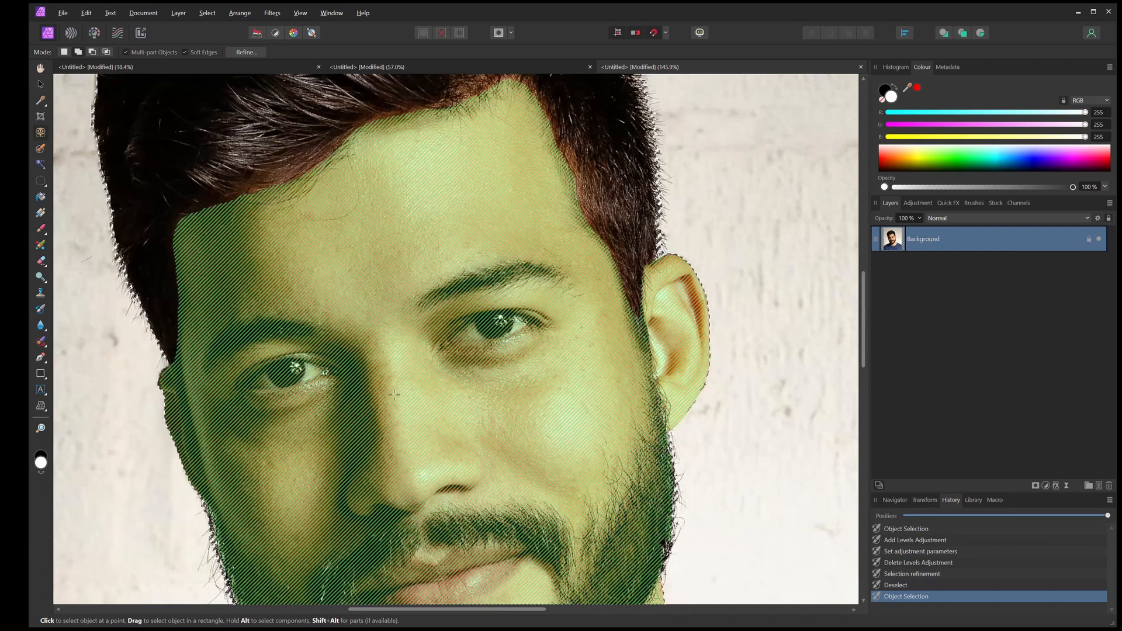
# Clear the layer selection in the blue car document and switch to the eagle photo
pyautogui.scroll(-1, 455, 264)
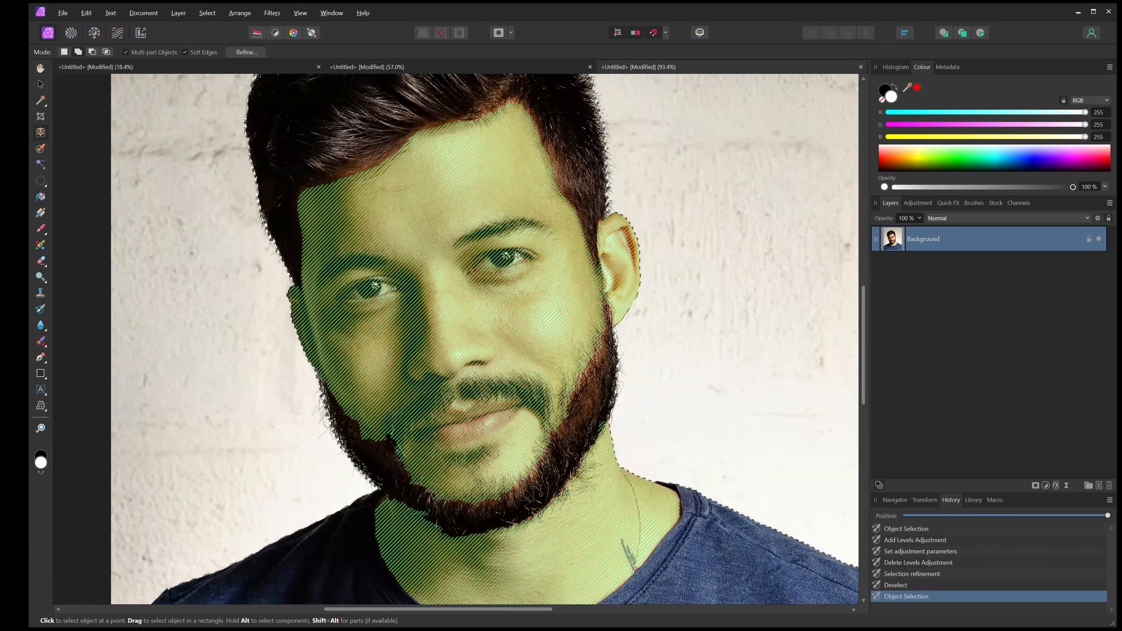
pyautogui.click(518, 253)
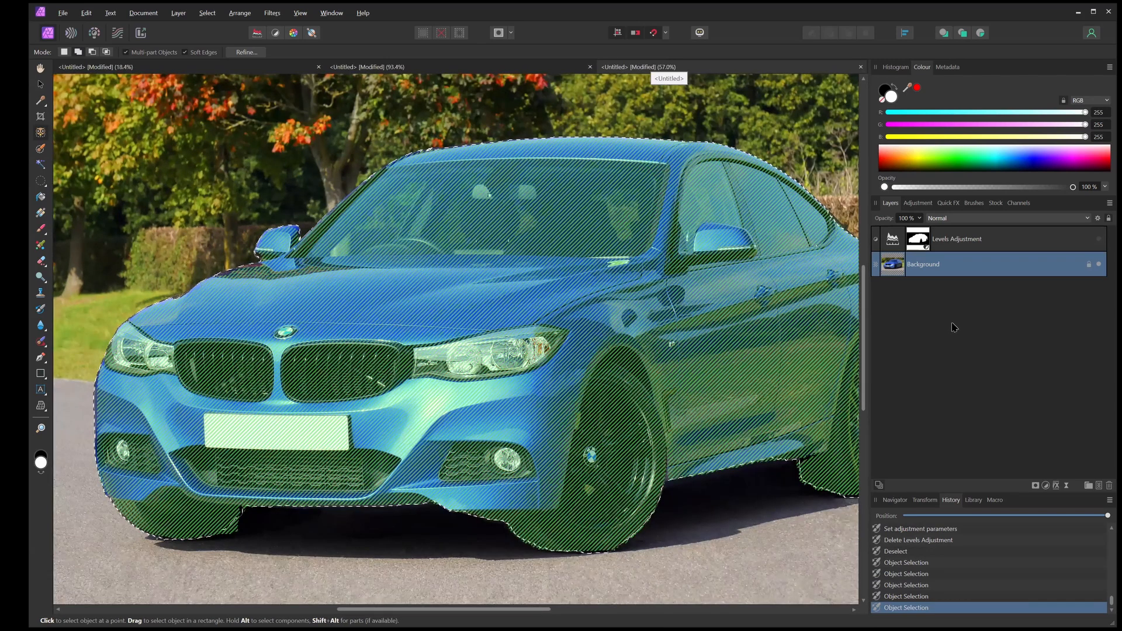
pyautogui.click(949, 323)
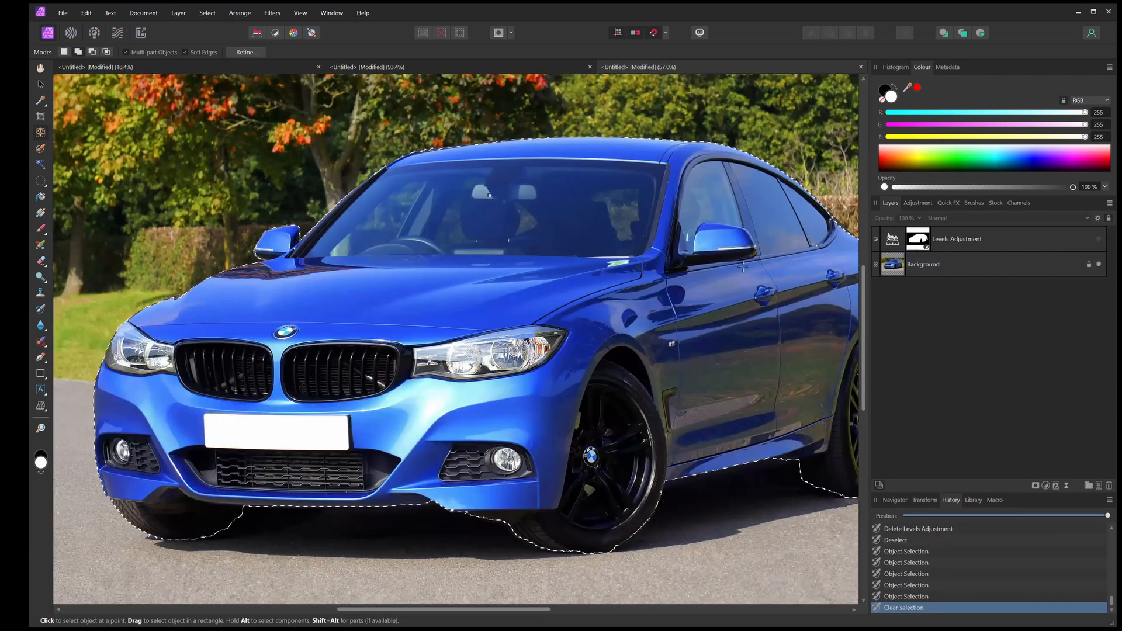
pyautogui.click(191, 69)
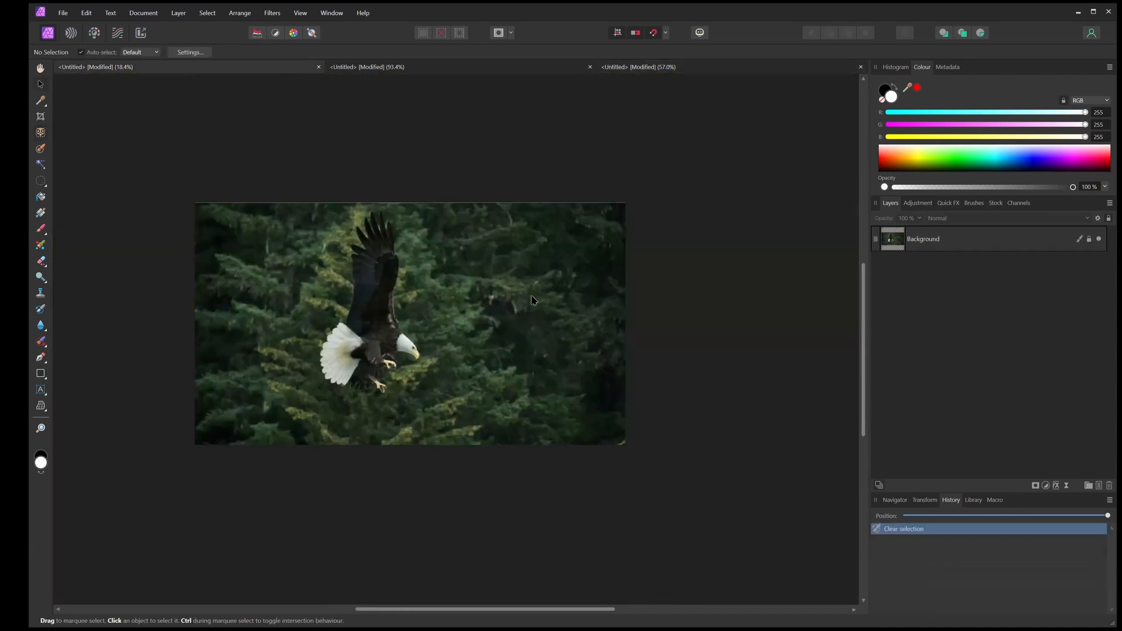
# Alternate between the Object Selection and Selection Brush tools over the eagle photo to compare them
pyautogui.scroll(2, 450, 265)
pyautogui.moveTo(380, 260); pyautogui.dragTo(475, 265)
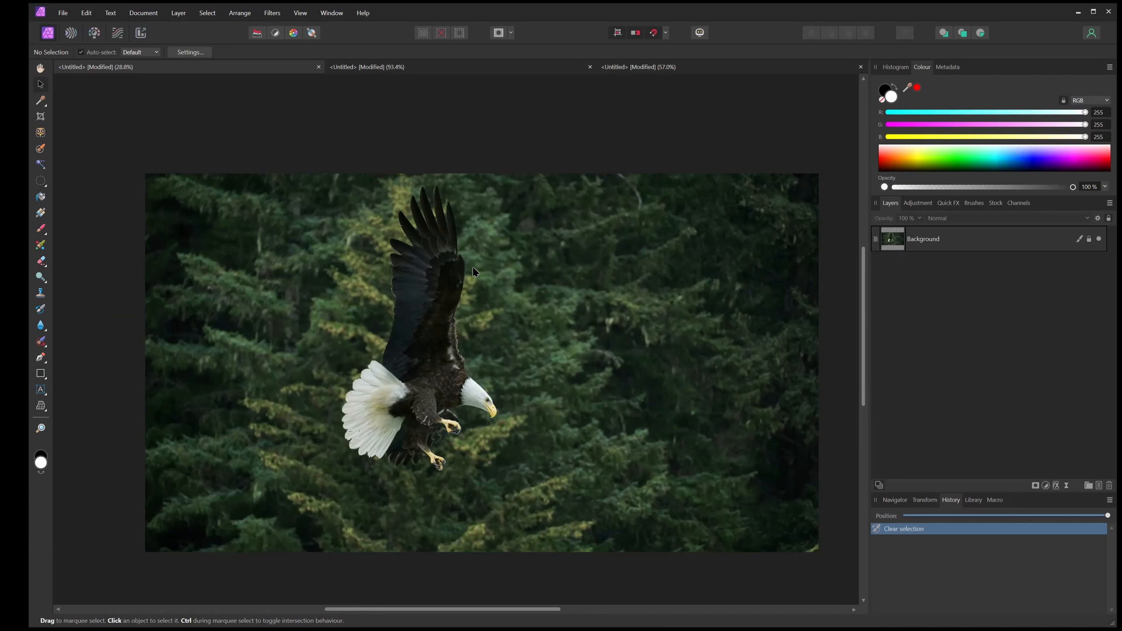
pyautogui.moveTo(482, 299); pyautogui.dragTo(489, 306)
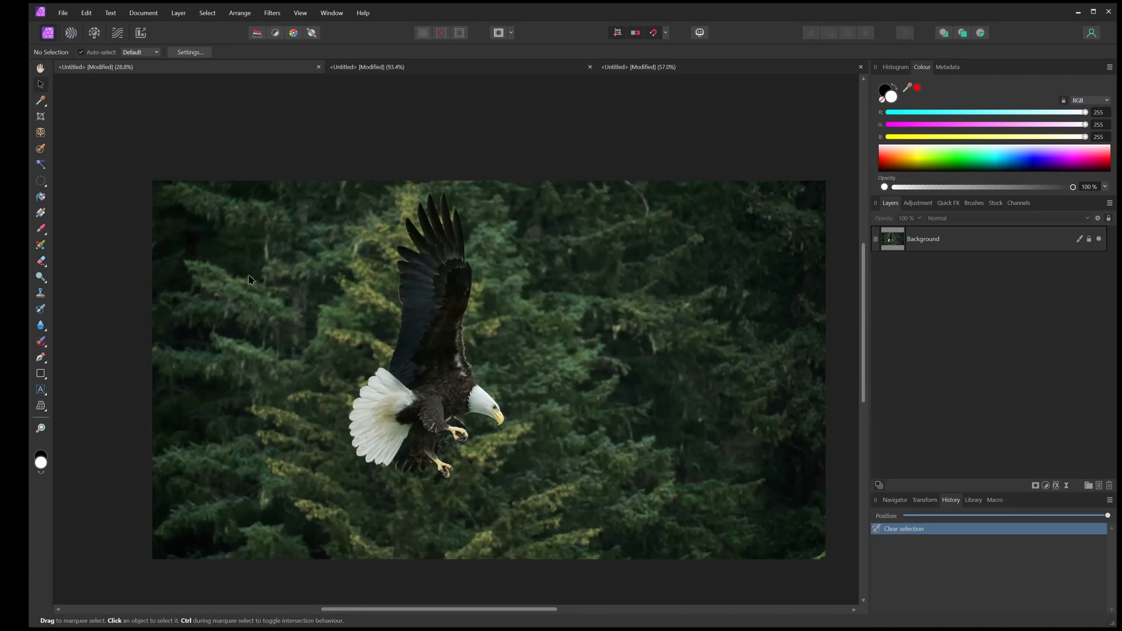
pyautogui.click(42, 134)
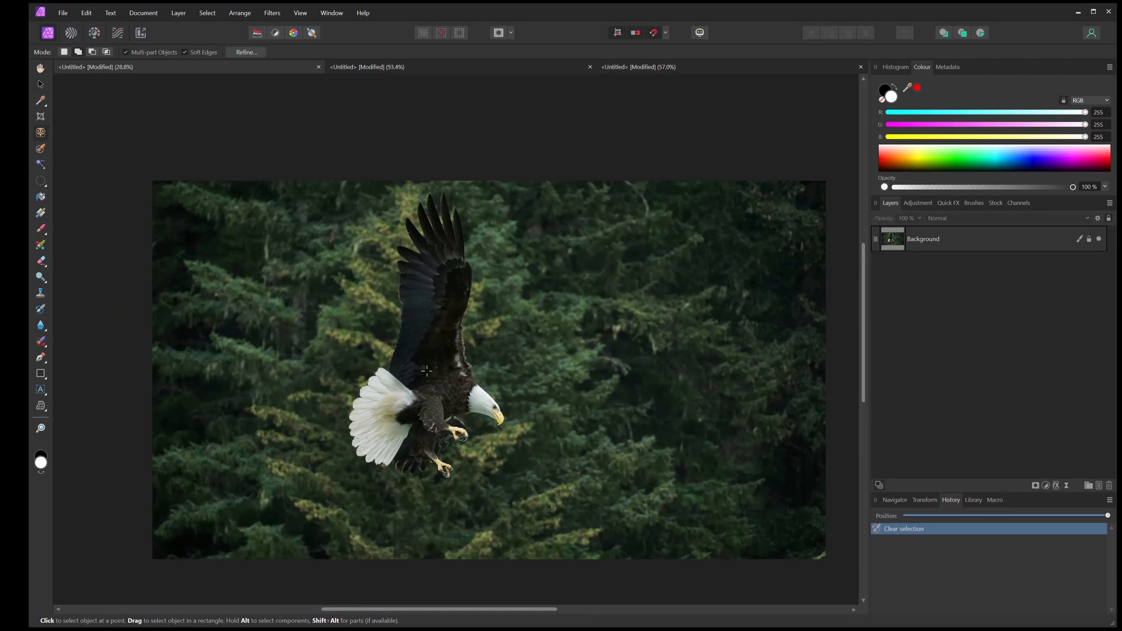
pyautogui.scroll(-2, 430, 380)
pyautogui.scroll(5, 426, 371)
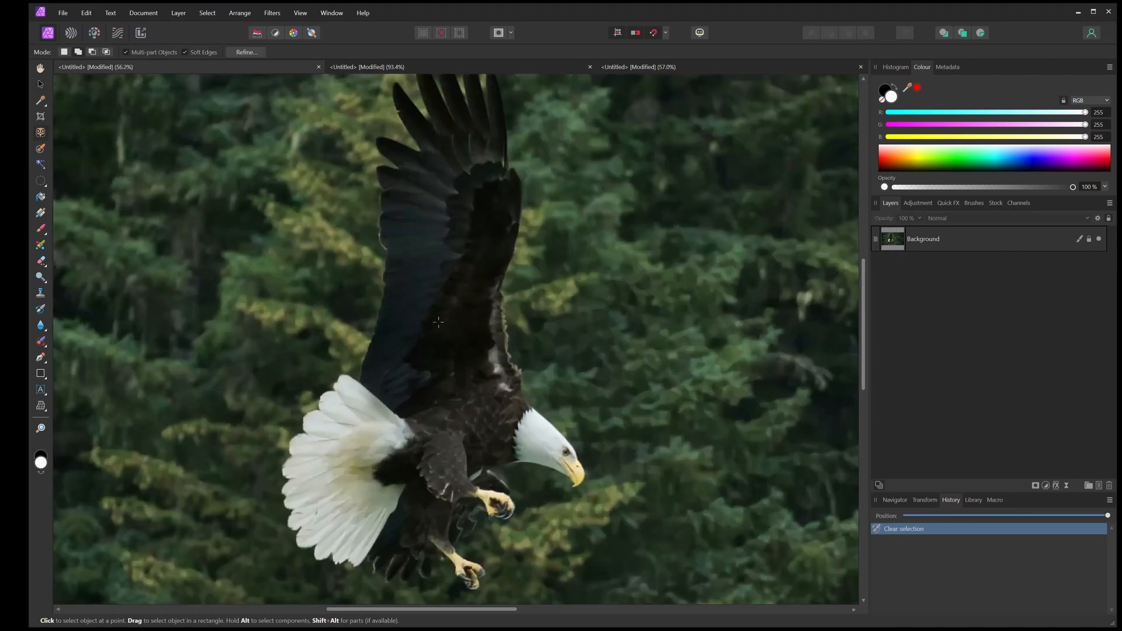
pyautogui.scroll(-1, 424, 305)
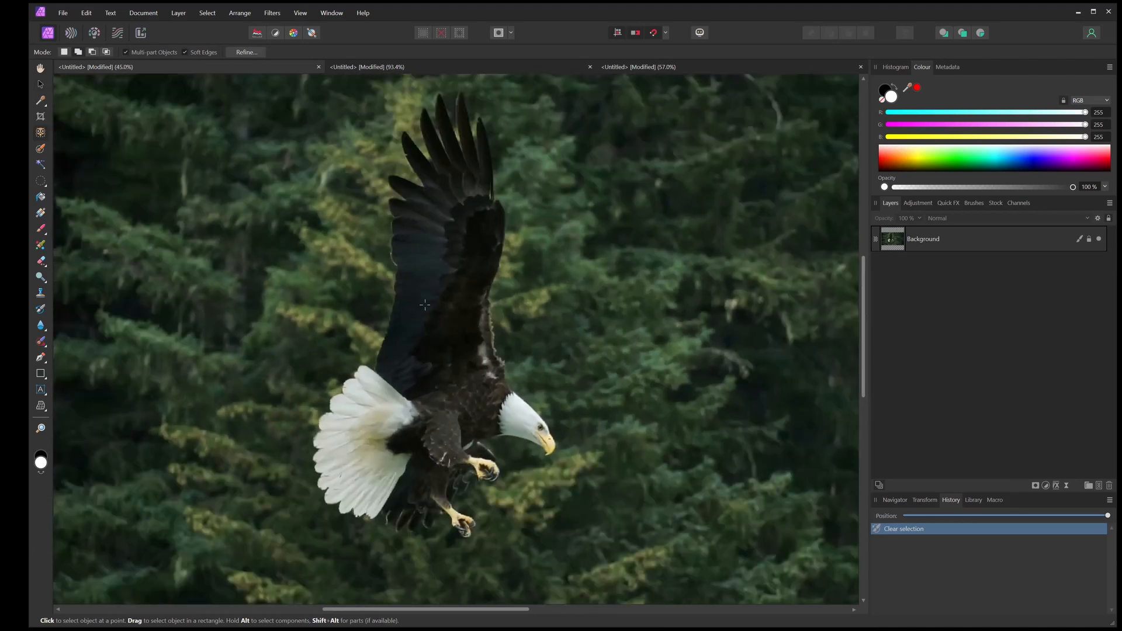
pyautogui.click(40, 137)
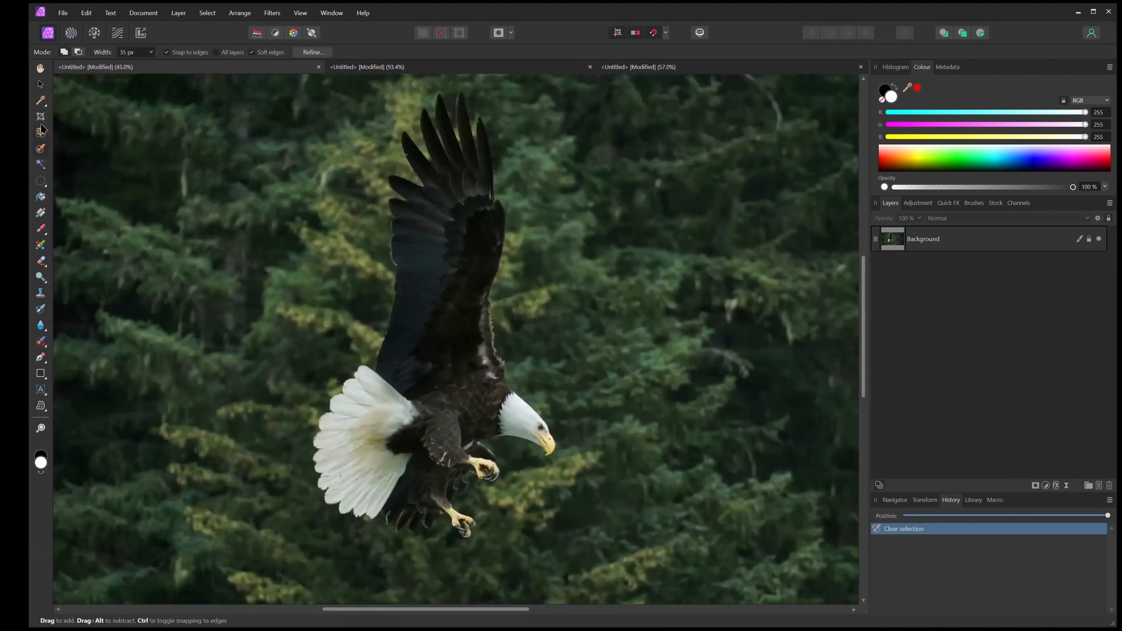
pyautogui.click(41, 132)
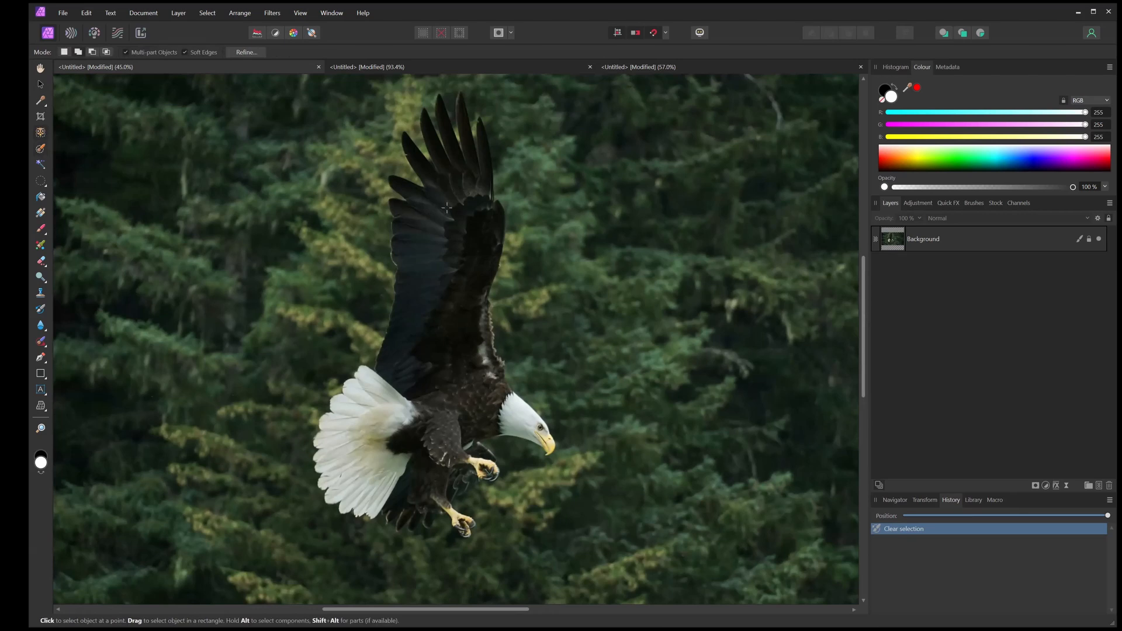
pyautogui.click(43, 150)
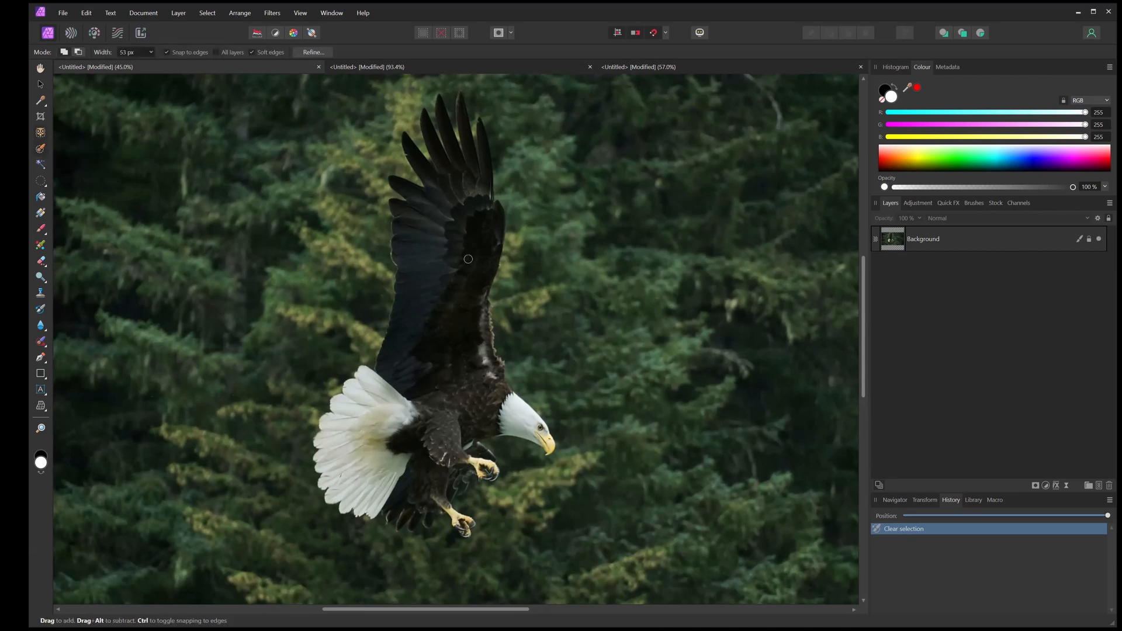
pyautogui.click(43, 133)
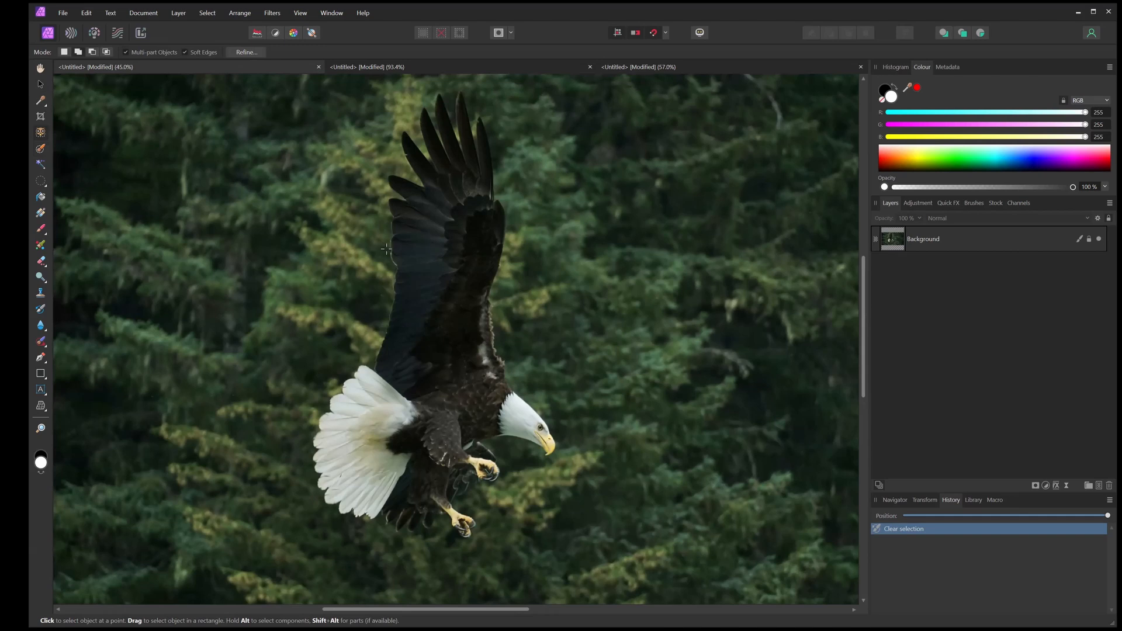
# Select the eagle's wing, body and tail with a 216 px Selection Brush, and brush over its head and beak with a smaller width
pyautogui.click(42, 148)
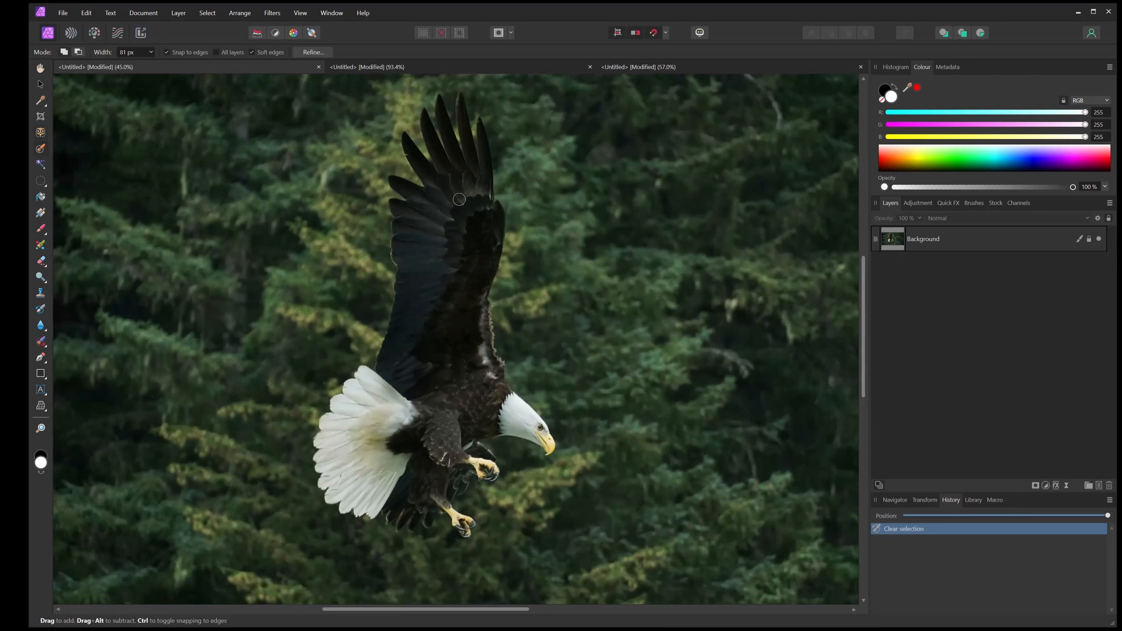
pyautogui.moveTo(450, 206)
pyautogui.mouseDown()
pyautogui.moveTo(429, 403)
pyautogui.moveTo(354, 377)
pyautogui.moveTo(385, 462)
pyautogui.moveTo(409, 485)
pyautogui.moveTo(468, 467)
pyautogui.moveTo(462, 392)
pyautogui.moveTo(523, 412)
pyautogui.moveTo(474, 316)
pyautogui.moveTo(469, 334)
pyautogui.moveTo(464, 193)
pyautogui.moveTo(380, 234)
pyautogui.moveTo(461, 186)
pyautogui.moveTo(450, 205)
pyautogui.mouseUp()
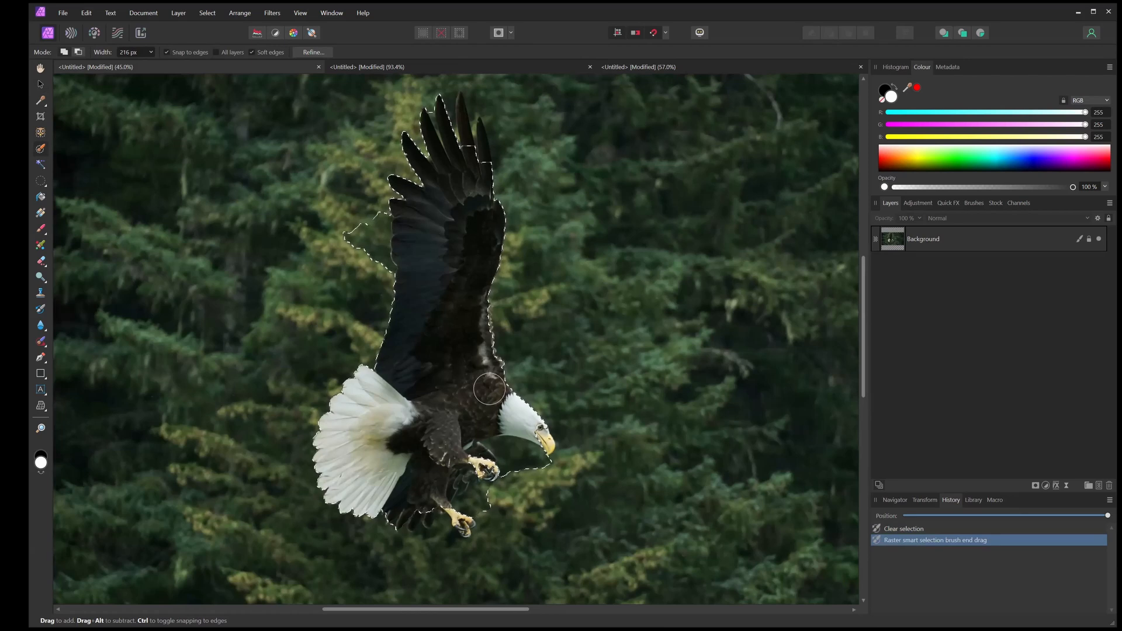
pyautogui.scroll(5, 490, 388)
pyautogui.press('[')
pyautogui.press('[')
pyautogui.moveTo(543, 373); pyautogui.dragTo(592, 450)
# Set the Selection Brush width to 50 px and subtract the forest spill beneath the eagle's head and beak from the selection
pyautogui.press('[')
pyautogui.press('[')
pyautogui.press('[')
pyautogui.press('[')
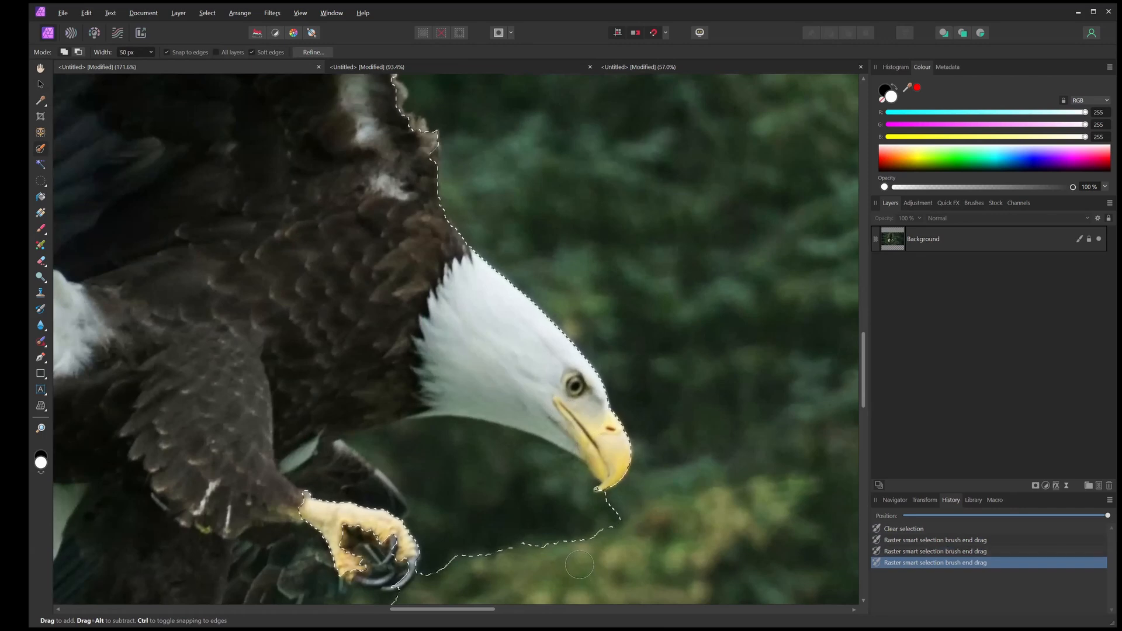
pyautogui.moveTo(579, 565); pyautogui.dragTo(587, 570)
pyautogui.moveTo(417, 462)
pyautogui.mouseDown()
pyautogui.moveTo(382, 447)
pyautogui.moveTo(423, 459)
pyautogui.moveTo(445, 489)
pyautogui.mouseUp()
pyautogui.hotkey('ctrl', '0')
pyautogui.scroll(1, 442, 590)
pyautogui.moveTo(442, 590); pyautogui.dragTo(575, 450)
pyautogui.moveTo(506, 410)
pyautogui.mouseDown()
pyautogui.moveTo(461, 365)
pyautogui.moveTo(474, 385)
pyautogui.moveTo(527, 352)
pyautogui.mouseUp()
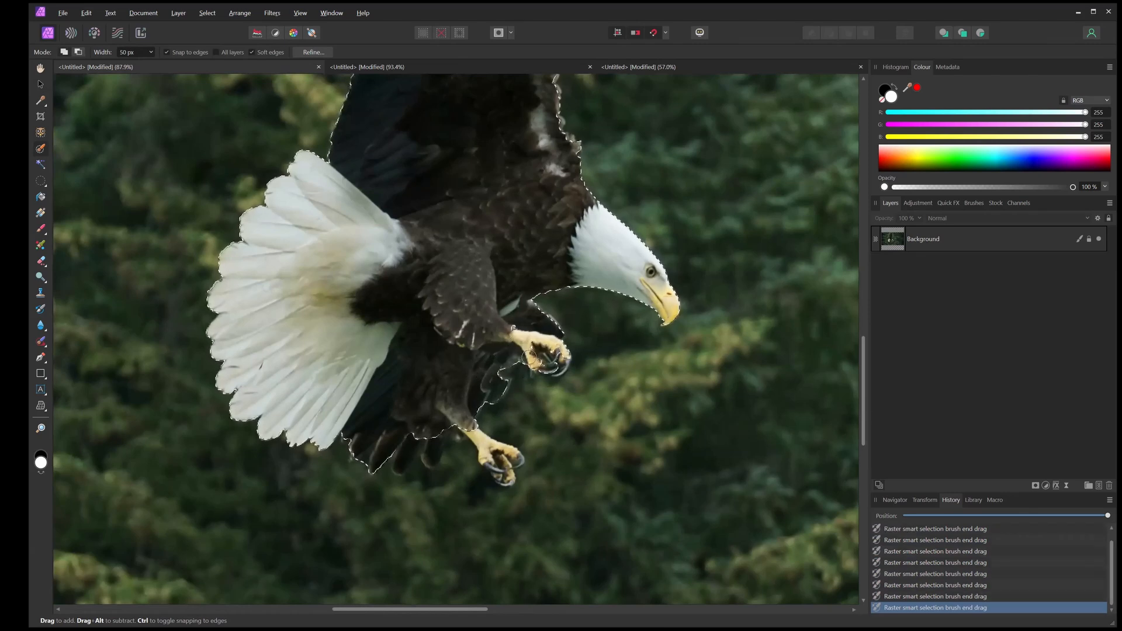
# Set the Selection Brush width to 16 px and add the eagle's lower foot and talons to the selection
pyautogui.scroll(4, 492, 441)
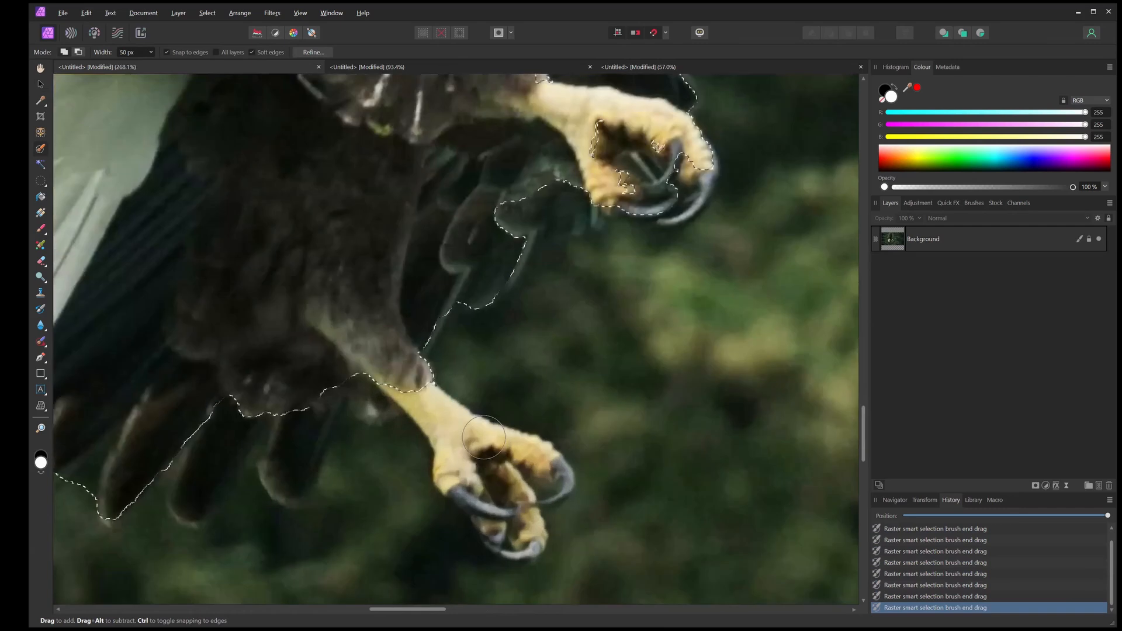
pyautogui.press(']')
pyautogui.press(']')
pyautogui.press(']')
pyautogui.press('[')
pyautogui.press('[')
pyautogui.press('[')
pyautogui.press('[')
pyautogui.press('[')
pyautogui.press('[')
pyautogui.press('[')
pyautogui.press('[')
pyautogui.moveTo(416, 386)
pyautogui.mouseDown()
pyautogui.moveTo(464, 426)
pyautogui.moveTo(519, 454)
pyautogui.moveTo(523, 471)
pyautogui.moveTo(508, 472)
pyautogui.moveTo(535, 527)
pyautogui.moveTo(493, 519)
pyautogui.moveTo(446, 474)
pyautogui.moveTo(481, 461)
pyautogui.mouseUp()
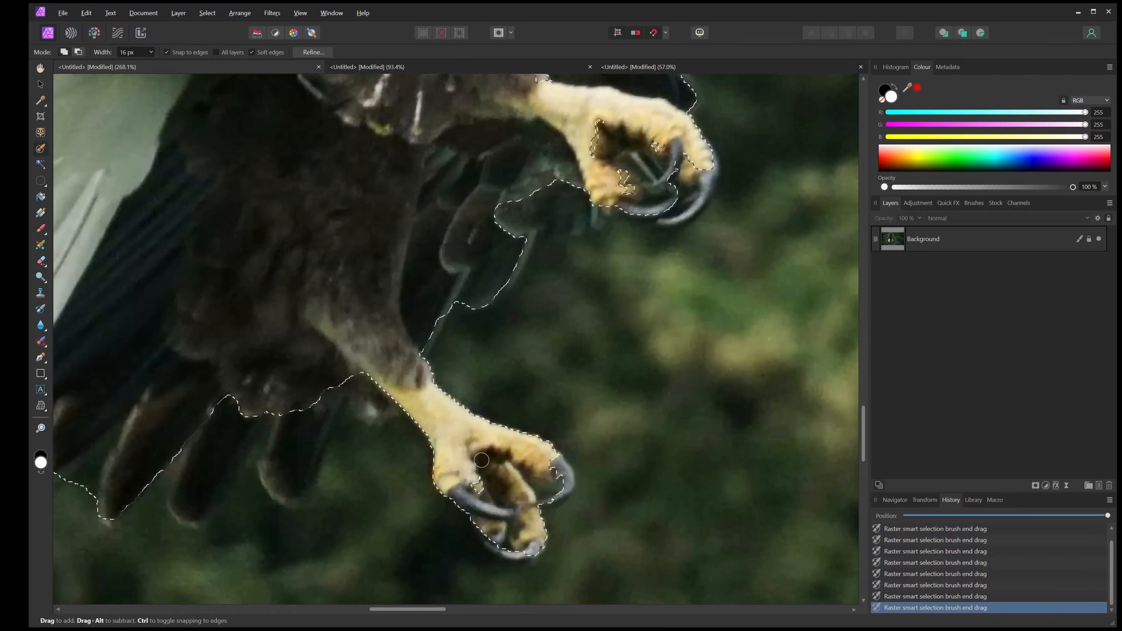
# Try to subtract the forest spill beside the outer edge of the wing with a 2 px Selection Brush
pyautogui.scroll(-1, 476, 416)
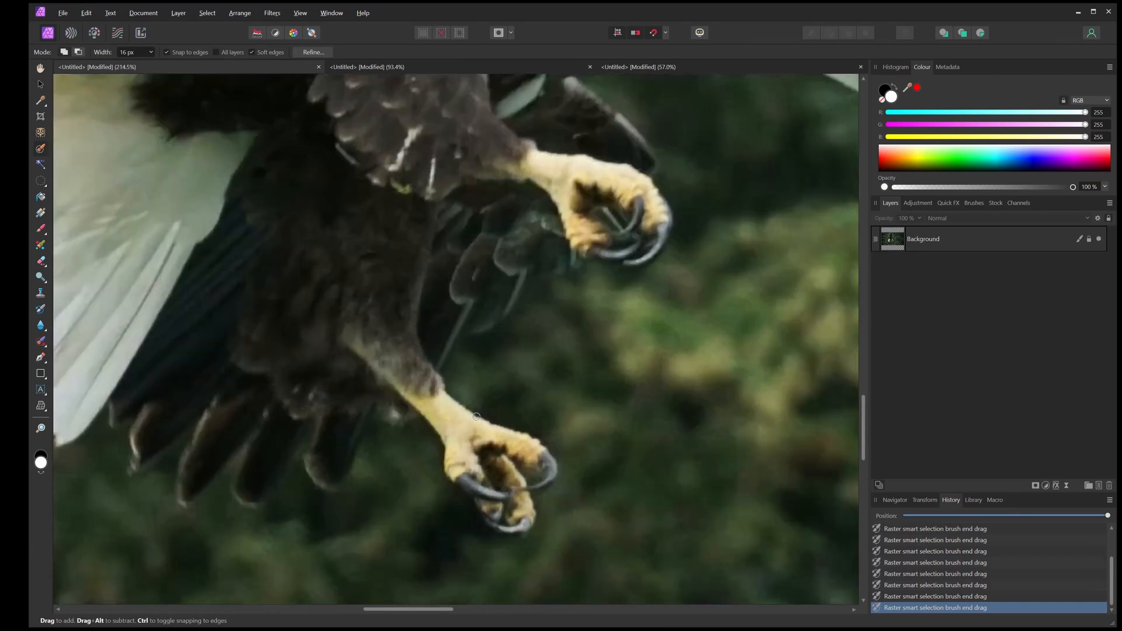
pyautogui.scroll(-8, 476, 416)
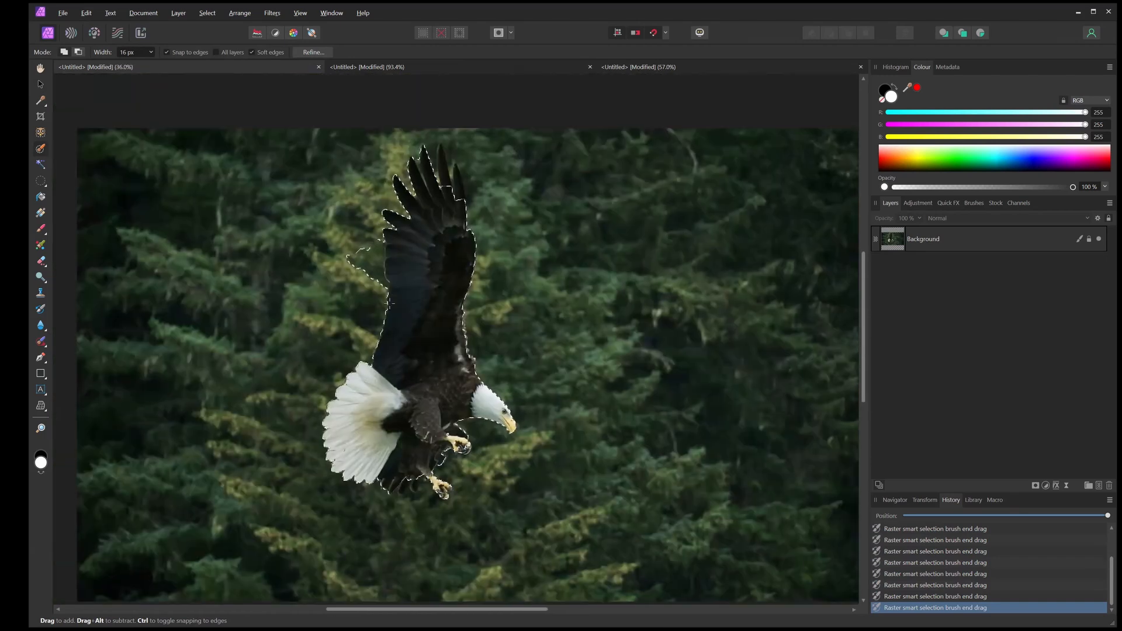
pyautogui.press('[')
pyautogui.press('[')
pyautogui.press('[')
pyautogui.press('[')
pyautogui.press('[')
pyautogui.press('[')
pyautogui.press('[')
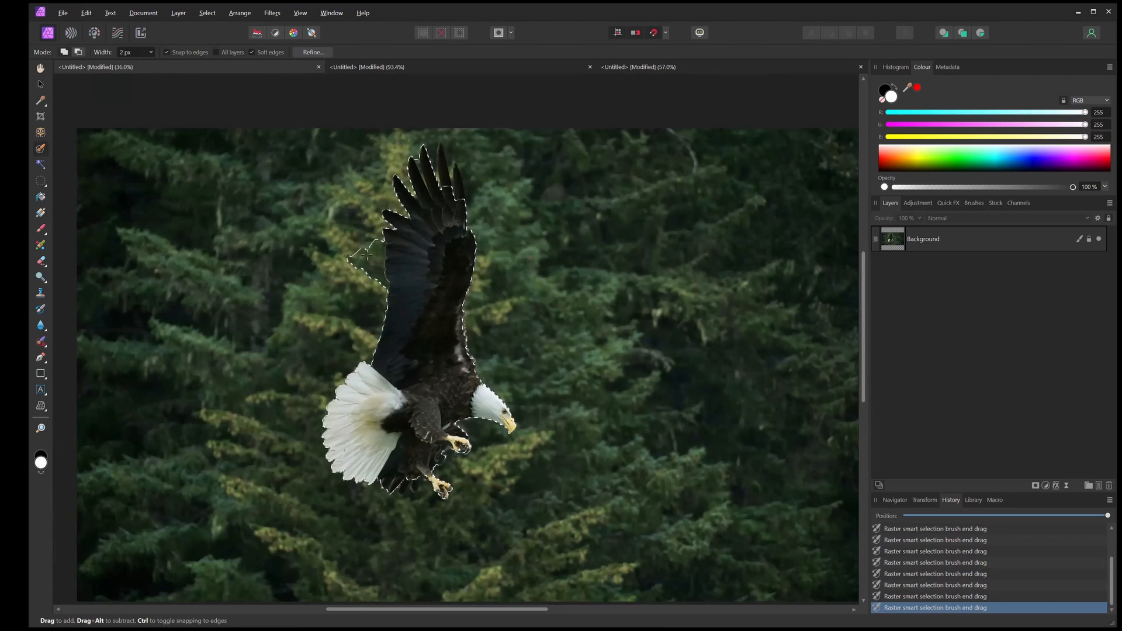
pyautogui.press('alt')
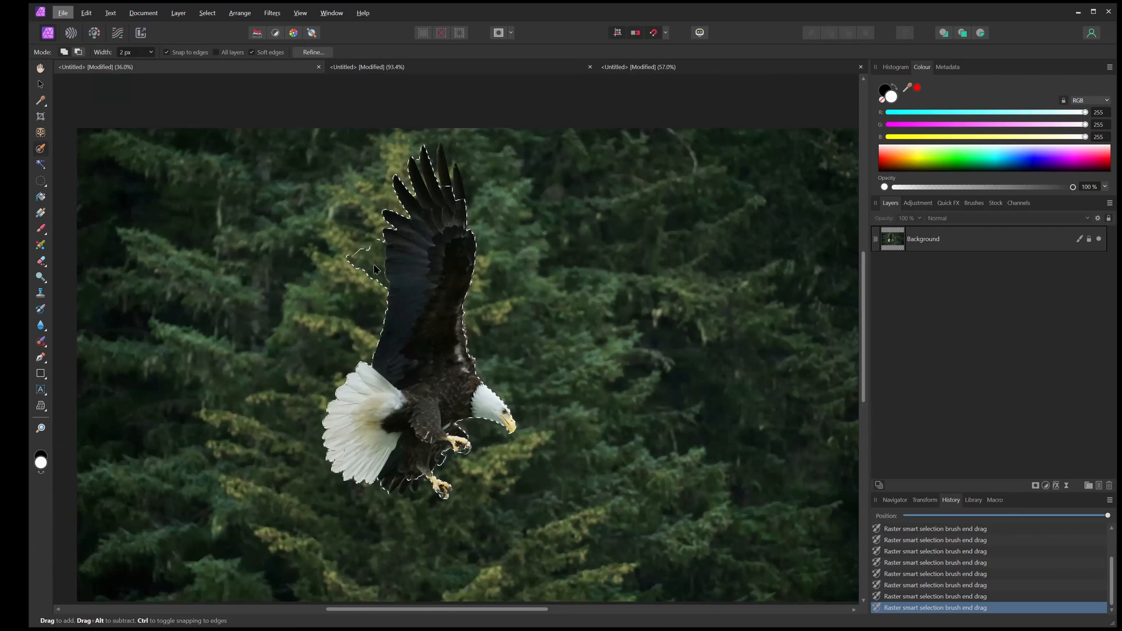
pyautogui.scroll(-4, 366, 270)
pyautogui.scroll(7, 362, 271)
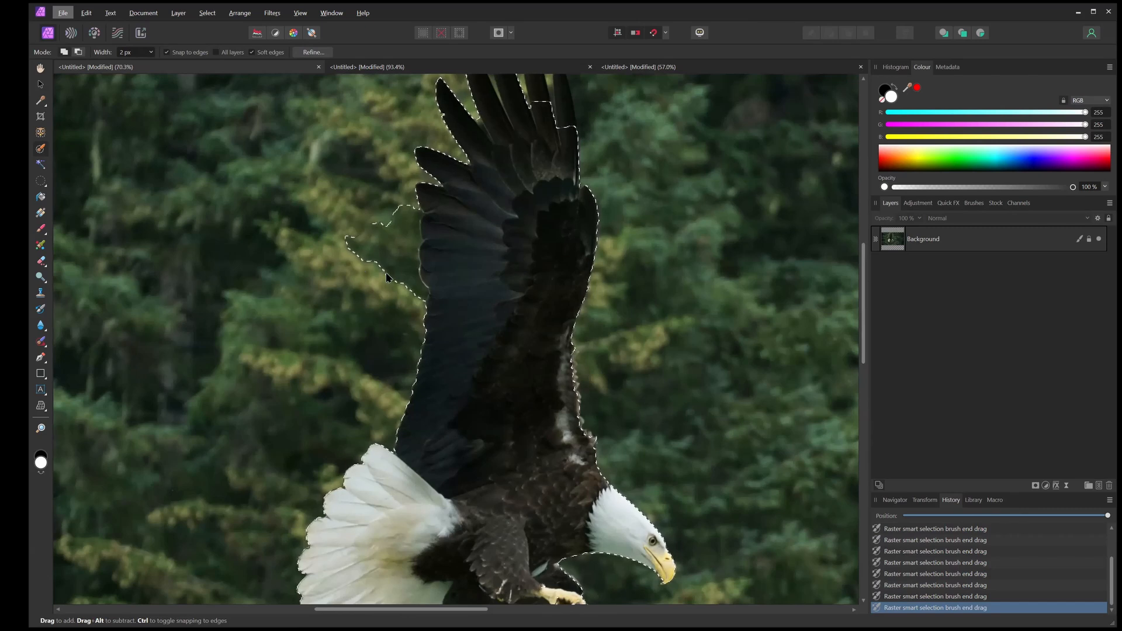
pyautogui.moveTo(384, 240); pyautogui.dragTo(398, 289)
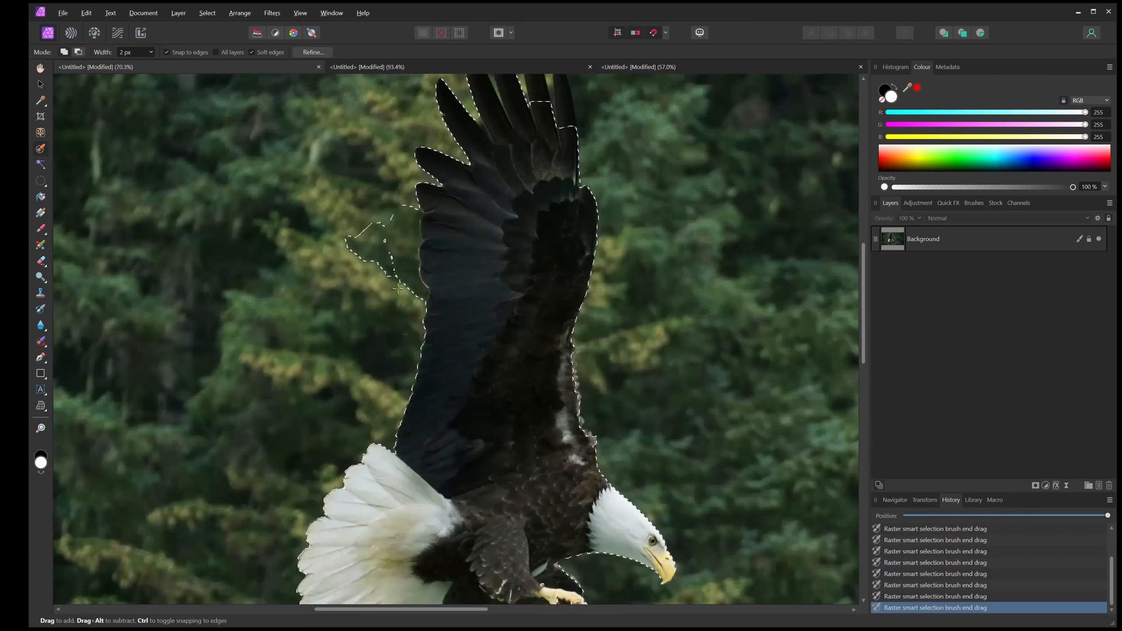
# Set the Selection Brush width to 167 px and subtract the forest spill beside the wing from the selection
pyautogui.scroll(2, 398, 289)
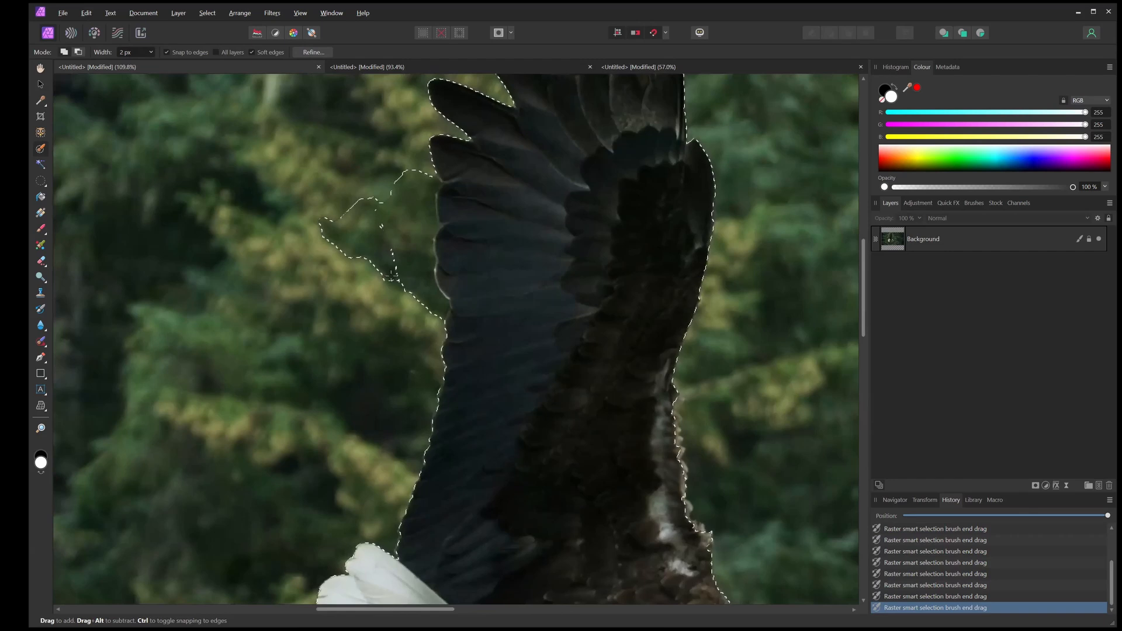
pyautogui.press(']')
pyautogui.press(']')
pyautogui.press(']')
pyautogui.press(']')
pyautogui.press(']')
pyautogui.press(']')
pyautogui.press(']')
pyautogui.press(']')
pyautogui.press(']')
pyautogui.press(']')
pyautogui.press(']')
pyautogui.press(']')
pyautogui.press(']')
pyautogui.press(']')
pyautogui.press(']')
pyautogui.press(']')
pyautogui.press(']')
pyautogui.press(']')
pyautogui.press(']')
pyautogui.press(']')
pyautogui.press(']')
pyautogui.press(']')
pyautogui.press(']')
pyautogui.press(']')
pyautogui.press(']')
pyautogui.press(']')
pyautogui.press(']')
pyautogui.moveTo(389, 274)
pyautogui.mouseDown()
pyautogui.moveTo(368, 225)
pyautogui.moveTo(374, 260)
pyautogui.moveTo(400, 277)
pyautogui.moveTo(395, 299)
pyautogui.mouseUp()
pyautogui.scroll(-4, 599, 284)
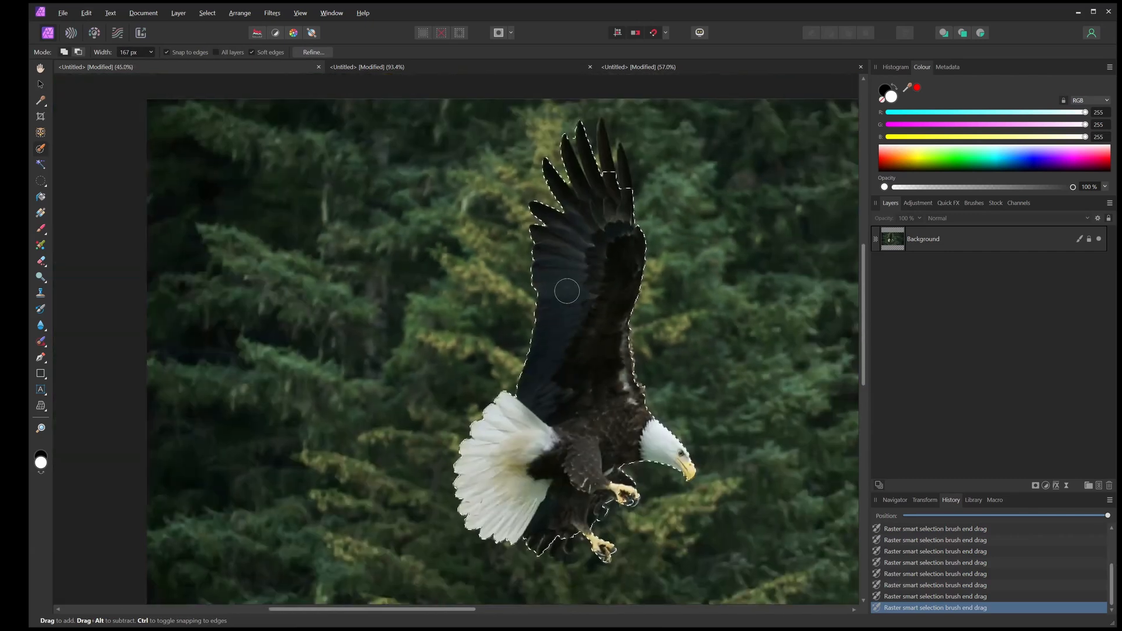
# Start refining the eagle selection and brush the missing tips of the two wing feathers nearest the head side as foreground
pyautogui.moveTo(567, 291); pyautogui.dragTo(482, 300)
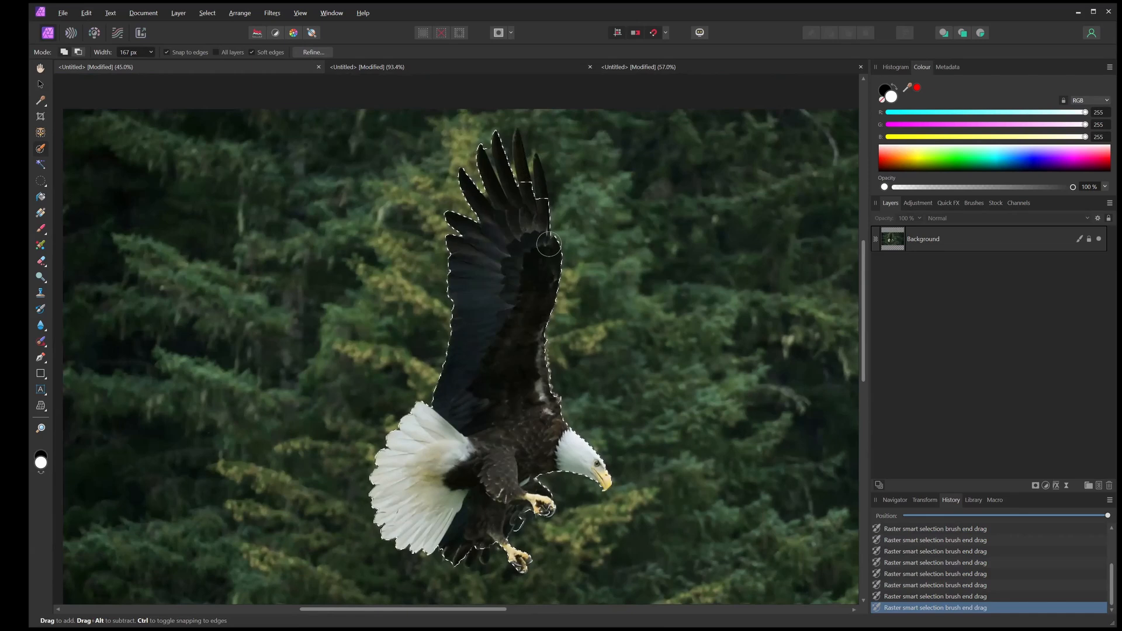
pyautogui.scroll(1, 548, 244)
pyautogui.moveTo(529, 249); pyautogui.dragTo(497, 184)
pyautogui.scroll(-1, 494, 191)
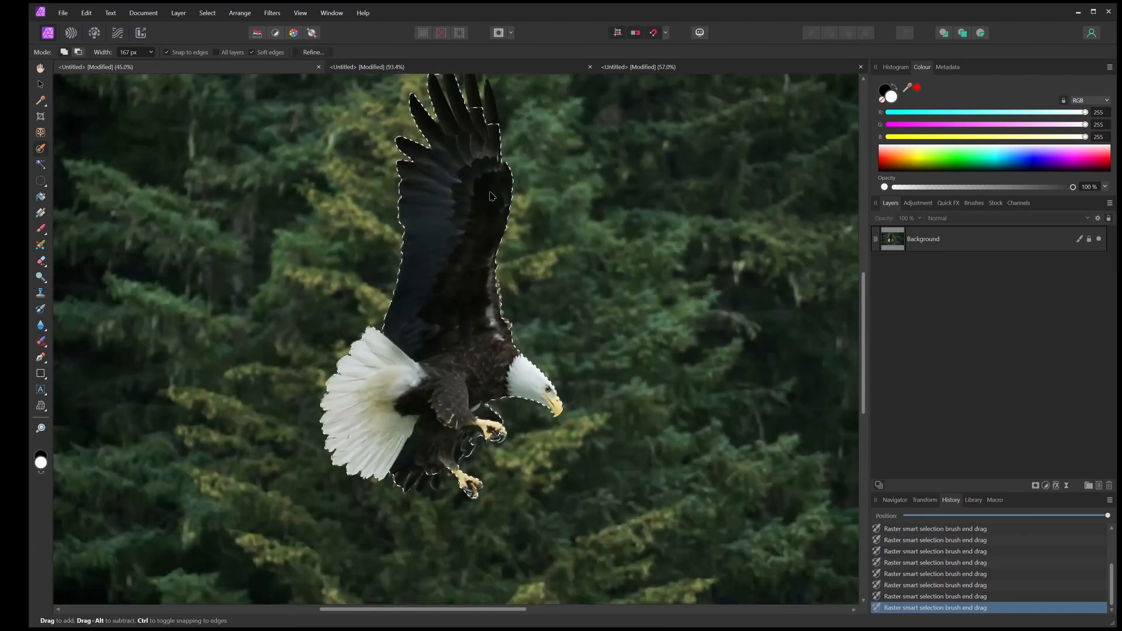
pyautogui.hotkey('ctrl', 'alt', 'r')
pyautogui.scroll(5, 559, 168)
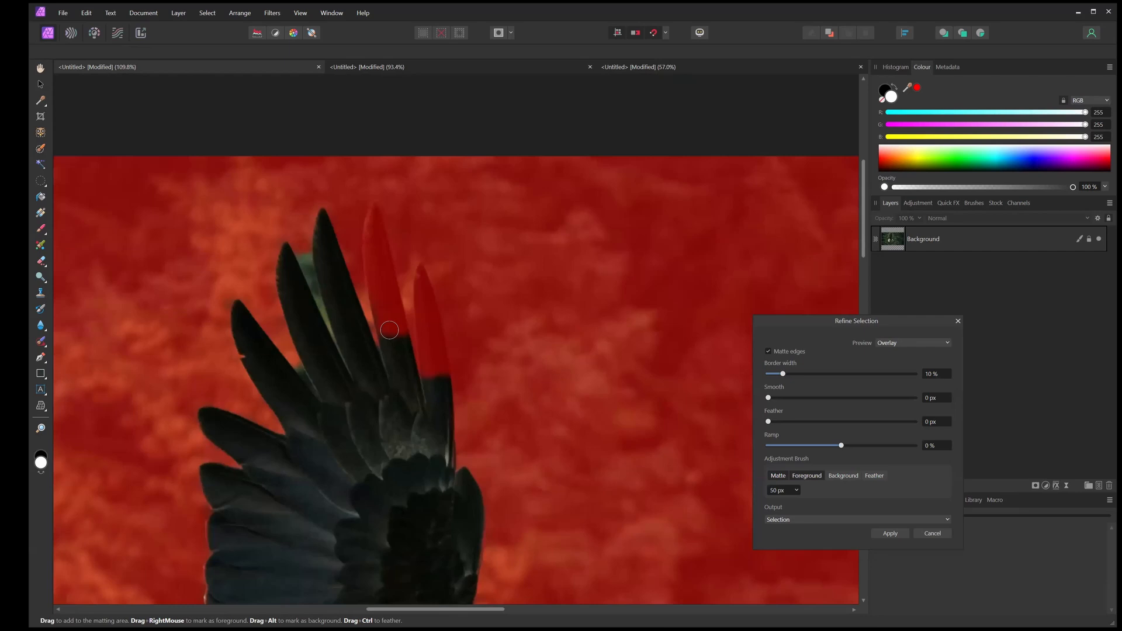
pyautogui.moveTo(389, 330); pyautogui.dragTo(375, 258)
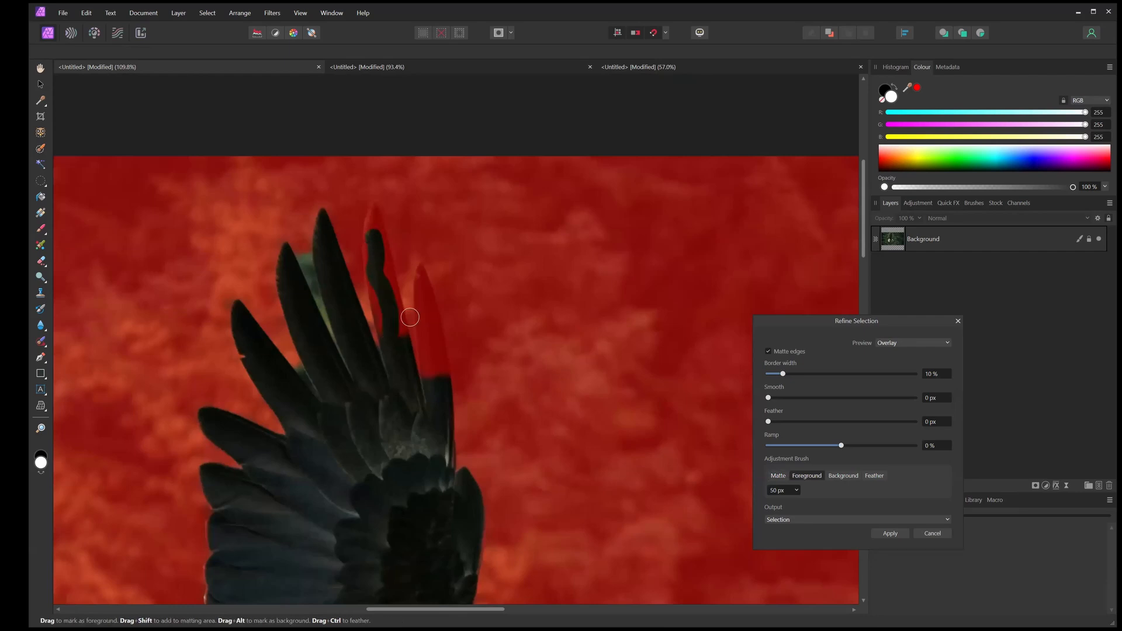
pyautogui.moveTo(431, 371); pyautogui.dragTo(427, 320)
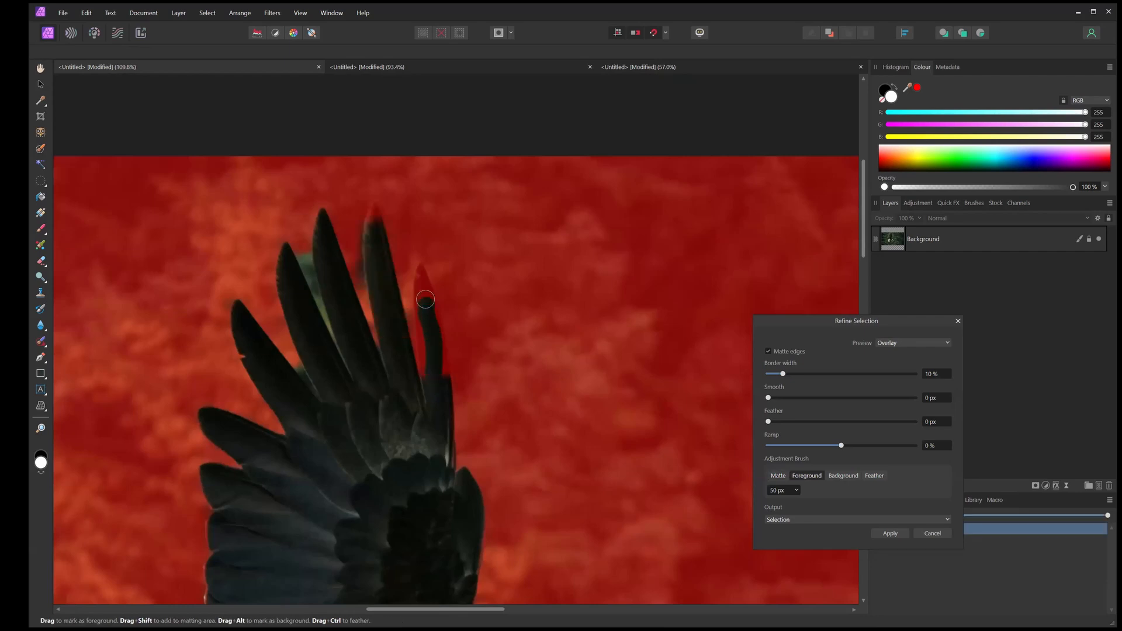
# Apply the refinement to the eagle selection and invert it to select the forest background
pyautogui.scroll(-8, 449, 461)
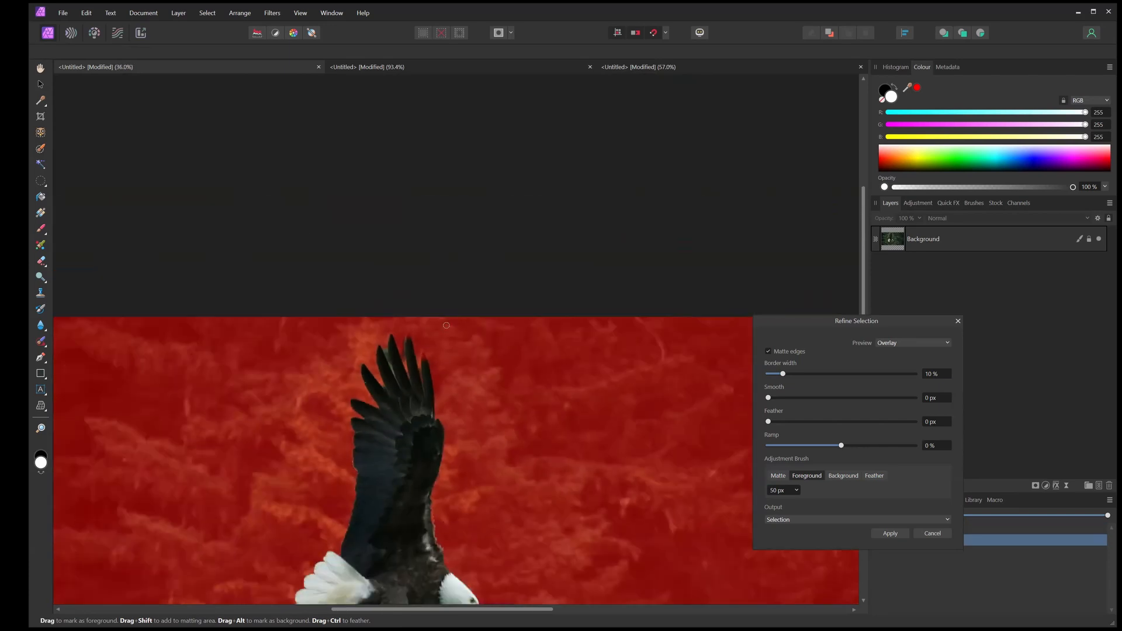
pyautogui.click(887, 533)
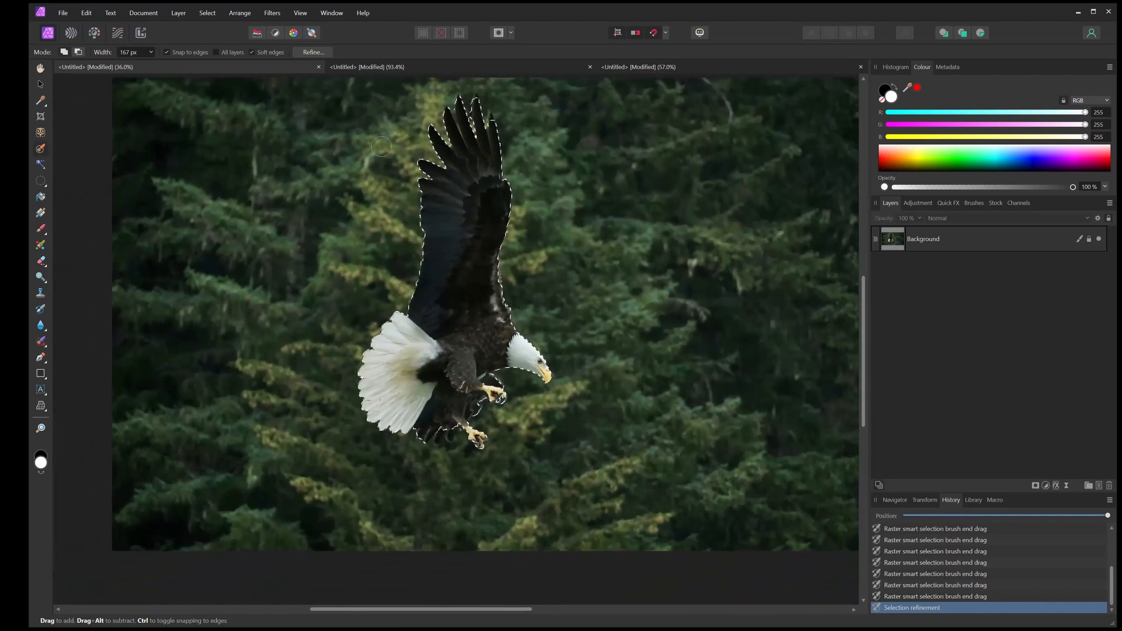
pyautogui.click(460, 33)
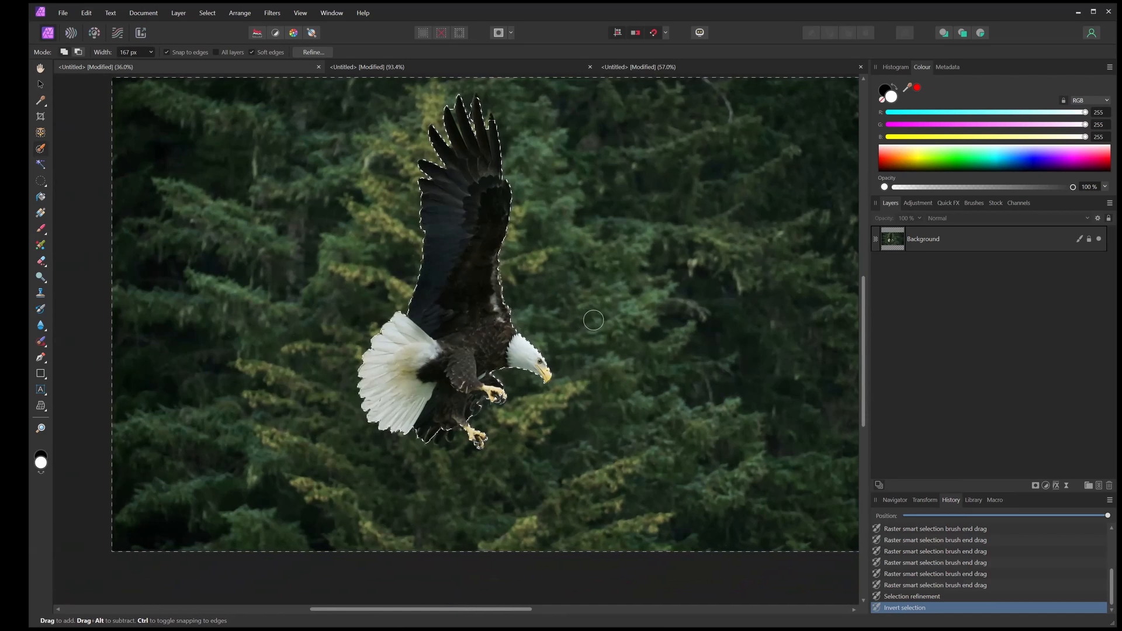
# Add a live Motion Blur to the selected forest with a 100 px radius and Preserve Alpha enabled, and examine the eagle's head edge
pyautogui.click(1064, 485)
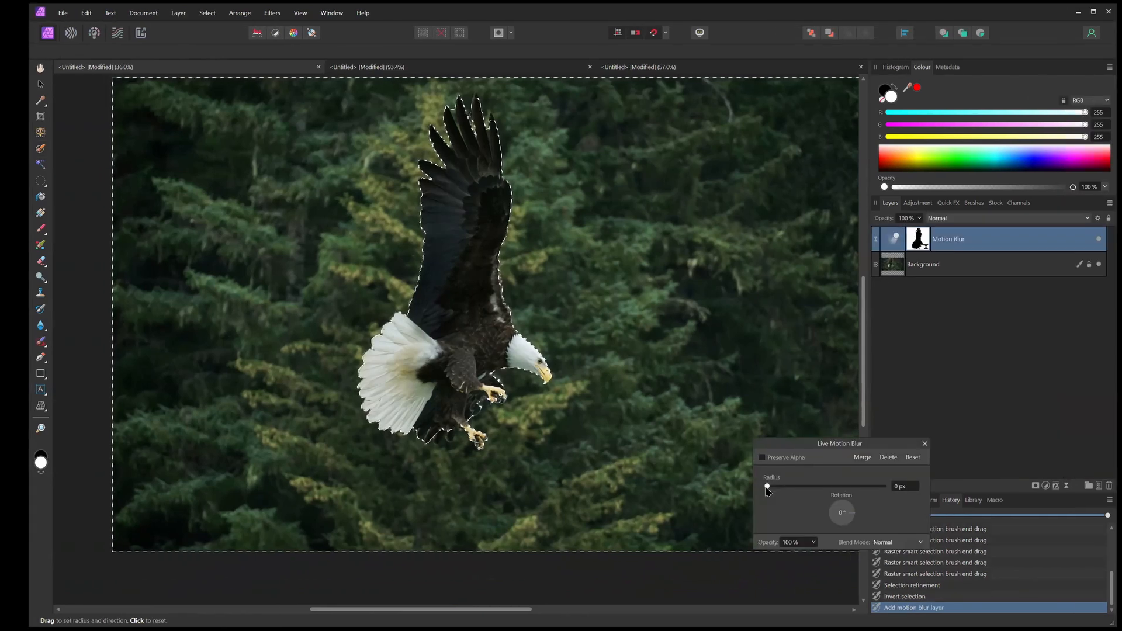
pyautogui.moveTo(739, 489); pyautogui.dragTo(894, 491)
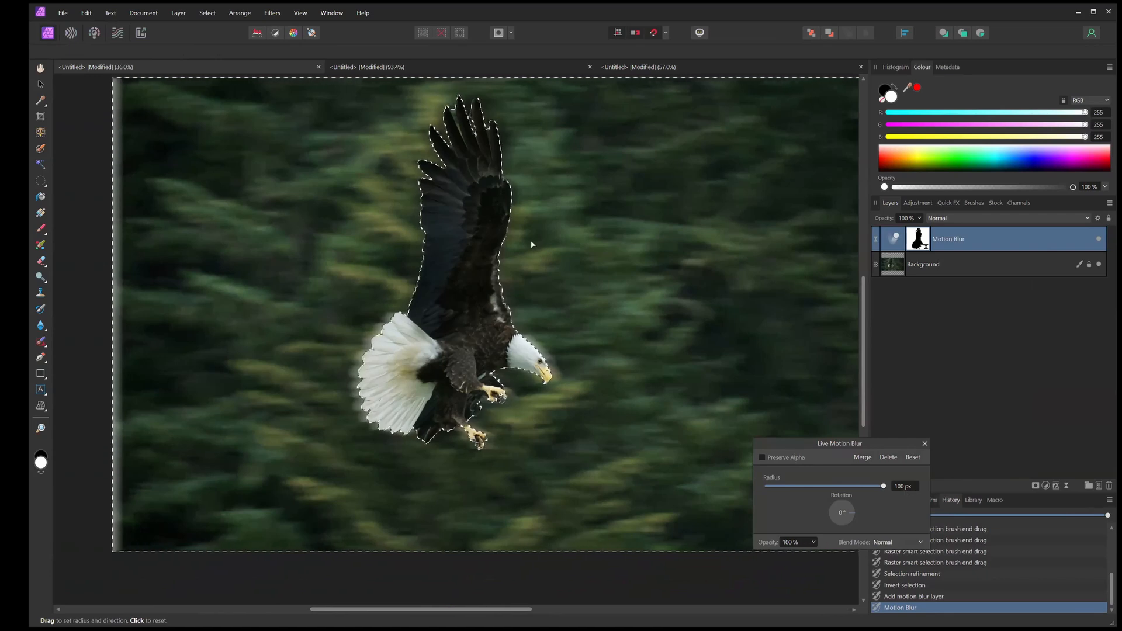
pyautogui.click(761, 457)
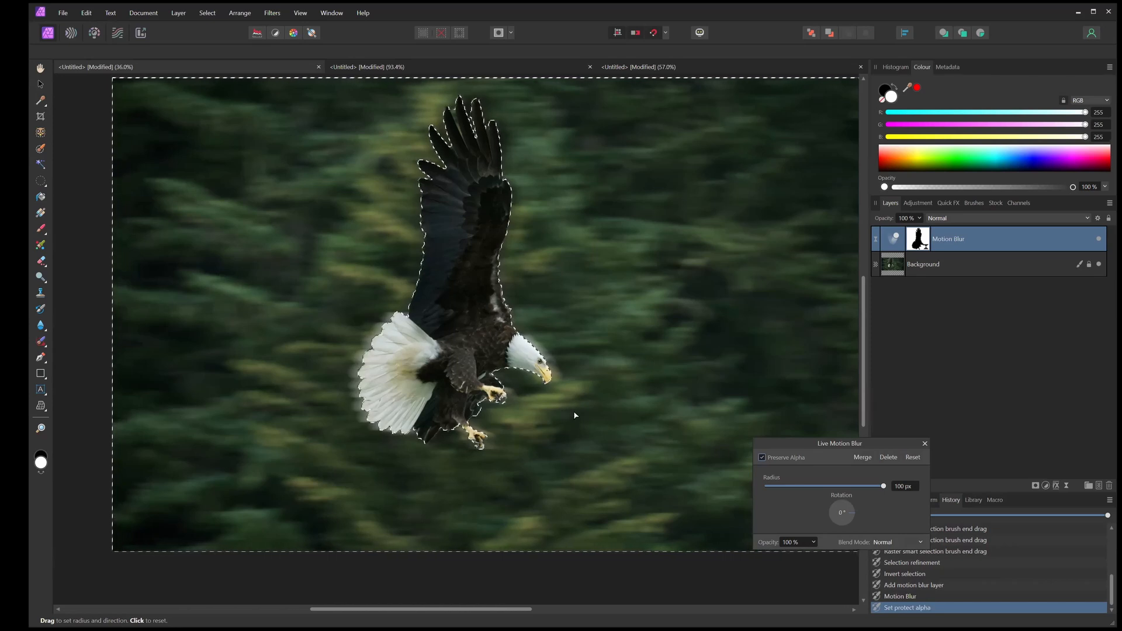
pyautogui.scroll(5, 506, 403)
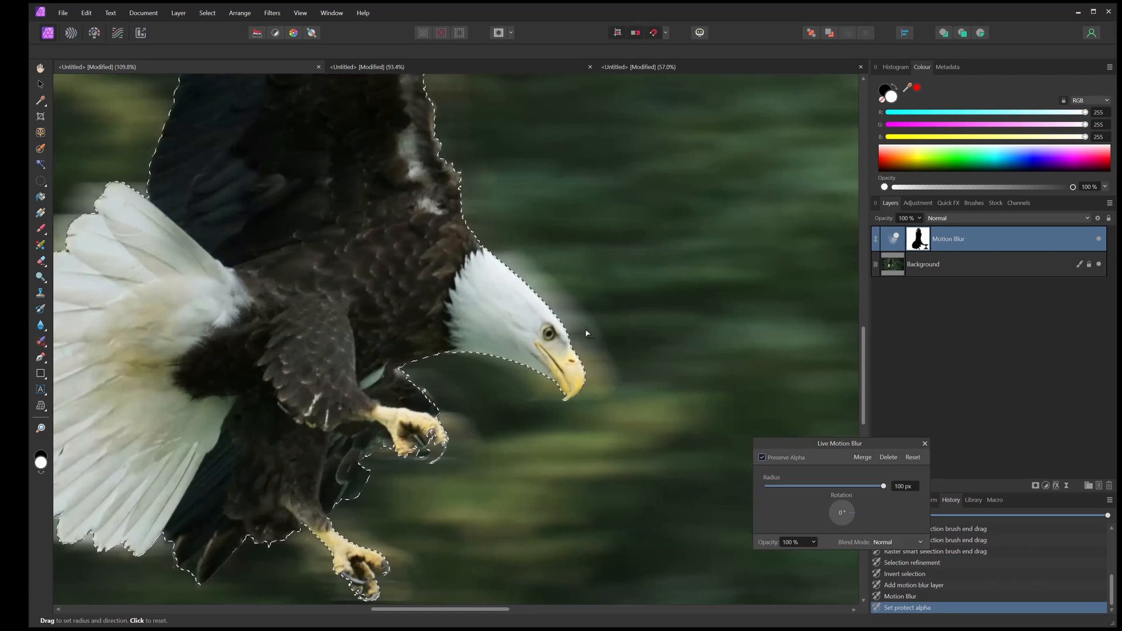
pyautogui.scroll(-4, 587, 350)
pyautogui.scroll(4, 590, 377)
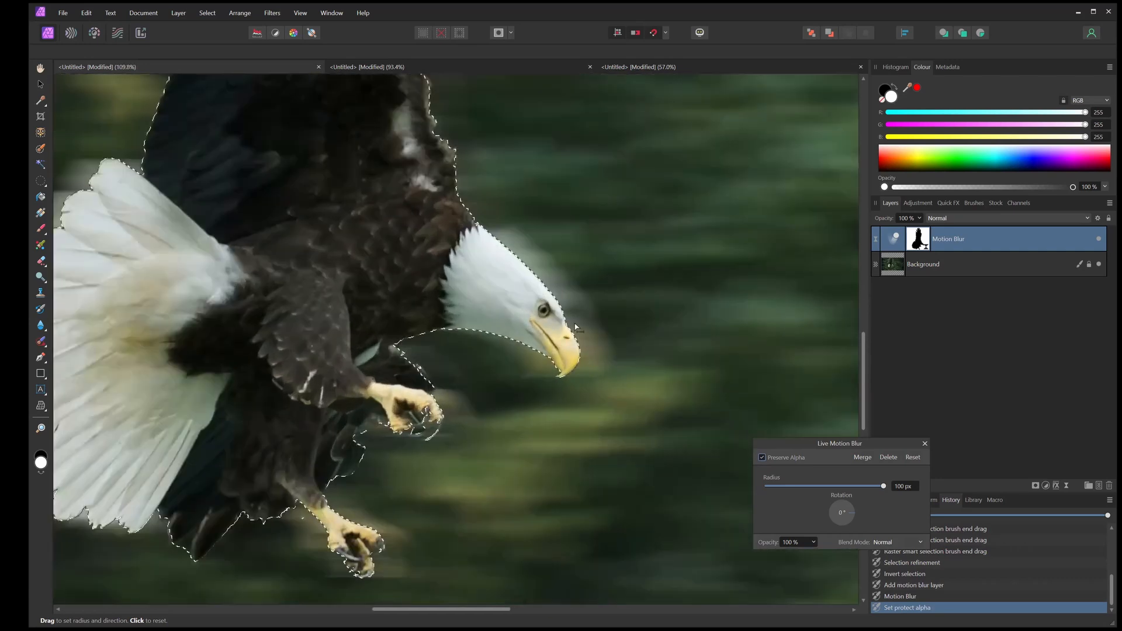
pyautogui.scroll(5, 568, 301)
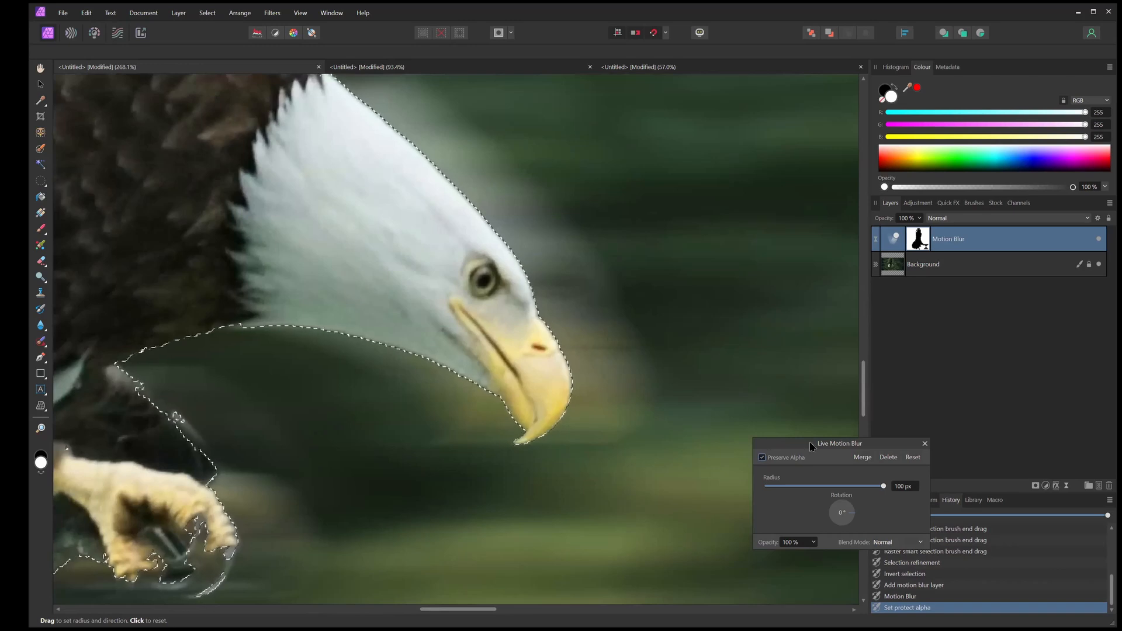
# Reduce the motion blur radius to 8.8 px and delete the live Motion Blur layer
pyautogui.moveTo(882, 488); pyautogui.dragTo(826, 488)
pyautogui.moveTo(877, 474); pyautogui.dragTo(814, 486)
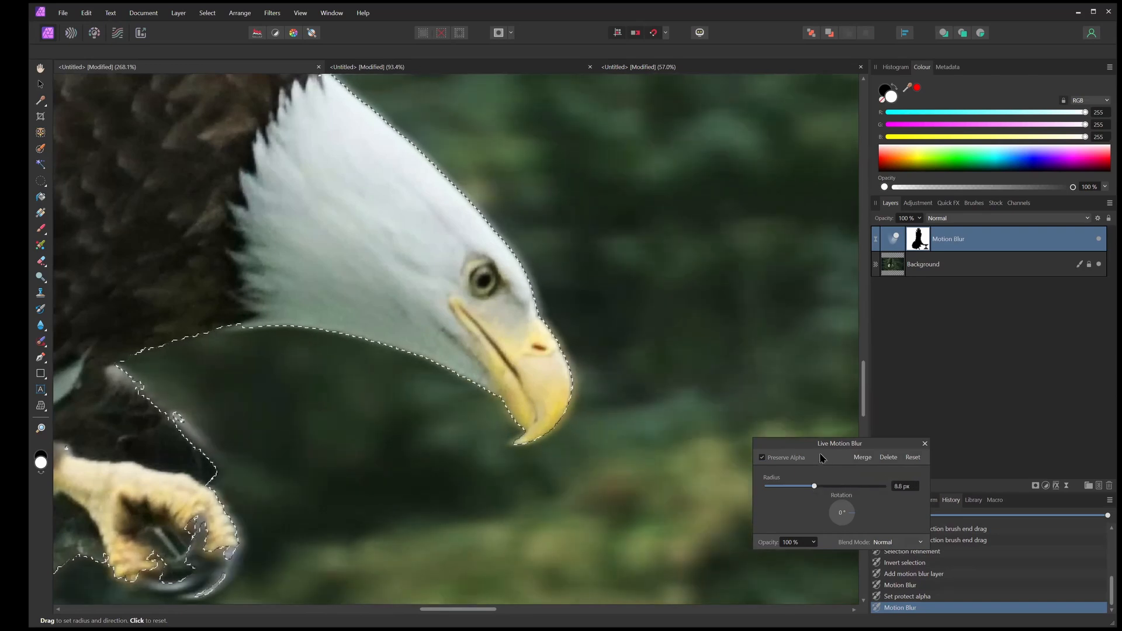
pyautogui.click(888, 458)
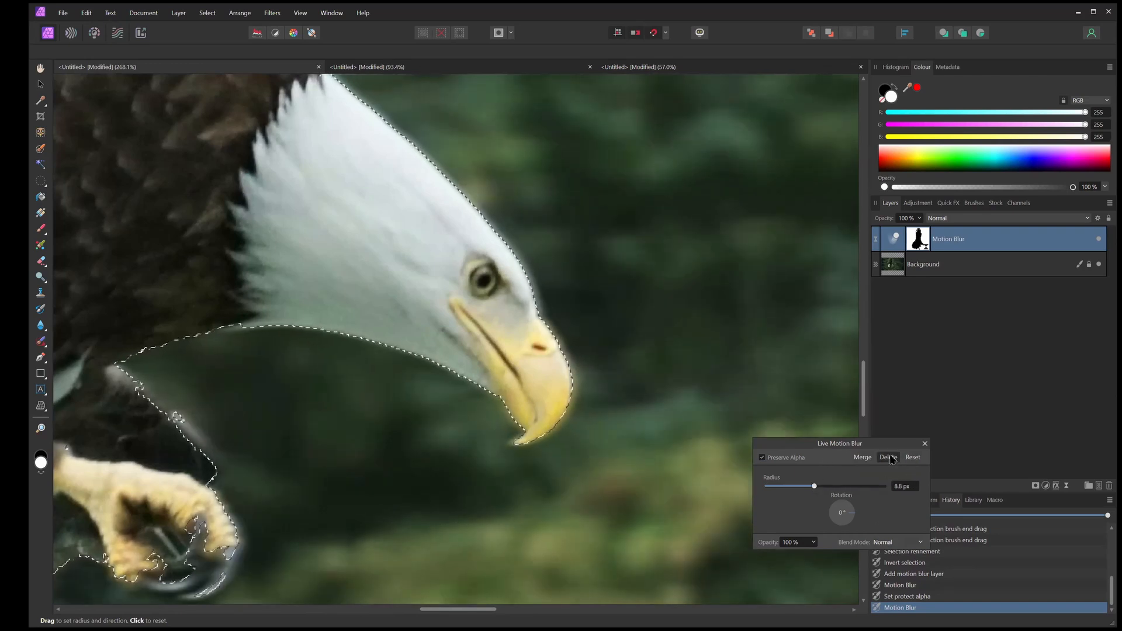
pyautogui.scroll(-8, 437, 328)
pyautogui.scroll(-2, 366, 297)
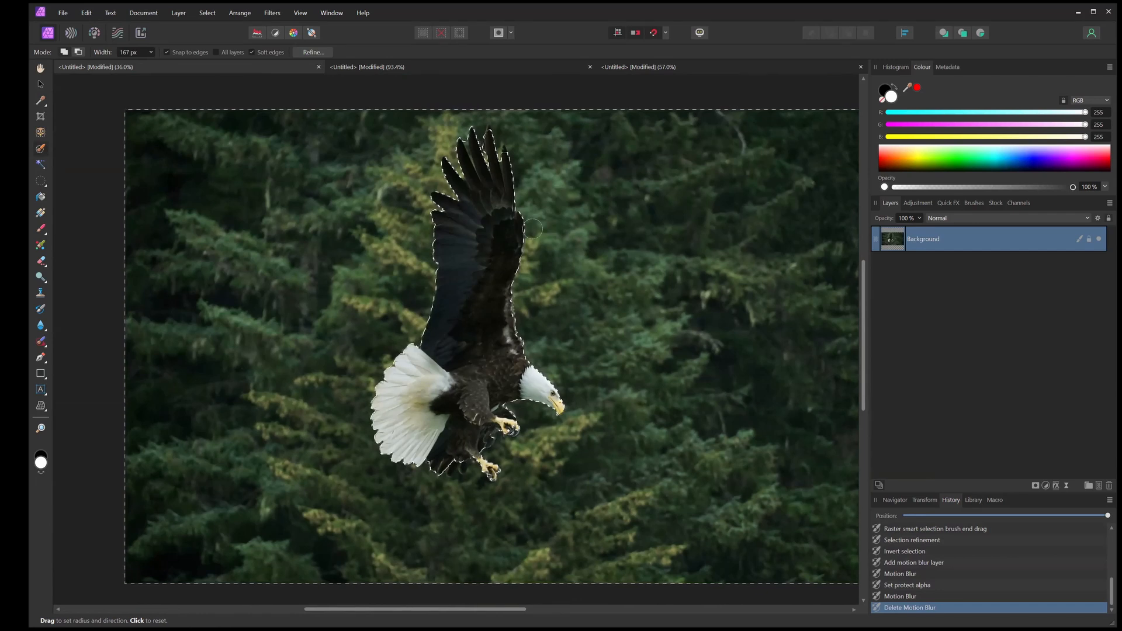
# Invert the selection back to the eagle and start refining it around the feet
pyautogui.click(459, 33)
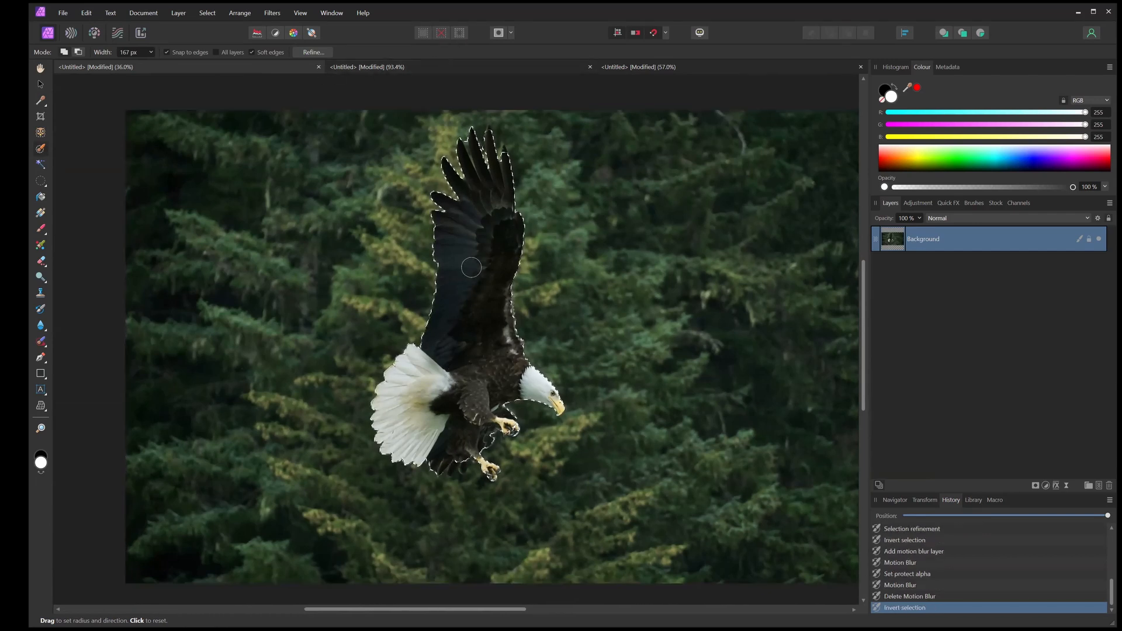
pyautogui.moveTo(458, 293); pyautogui.dragTo(420, 323)
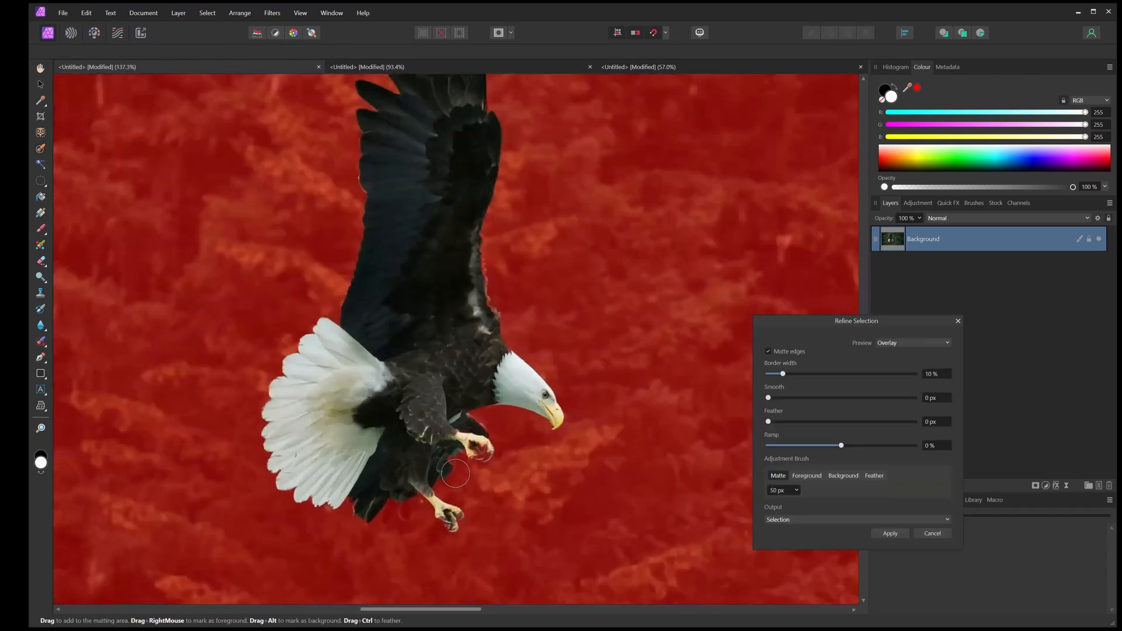
pyautogui.scroll(6, 462, 472)
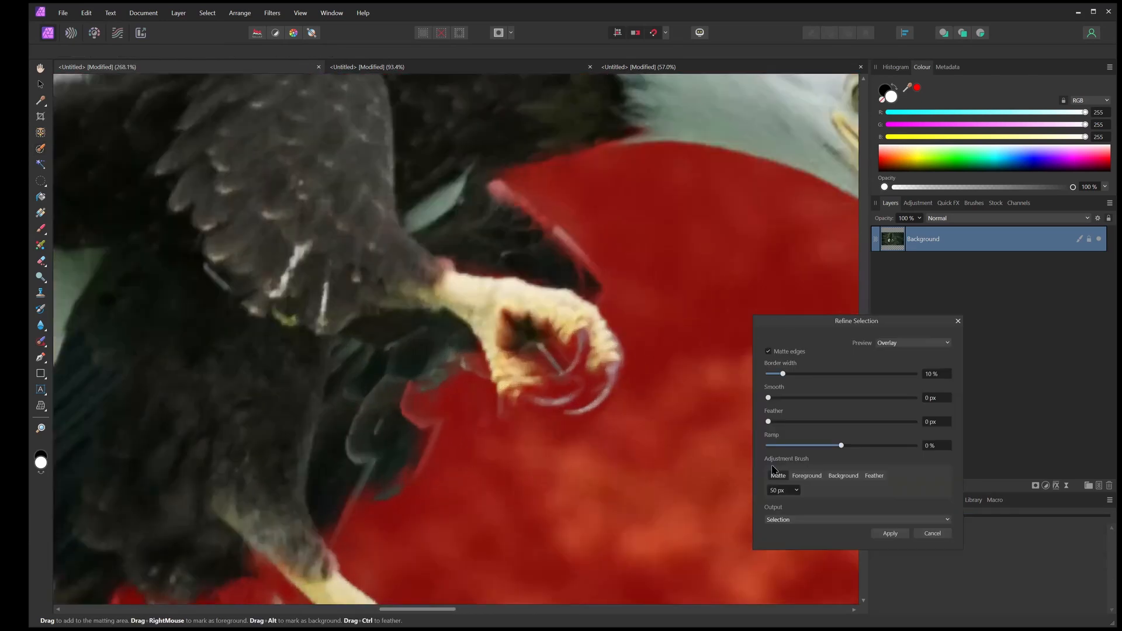
# Mark the inner and outer talons of the upper foot as foreground, reducing the refinement brush to 14 px for the outer one
pyautogui.click(814, 477)
pyautogui.moveTo(580, 338)
pyautogui.mouseDown()
pyautogui.moveTo(538, 399)
pyautogui.moveTo(553, 394)
pyautogui.mouseUp()
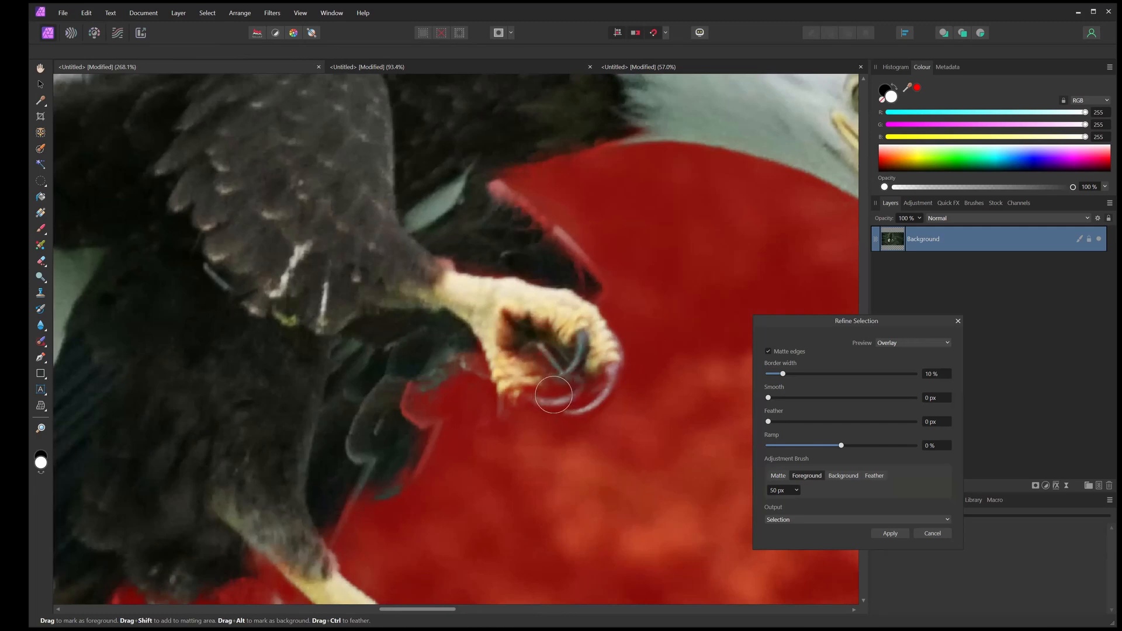
pyautogui.press('[')
pyautogui.press('[')
pyautogui.press('[')
pyautogui.press('[')
pyautogui.press('[')
pyautogui.scroll(4, 614, 370)
pyautogui.press('[')
pyautogui.press('[')
pyautogui.press('[')
pyautogui.press('[')
pyautogui.press('[')
pyautogui.moveTo(610, 363)
pyautogui.mouseDown()
pyautogui.moveTo(563, 453)
pyautogui.moveTo(498, 472)
pyautogui.mouseUp()
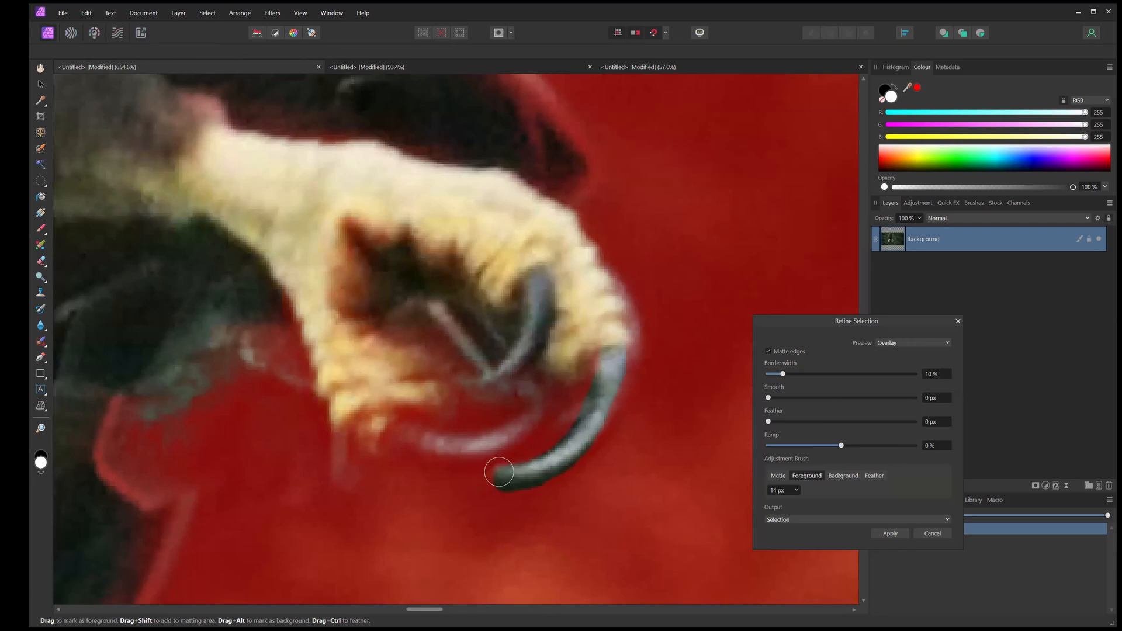
# Mark the remaining lower talon and the dark gap enclosed by the upper foot as foreground
pyautogui.moveTo(513, 422); pyautogui.dragTo(383, 430)
pyautogui.moveTo(491, 428)
pyautogui.mouseDown()
pyautogui.moveTo(520, 424)
pyautogui.moveTo(459, 397)
pyautogui.mouseUp()
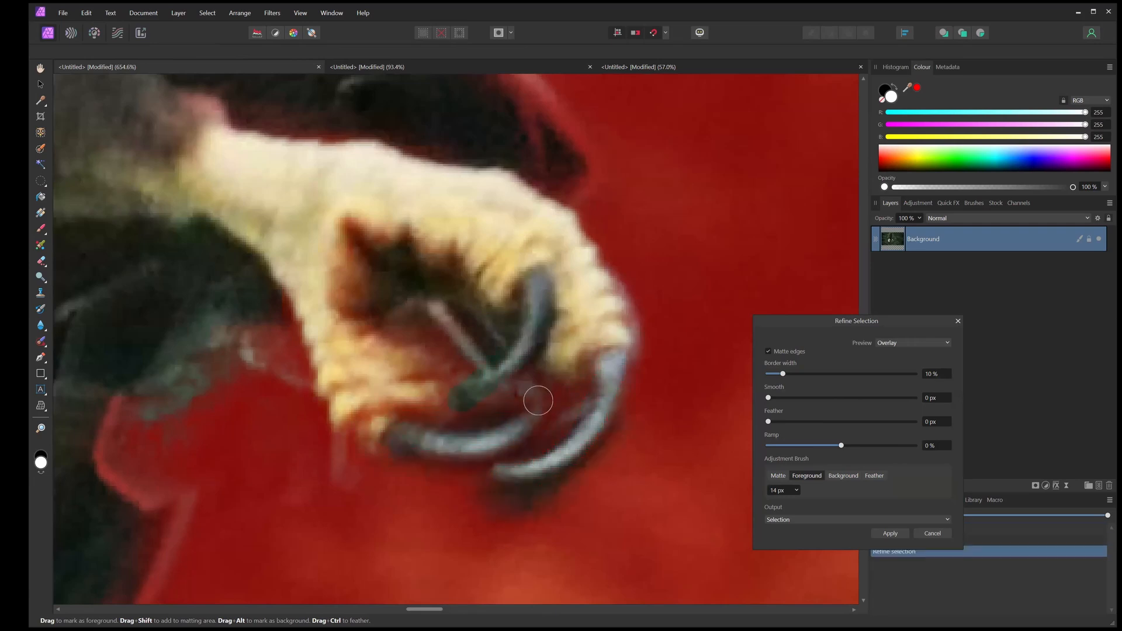
pyautogui.moveTo(537, 411); pyautogui.dragTo(450, 406)
pyautogui.moveTo(370, 261)
pyautogui.mouseDown()
pyautogui.moveTo(364, 287)
pyautogui.moveTo(393, 257)
pyautogui.mouseUp()
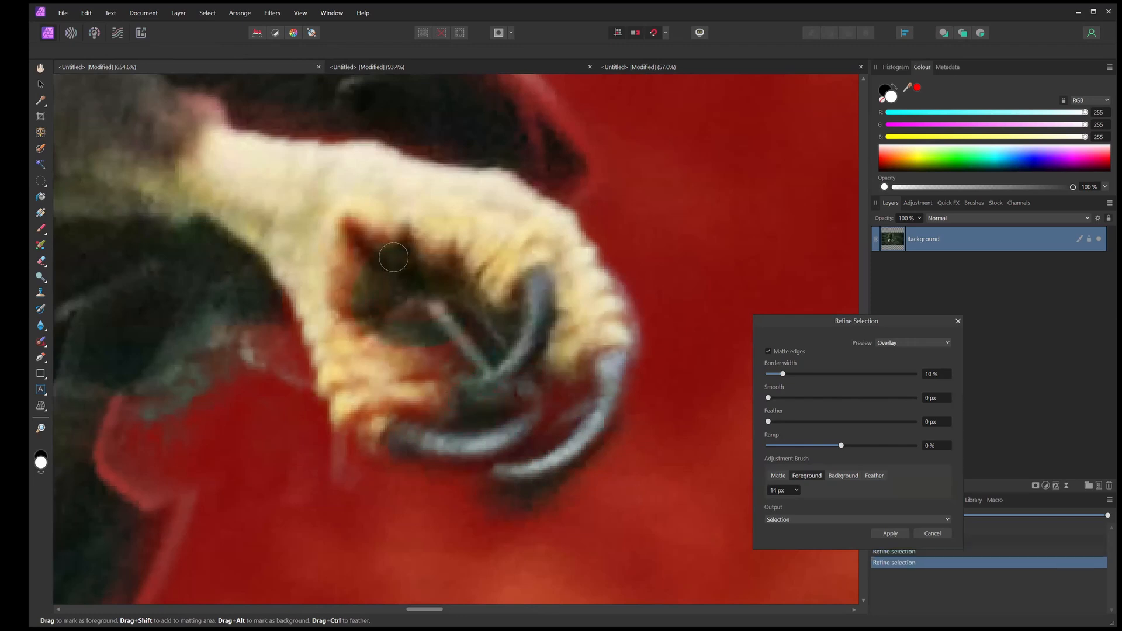
# Output the refined eagle selection as a new layer with mask and apply the refinement
pyautogui.scroll(-10, 434, 450)
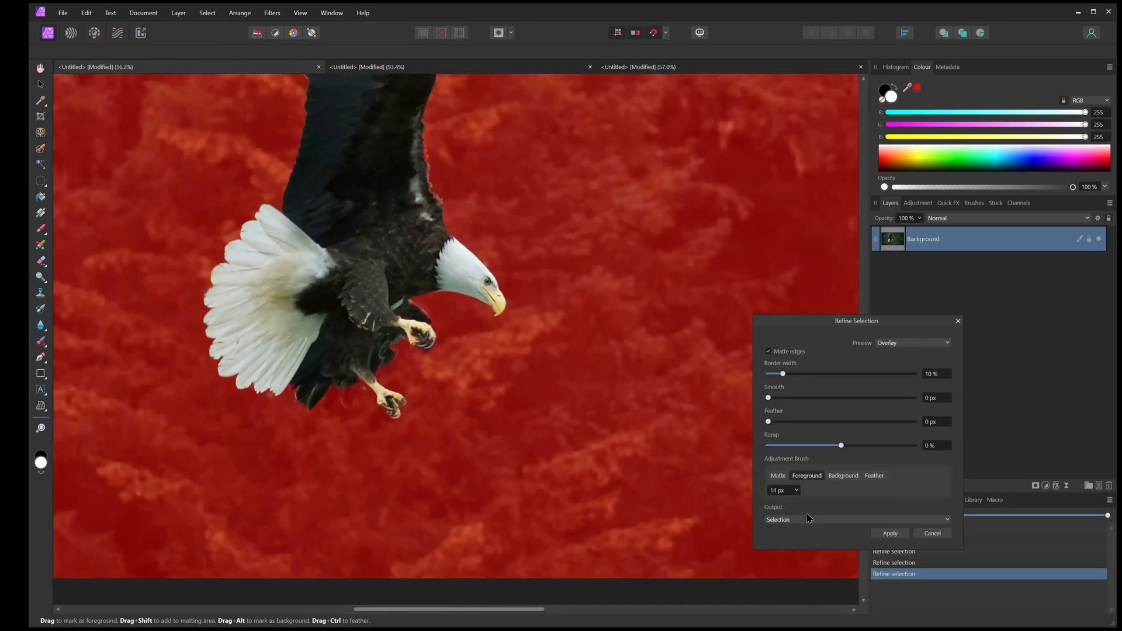
pyautogui.scroll(-3, 507, 360)
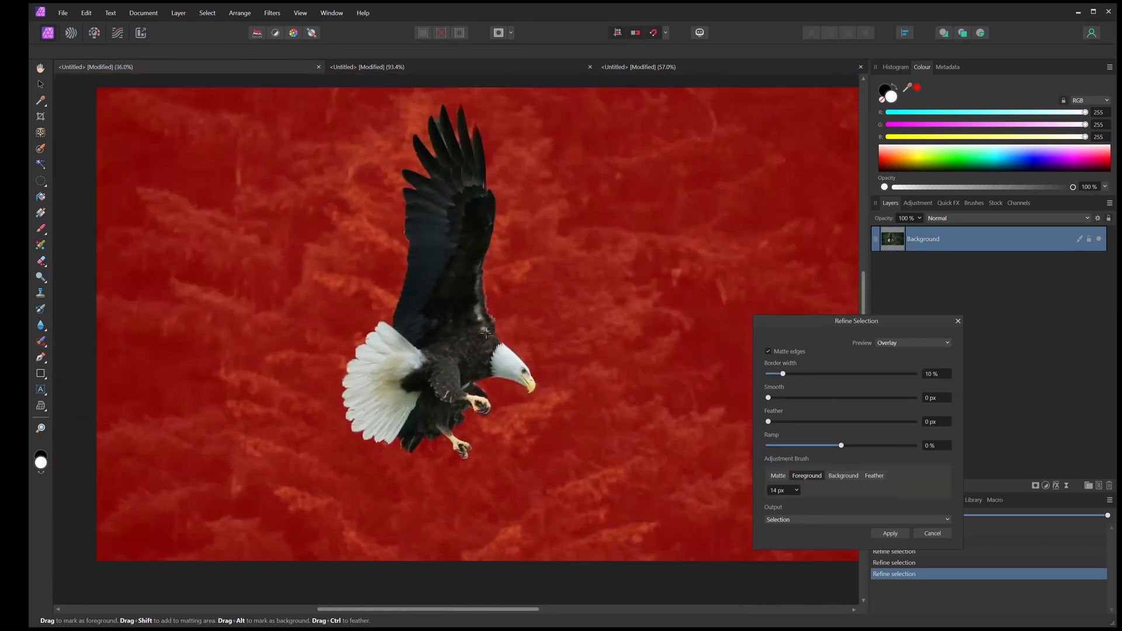
pyautogui.scroll(-1, 489, 329)
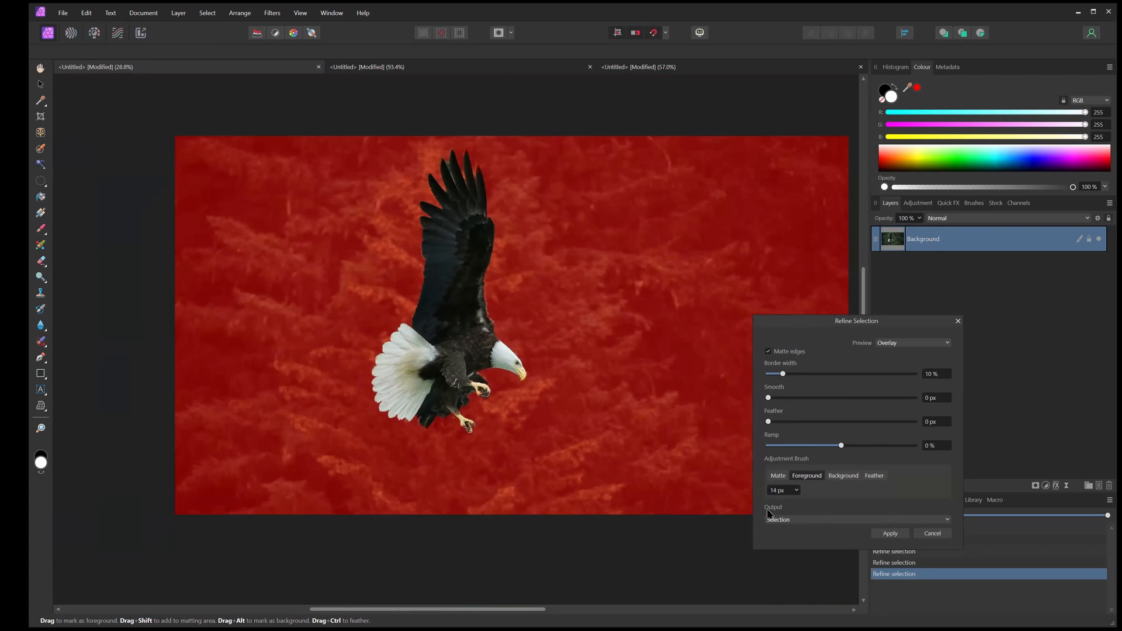
pyautogui.click(783, 522)
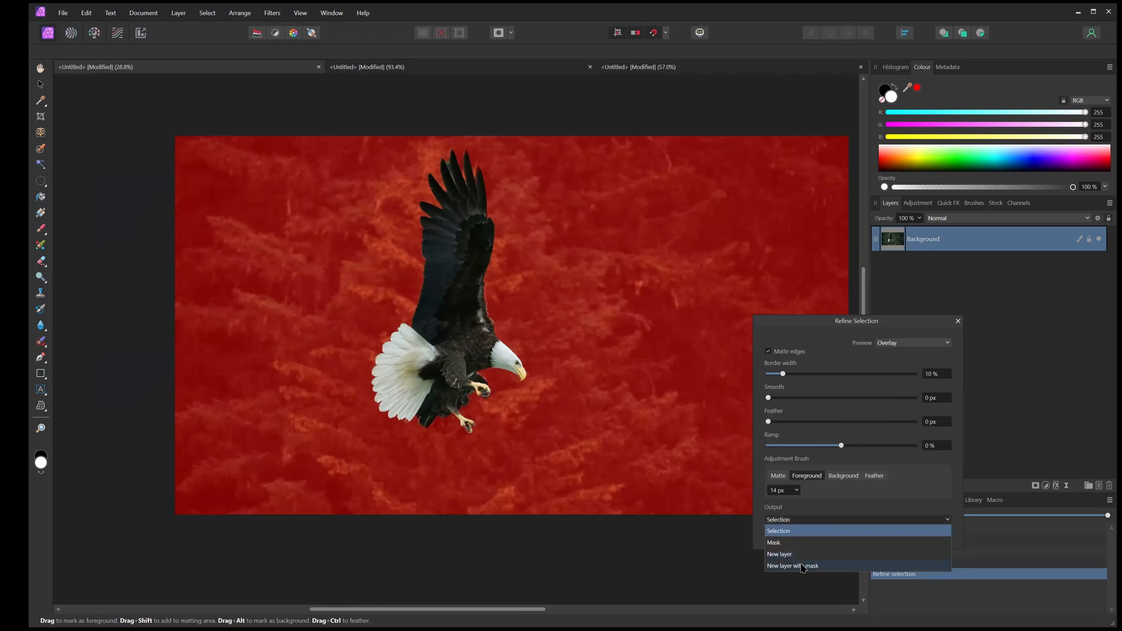
pyautogui.click(803, 566)
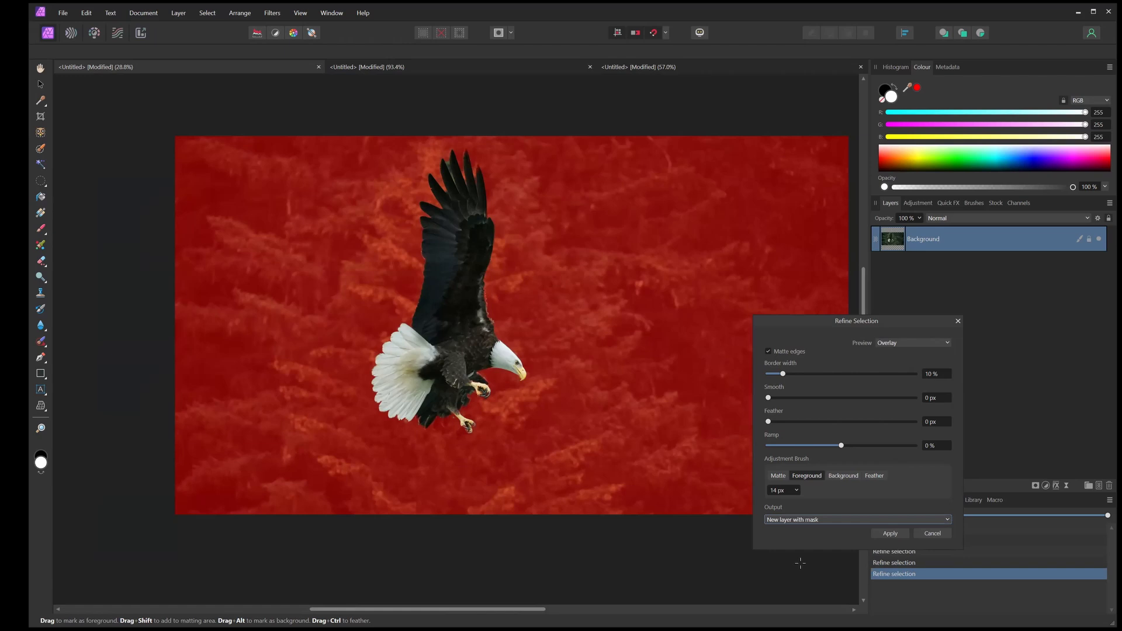
pyautogui.click(886, 534)
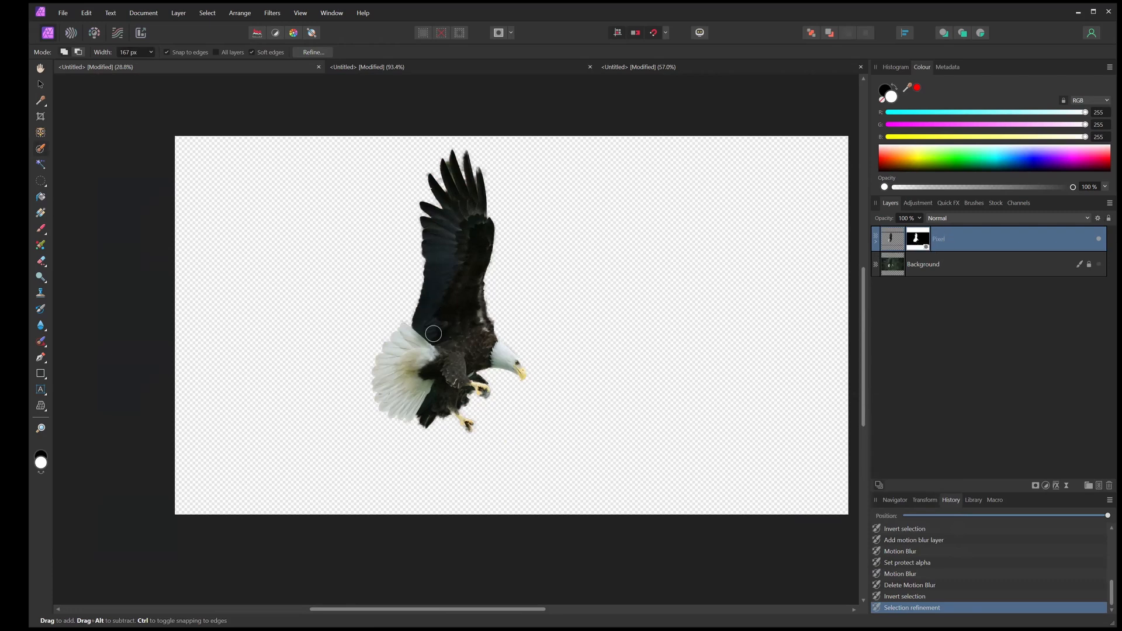
# Make the Background layer visible again beneath the eagle cut-out
pyautogui.scroll(2, 431, 330)
pyautogui.scroll(-3, 462, 308)
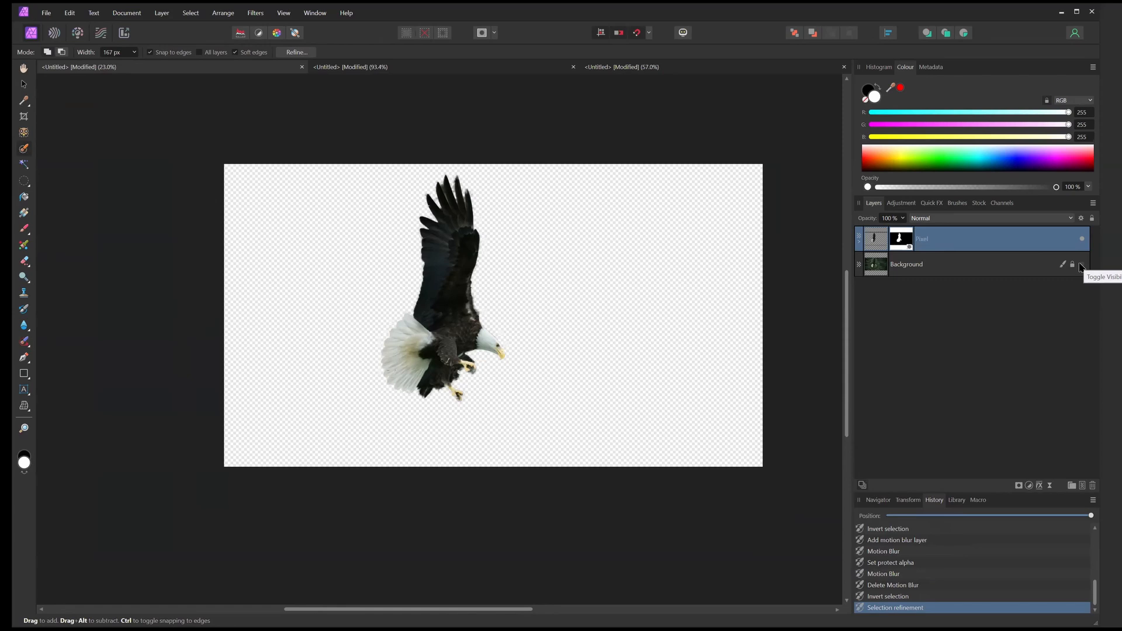
pyautogui.click(1080, 266)
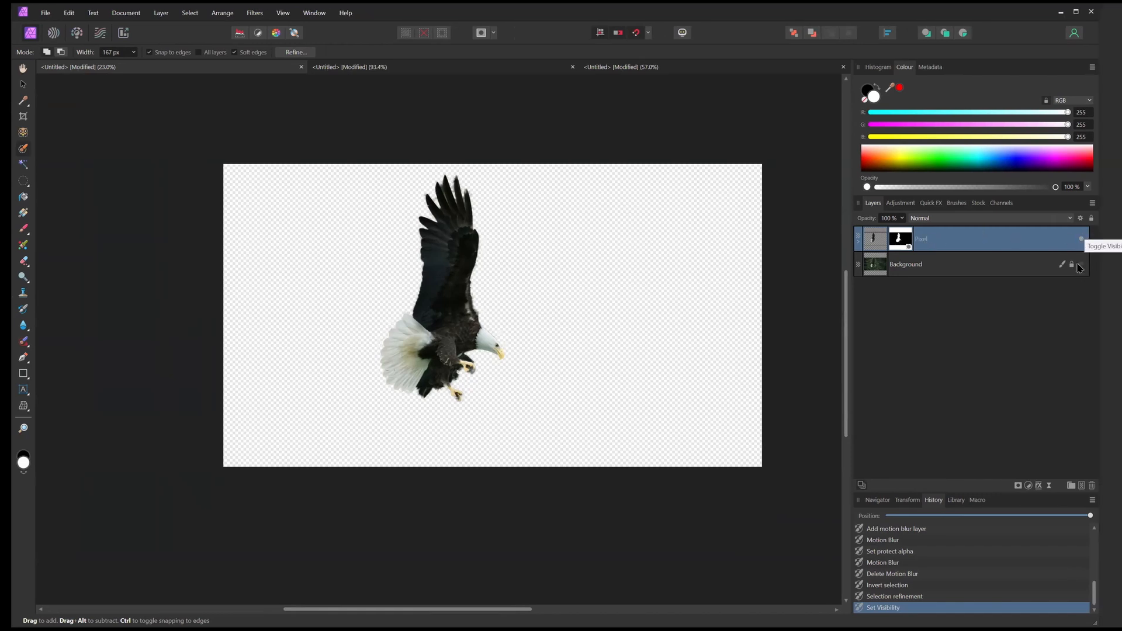
pyautogui.click(1081, 265)
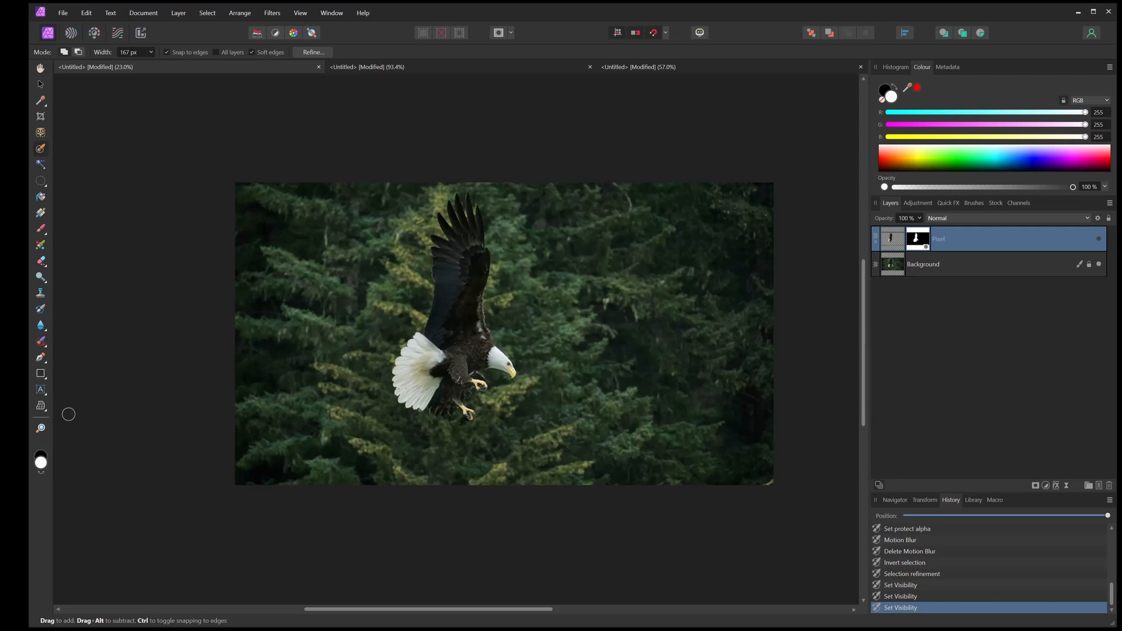
# Remove the whole eagle from the Background layer with a 549 px Inpainting Brush and hide the eagle cut-out layer
pyautogui.click(41, 344)
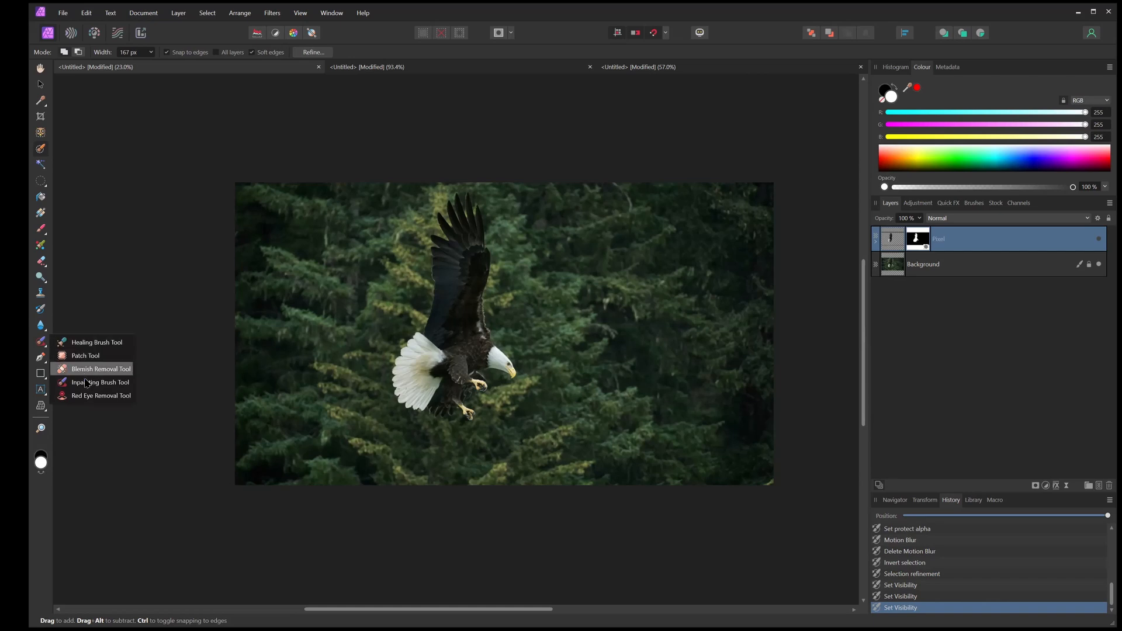
pyautogui.click(117, 384)
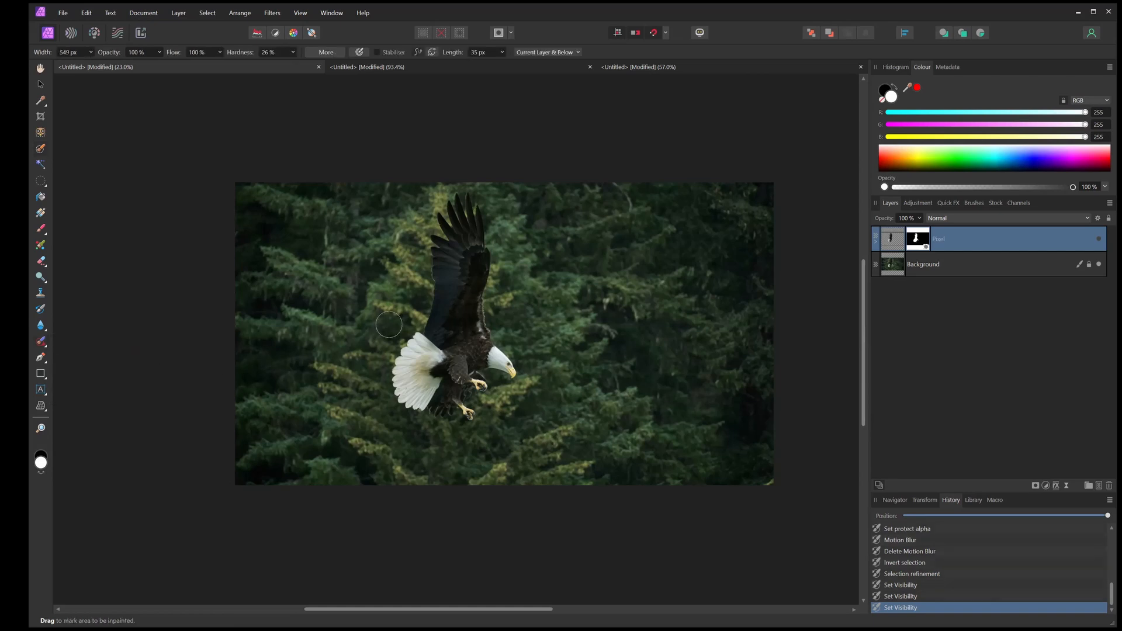
pyautogui.moveTo(458, 208); pyautogui.dragTo(463, 200)
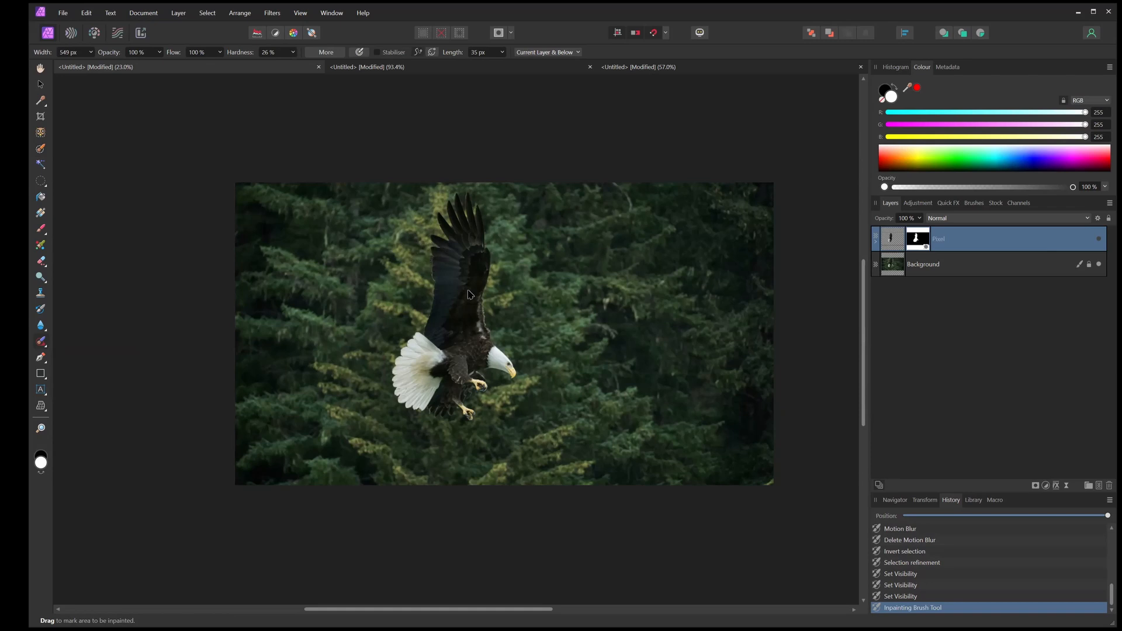
pyautogui.hotkey('ctrl', 'z')
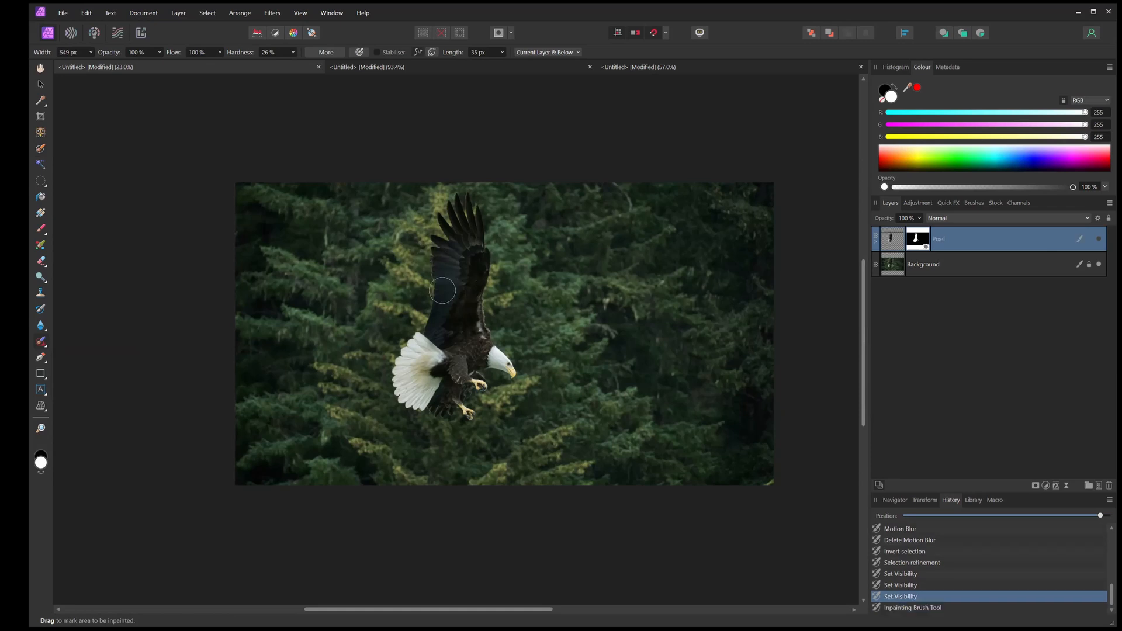
pyautogui.click(902, 260)
pyautogui.moveTo(470, 190)
pyautogui.mouseDown()
pyautogui.moveTo(441, 219)
pyautogui.moveTo(414, 343)
pyautogui.moveTo(377, 402)
pyautogui.moveTo(459, 410)
pyautogui.moveTo(480, 371)
pyautogui.moveTo(515, 367)
pyautogui.moveTo(475, 314)
pyautogui.moveTo(491, 232)
pyautogui.moveTo(473, 212)
pyautogui.moveTo(454, 227)
pyautogui.moveTo(443, 344)
pyautogui.moveTo(480, 210)
pyautogui.moveTo(458, 265)
pyautogui.moveTo(467, 385)
pyautogui.moveTo(406, 415)
pyautogui.moveTo(431, 337)
pyautogui.moveTo(473, 354)
pyautogui.moveTo(405, 367)
pyautogui.moveTo(453, 381)
pyautogui.moveTo(422, 340)
pyautogui.moveTo(423, 366)
pyautogui.moveTo(439, 371)
pyautogui.moveTo(469, 354)
pyautogui.moveTo(435, 360)
pyautogui.moveTo(460, 379)
pyautogui.moveTo(437, 360)
pyautogui.moveTo(419, 380)
pyautogui.mouseUp()
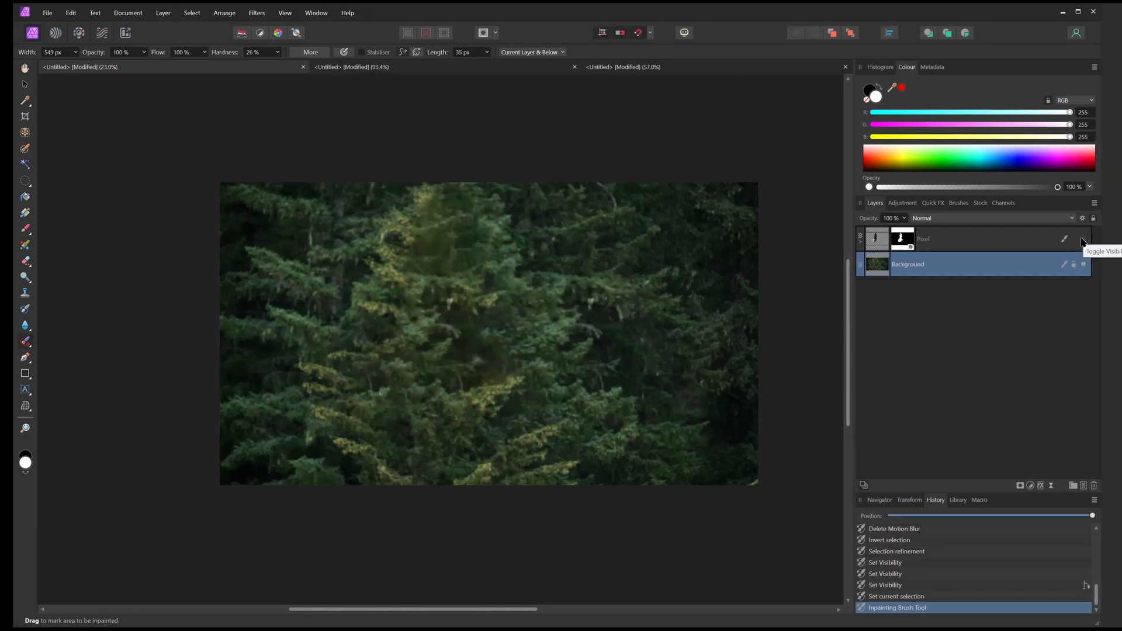
pyautogui.click(1083, 239)
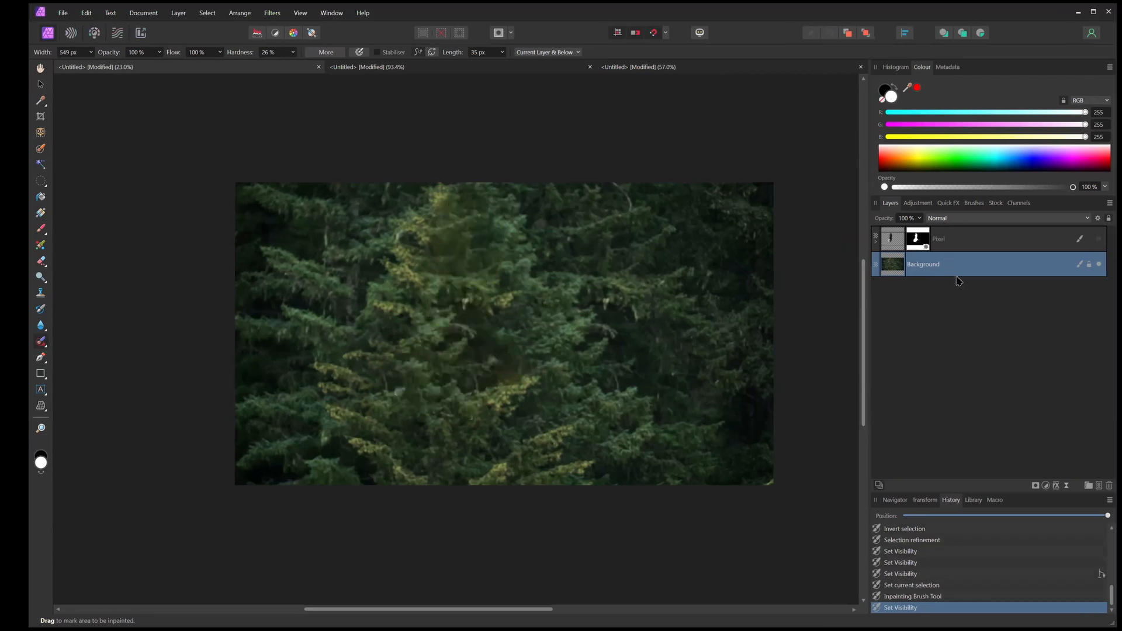
# Clear the layer selection and add a live Motion Blur layer with a 100 px radius and Preserve Alpha enabled
pyautogui.click(957, 279)
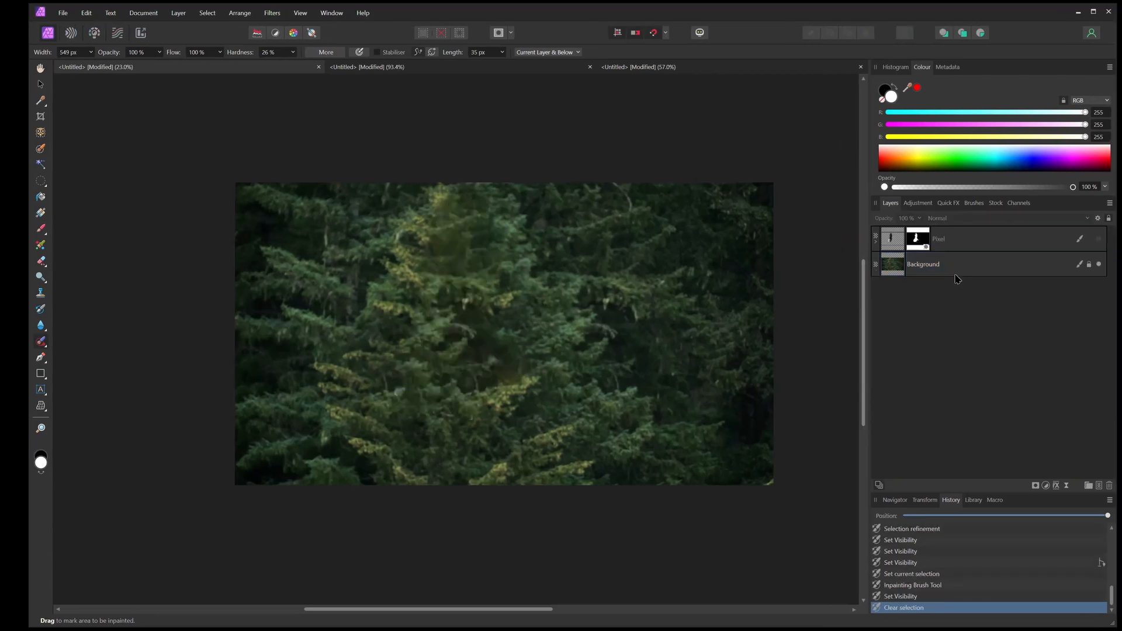
pyautogui.click(1067, 486)
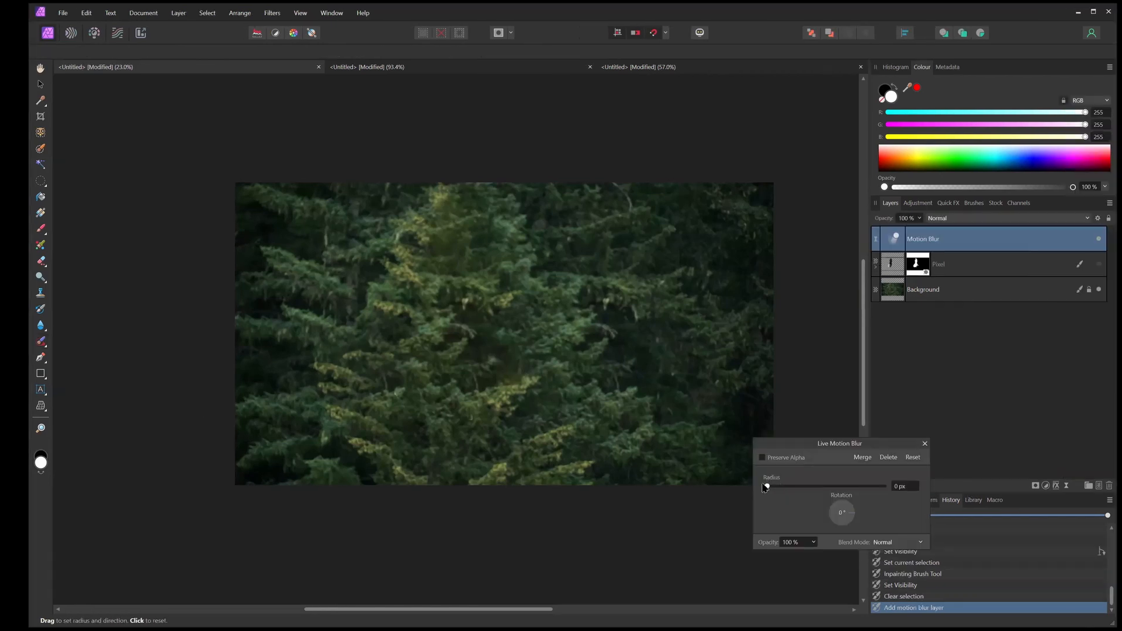
pyautogui.moveTo(764, 487); pyautogui.dragTo(929, 489)
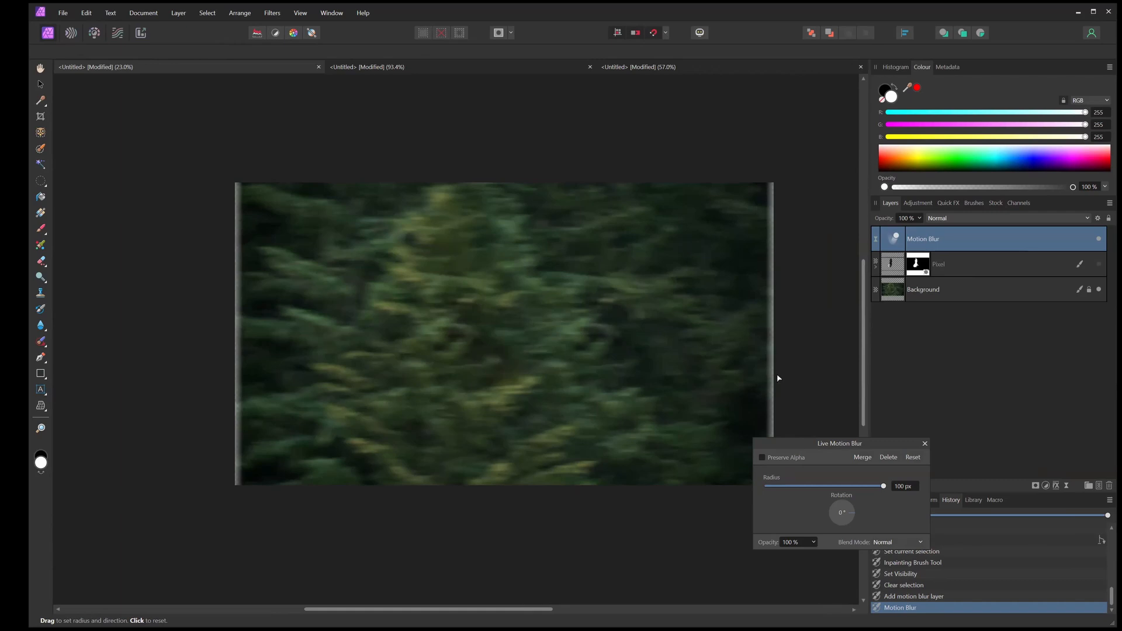
pyautogui.click(763, 458)
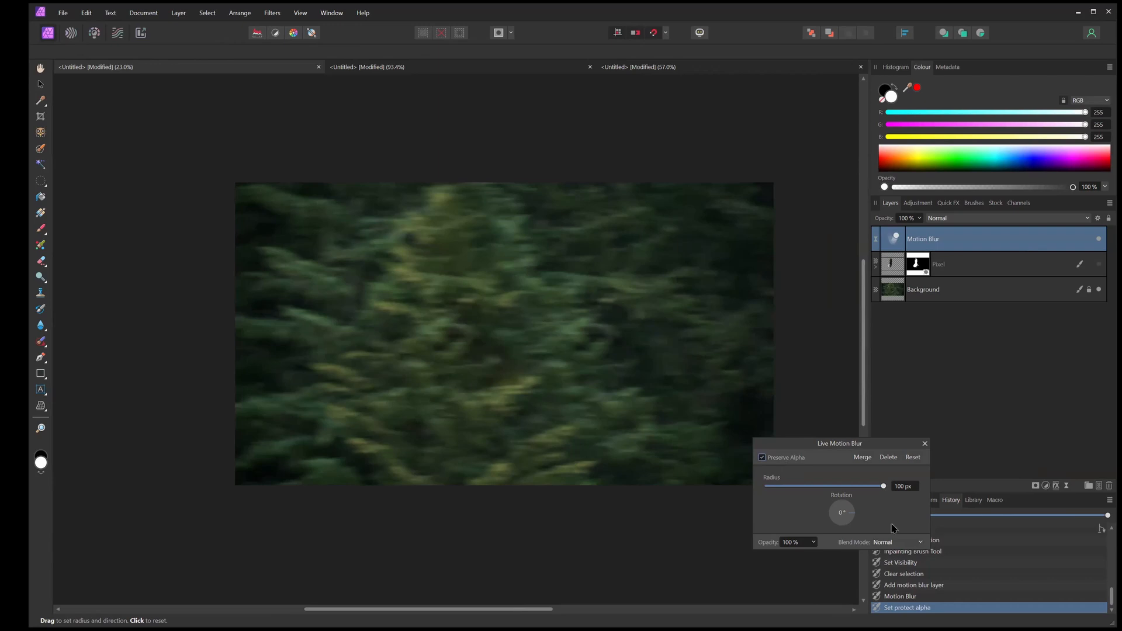
# Raise the live Motion Blur radius to 200 px, increase it to 300 px, and rotate the blur direction to 135°
pyautogui.click(898, 486)
pyautogui.write('200')
pyautogui.press('Return')
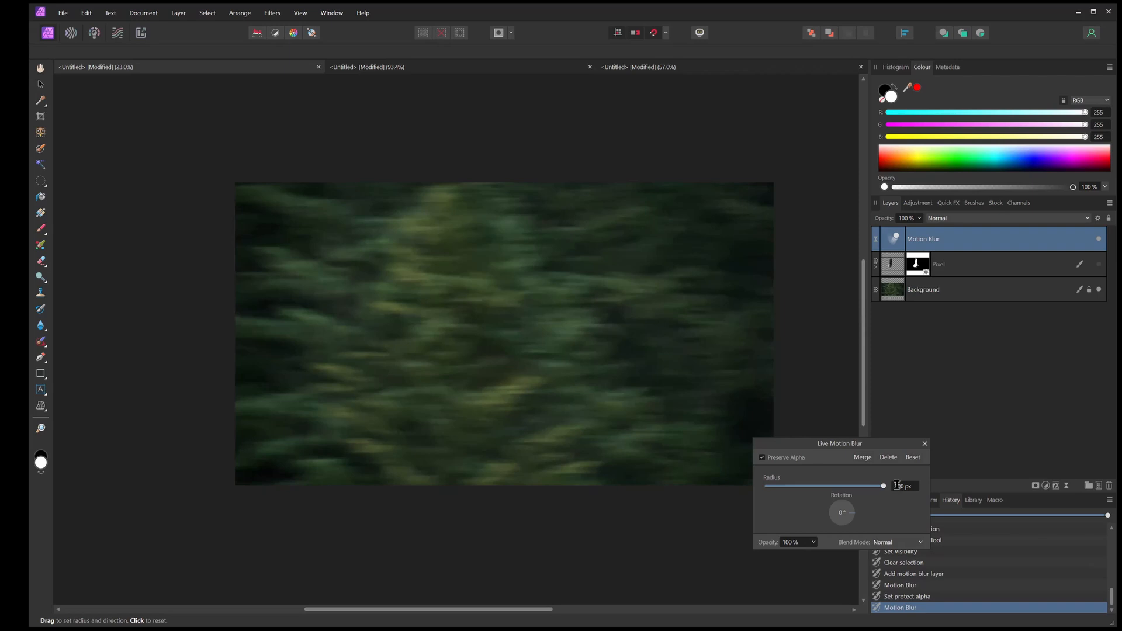
pyautogui.click(896, 485)
pyautogui.write('300')
pyautogui.press('Return')
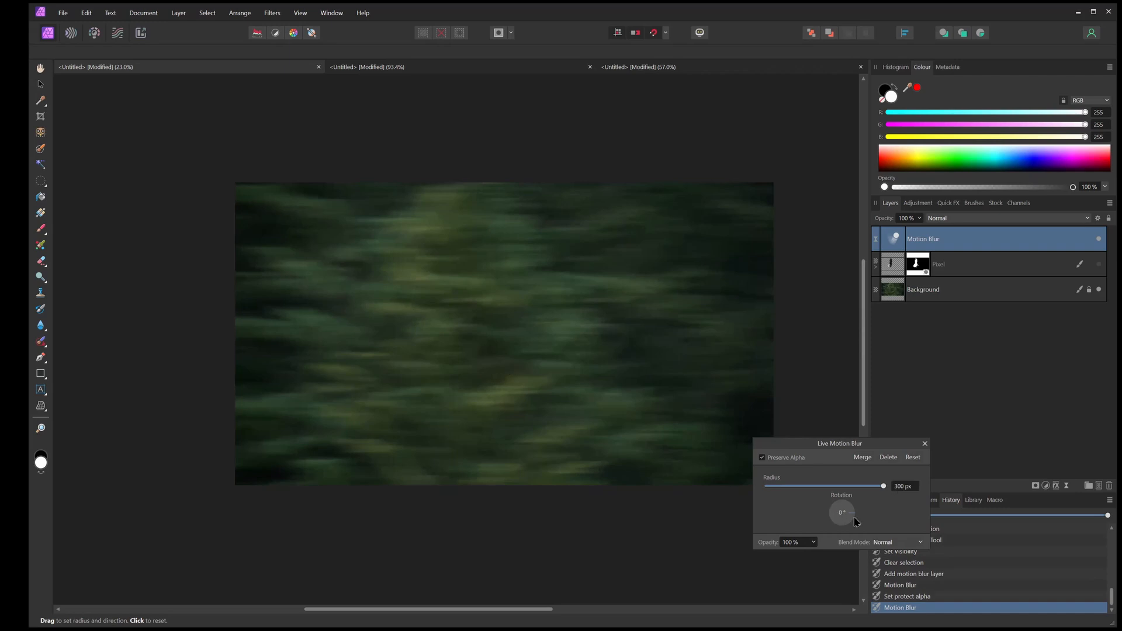
pyautogui.moveTo(850, 515); pyautogui.dragTo(830, 506)
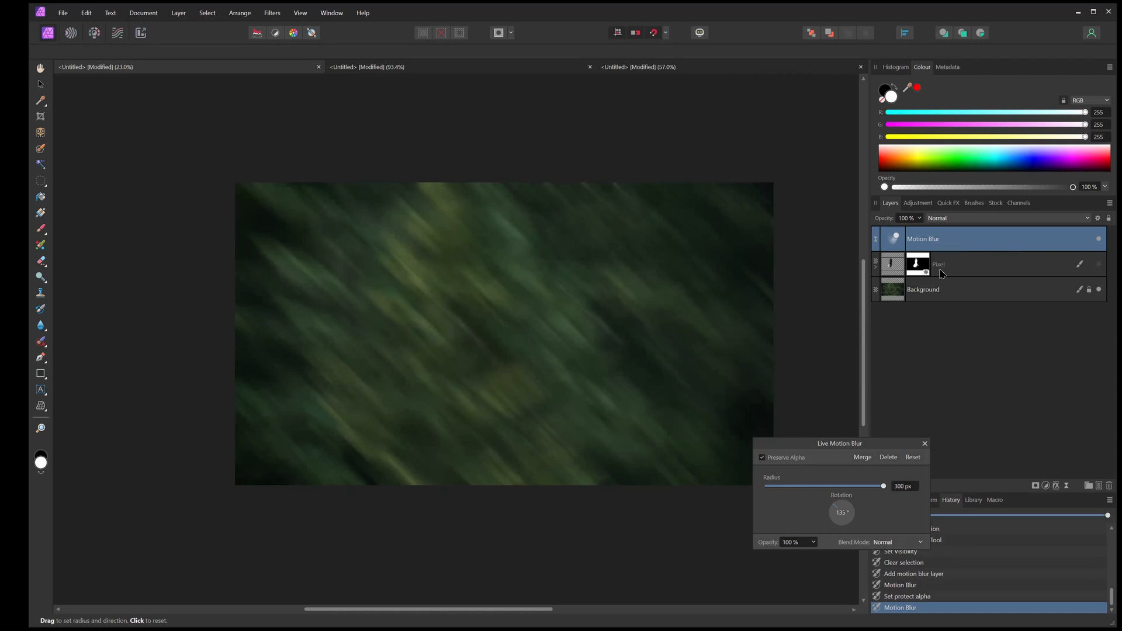
# Make the eagle cut-out layer visible and move the Motion Blur layer beneath it, directly above the Background layer
pyautogui.click(1098, 265)
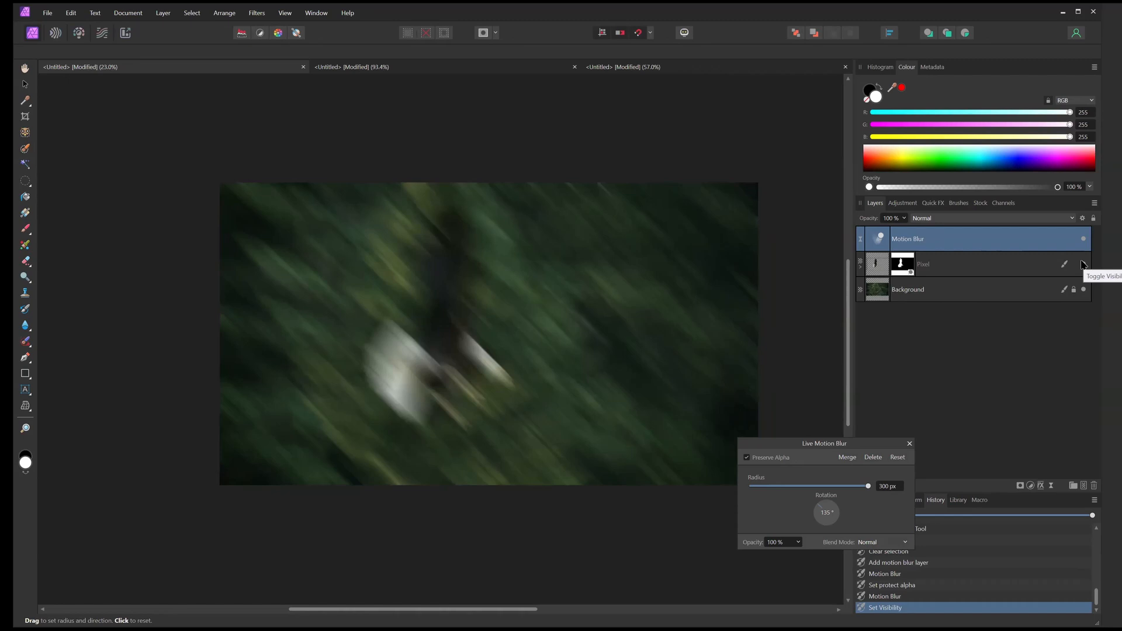
pyautogui.click(1083, 264)
pyautogui.click(1083, 264)
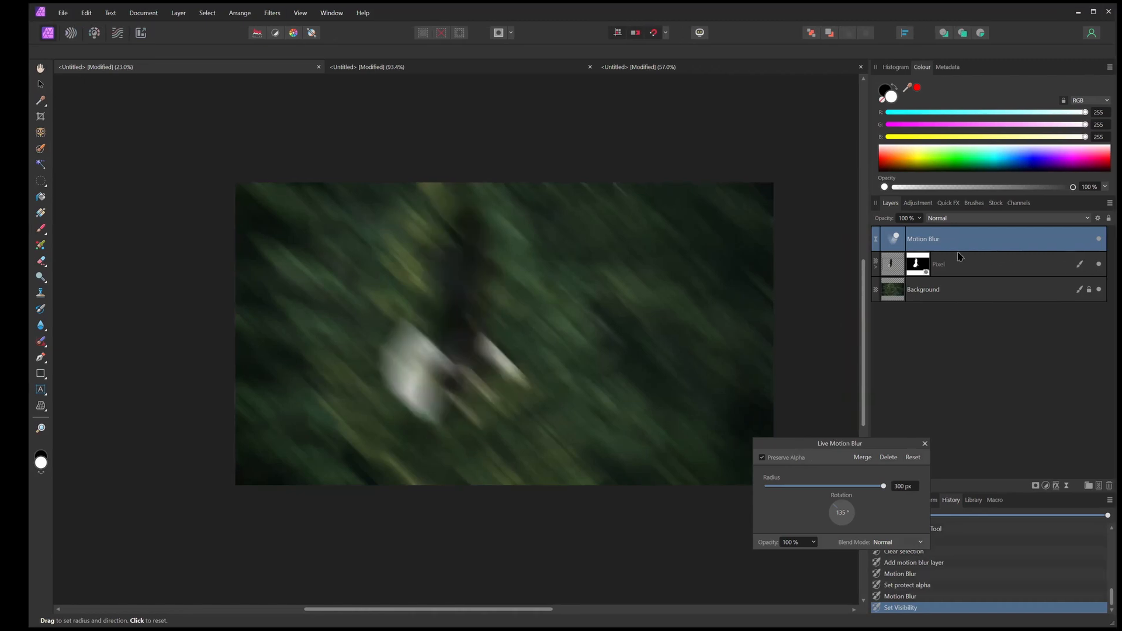
pyautogui.moveTo(968, 250); pyautogui.dragTo(960, 275)
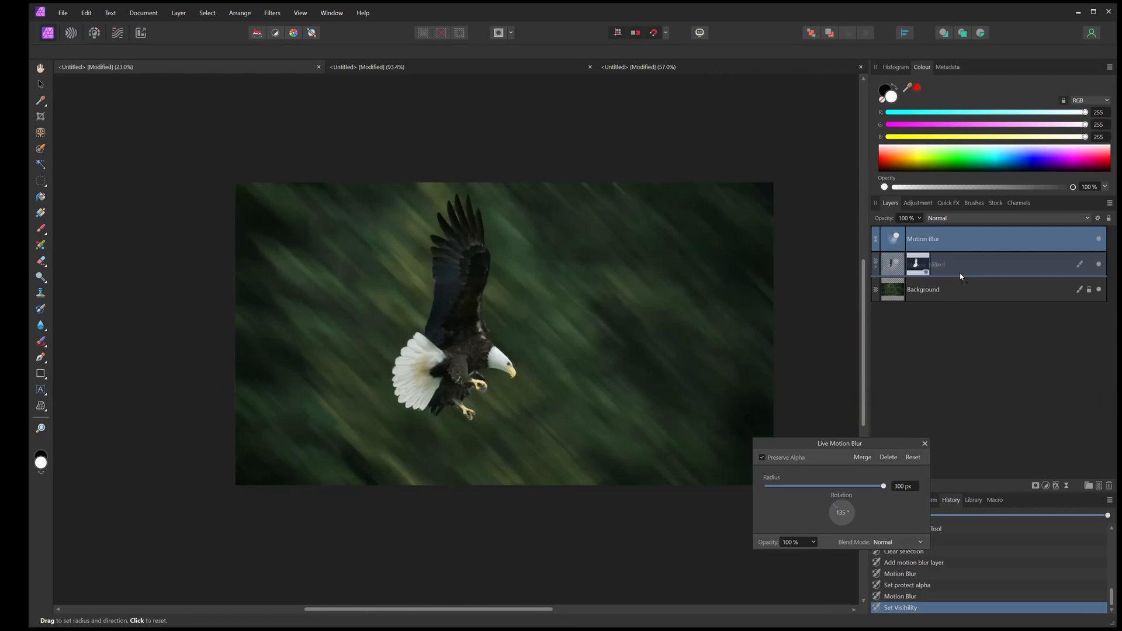
pyautogui.moveTo(961, 276); pyautogui.dragTo(961, 276)
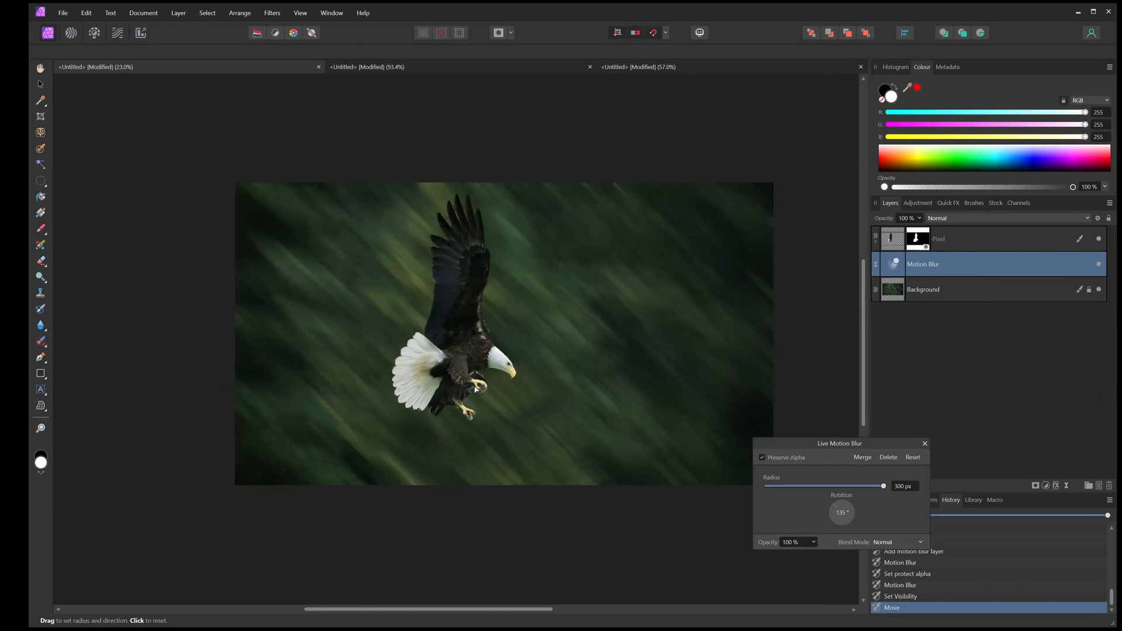
# Set the Motion Blur rotation to 160° and close the filter settings
pyautogui.scroll(2, 475, 389)
pyautogui.scroll(-3, 489, 325)
pyautogui.scroll(2, 496, 330)
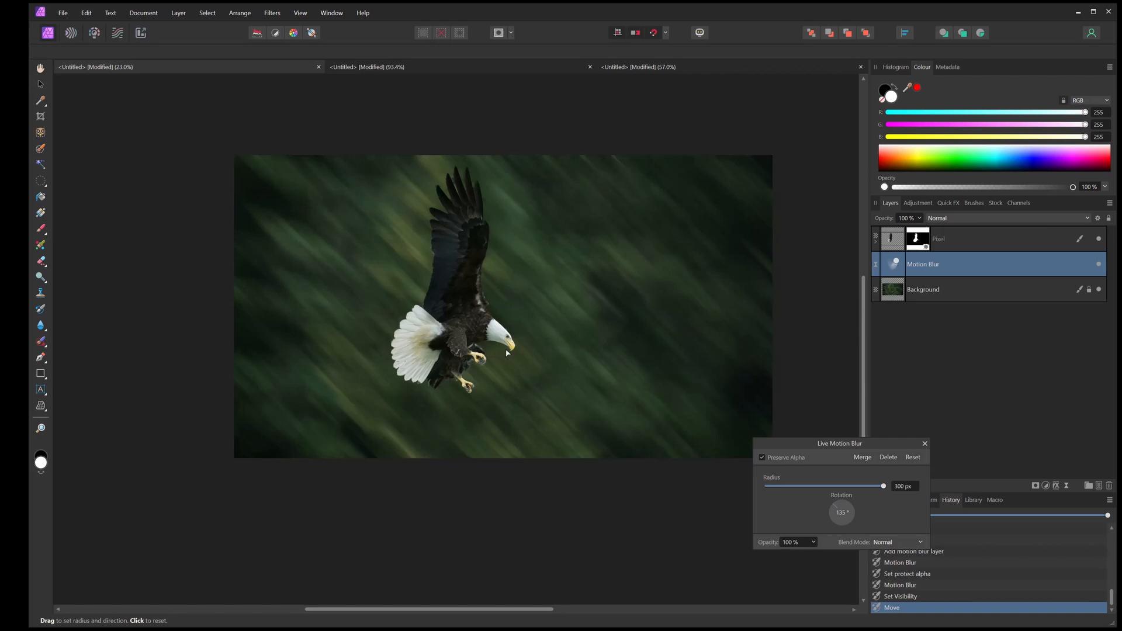
pyautogui.scroll(3, 506, 353)
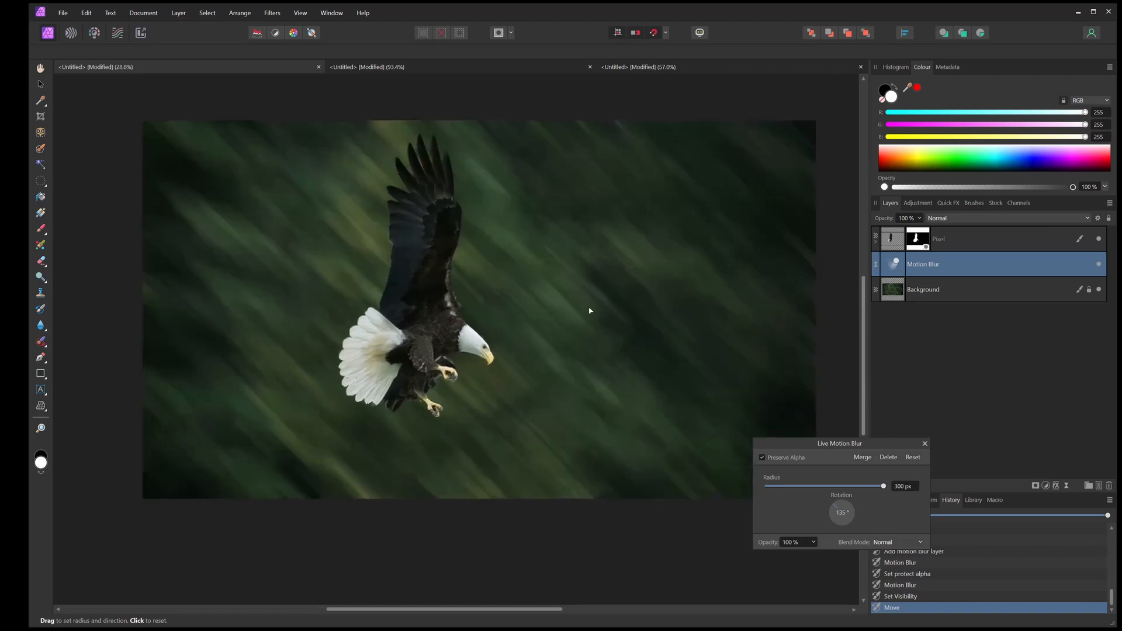
pyautogui.click(840, 513)
pyautogui.write('160')
pyautogui.press('Return')
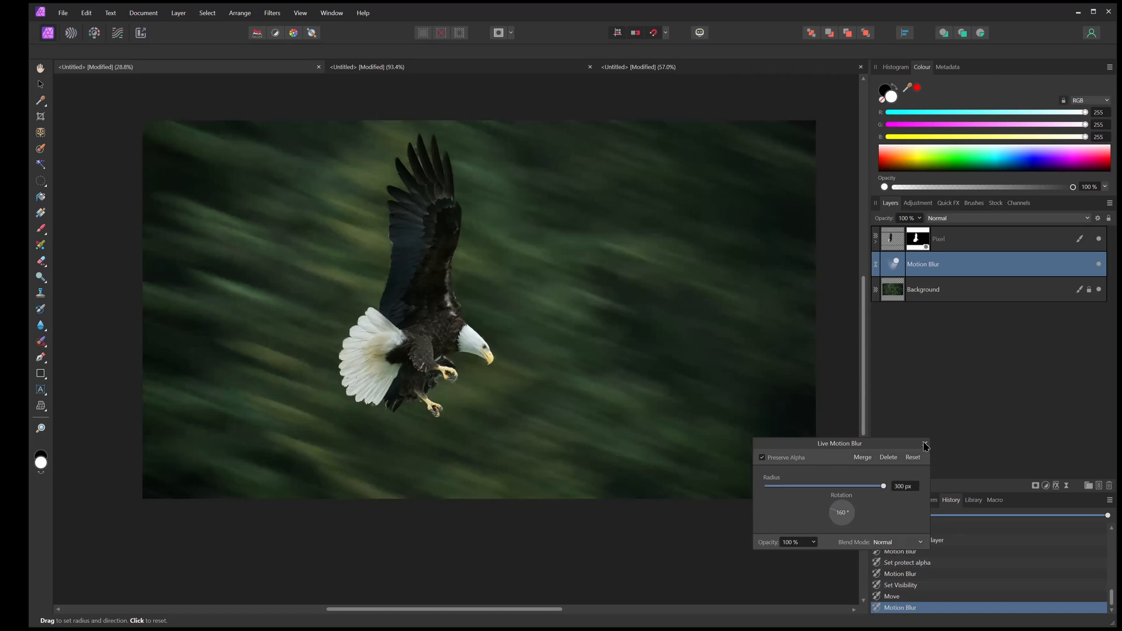
pyautogui.click(924, 444)
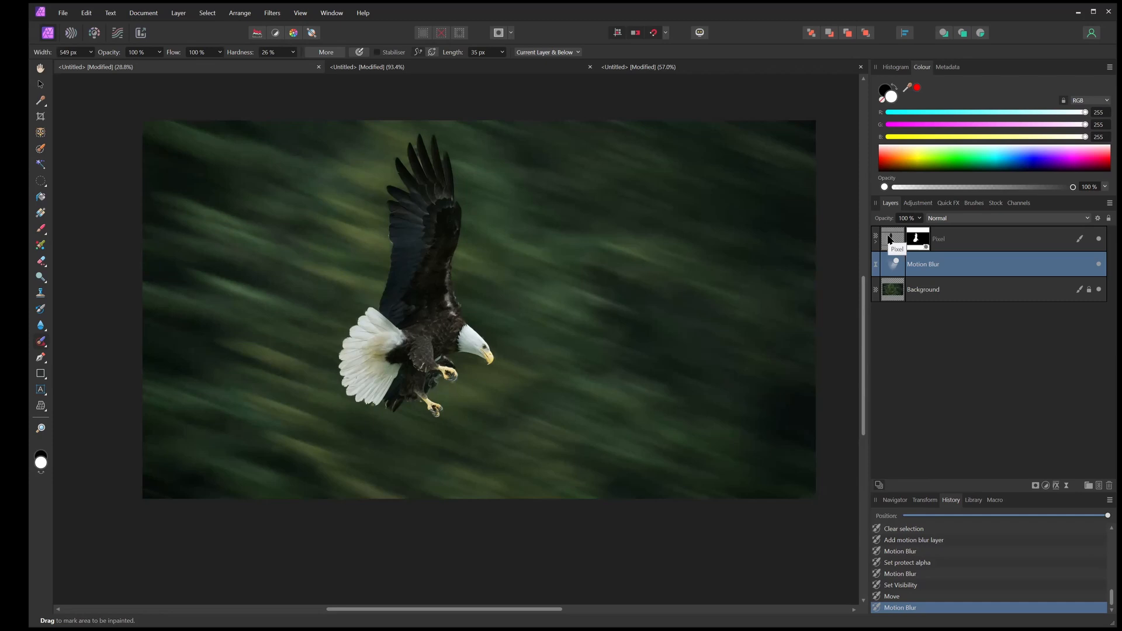
# Reposition the eagle cut-out with the Move Tool, trying the photo's right side before placing it on the left side
pyautogui.click(890, 245)
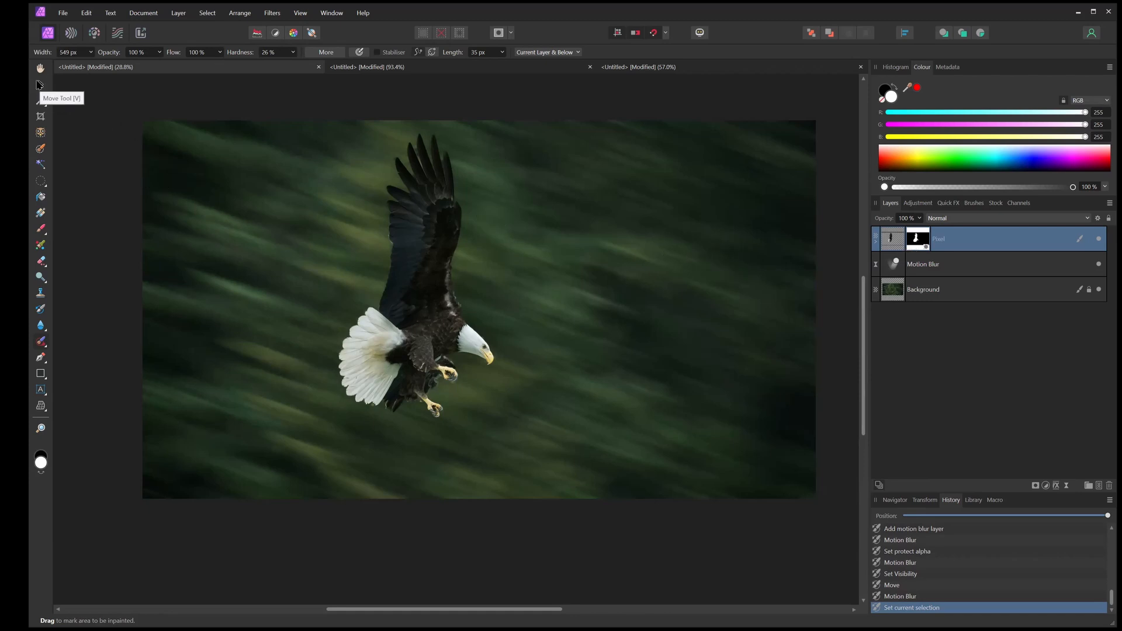
pyautogui.click(41, 86)
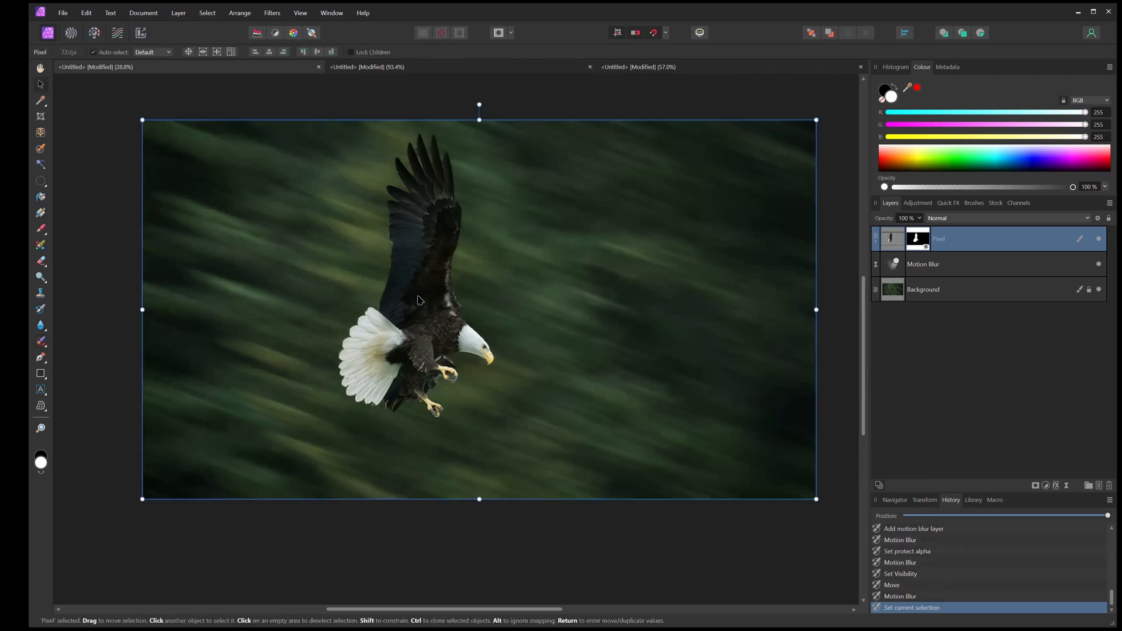
pyautogui.moveTo(417, 299); pyautogui.dragTo(685, 313)
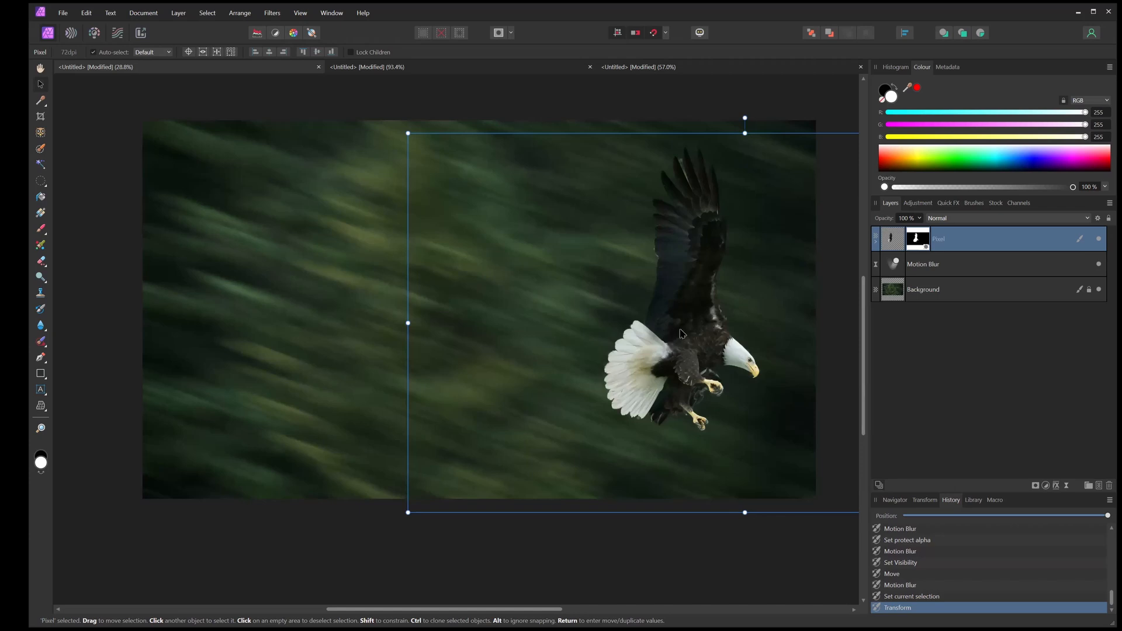
pyautogui.moveTo(678, 332); pyautogui.dragTo(294, 324)
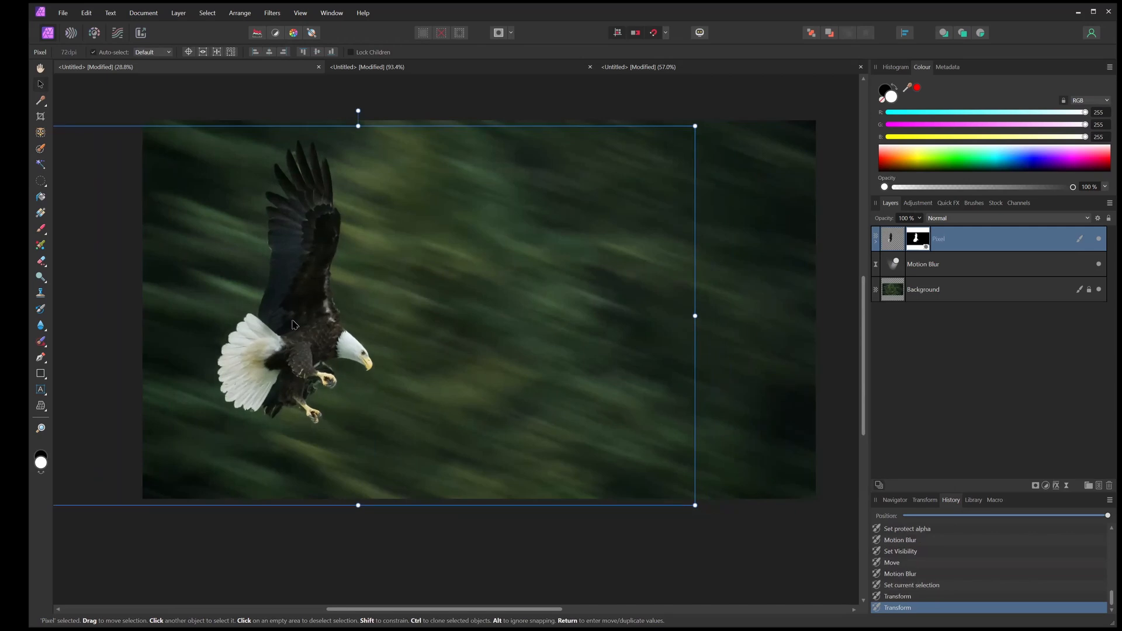
pyautogui.click(761, 382)
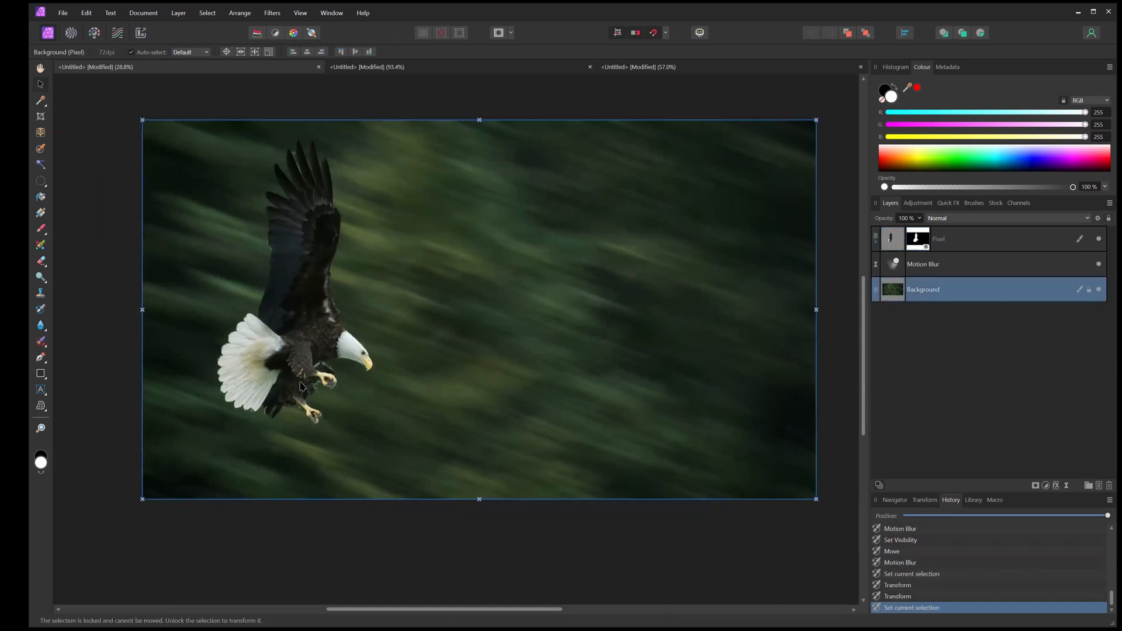
pyautogui.scroll(-1, 528, 352)
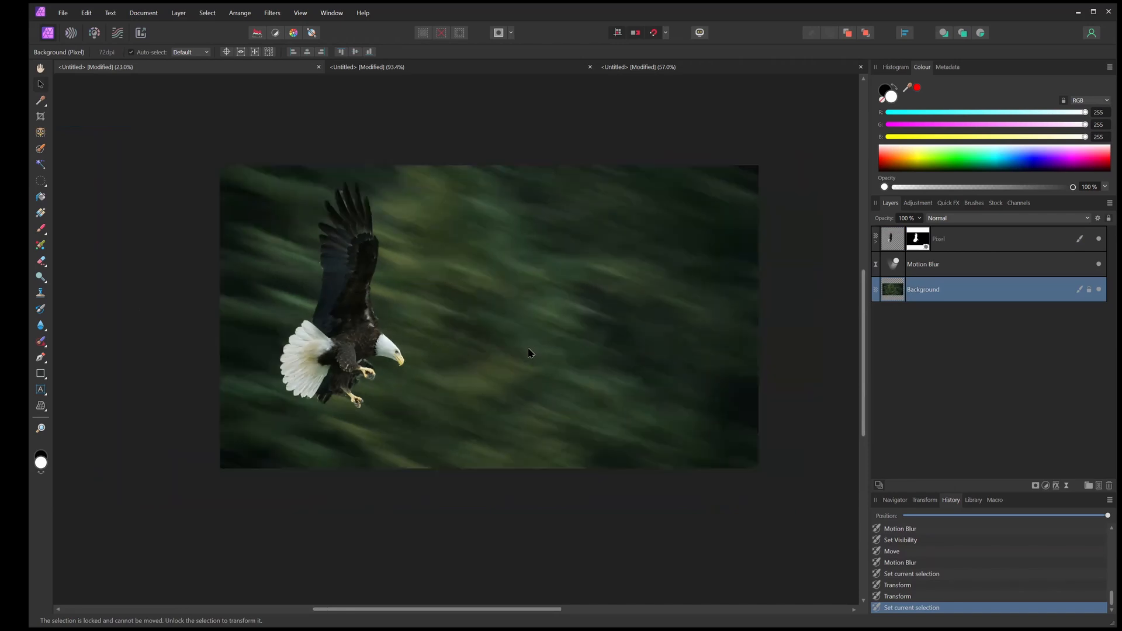
# Rasterise the masked eagle cut-out layer into a single pixel layer
pyautogui.click(369, 335)
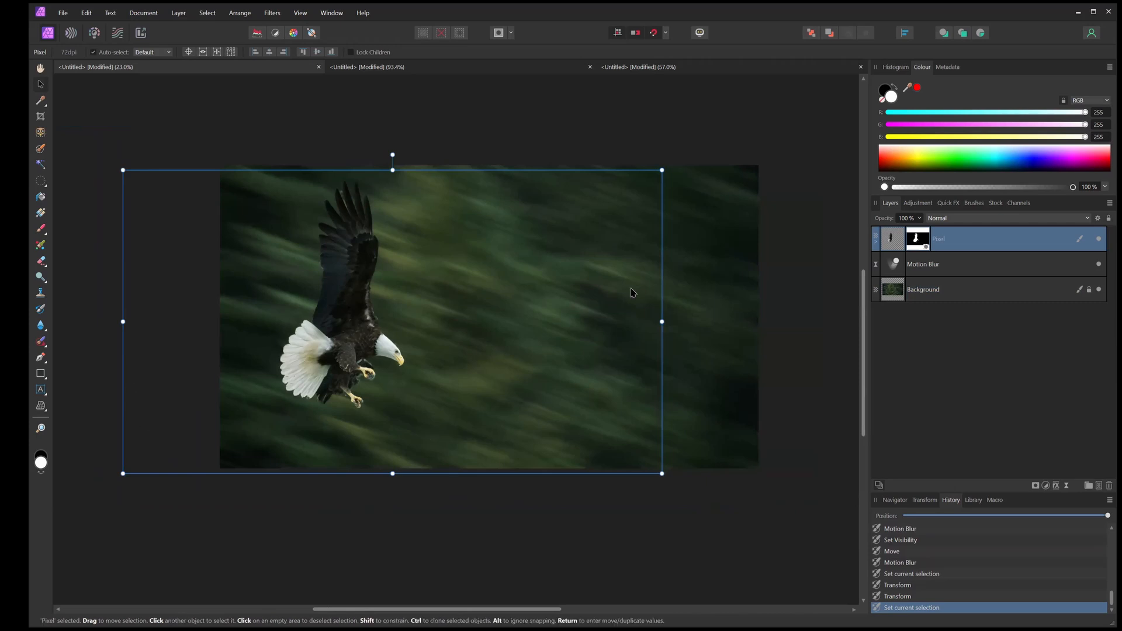
pyautogui.rightClick(899, 245)
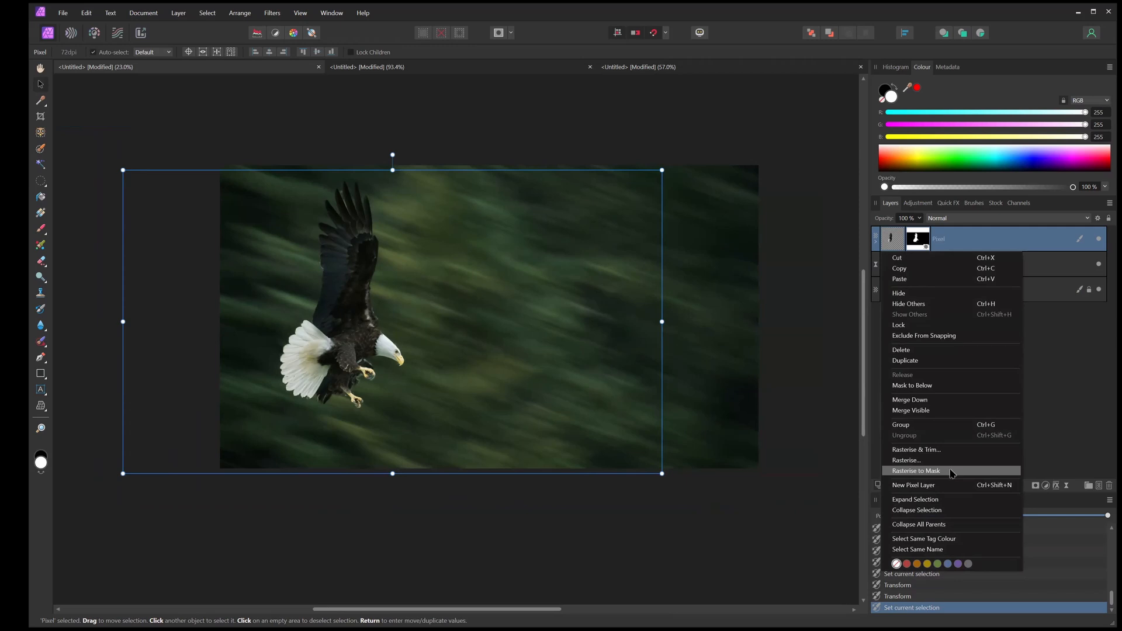
pyautogui.click(921, 462)
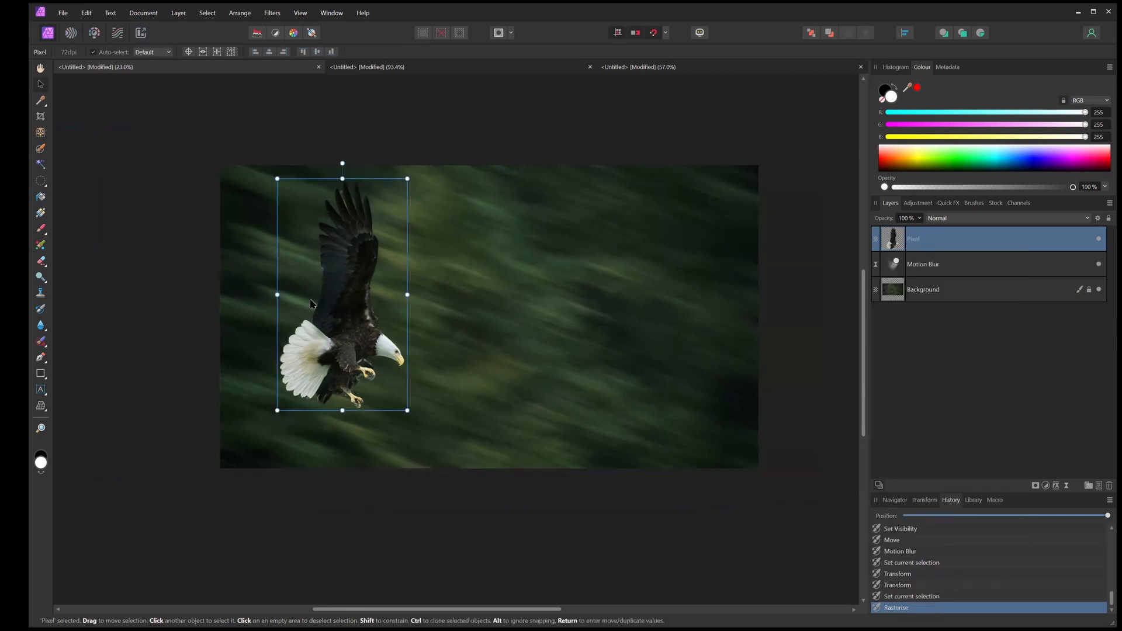
# Try several positions for the rasterised eagle, place it close to the photo's left edge, and clear the layer selection
pyautogui.moveTo(328, 301); pyautogui.dragTo(430, 240)
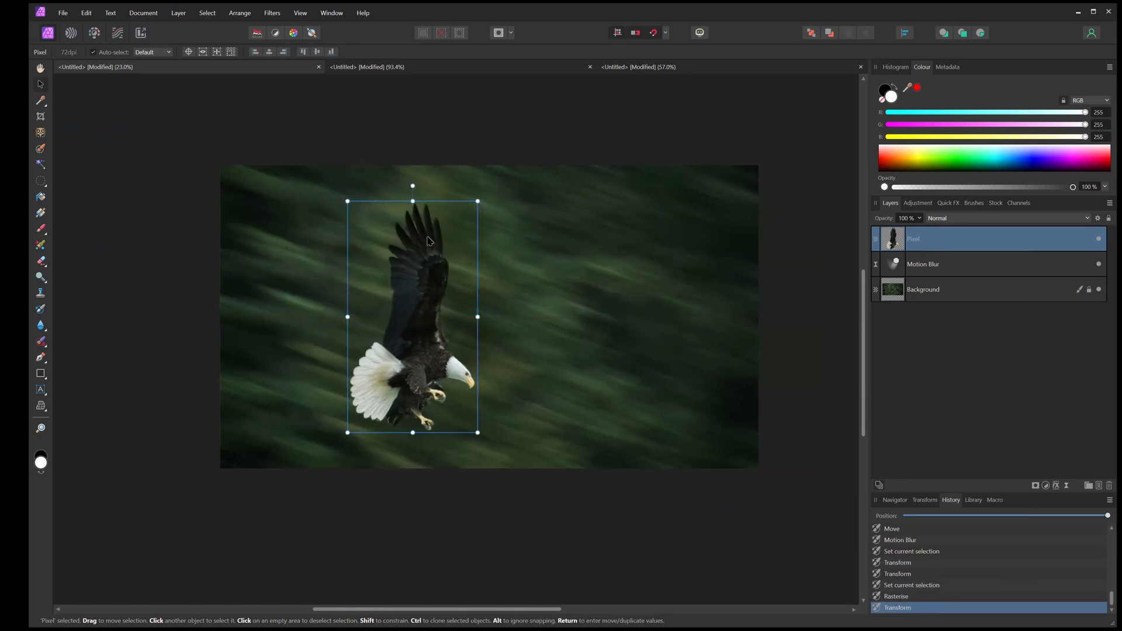
pyautogui.moveTo(409, 340); pyautogui.dragTo(335, 318)
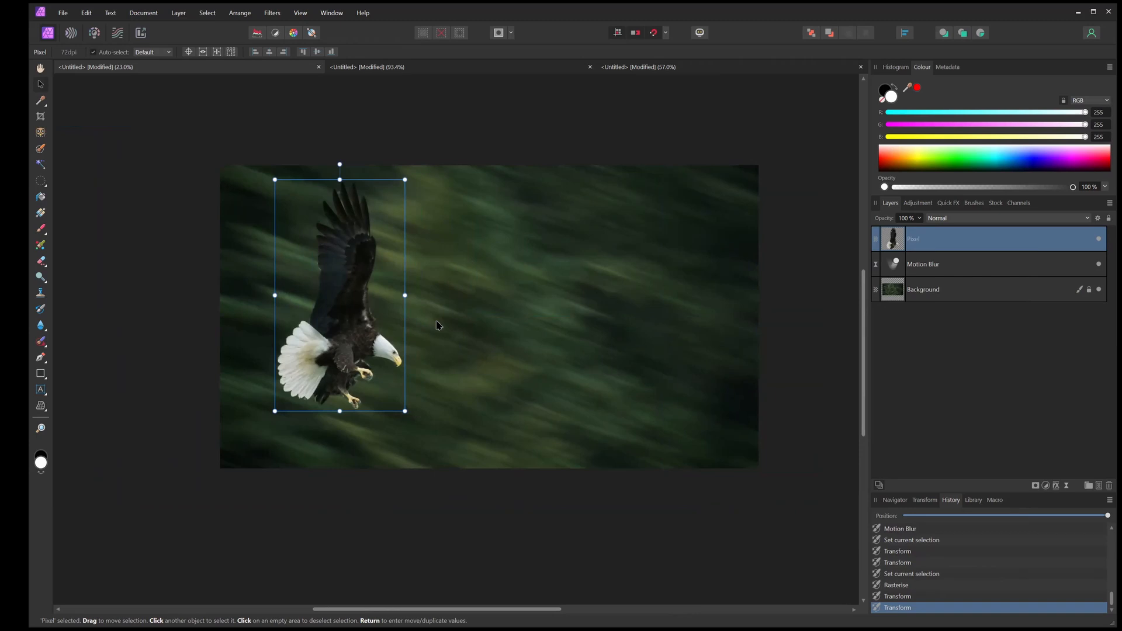
pyautogui.moveTo(357, 345); pyautogui.dragTo(359, 344)
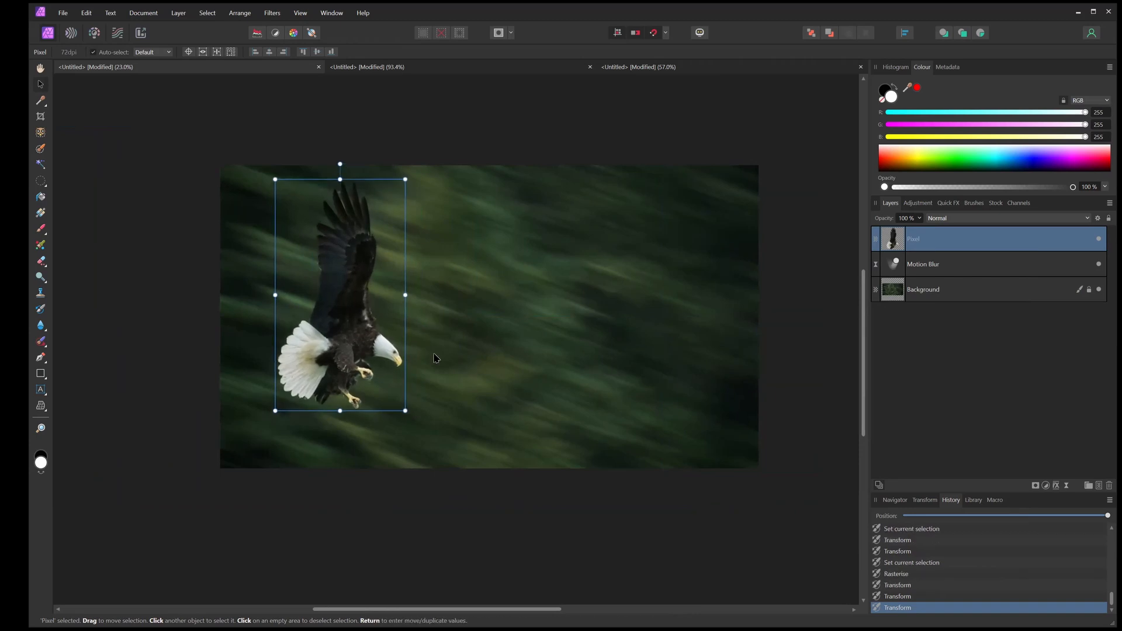
pyautogui.click(454, 359)
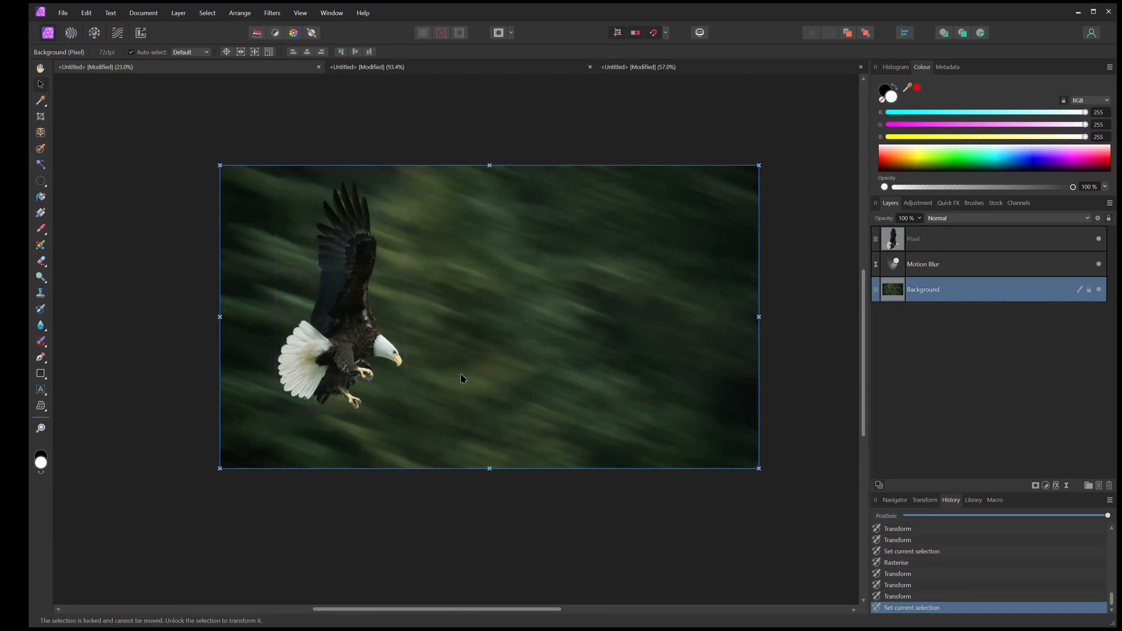
pyautogui.click(363, 351)
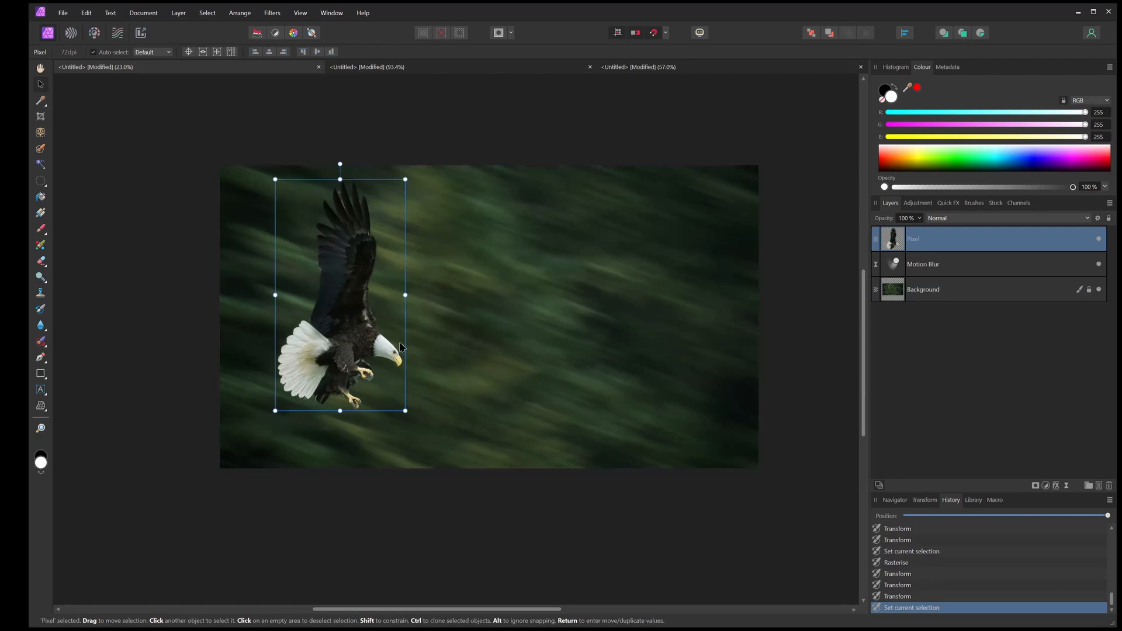
pyautogui.moveTo(319, 337)
pyautogui.mouseDown()
pyautogui.moveTo(535, 340)
pyautogui.moveTo(249, 327)
pyautogui.moveTo(459, 345)
pyautogui.moveTo(339, 337)
pyautogui.mouseUp()
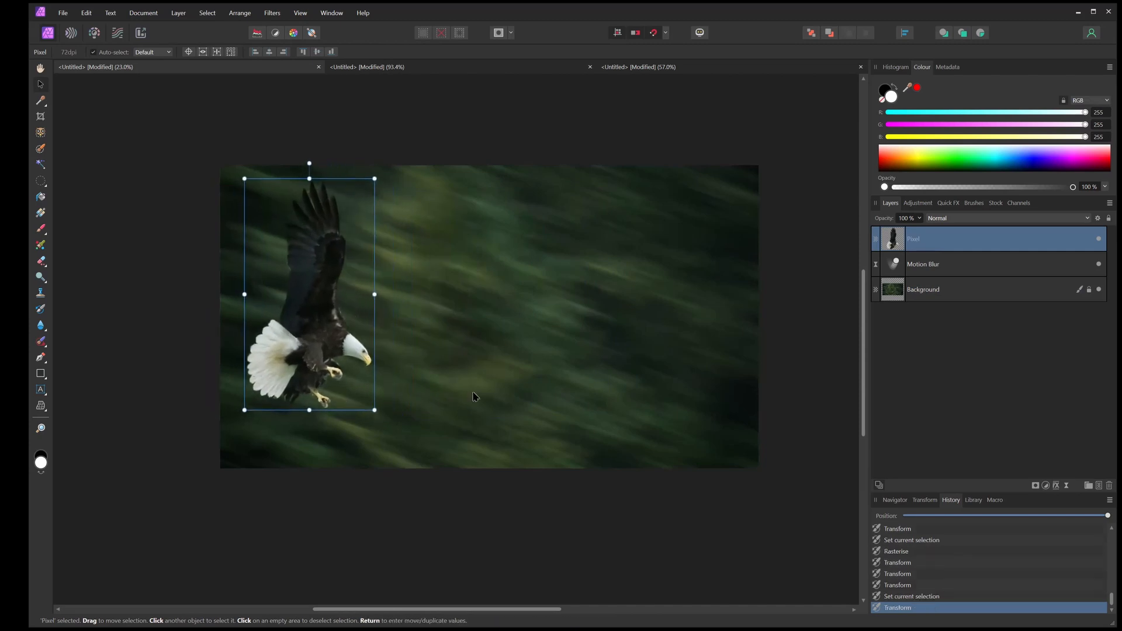
pyautogui.click(470, 489)
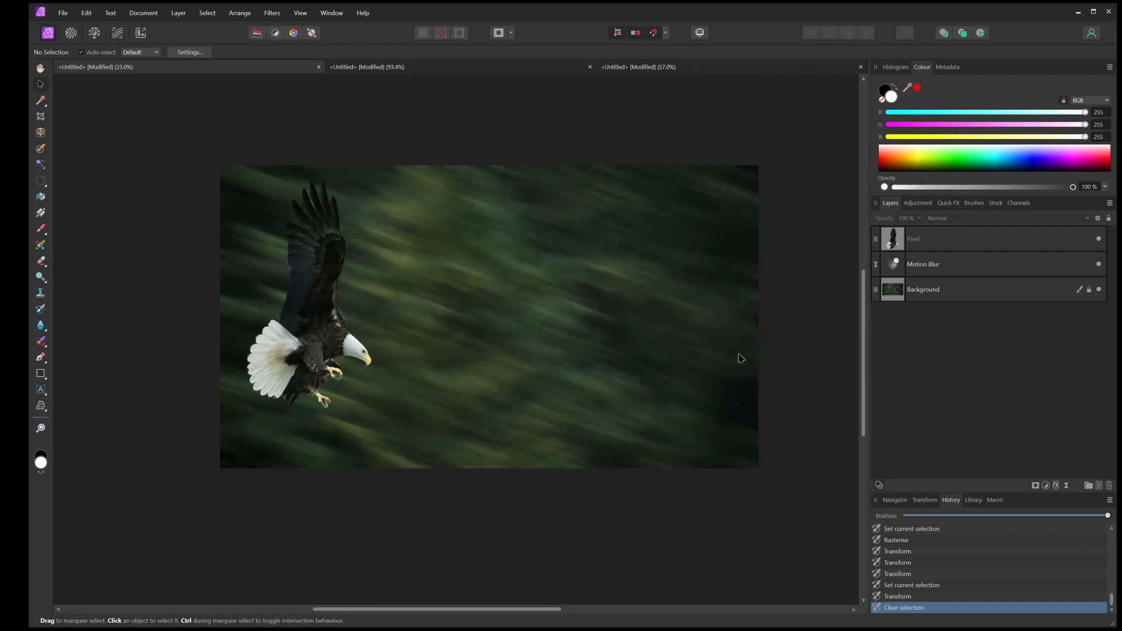
pyautogui.click(901, 240)
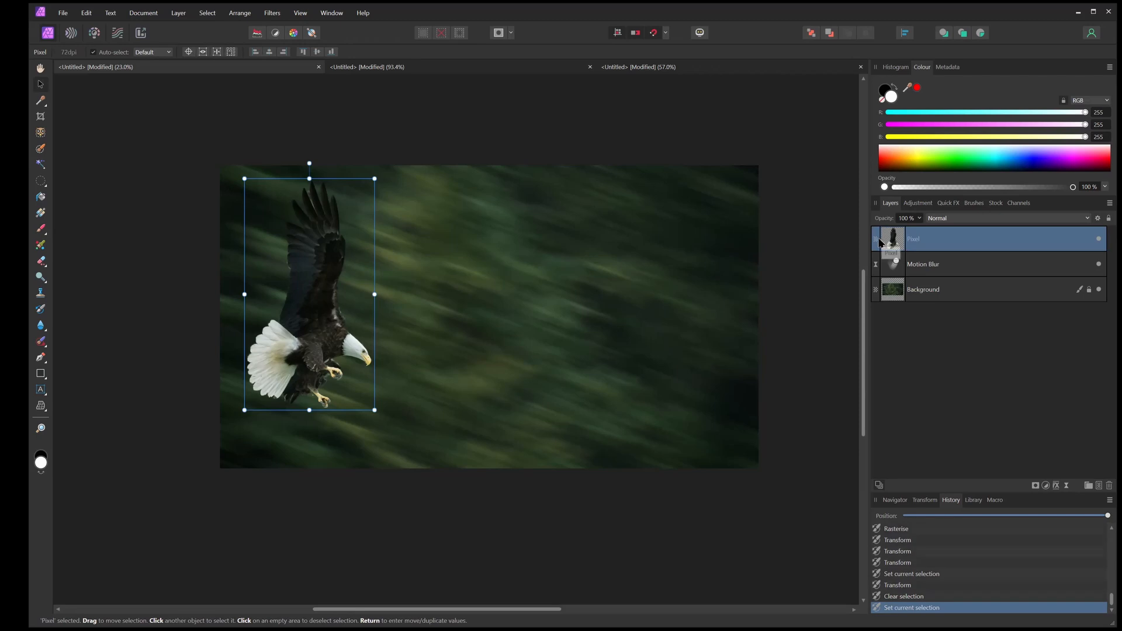
pyautogui.doubleClick(957, 240)
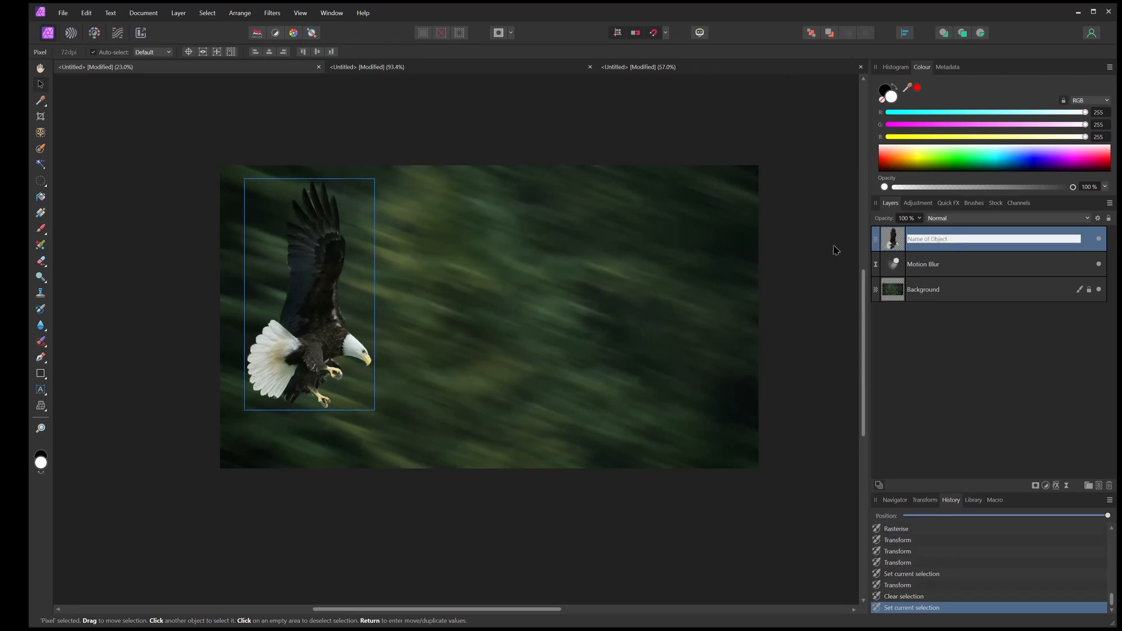
pyautogui.click(951, 247)
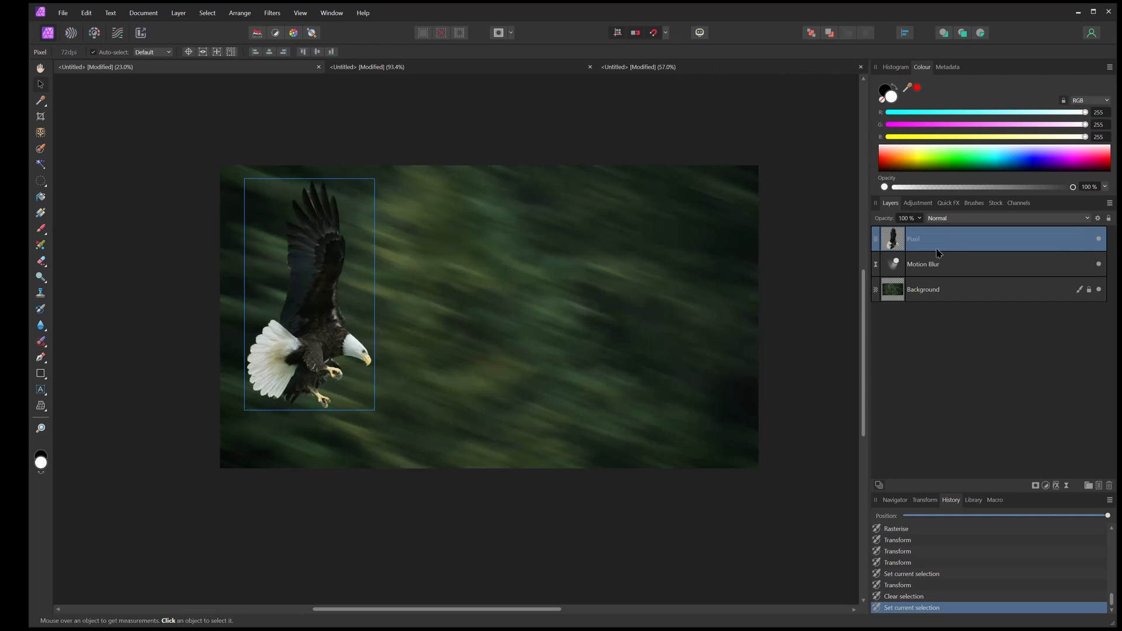
# Undo the latest eagle moves and the rasterisation of its layer
pyautogui.hotkey('ctrl', 'z')
pyautogui.hotkey('ctrl', 'z')
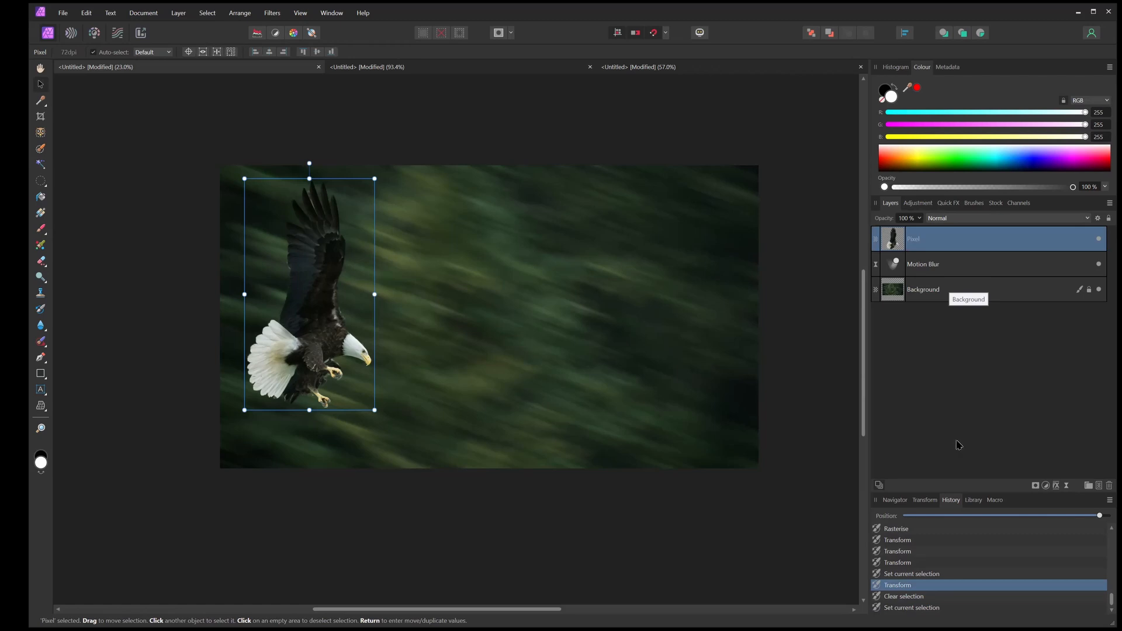
pyautogui.hotkey('ctrl', 'shift', 'z')
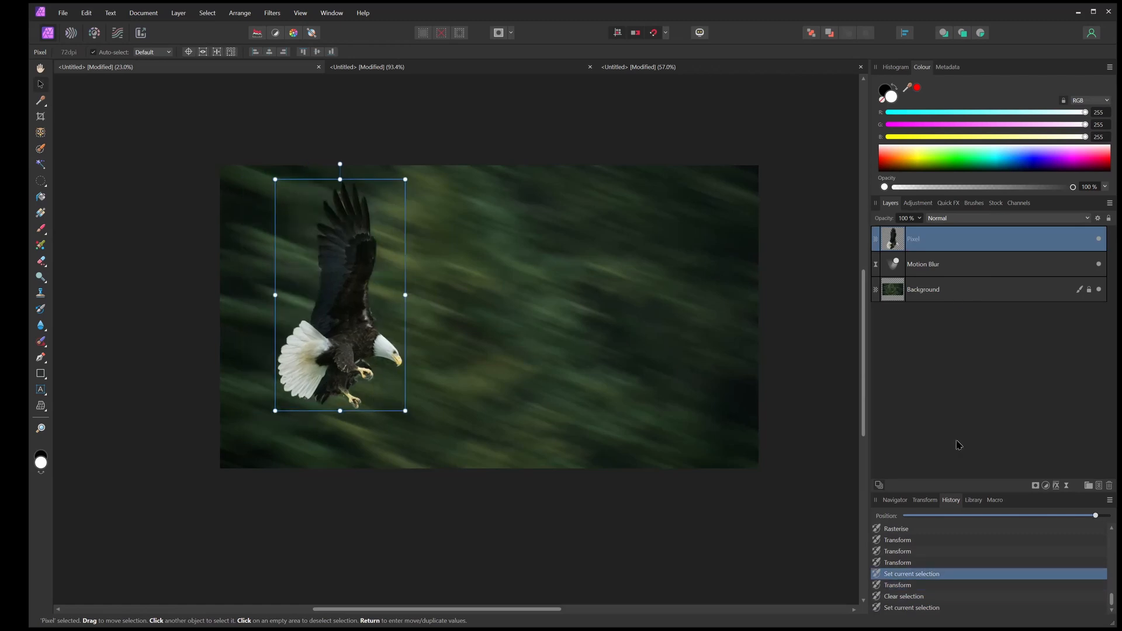
pyautogui.hotkey('ctrl', 'z')
pyautogui.hotkey('ctrl', 'z')
pyautogui.hotkey('ctrl', 'z')
pyautogui.hotkey('ctrl', 'z')
pyautogui.hotkey('ctrl', 'z')
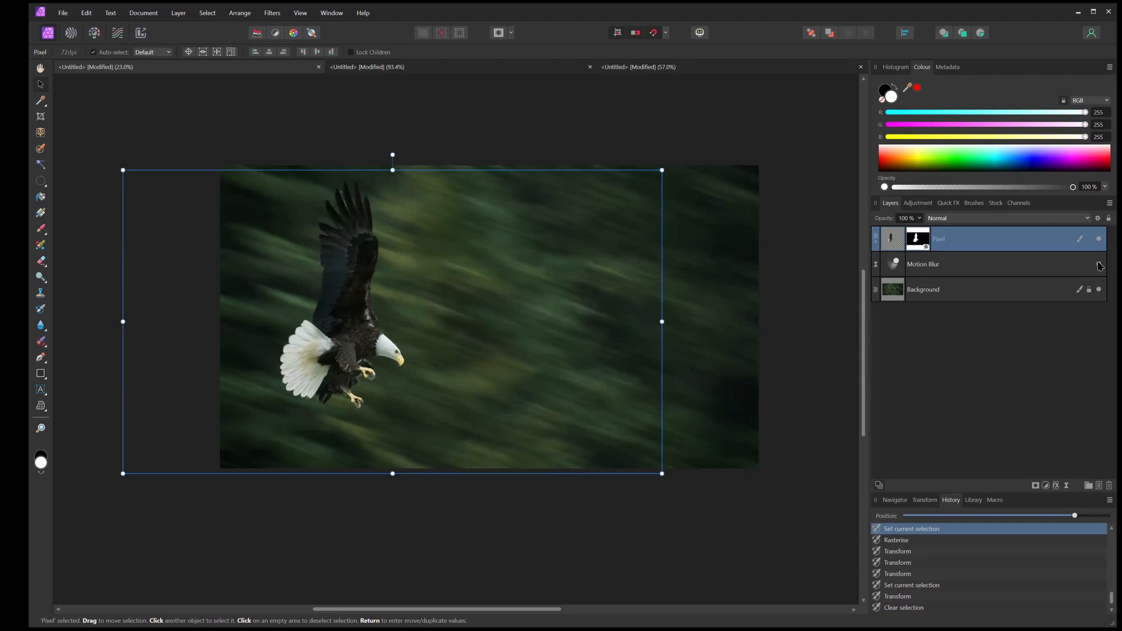
# Hide the Background layer and inspect the eagle's cut-out edge along the wing and neck up close
pyautogui.click(1096, 291)
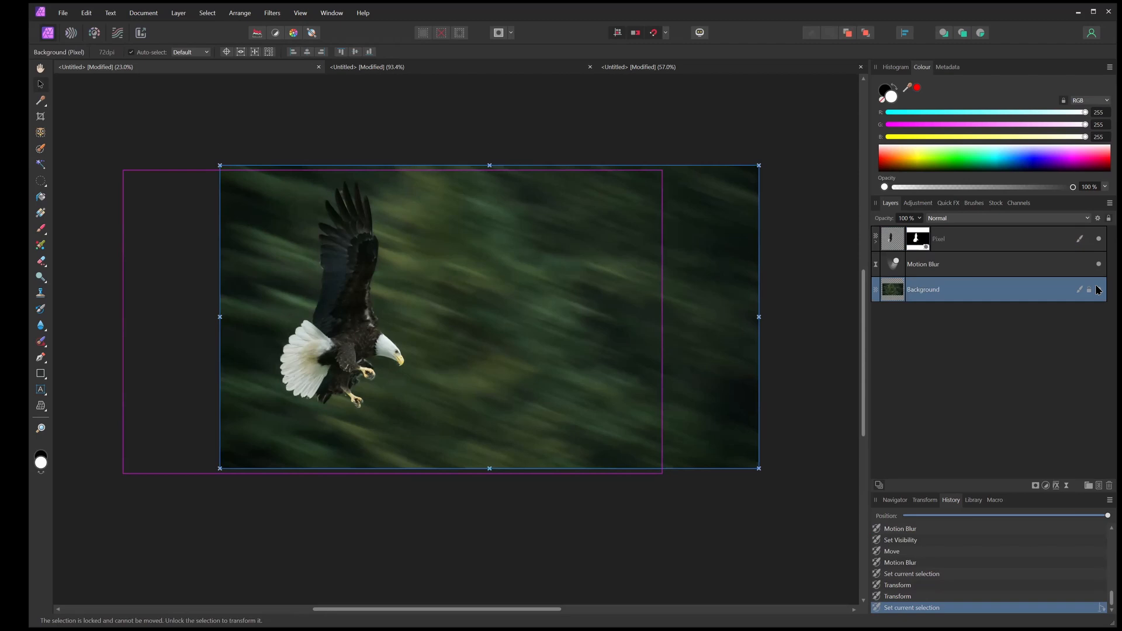
pyautogui.scroll(9, 359, 309)
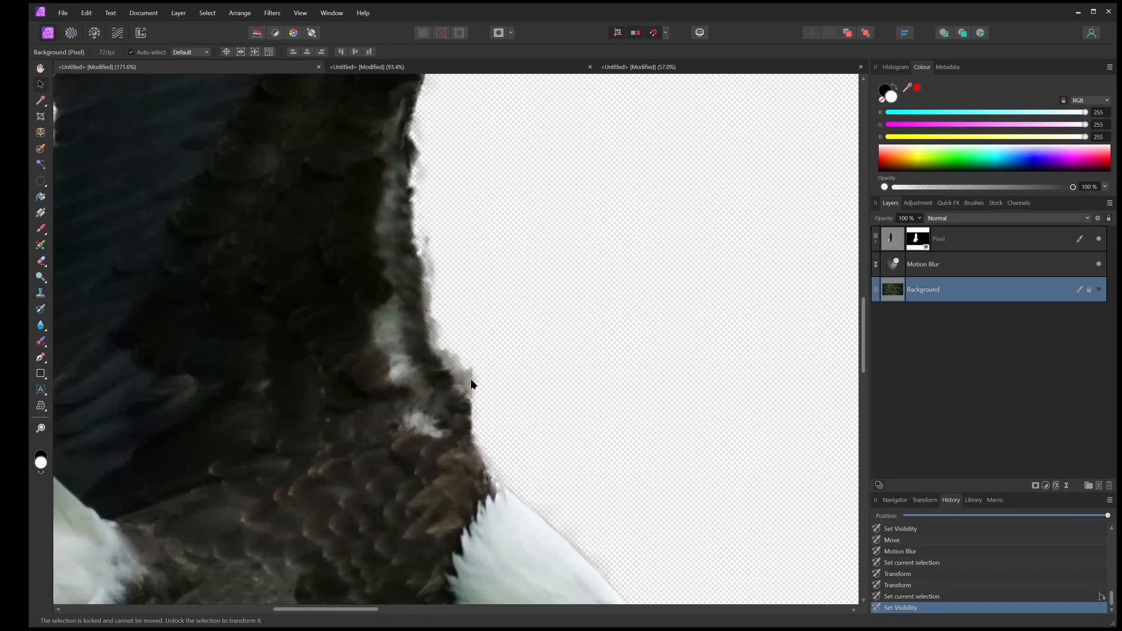
# Paint black on the eagle layer's mask with the Paint Brush to remove the fringe along the wing edge above the neck
pyautogui.click(917, 239)
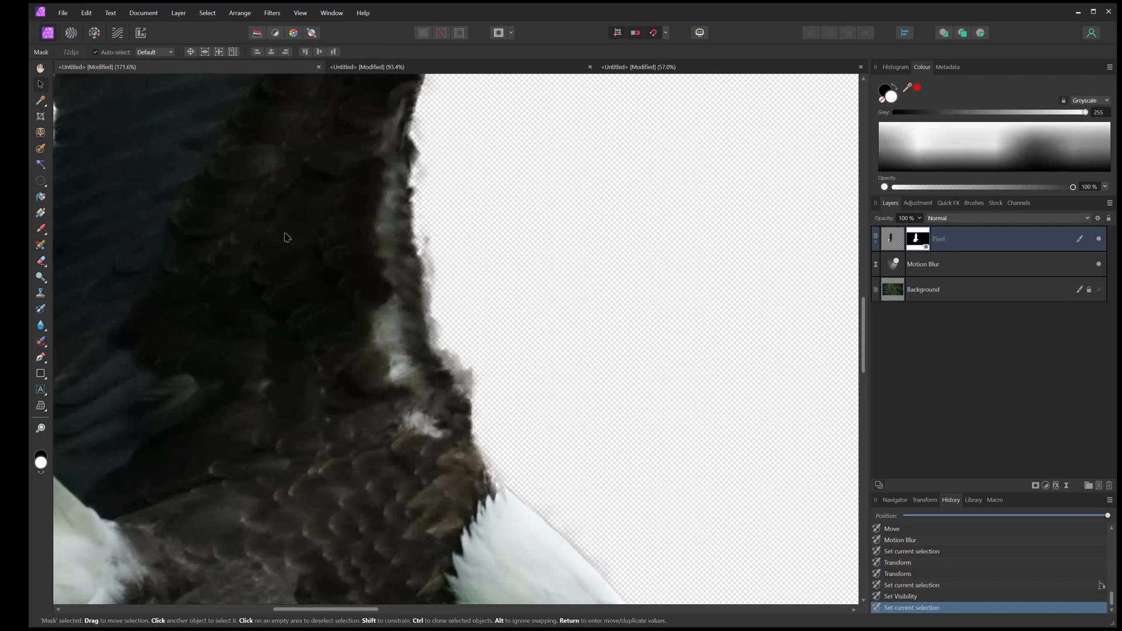
pyautogui.click(41, 229)
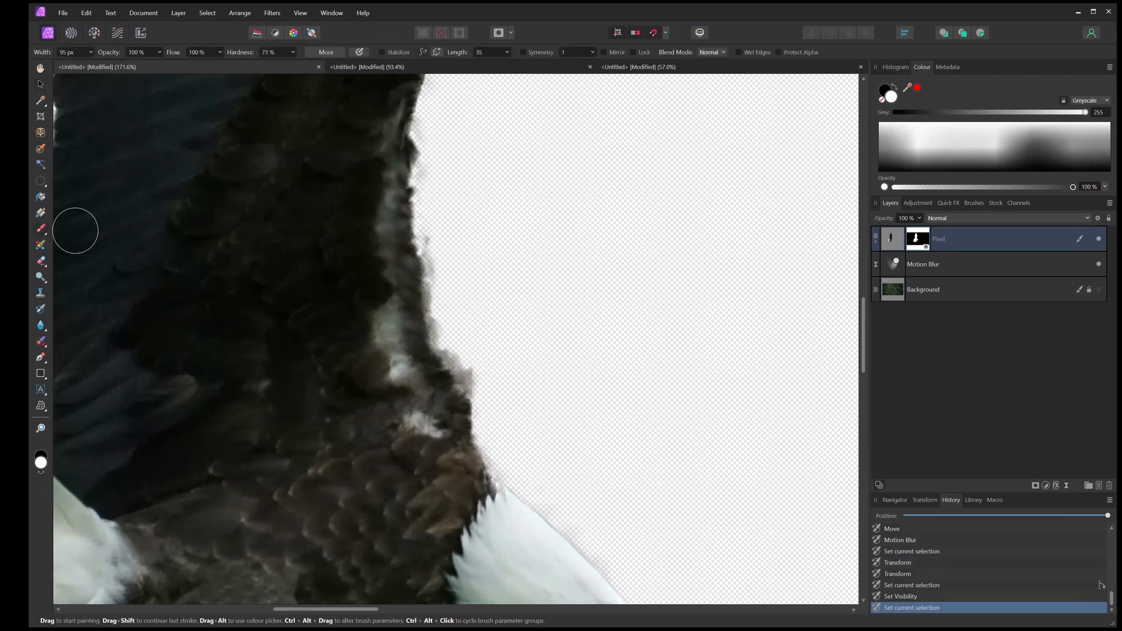
pyautogui.click(884, 91)
pyautogui.moveTo(444, 240); pyautogui.dragTo(448, 251)
pyautogui.moveTo(447, 296)
pyautogui.mouseDown()
pyautogui.moveTo(467, 352)
pyautogui.moveTo(508, 389)
pyautogui.mouseUp()
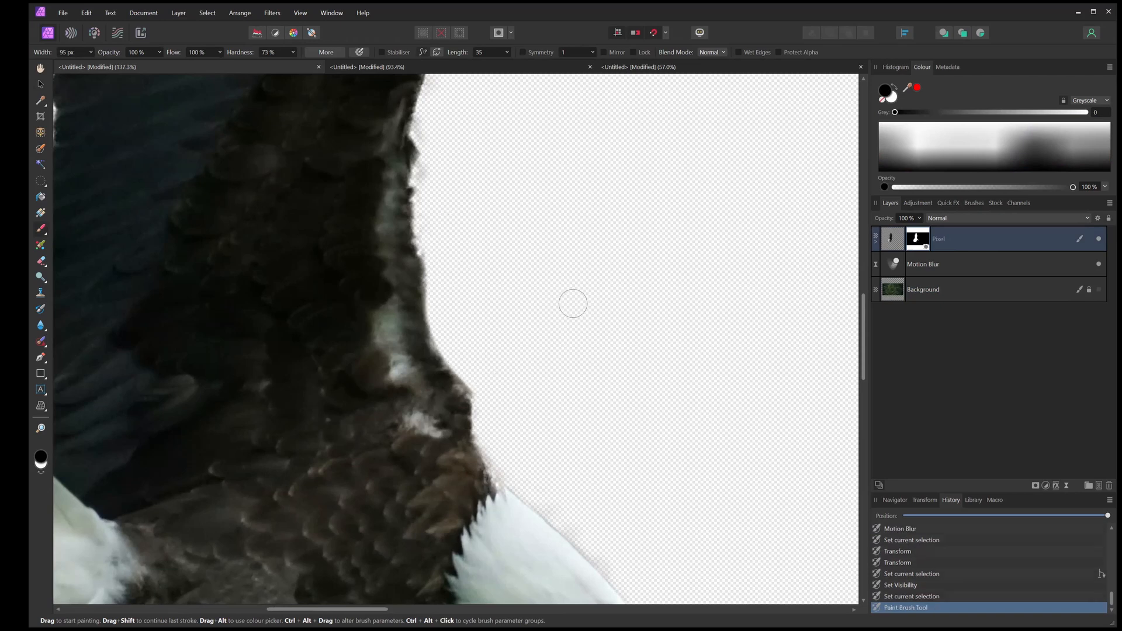
# Paint black on the mask beneath the eagle's raised talon to clean up its lower edge
pyautogui.scroll(-5, 571, 303)
pyautogui.scroll(6, 548, 573)
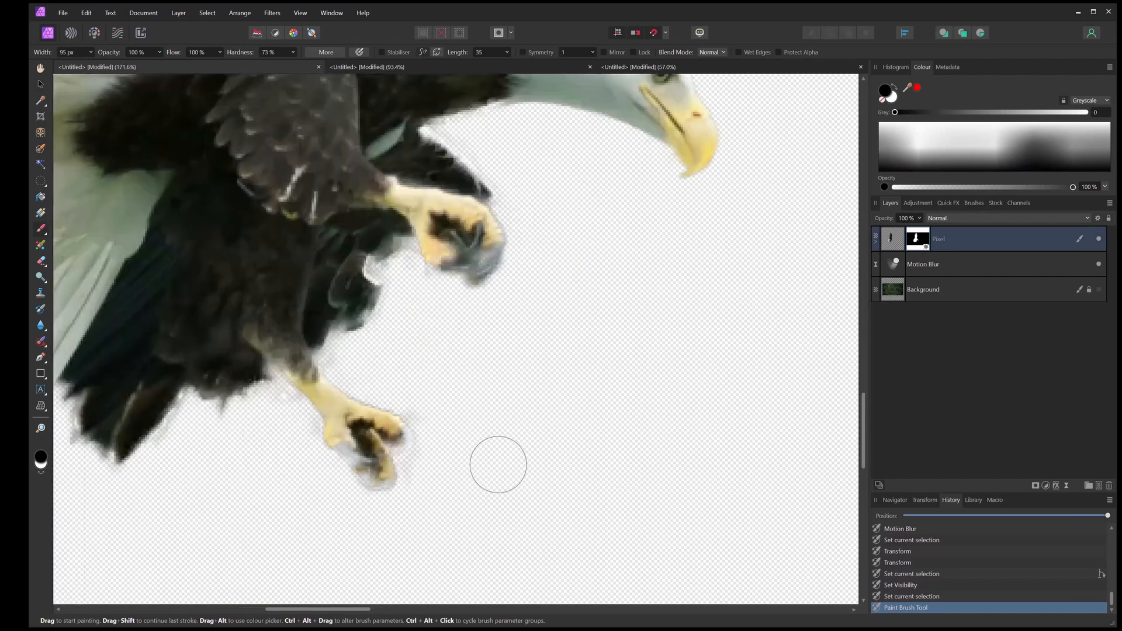
pyautogui.scroll(3, 515, 223)
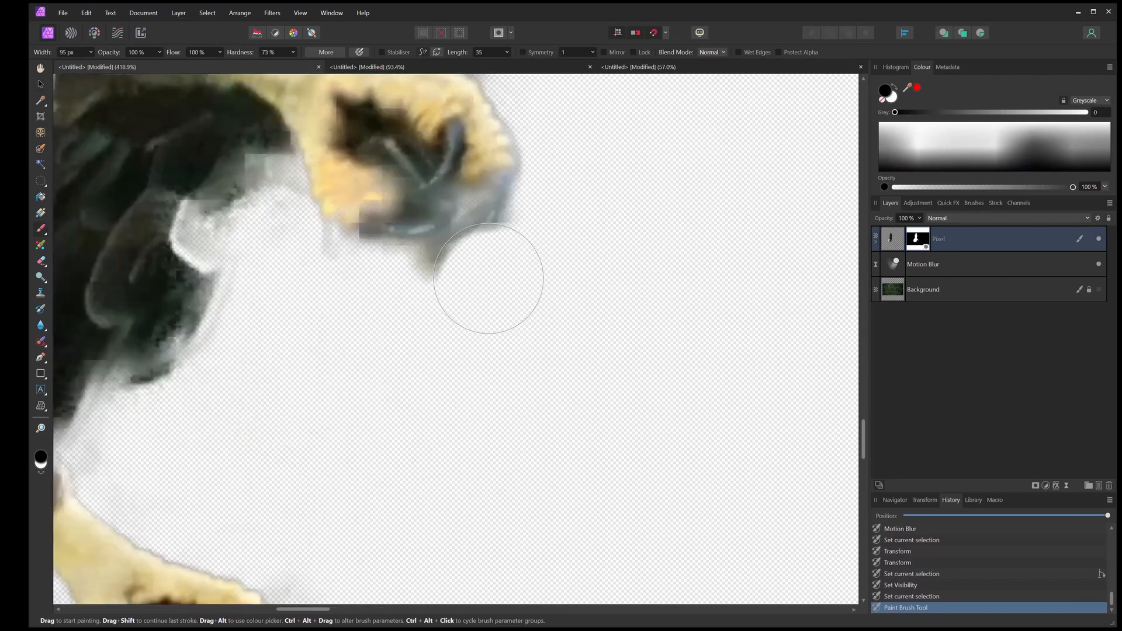
pyautogui.moveTo(498, 309); pyautogui.dragTo(461, 319)
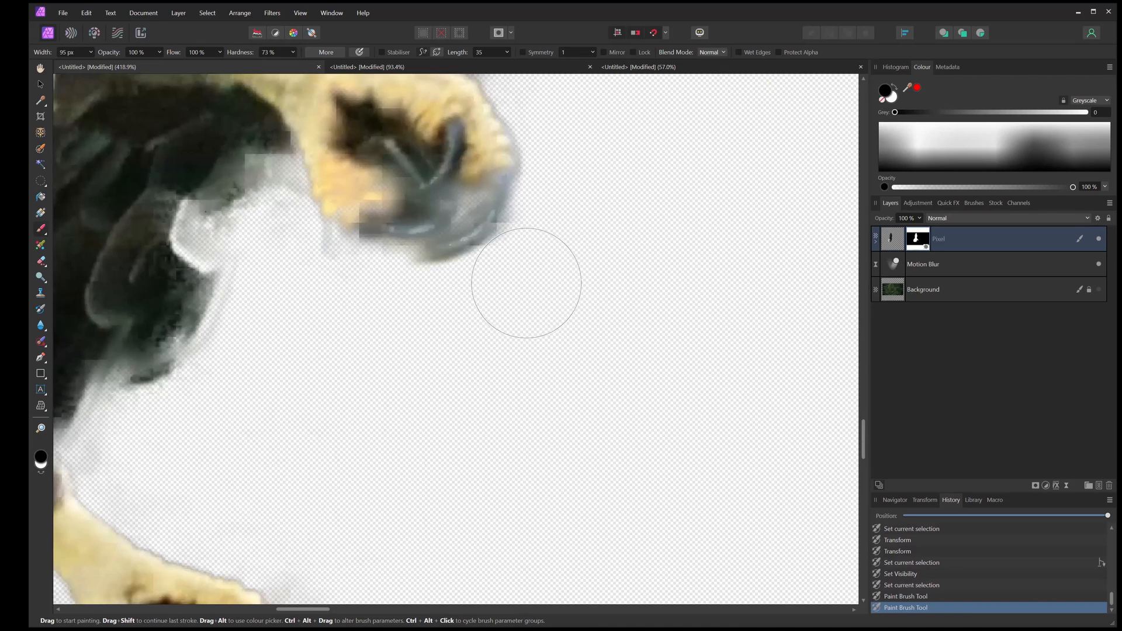
# Switch to white and paint on the mask beside the raised talon to bring back the dark feathers between the legs
pyautogui.scroll(-5, 226, 301)
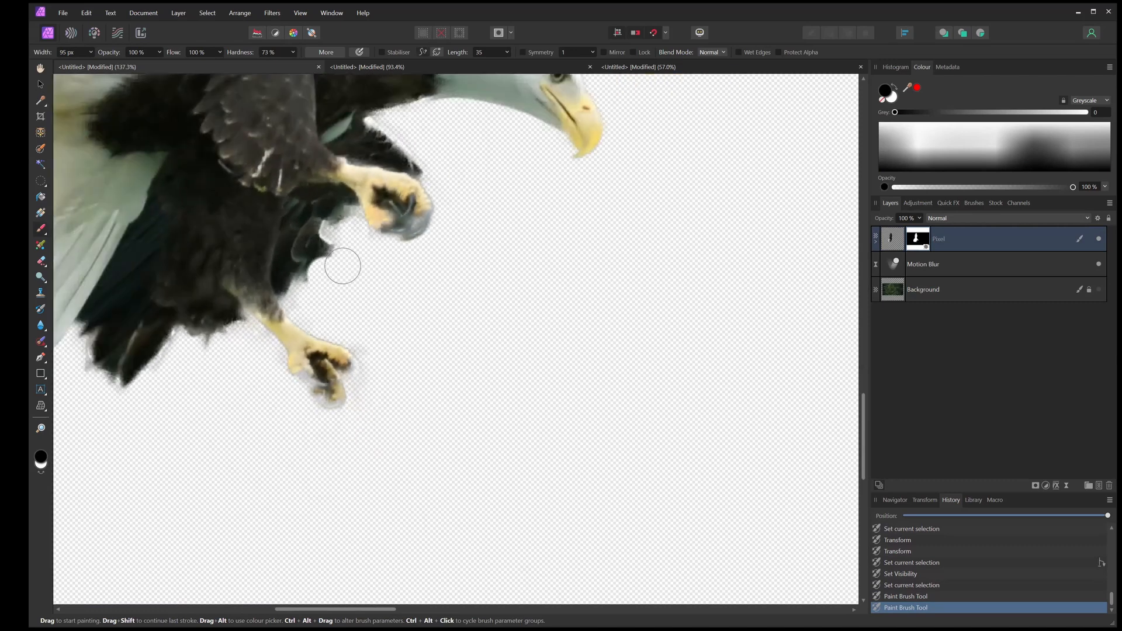
pyautogui.scroll(3, 466, 229)
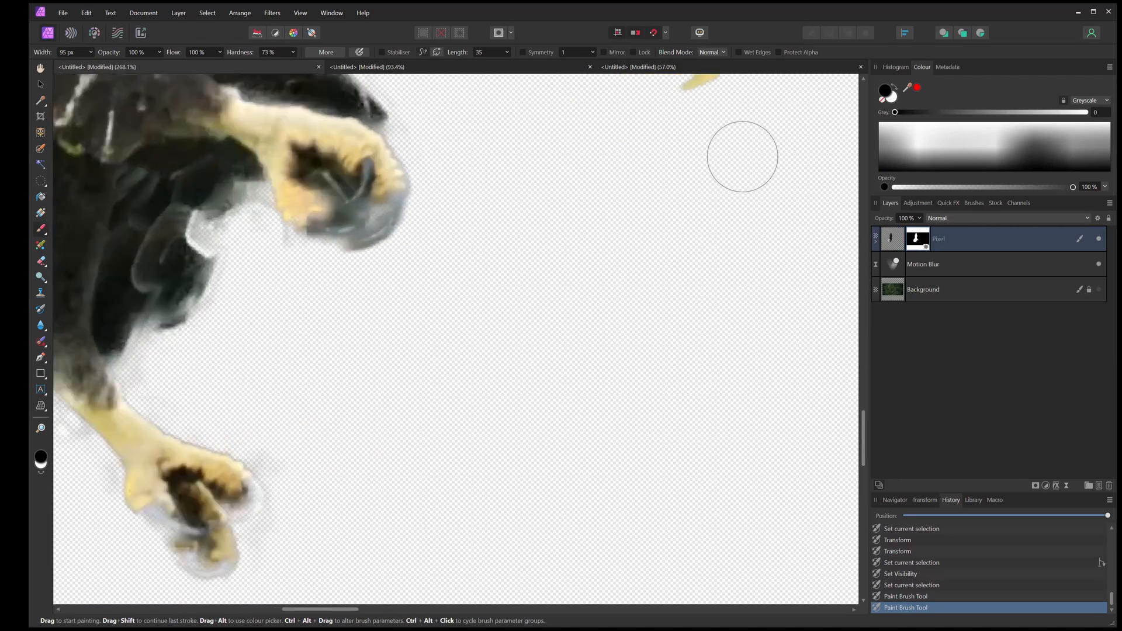
pyautogui.click(893, 99)
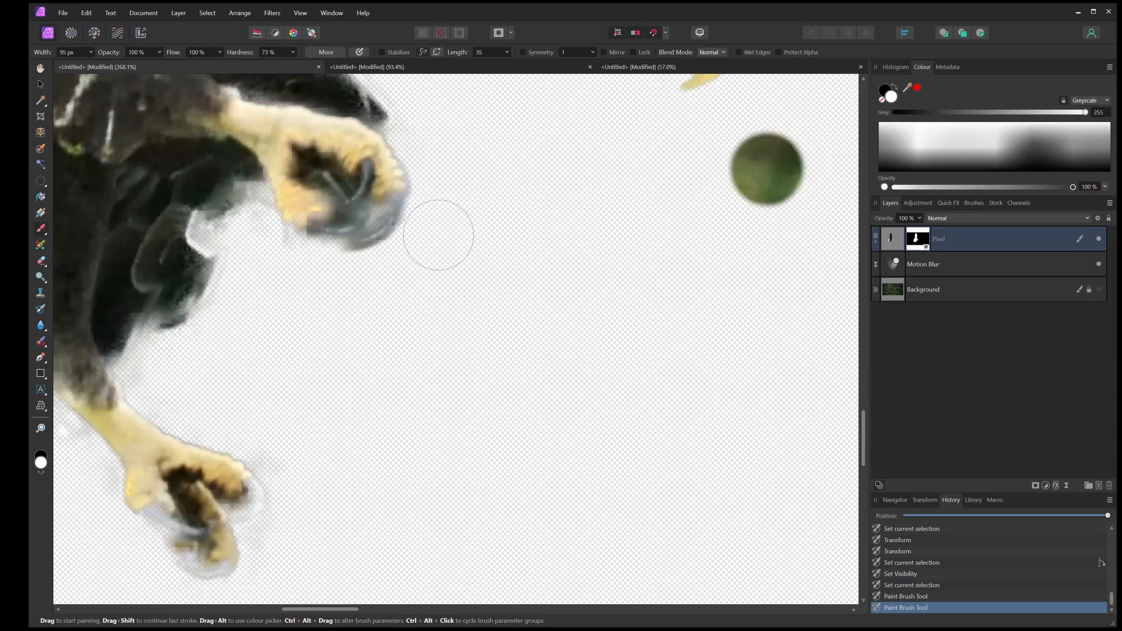
pyautogui.moveTo(418, 240)
pyautogui.mouseDown()
pyautogui.moveTo(346, 238)
pyautogui.moveTo(266, 266)
pyautogui.moveTo(271, 245)
pyautogui.moveTo(245, 181)
pyautogui.moveTo(220, 188)
pyautogui.moveTo(196, 225)
pyautogui.moveTo(207, 191)
pyautogui.moveTo(199, 203)
pyautogui.mouseUp()
pyautogui.moveTo(178, 270)
pyautogui.mouseDown()
pyautogui.moveTo(229, 194)
pyautogui.moveTo(224, 225)
pyautogui.moveTo(250, 232)
pyautogui.moveTo(257, 257)
pyautogui.mouseUp()
# Undo the mask brush strokes and the hiding of the Background layer, and view the whole eagle composition
pyautogui.scroll(-3, 258, 257)
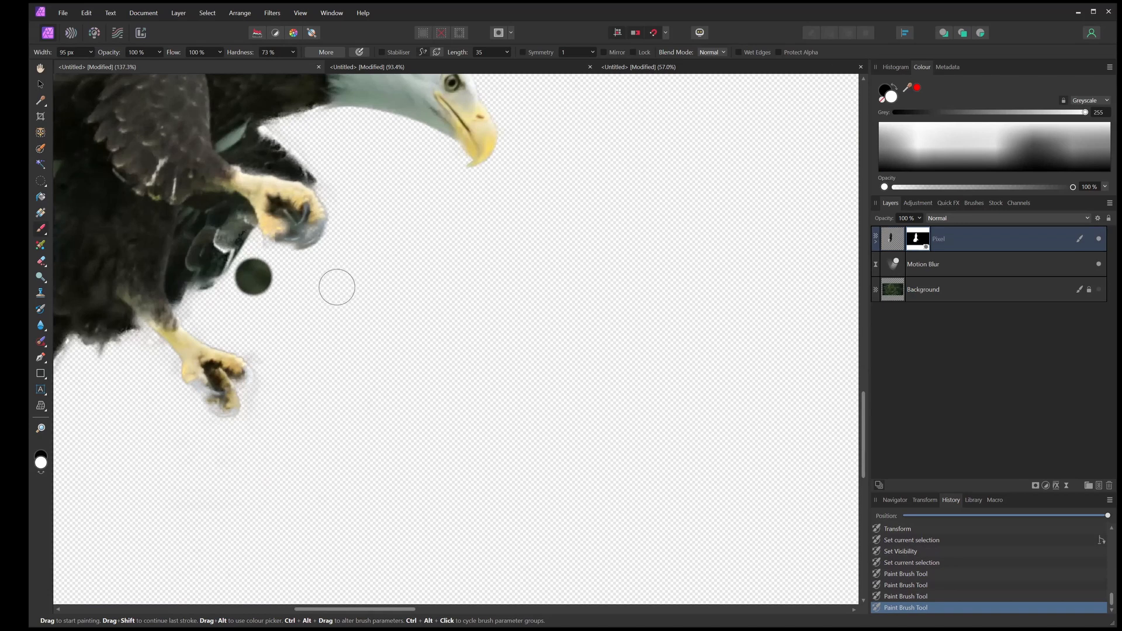
pyautogui.scroll(-2, 336, 288)
pyautogui.scroll(-2, 466, 268)
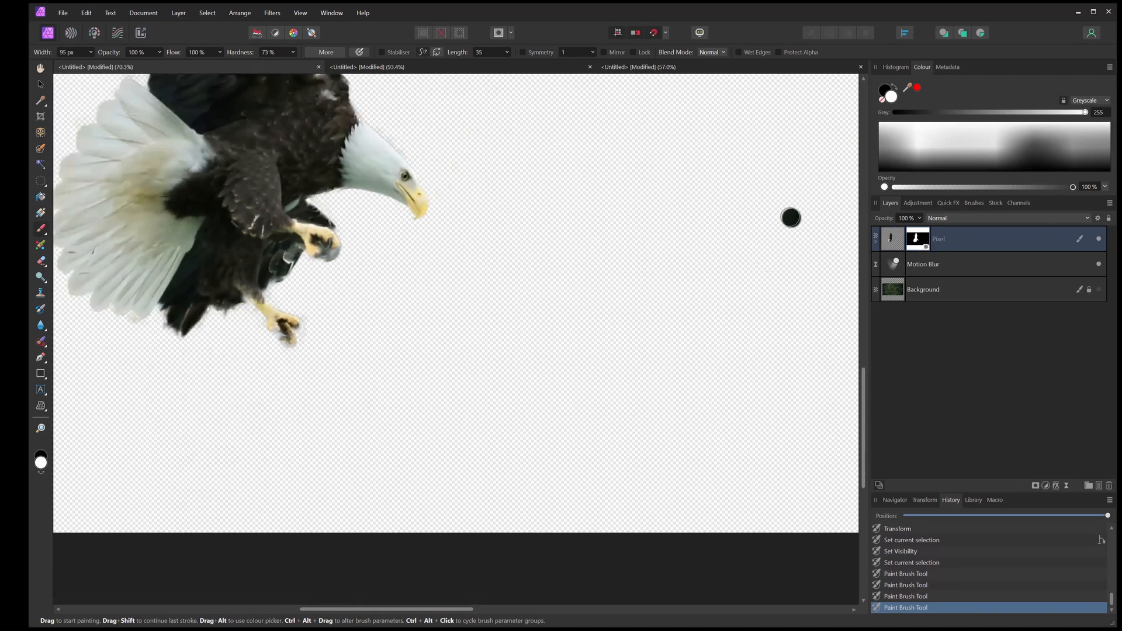
pyautogui.hotkey('ctrl', 'z')
pyautogui.hotkey('ctrl', 'z')
pyautogui.hotkey('ctrl', 'z')
pyautogui.hotkey('ctrl', 'z')
pyautogui.hotkey('ctrl', 'z')
pyautogui.hotkey('ctrl', 'z')
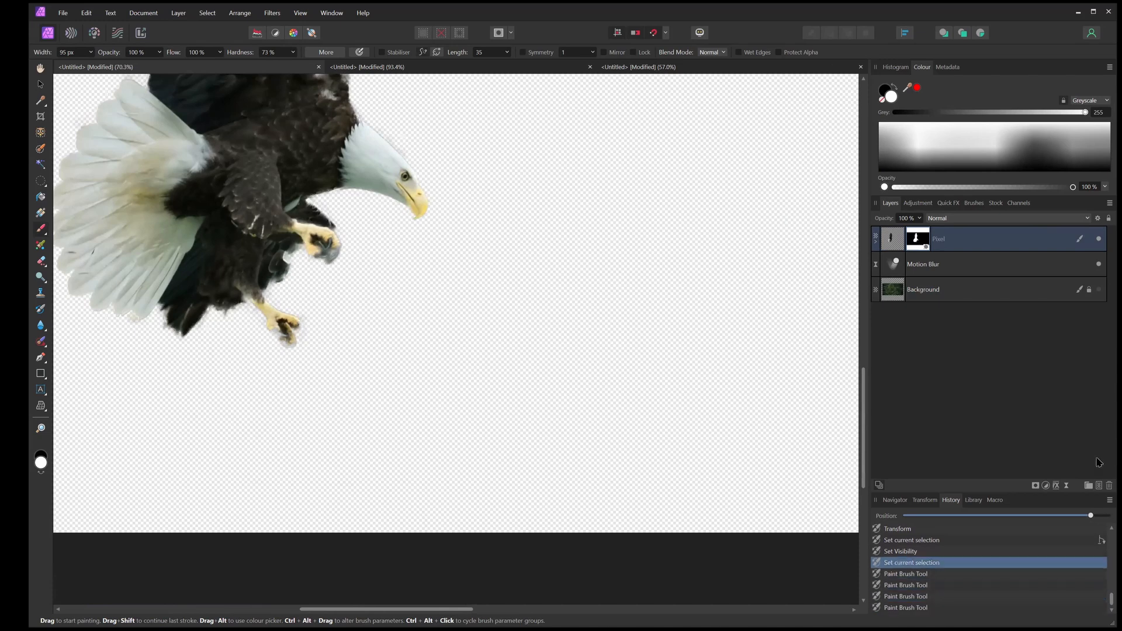
pyautogui.scroll(-3, 531, 292)
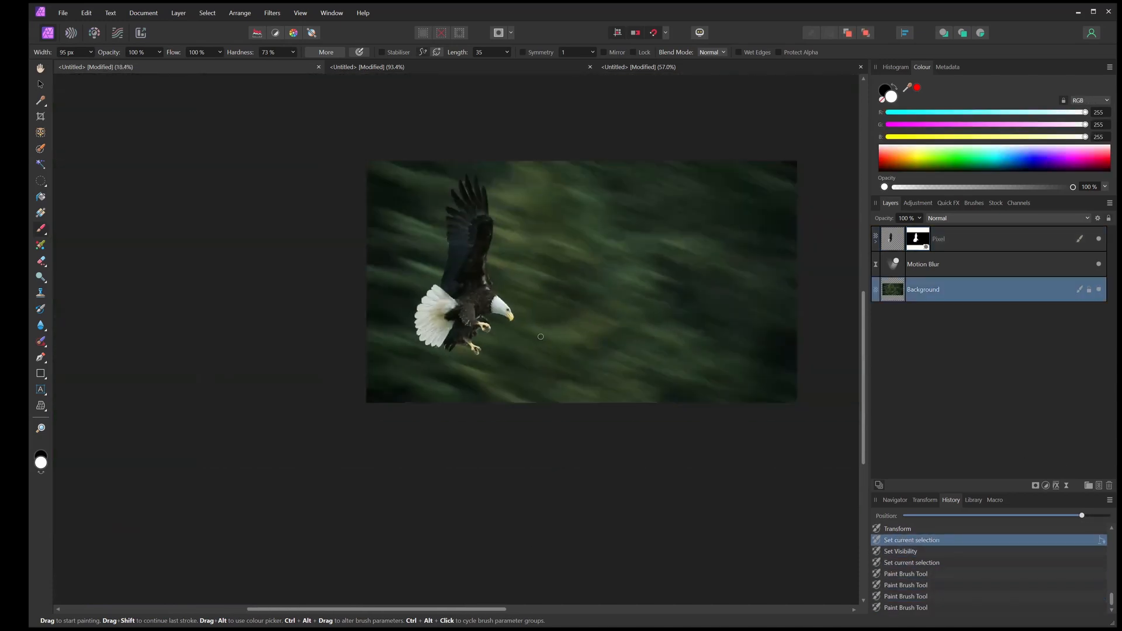
pyautogui.moveTo(600, 290); pyautogui.dragTo(455, 307)
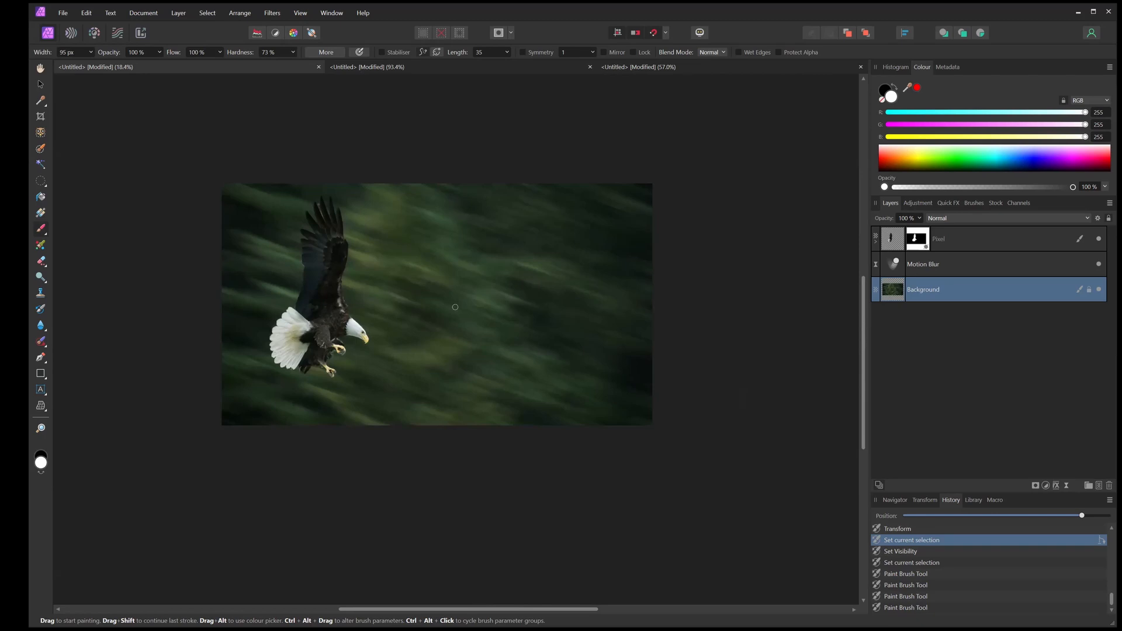
pyautogui.scroll(1, 441, 166)
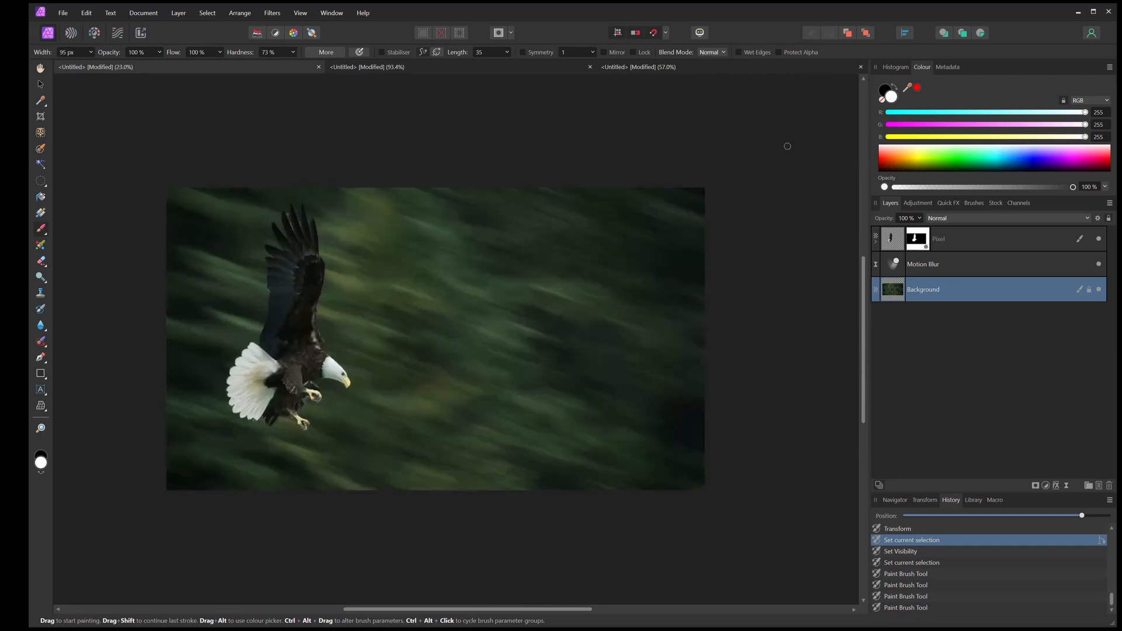